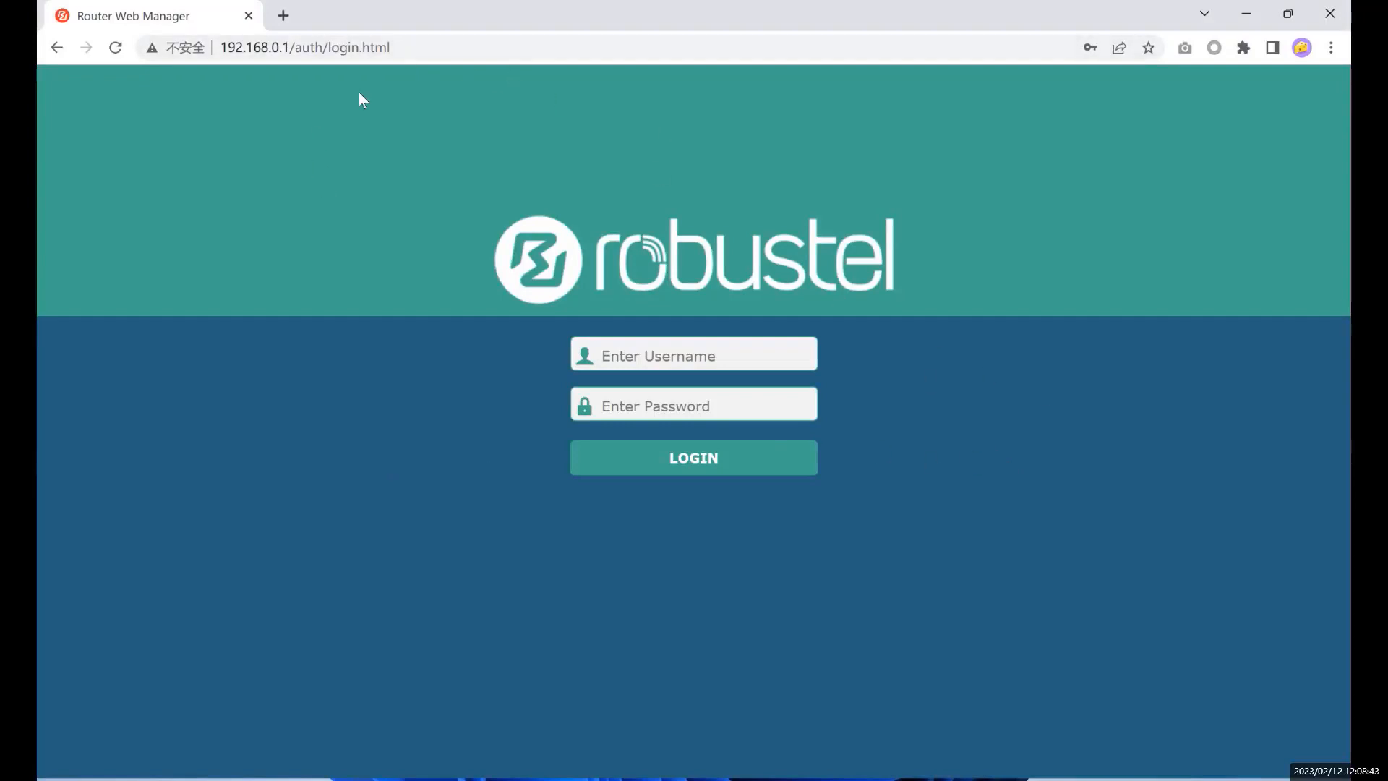
- Reload the router login page and sign in with the saved administrator login
{"action": "left_click", "coordinate": [436, 41]}
{"action": "key", "text": "Return"}
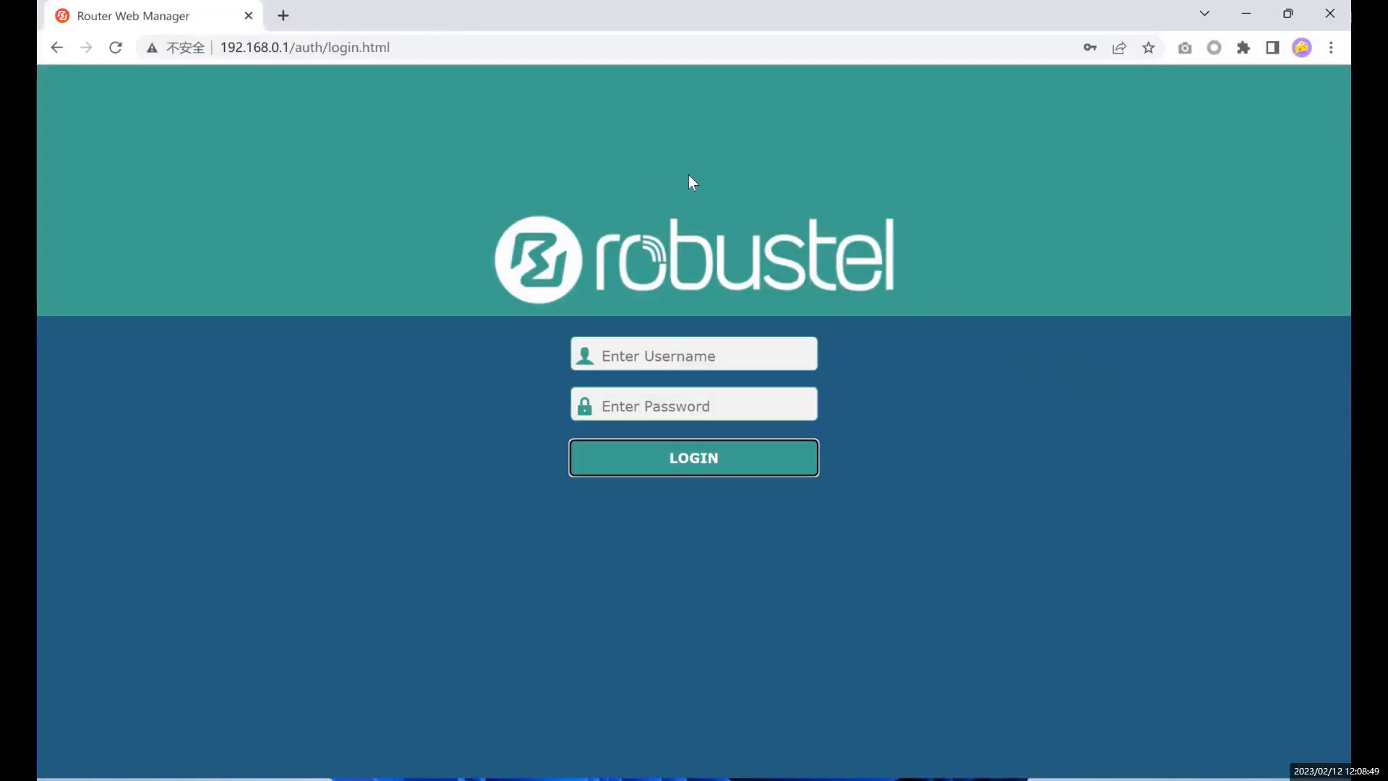
{"action": "left_click", "coordinate": [774, 356]}
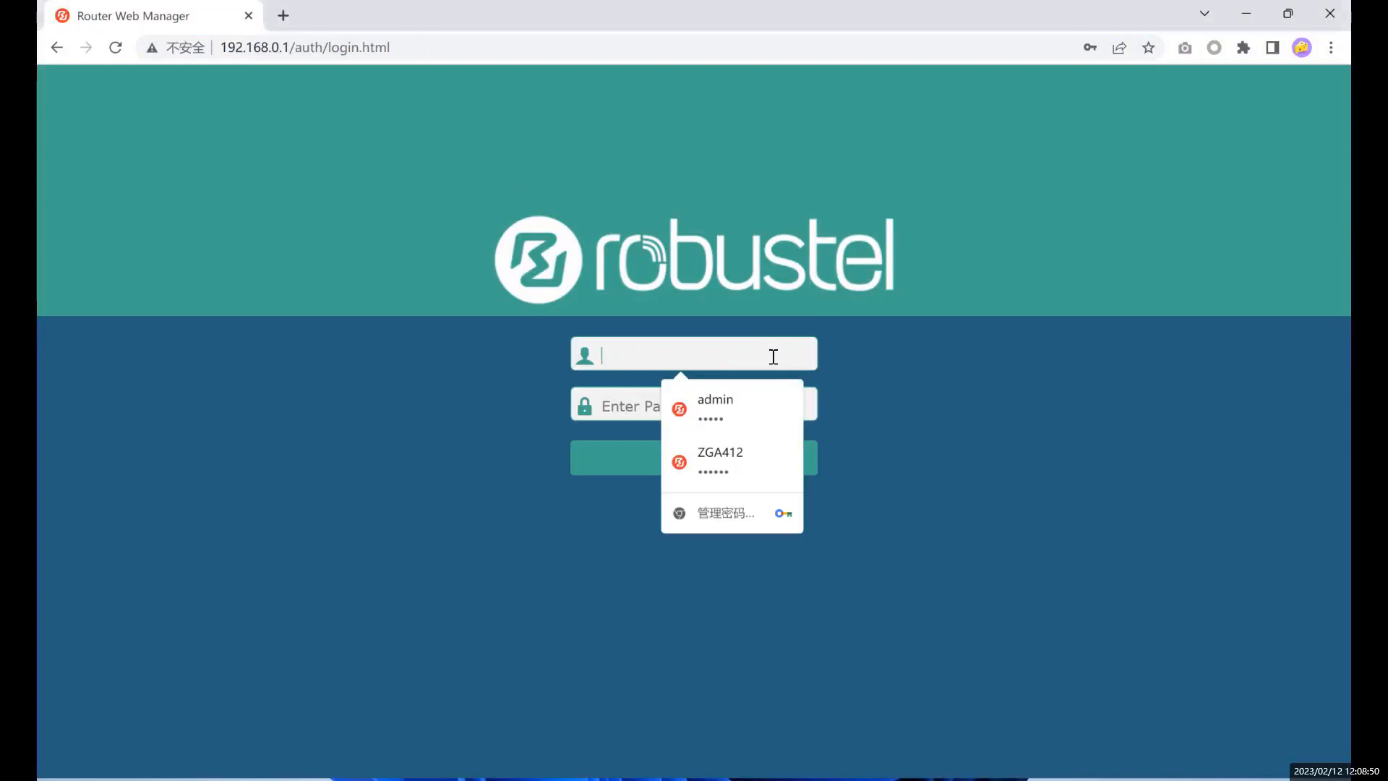
{"action": "left_click", "coordinate": [767, 399]}
{"action": "left_click", "coordinate": [786, 467]}
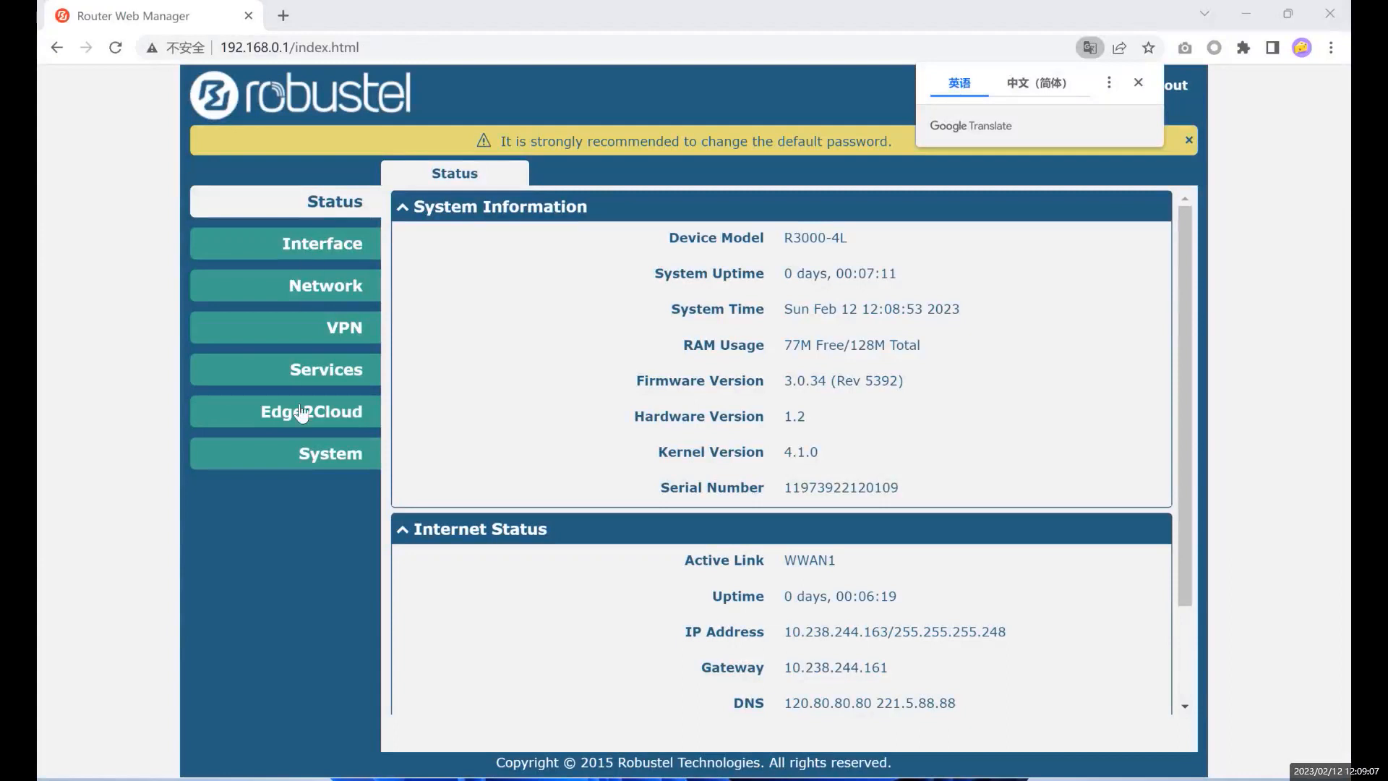
- Dismiss the translation prompt and expand the Interface, Network, VPN, Services, Edge2Cloud and System menus in turn
{"action": "left_click", "coordinate": [331, 210]}
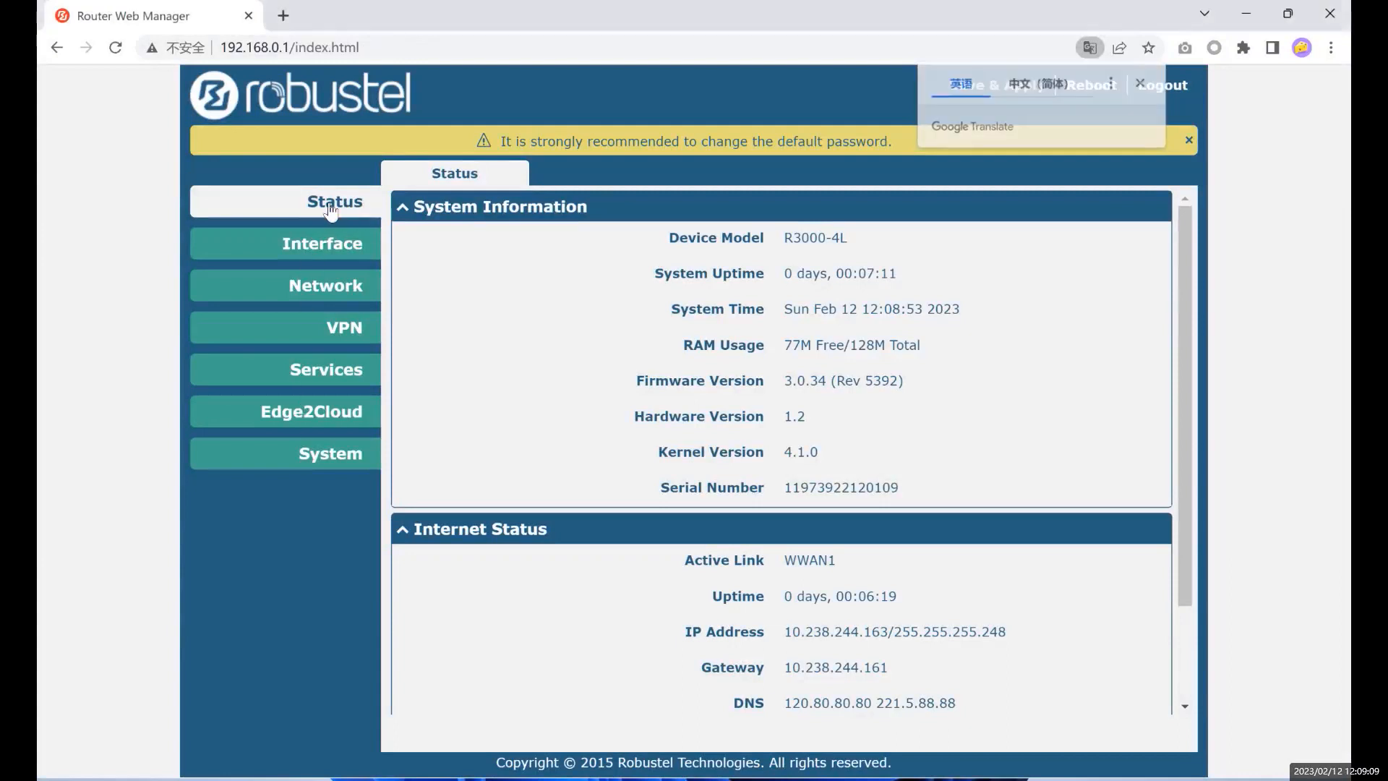
{"action": "left_click", "coordinate": [318, 247]}
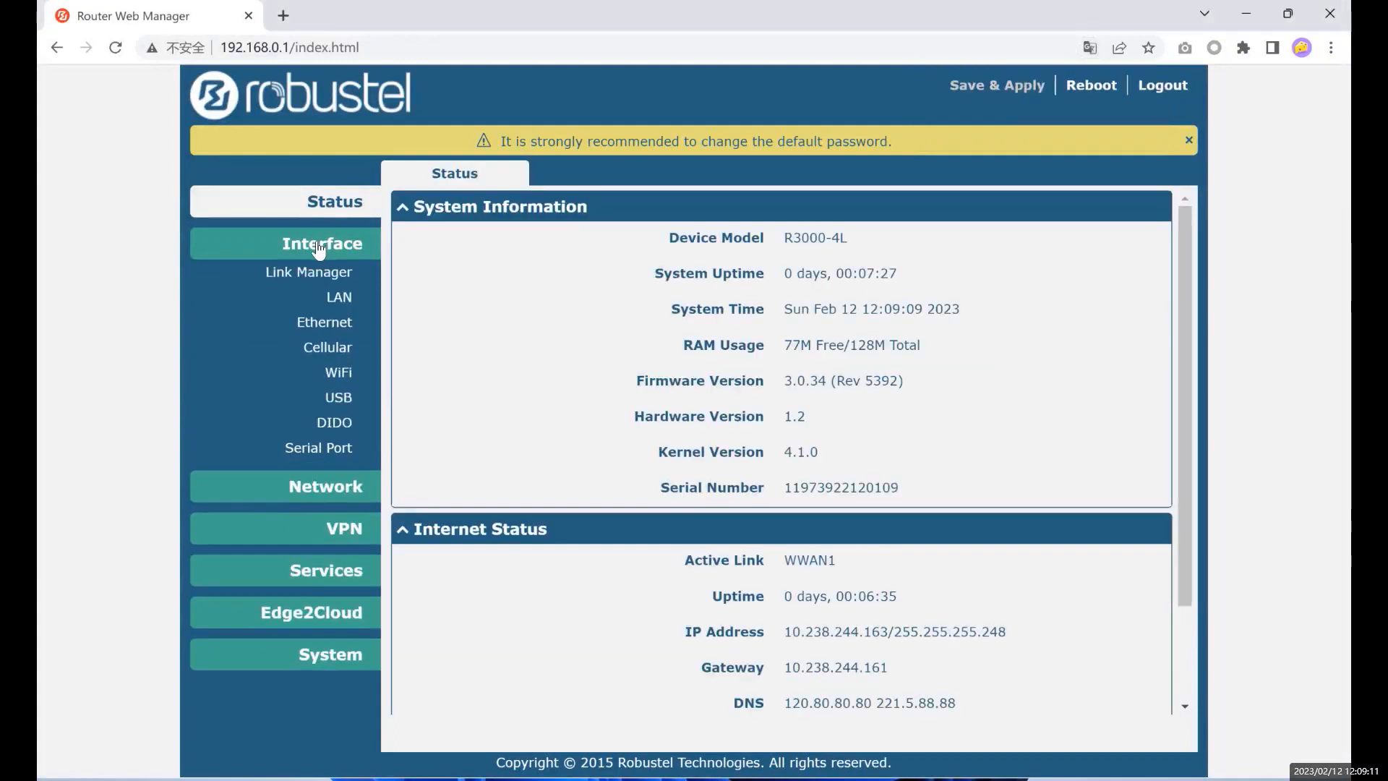
{"action": "left_click", "coordinate": [293, 485]}
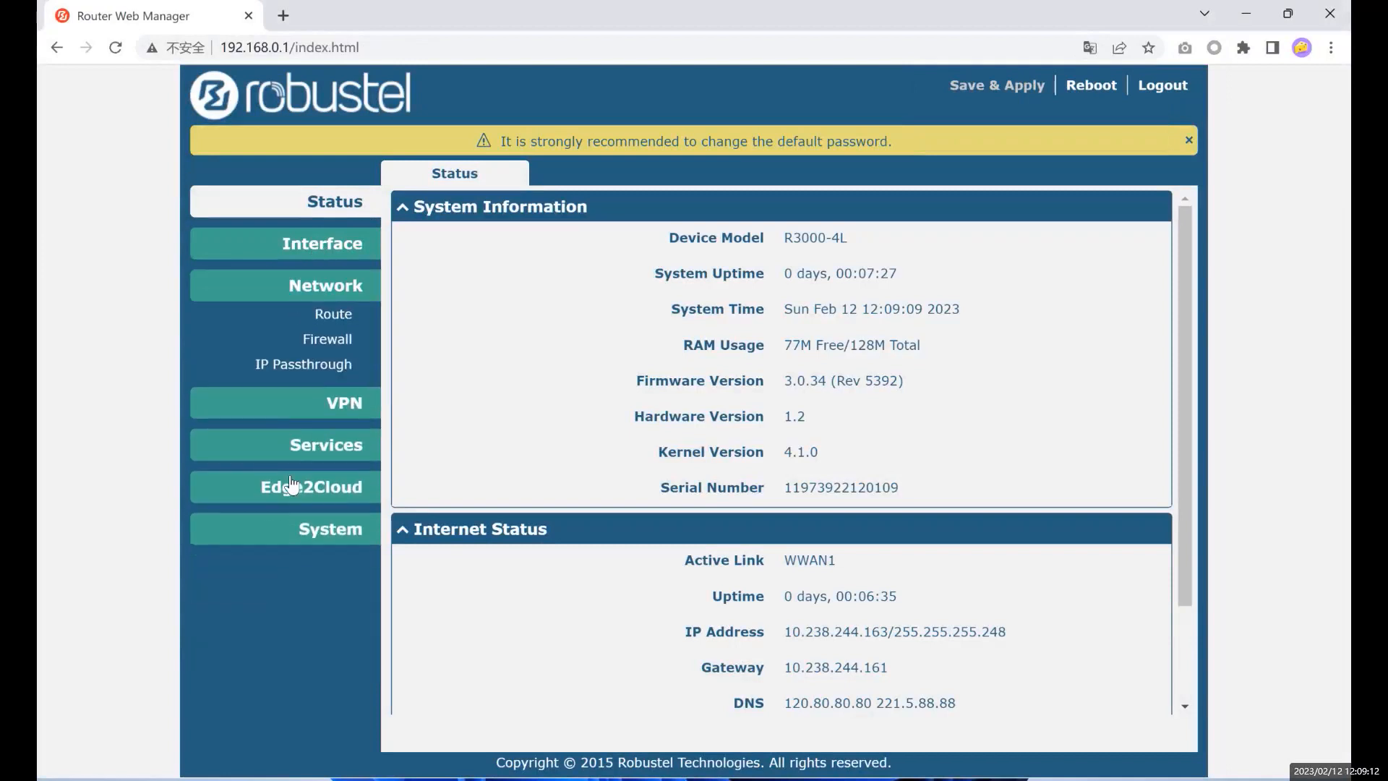
{"action": "left_click", "coordinate": [309, 407]}
{"action": "left_click", "coordinate": [315, 467]}
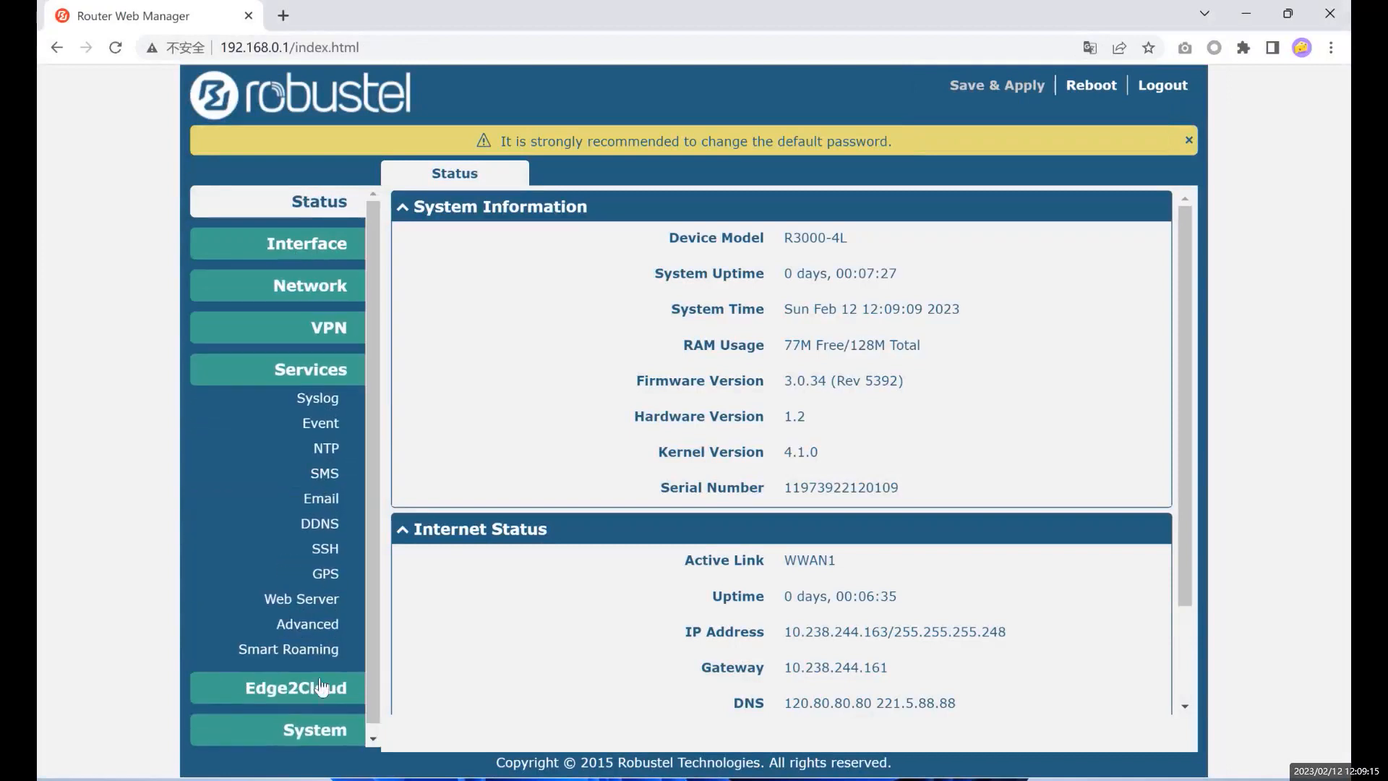
{"action": "left_click", "coordinate": [296, 685]}
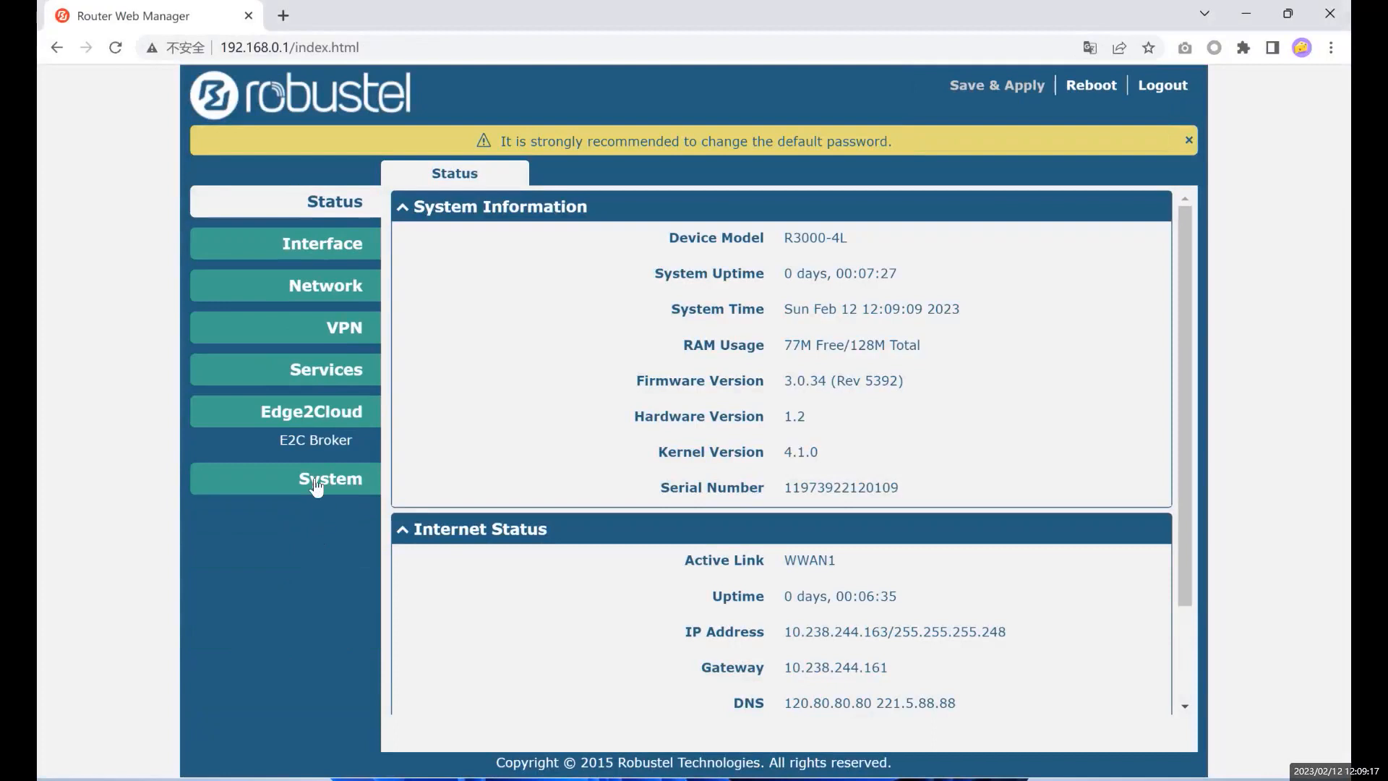
{"action": "left_click", "coordinate": [316, 488]}
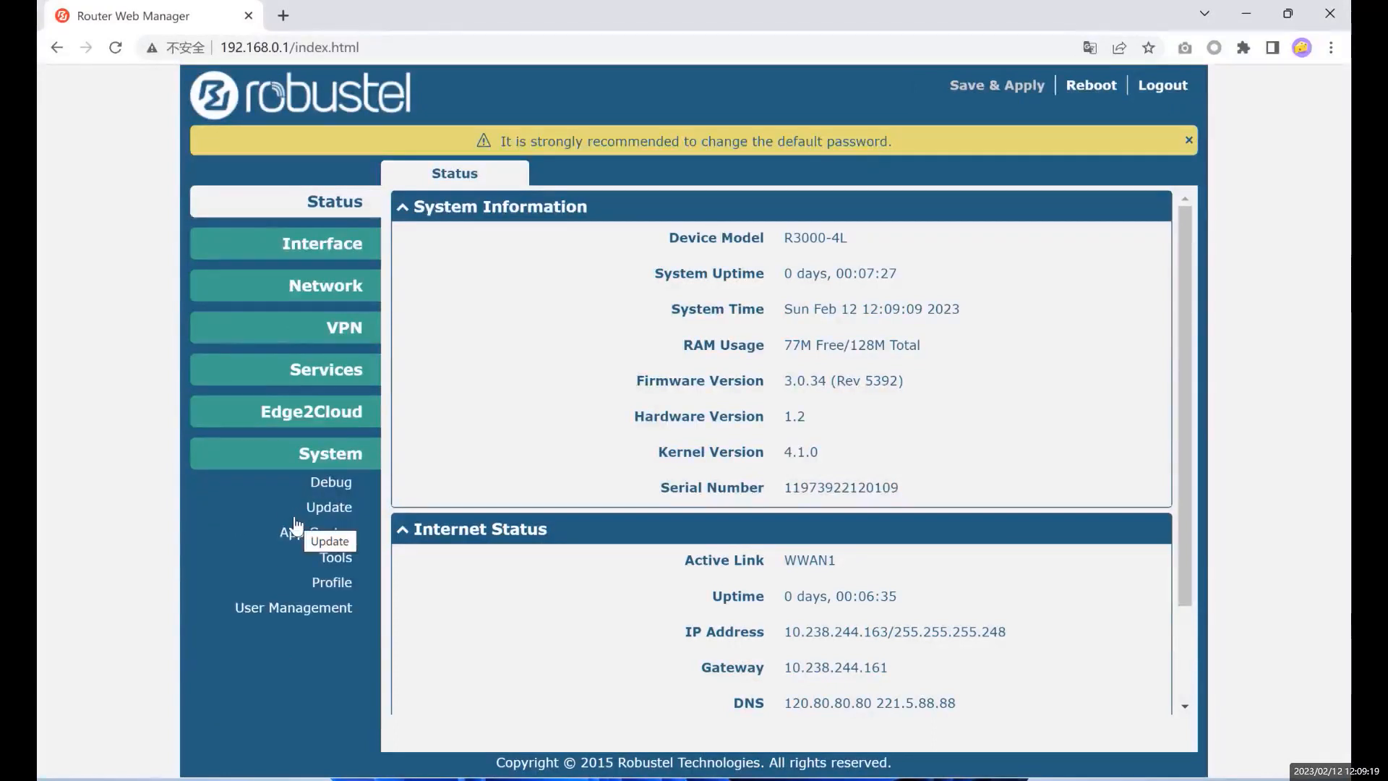
{"action": "left_click", "coordinate": [320, 205]}
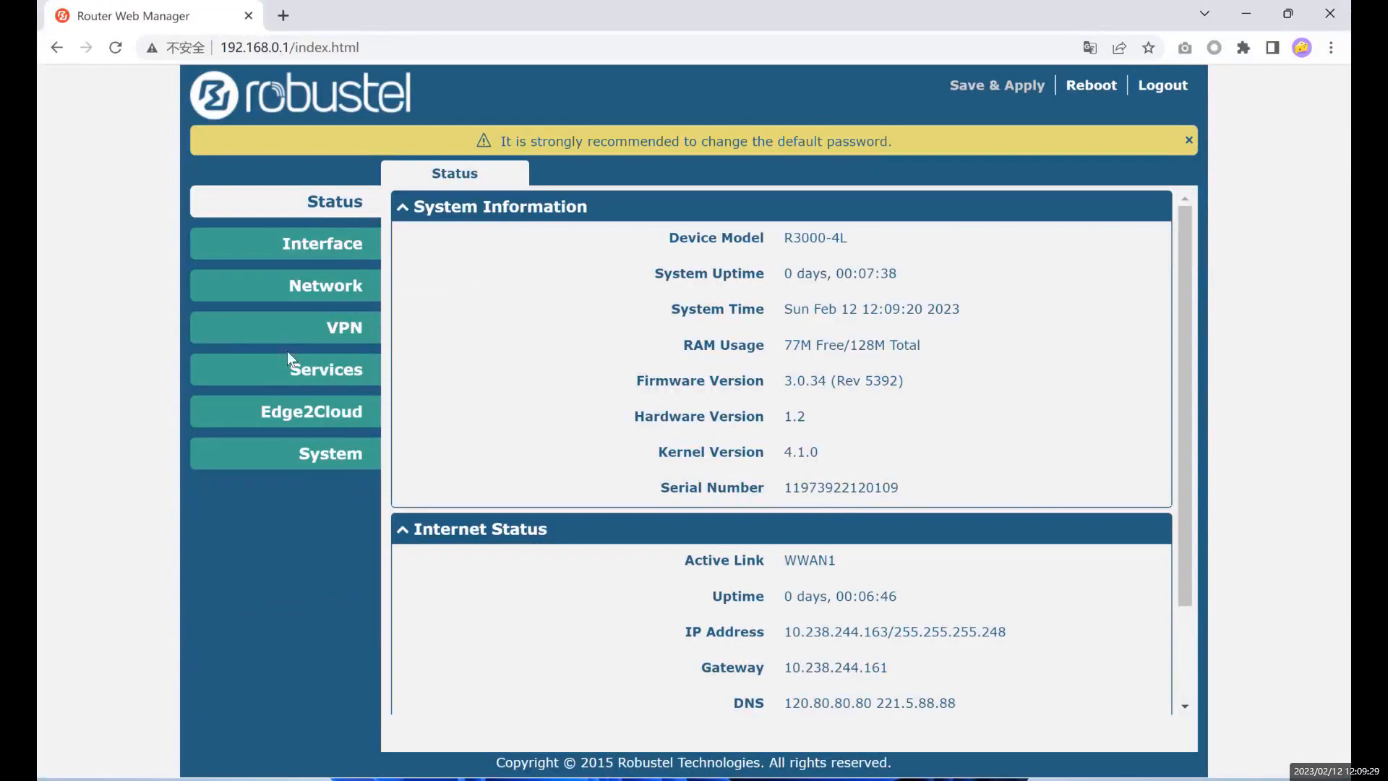
- Re-expand Interface, Network, VPN, Services and Edge2Cloud, then go to Edge2Cloud > E2C Broker
{"action": "left_click", "coordinate": [304, 261]}
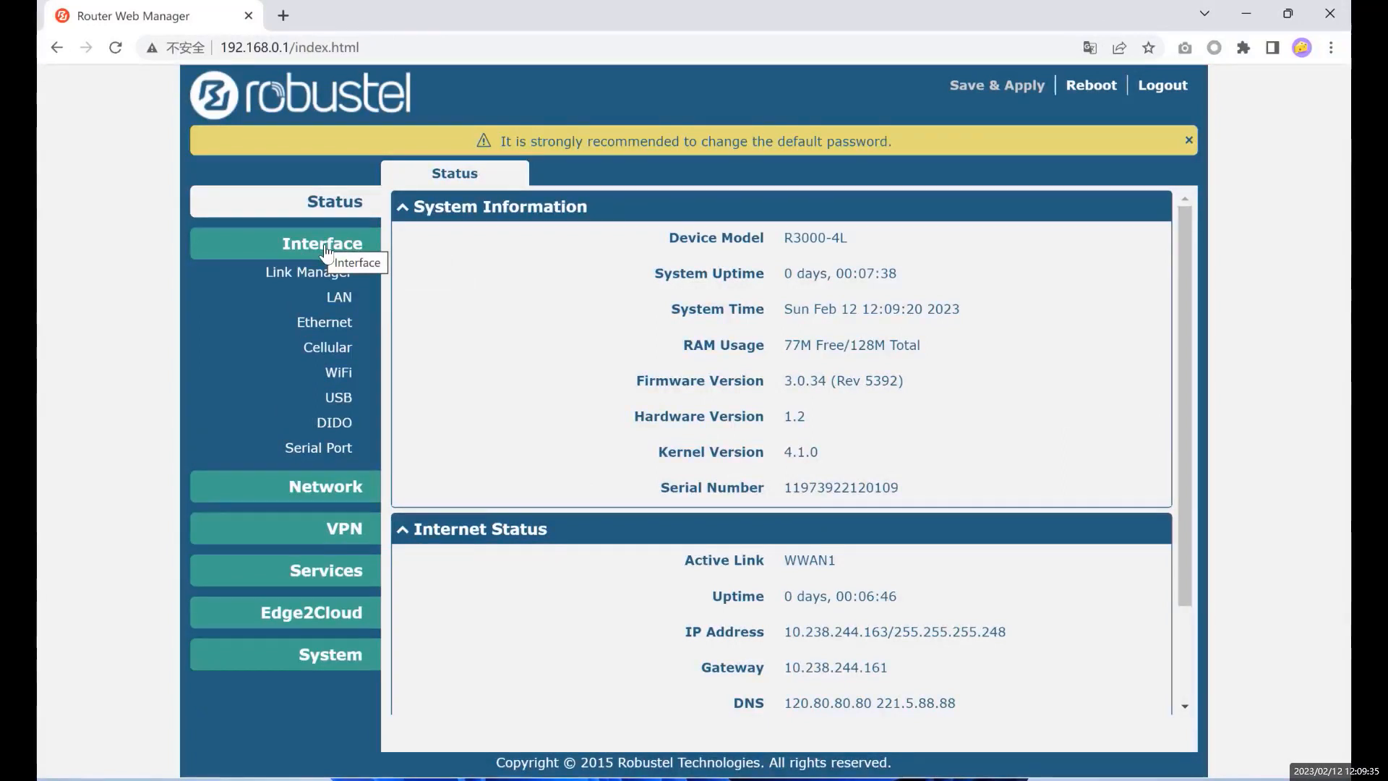
{"action": "left_click", "coordinate": [287, 494]}
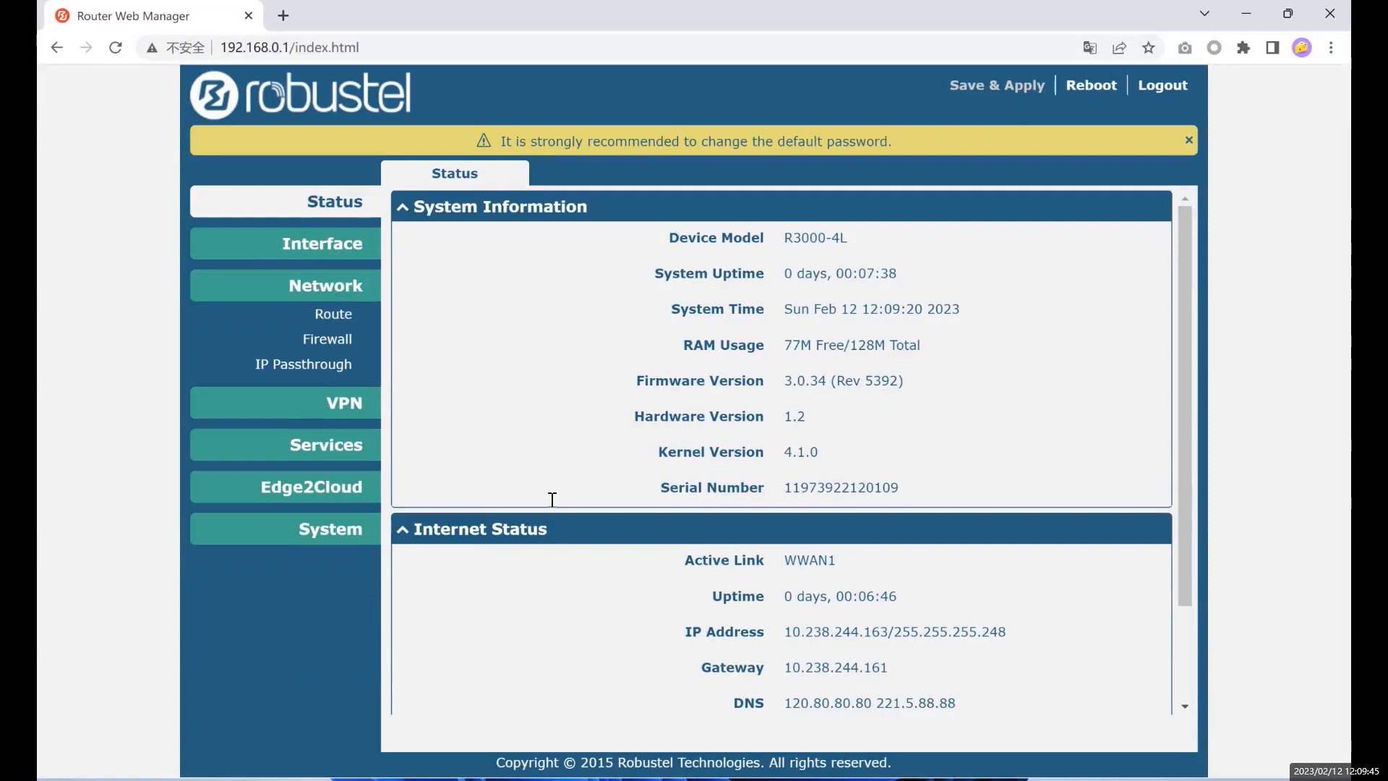
{"action": "left_click", "coordinate": [328, 403]}
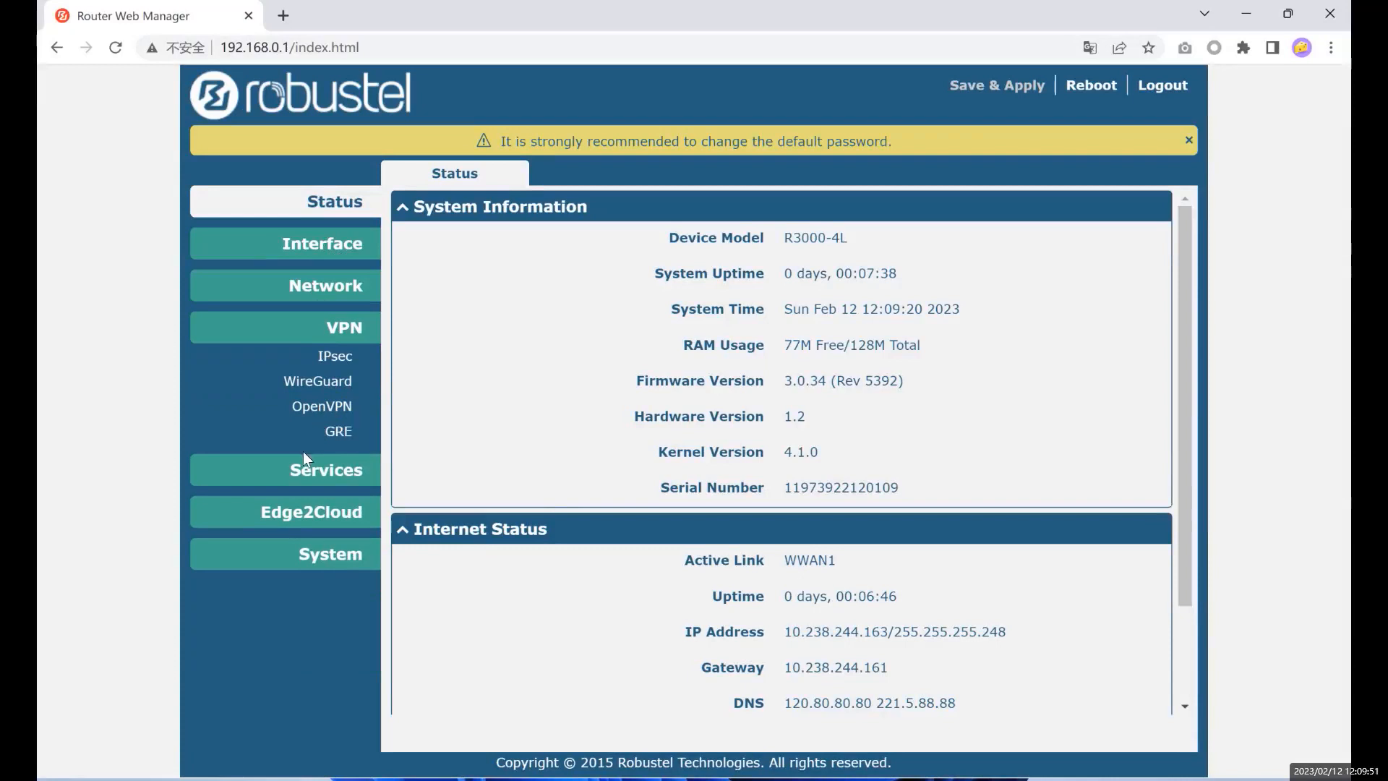
{"action": "left_click", "coordinate": [307, 477]}
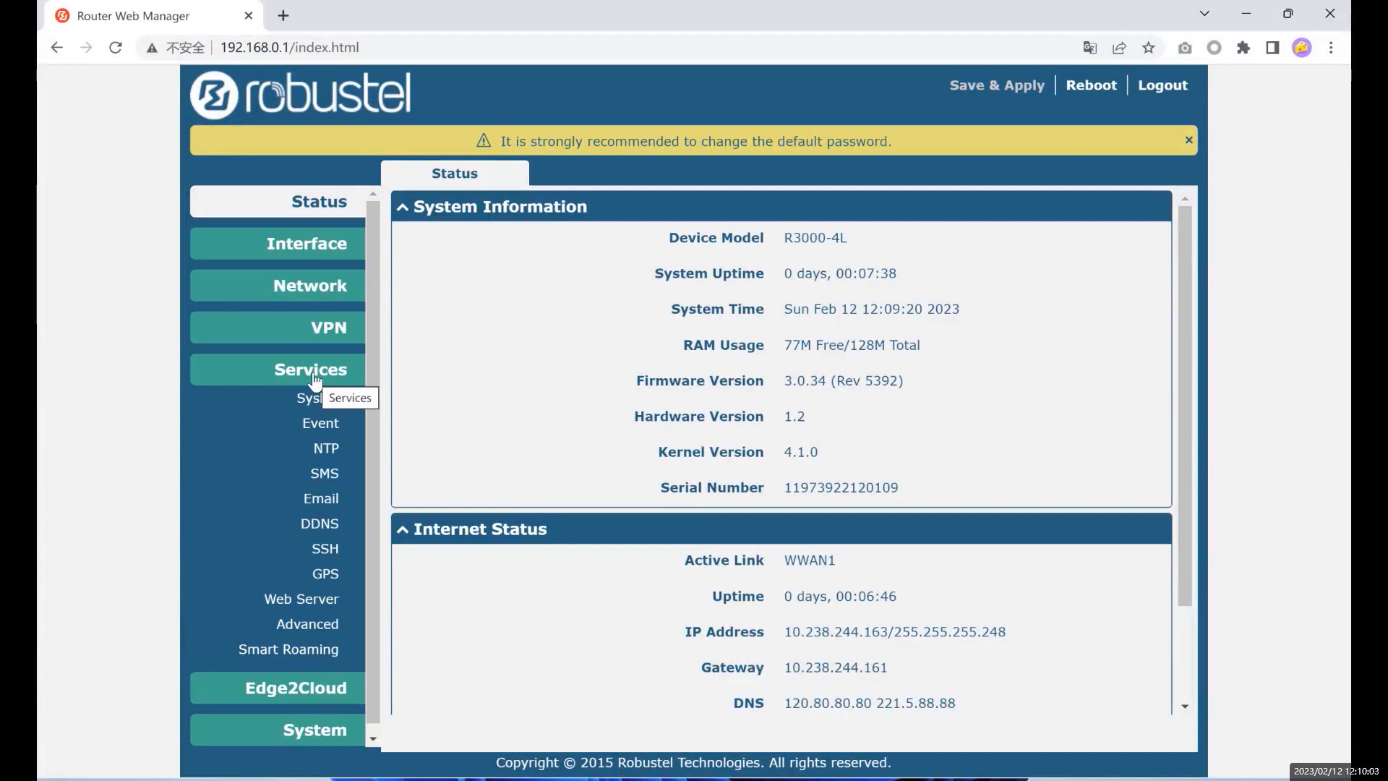
{"action": "scroll", "coordinate": [303, 434], "scroll_direction": "down", "scroll_amount": 1}
{"action": "left_click", "coordinate": [312, 682]}
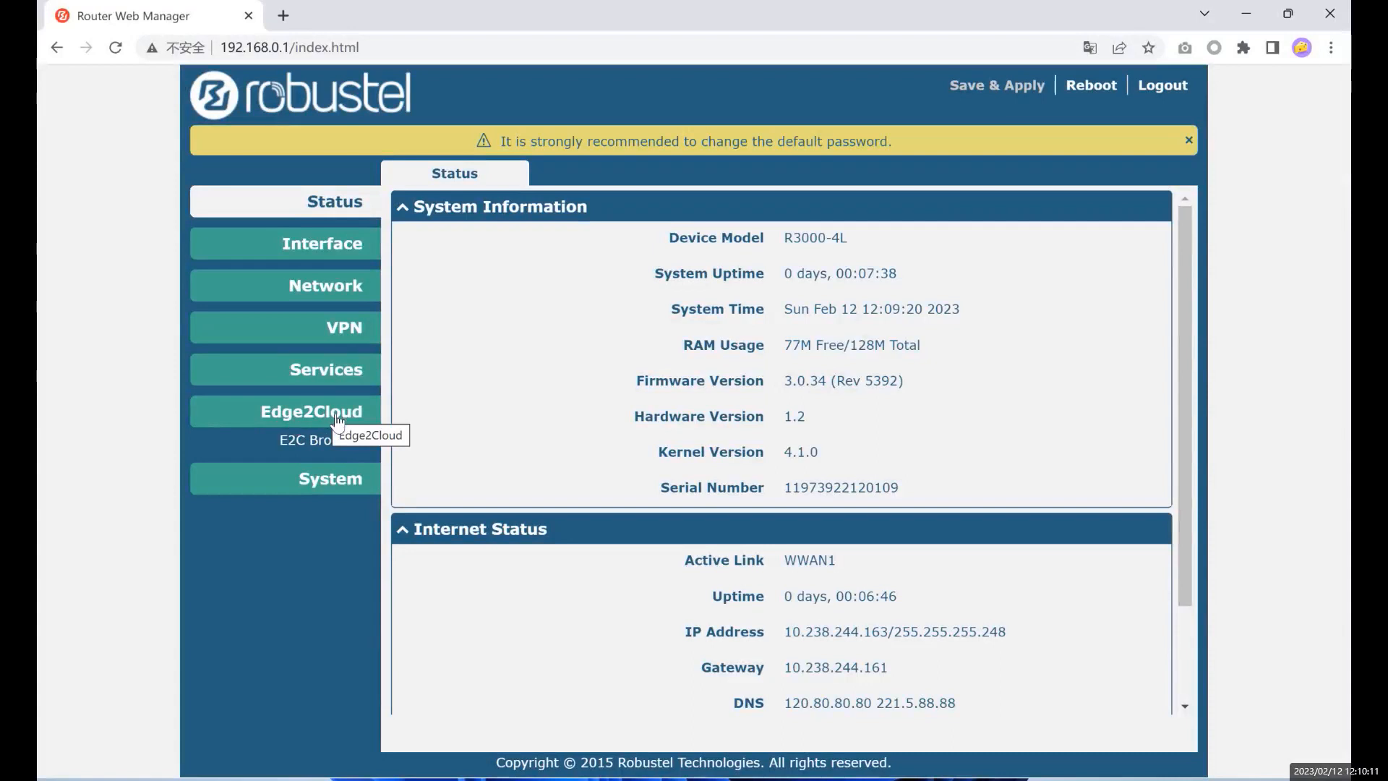
{"action": "left_click", "coordinate": [295, 443]}
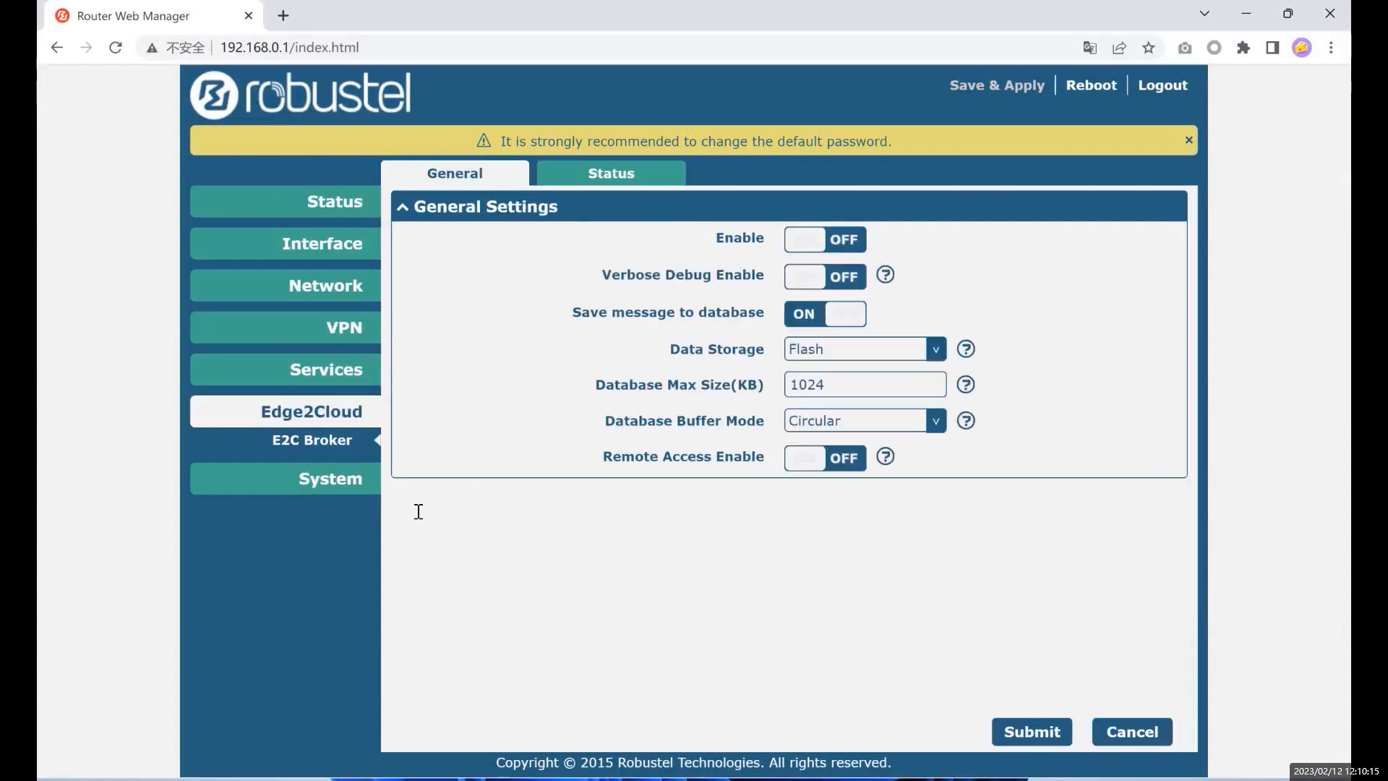
- Visit System > Profile and System > User Management, then go back to the Status overview
{"action": "left_click", "coordinate": [333, 482]}
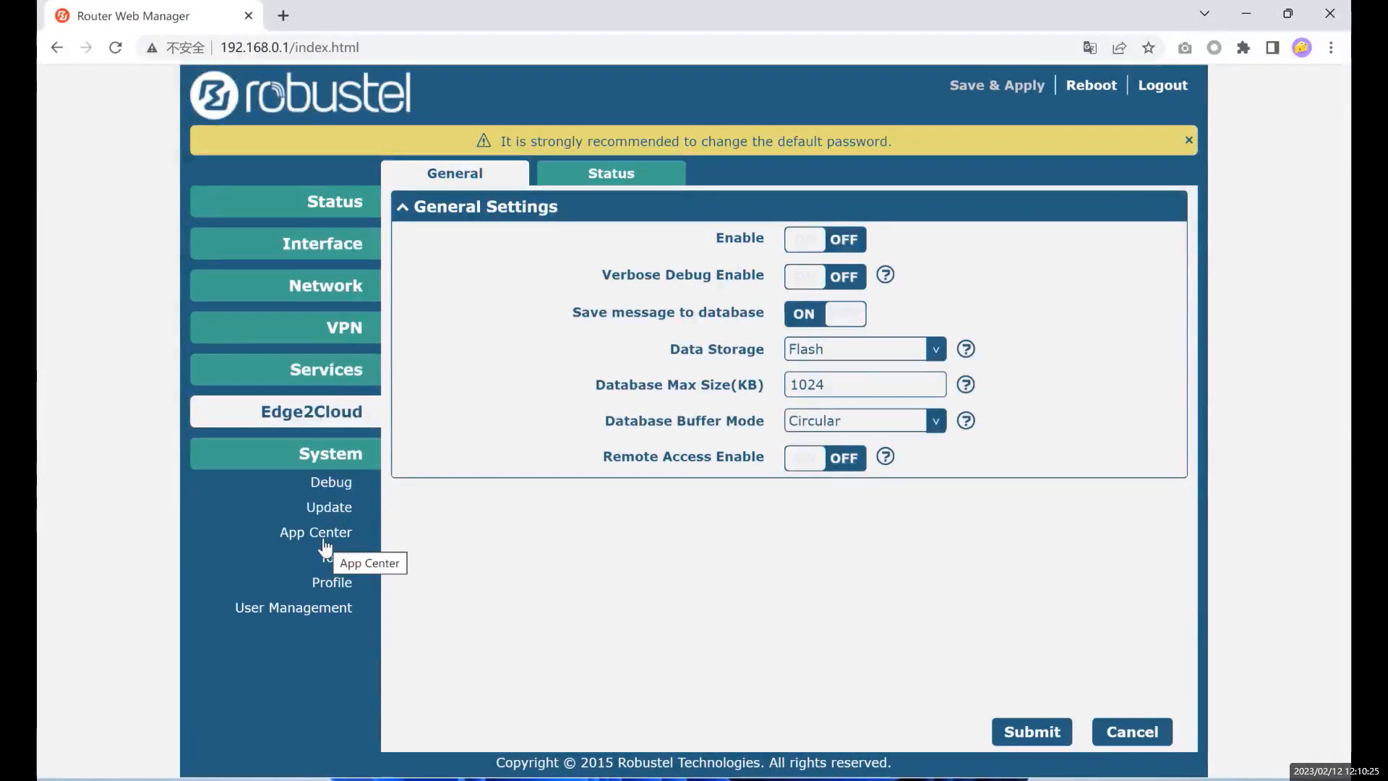
{"action": "left_click", "coordinate": [330, 590]}
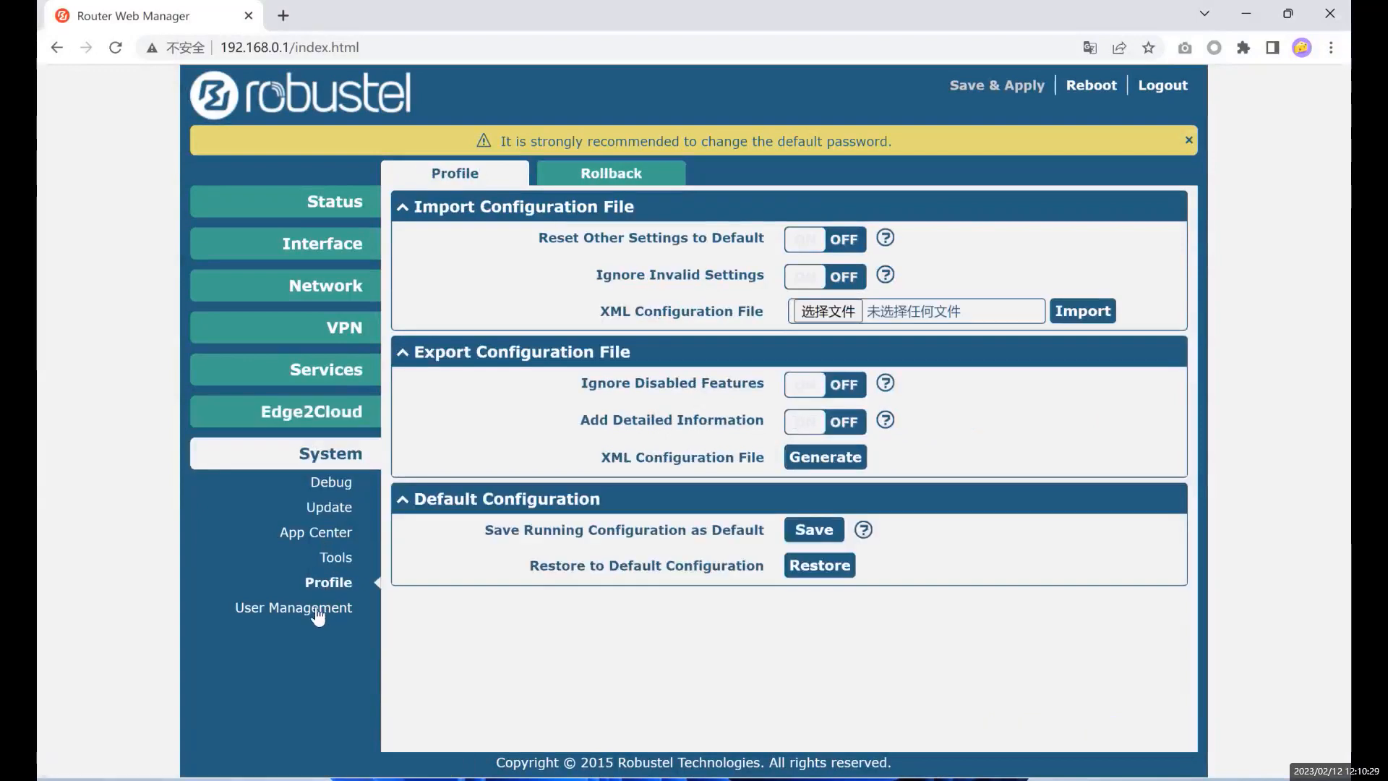
{"action": "left_click", "coordinate": [318, 613]}
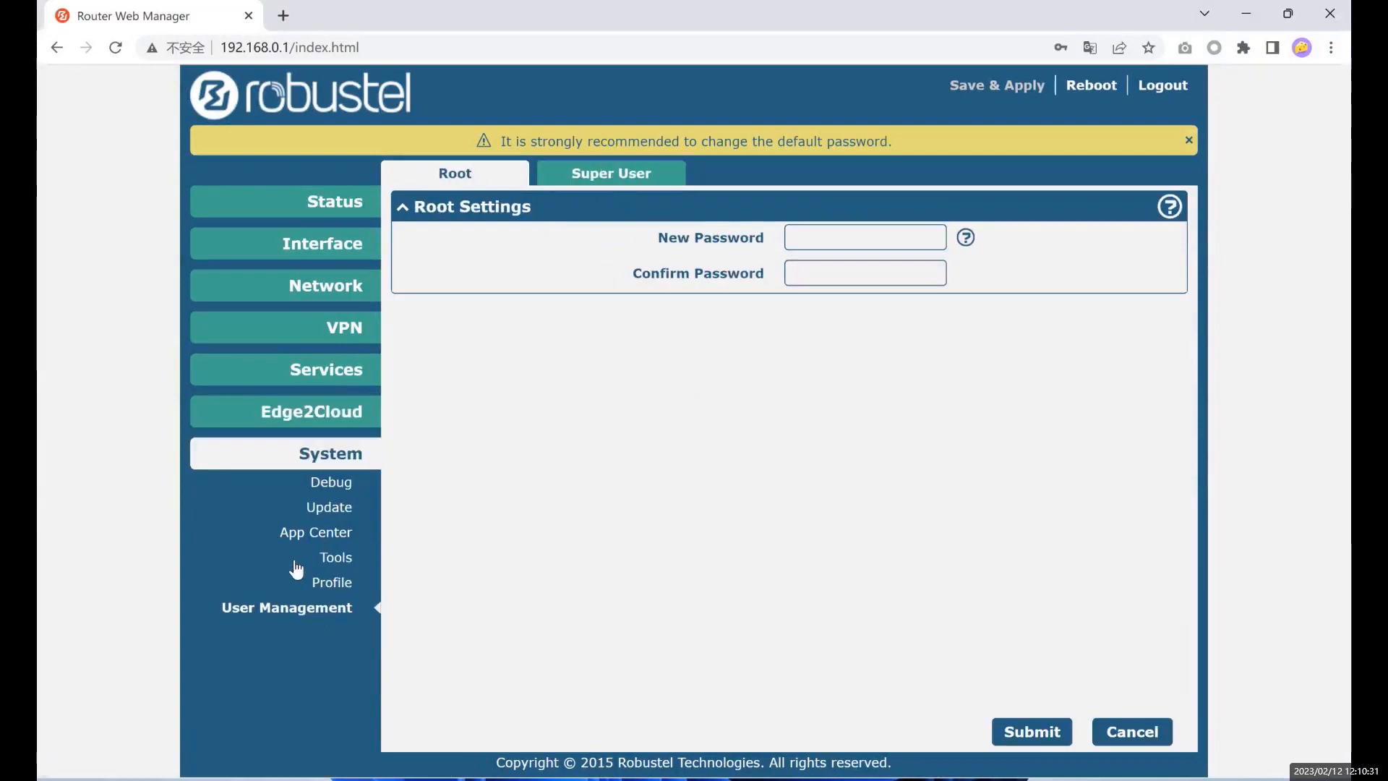
{"action": "left_click", "coordinate": [318, 458]}
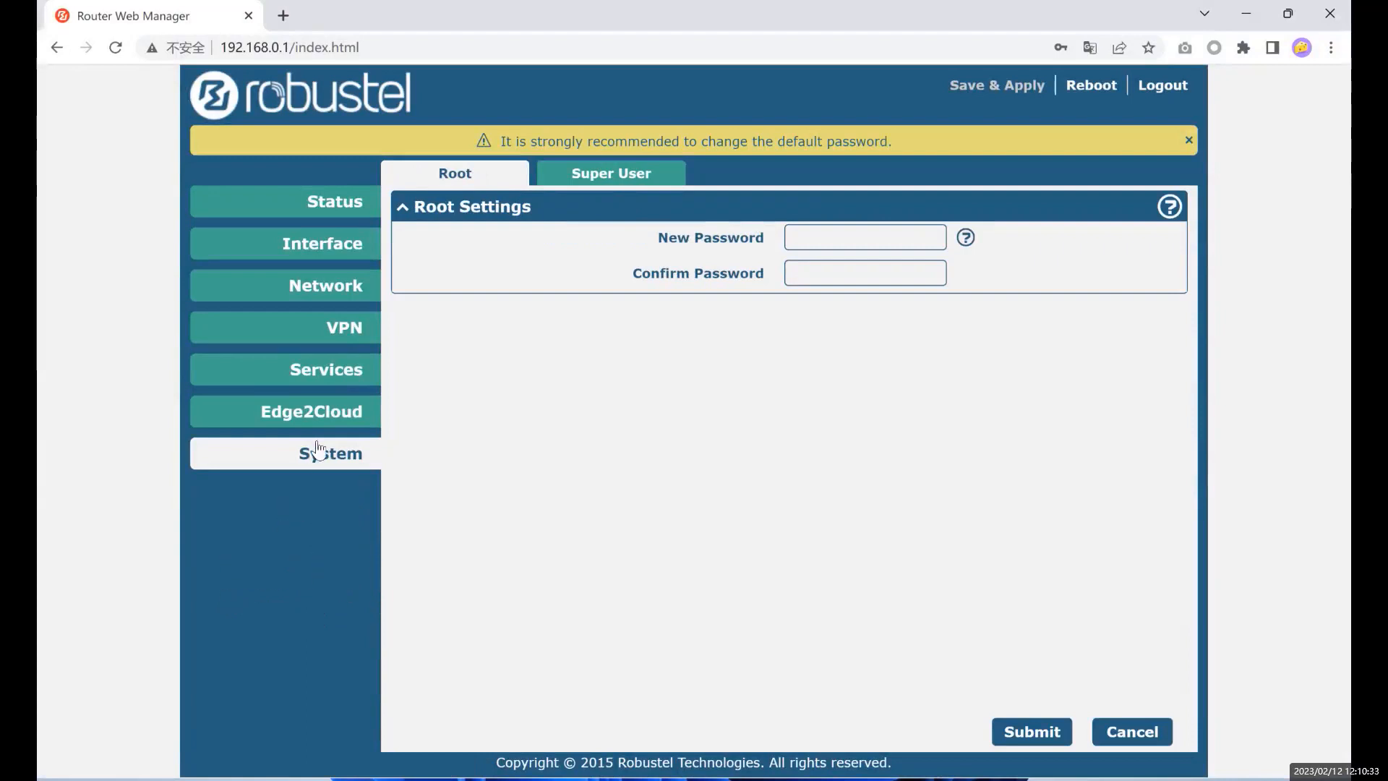
{"action": "left_click", "coordinate": [325, 207]}
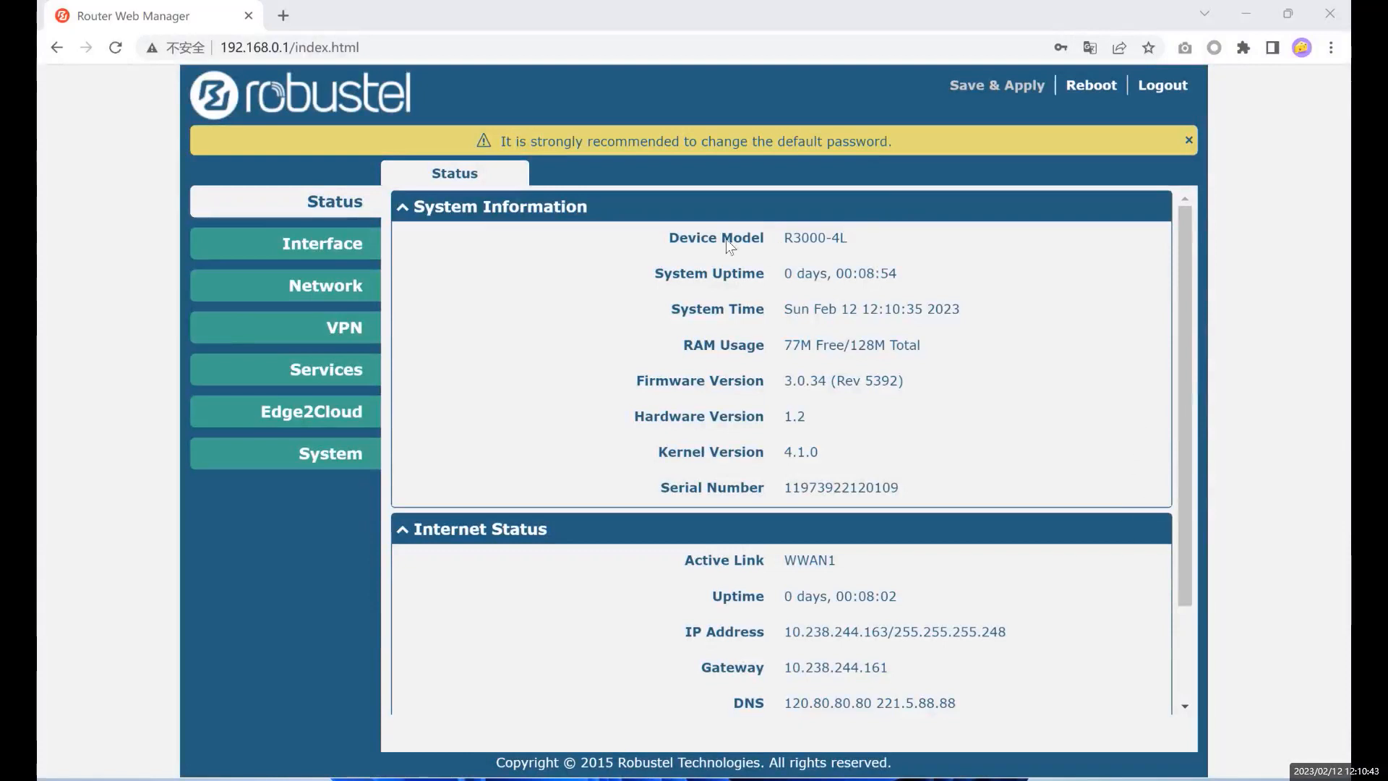
{"action": "left_click_drag", "start_coordinate": [722, 241], "coordinate": [887, 343]}
{"action": "left_click", "coordinate": [582, 243]}
{"action": "left_click_drag", "start_coordinate": [421, 211], "coordinate": [527, 210]}
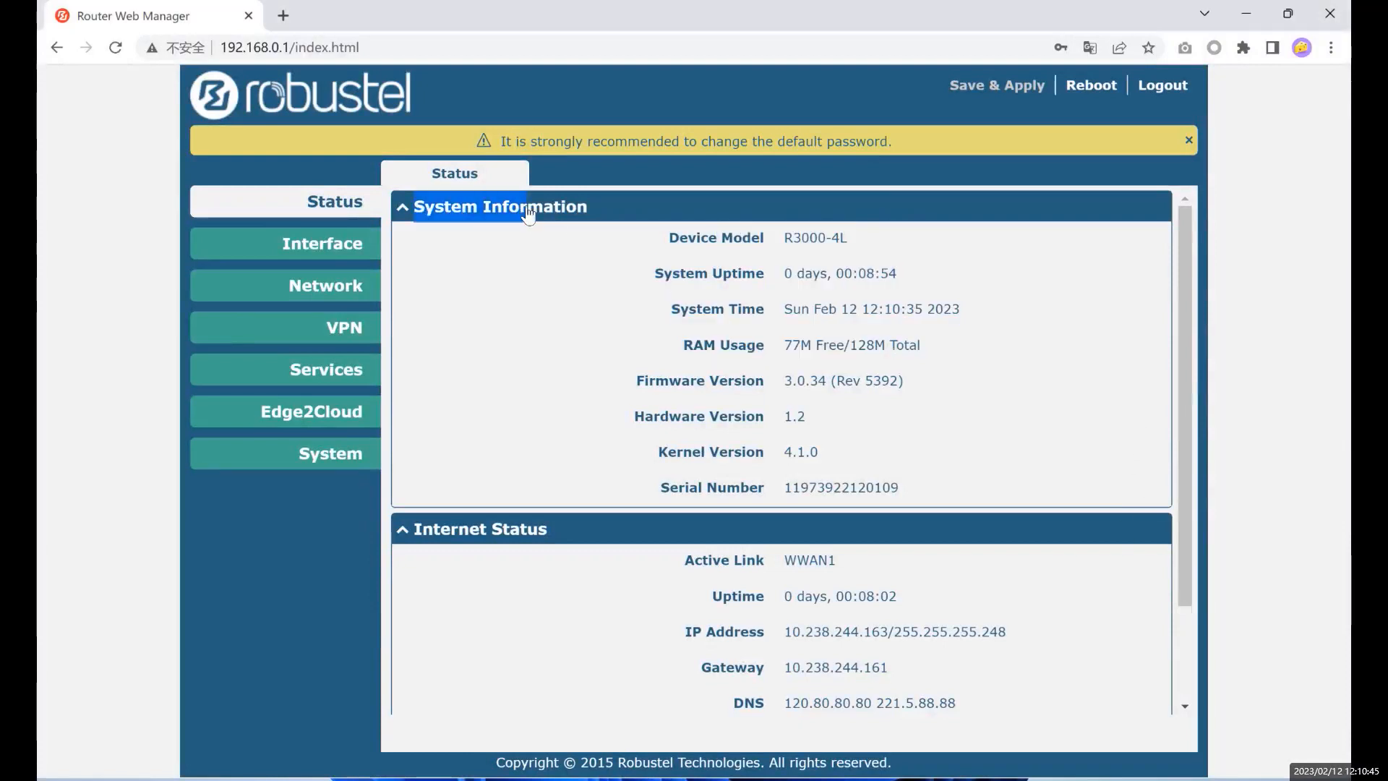
{"action": "double_click", "coordinate": [506, 246]}
{"action": "left_click_drag", "start_coordinate": [774, 275], "coordinate": [856, 277]}
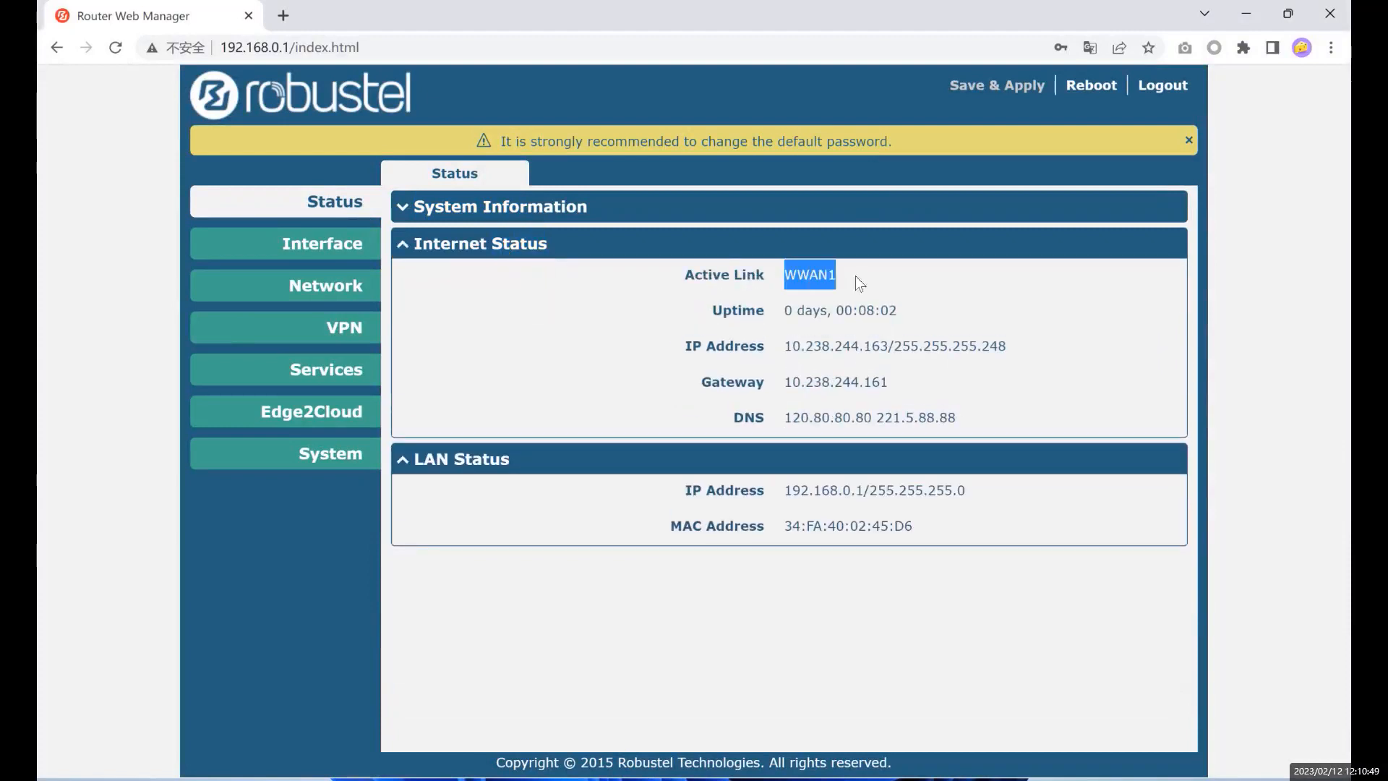
{"action": "double_click", "coordinate": [1173, 469]}
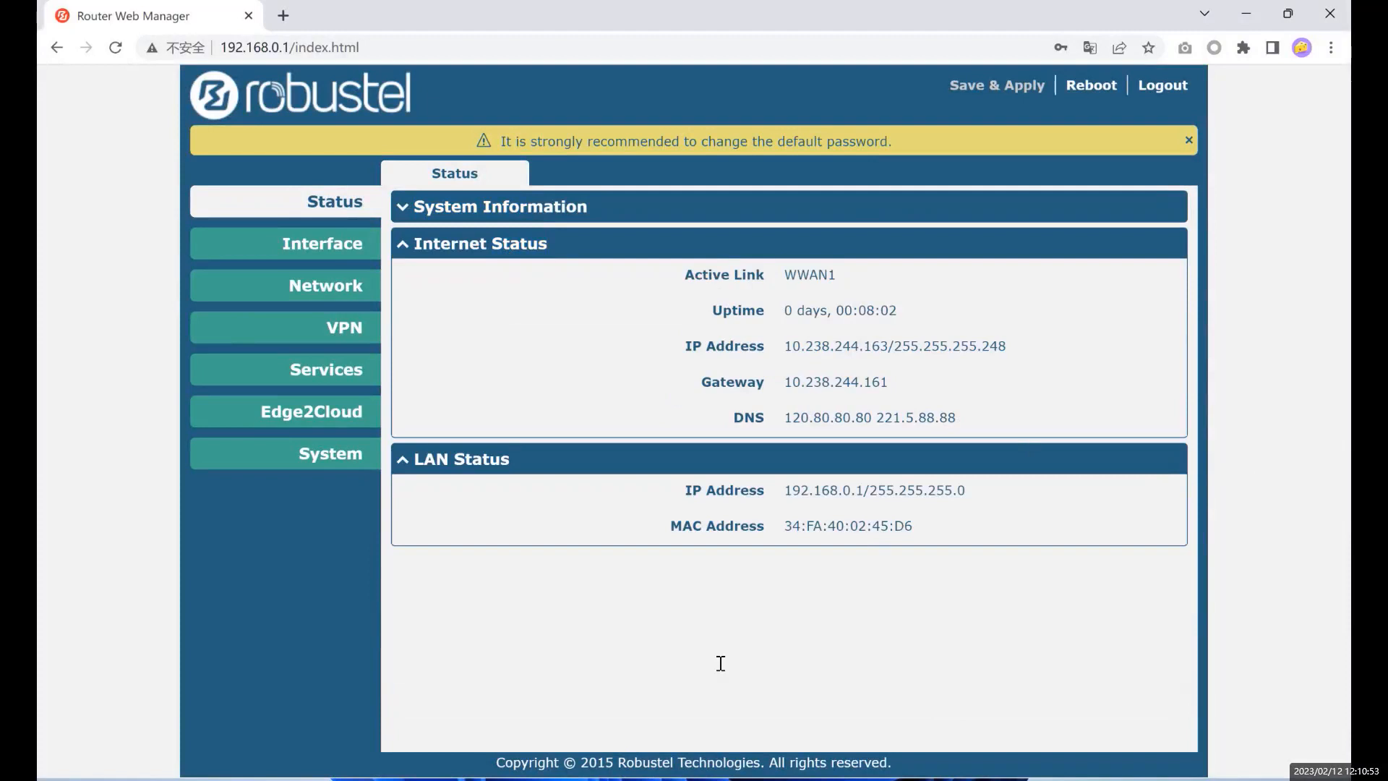
{"action": "left_click", "coordinate": [837, 212]}
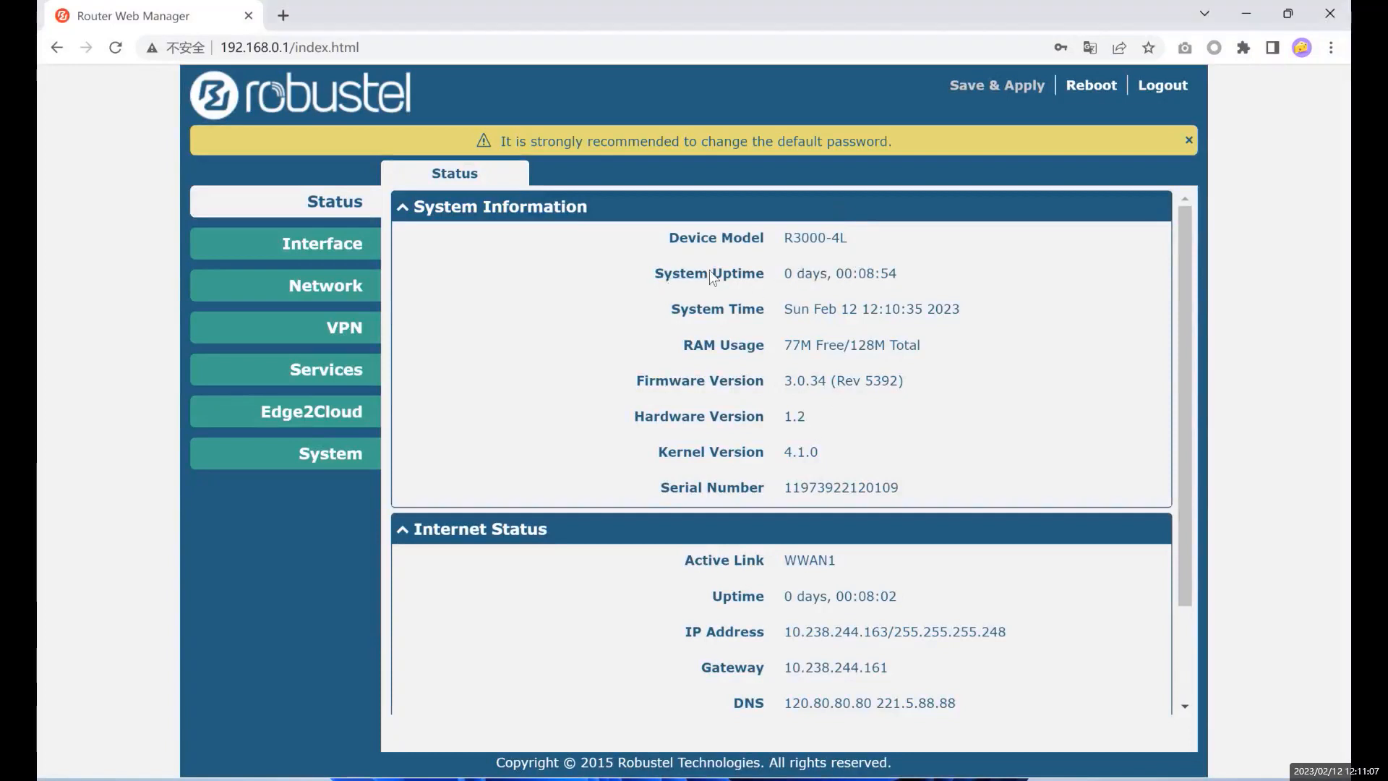
{"action": "left_click_drag", "start_coordinate": [658, 274], "coordinate": [771, 267]}
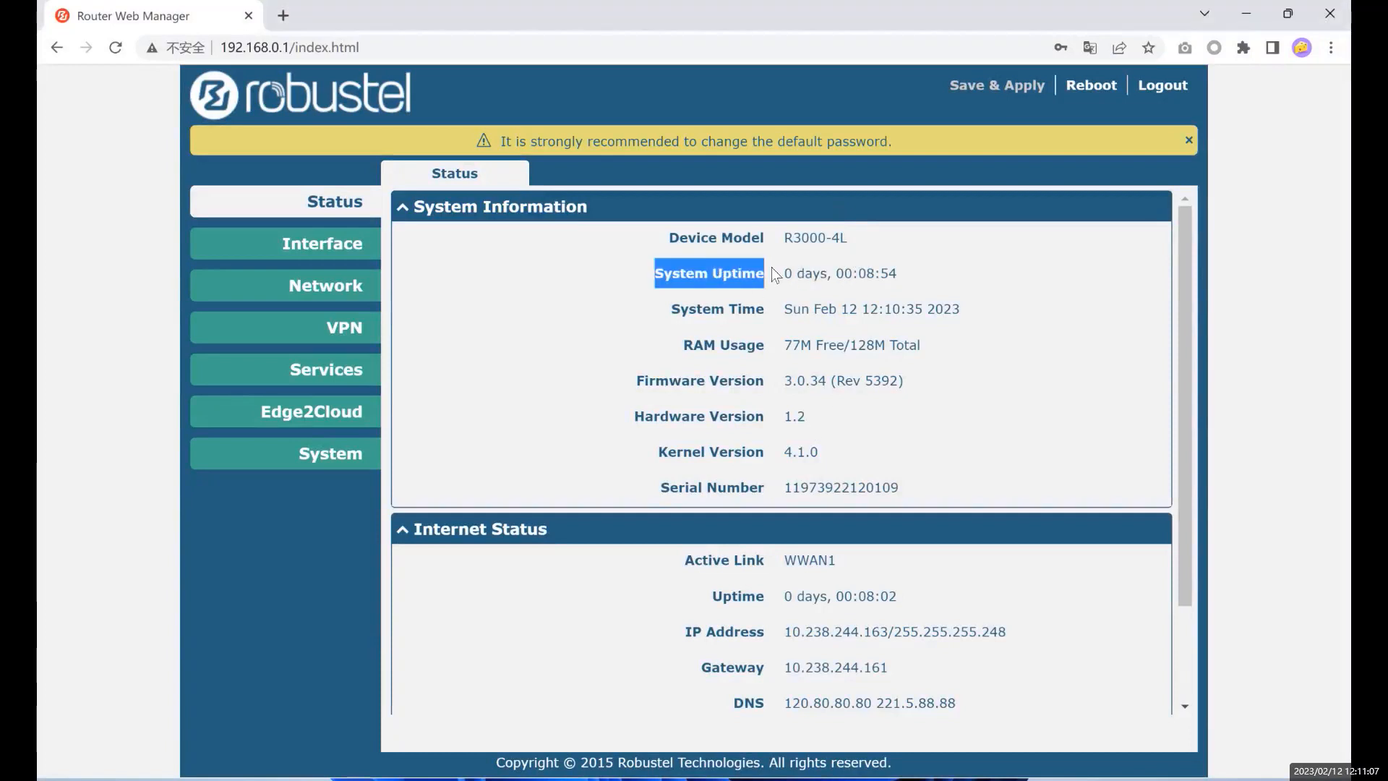
{"action": "left_click", "coordinate": [839, 288]}
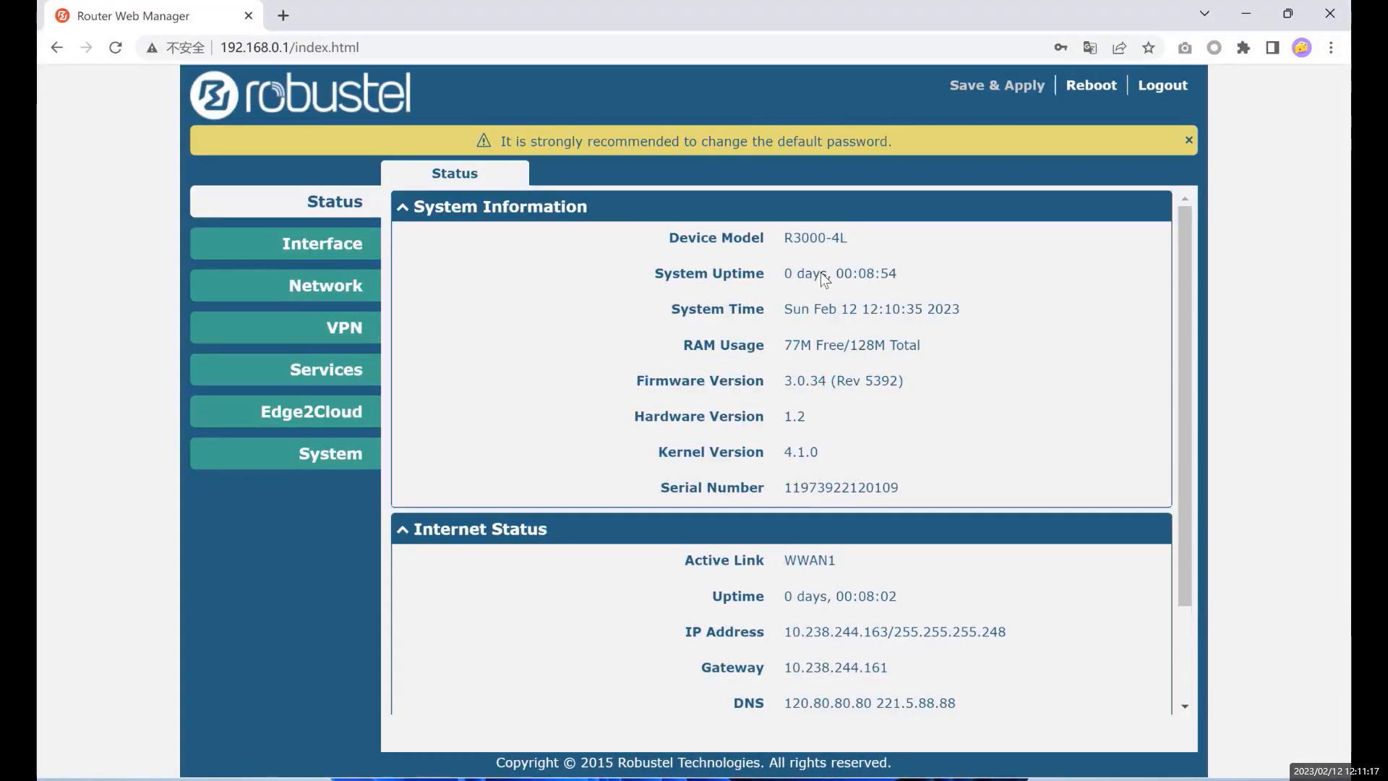
{"action": "left_click", "coordinate": [902, 267]}
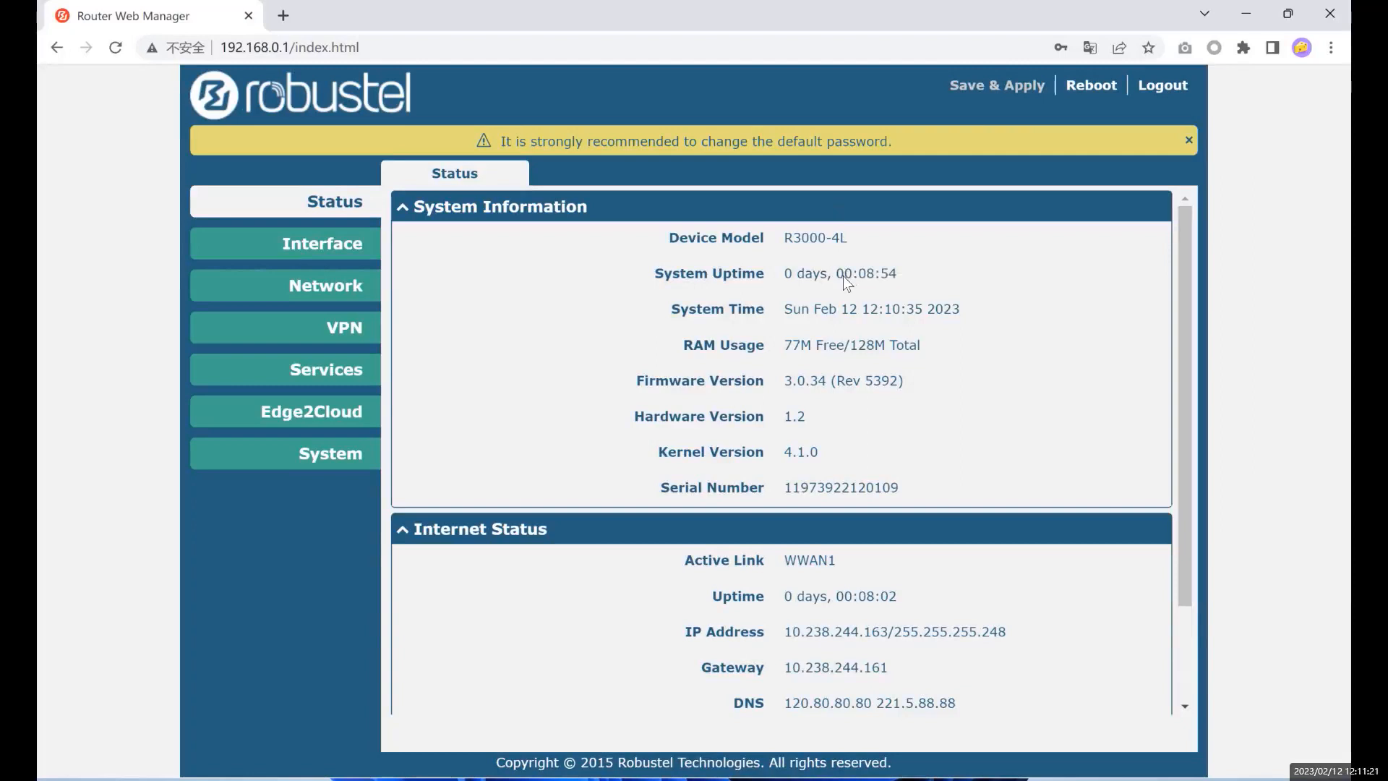
{"action": "left_click", "coordinate": [896, 276]}
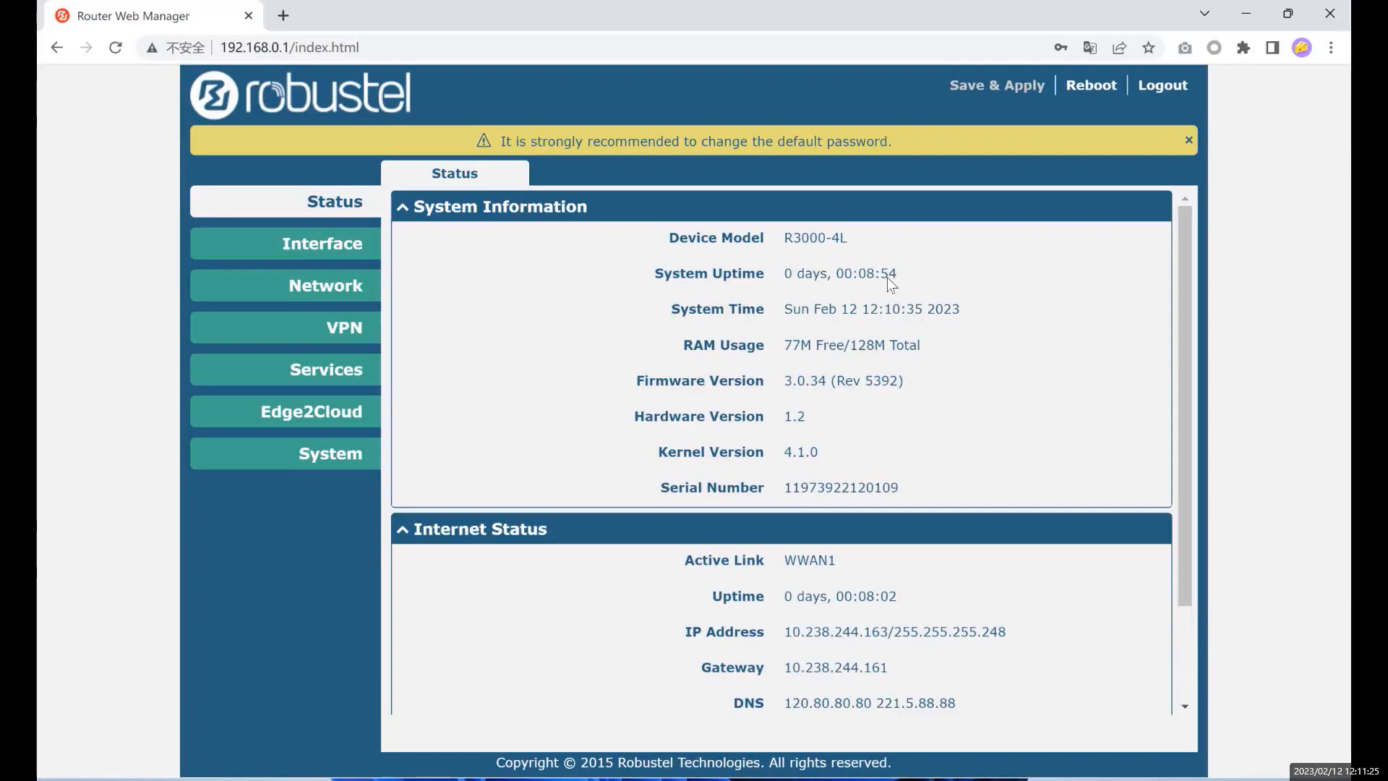
{"action": "left_click_drag", "start_coordinate": [866, 271], "coordinate": [895, 274]}
{"action": "left_click", "coordinate": [865, 275]}
{"action": "left_click", "coordinate": [729, 216]}
{"action": "left_click", "coordinate": [726, 216]}
{"action": "left_click", "coordinate": [495, 178]}
{"action": "left_click", "coordinate": [836, 312]}
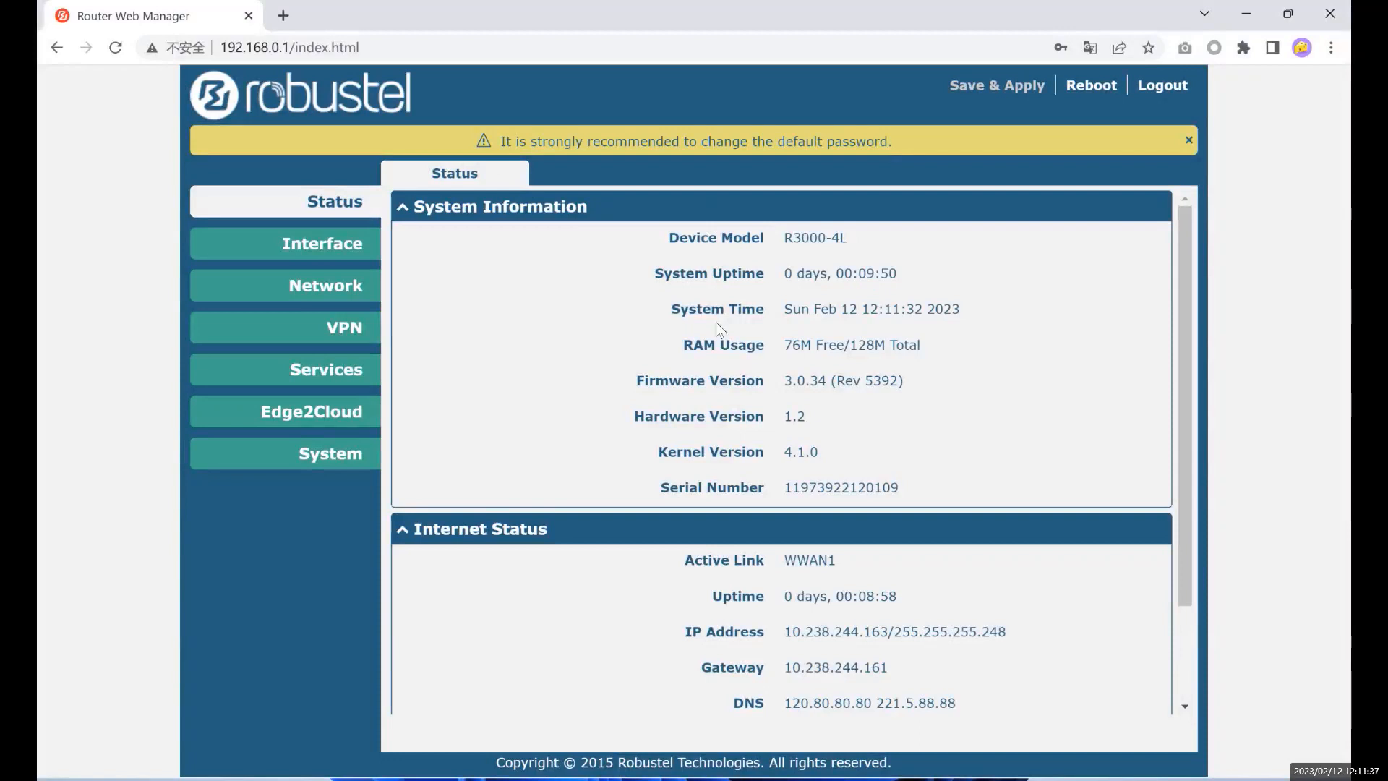
{"action": "left_click_drag", "start_coordinate": [679, 309], "coordinate": [775, 318]}
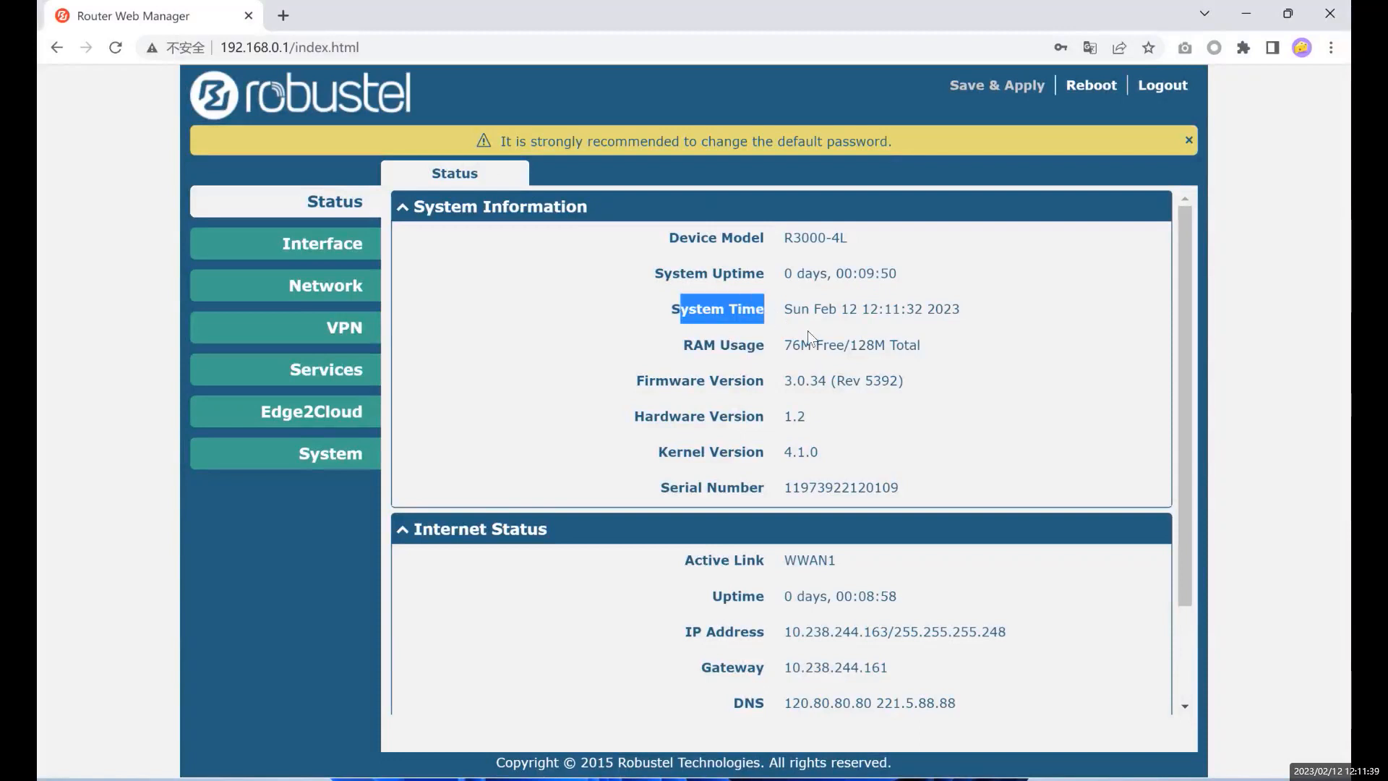
{"action": "left_click", "coordinate": [833, 314]}
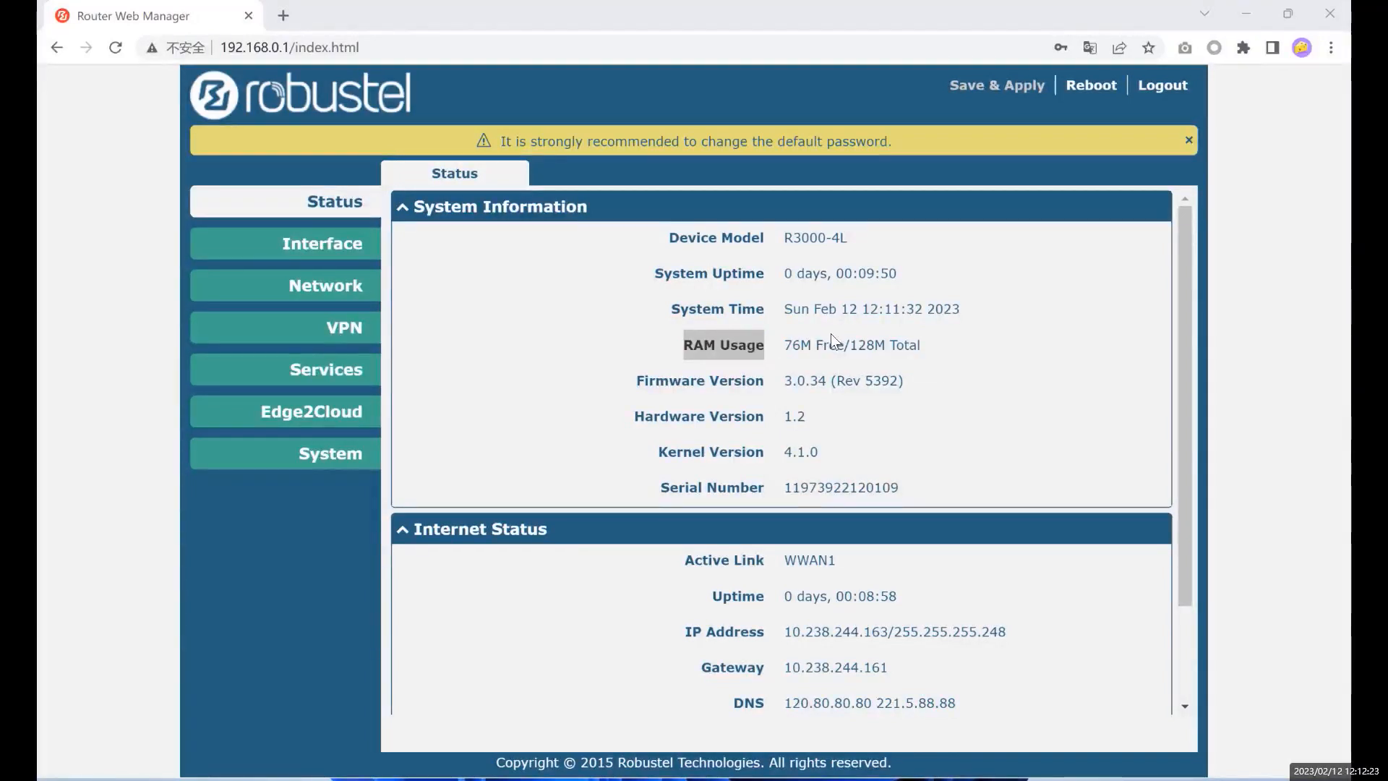
{"action": "left_click_drag", "start_coordinate": [852, 345], "coordinate": [885, 345]}
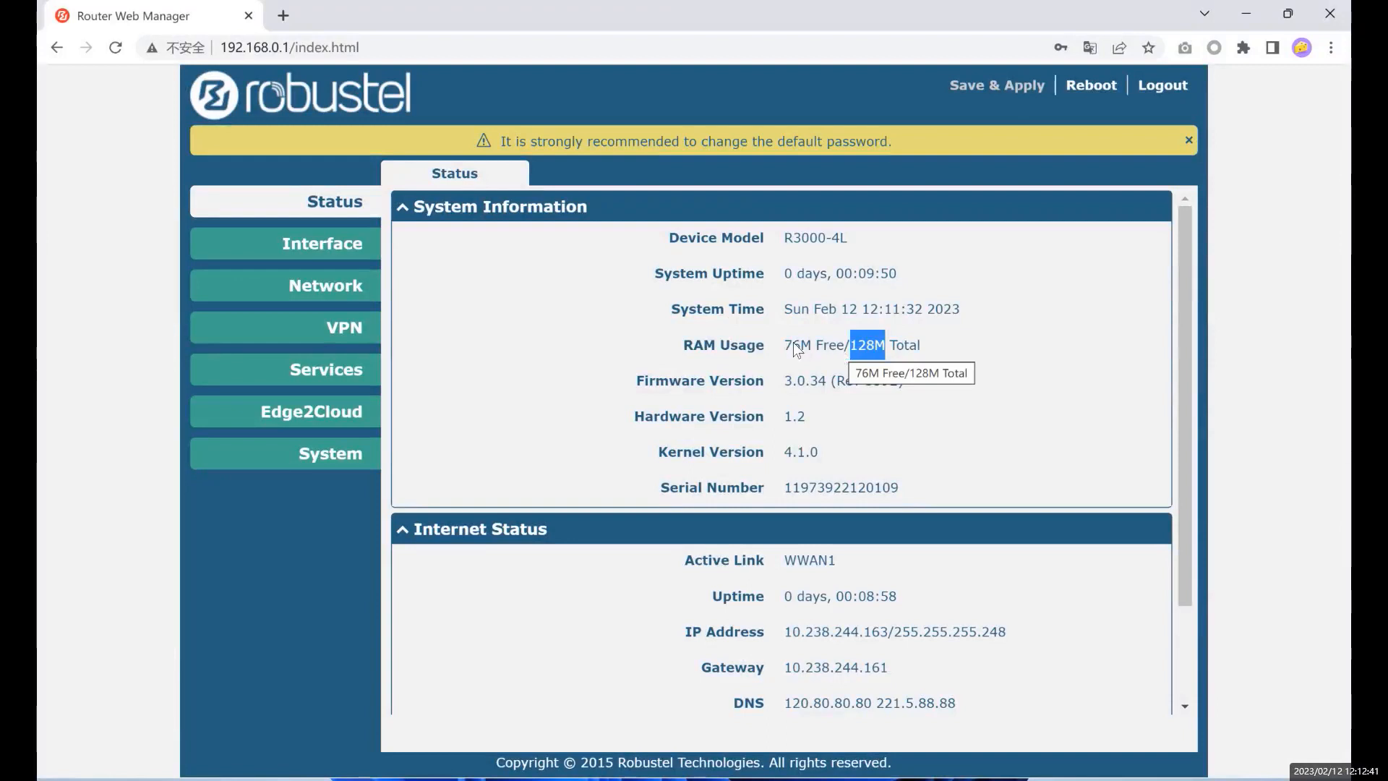
{"action": "left_click", "coordinate": [747, 352]}
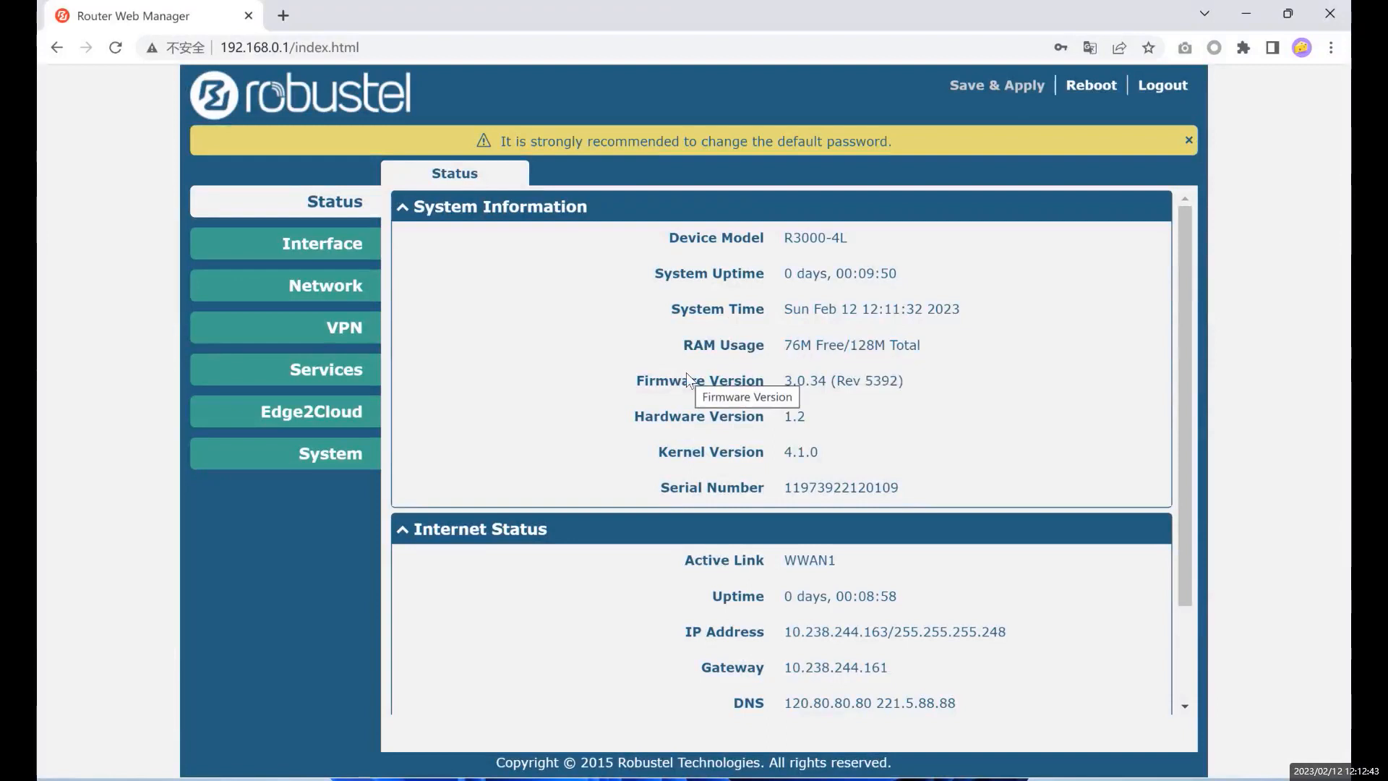
{"action": "left_click_drag", "start_coordinate": [655, 369], "coordinate": [766, 376]}
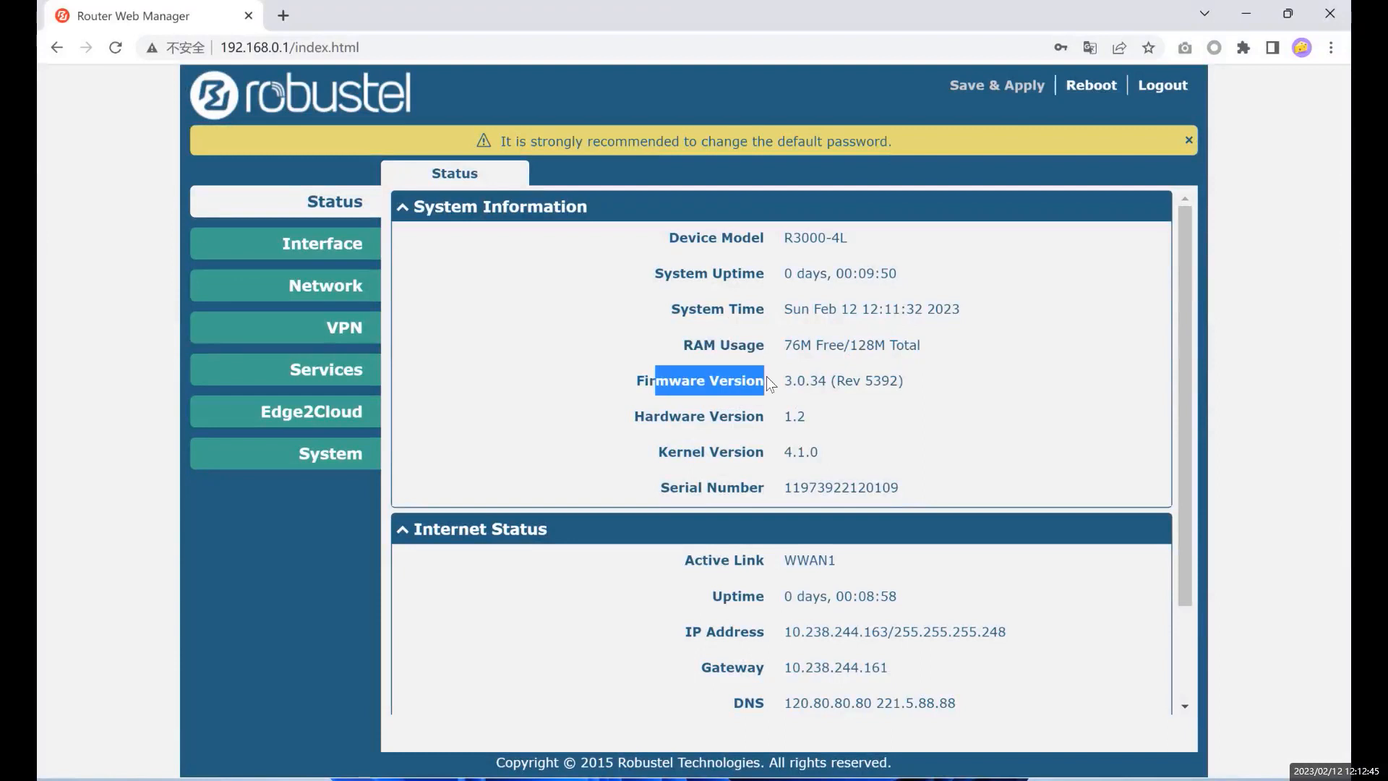
{"action": "left_click", "coordinate": [688, 419]}
{"action": "left_click_drag", "start_coordinate": [634, 419], "coordinate": [762, 422]}
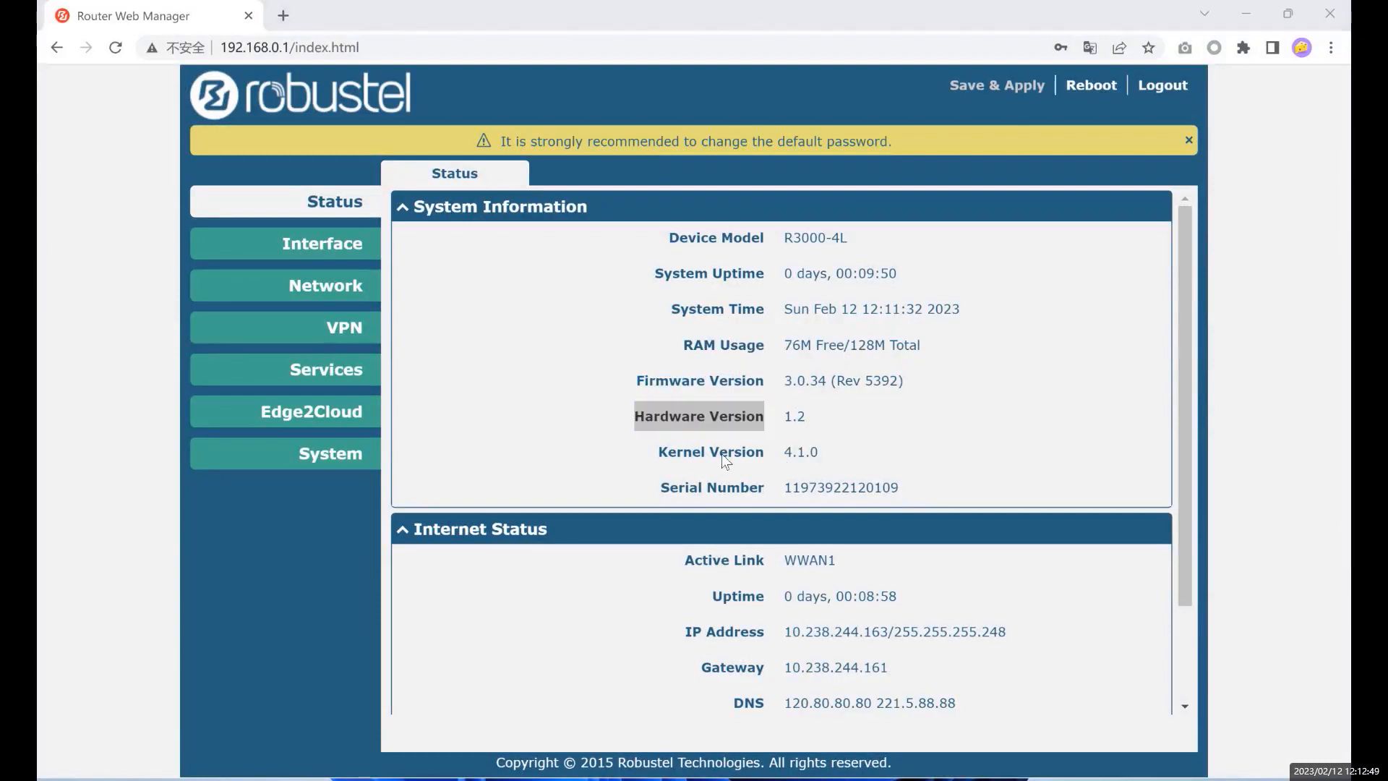
{"action": "left_click", "coordinate": [659, 453]}
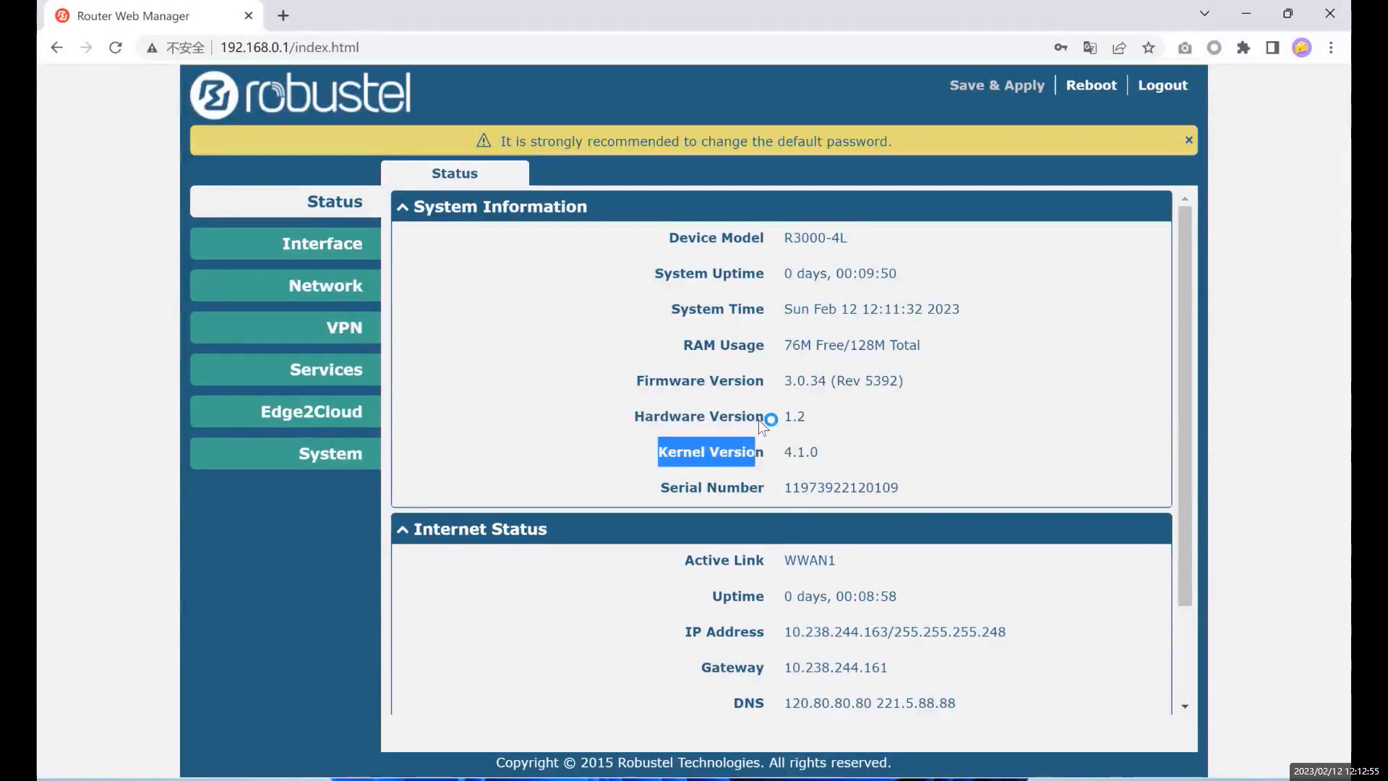
{"action": "left_click", "coordinate": [781, 452]}
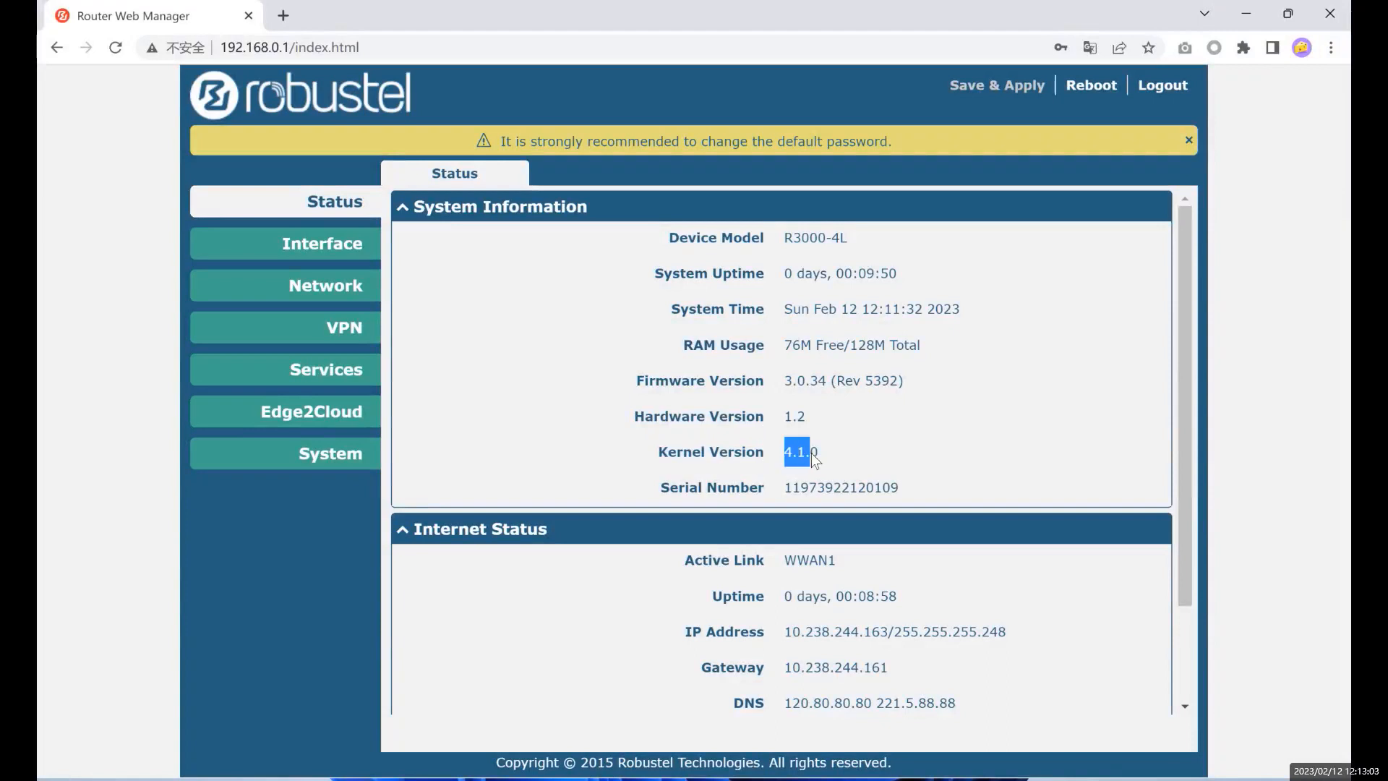
{"action": "left_click", "coordinate": [797, 456]}
{"action": "left_click", "coordinate": [812, 479]}
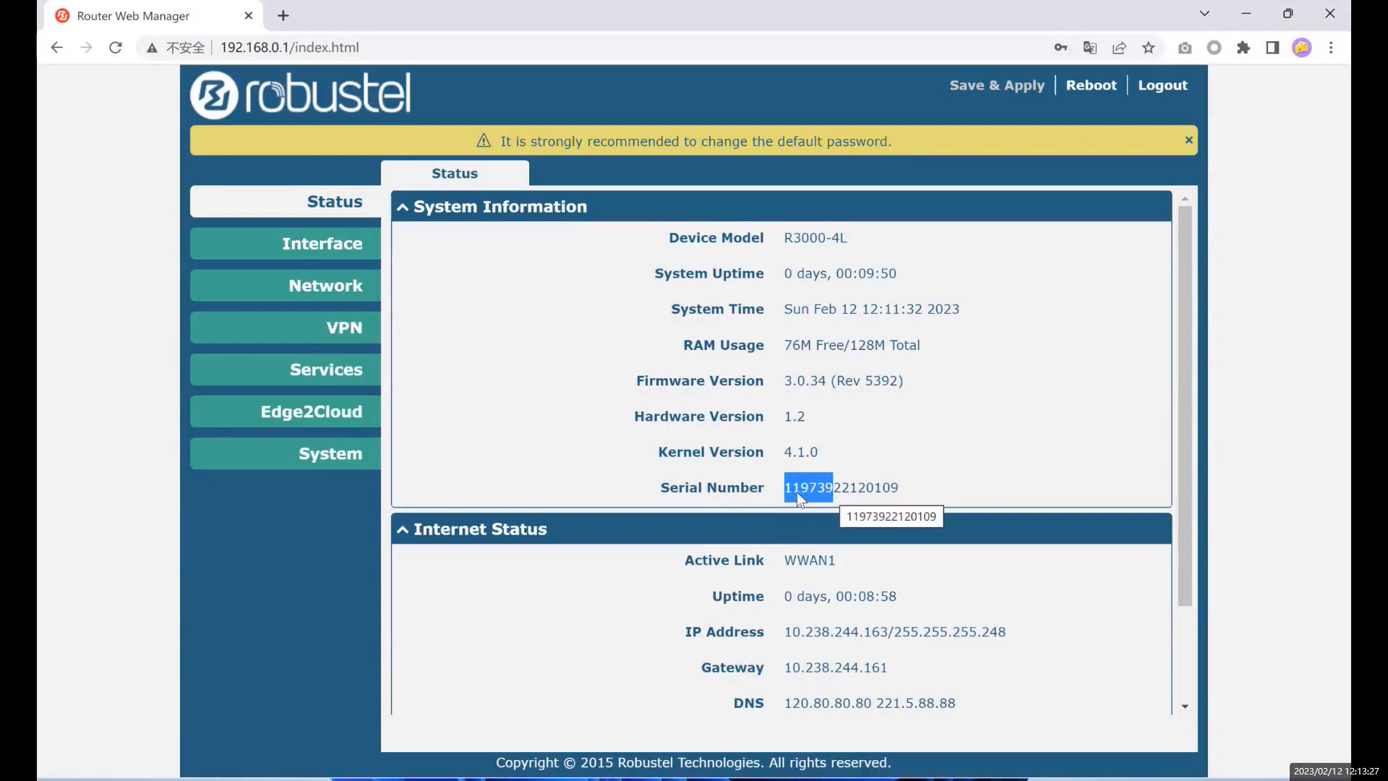
{"action": "left_click", "coordinate": [839, 487]}
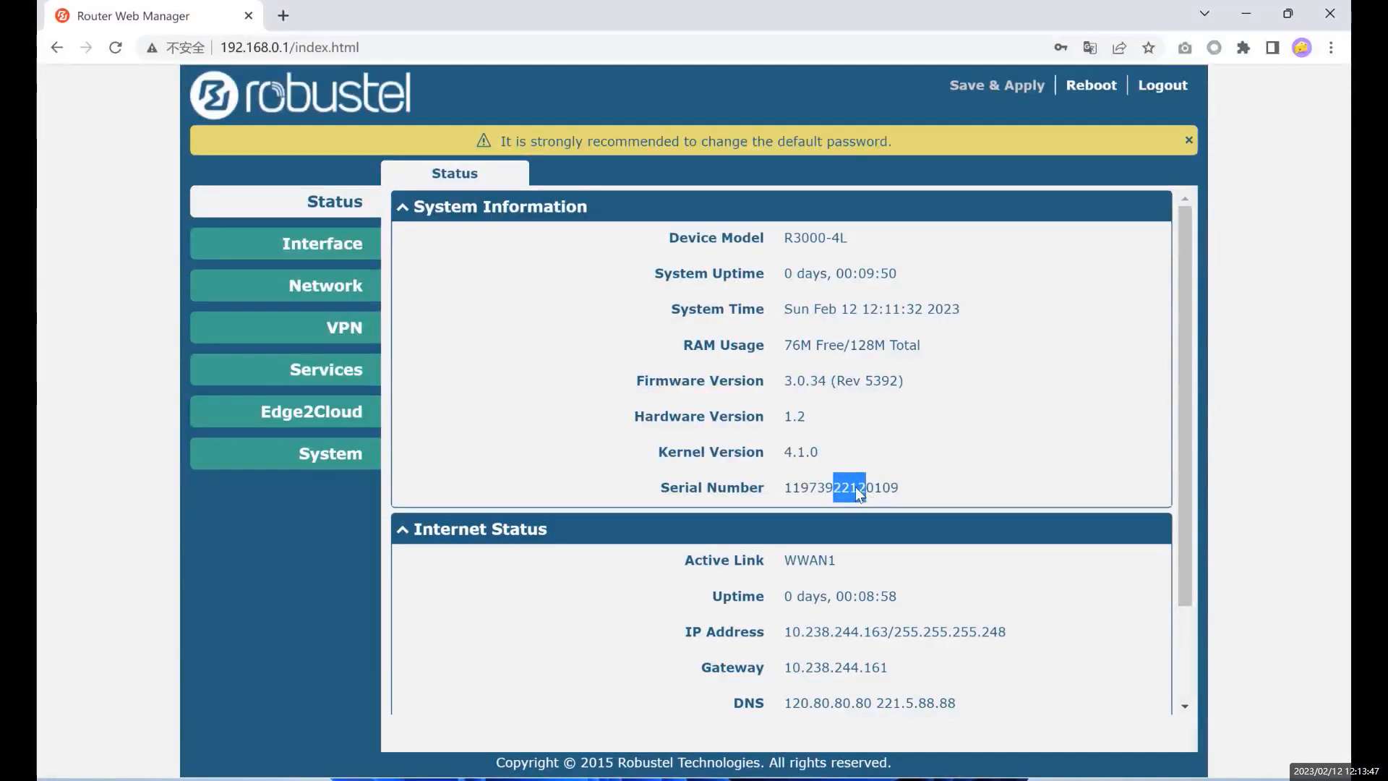
{"action": "left_click", "coordinate": [839, 489]}
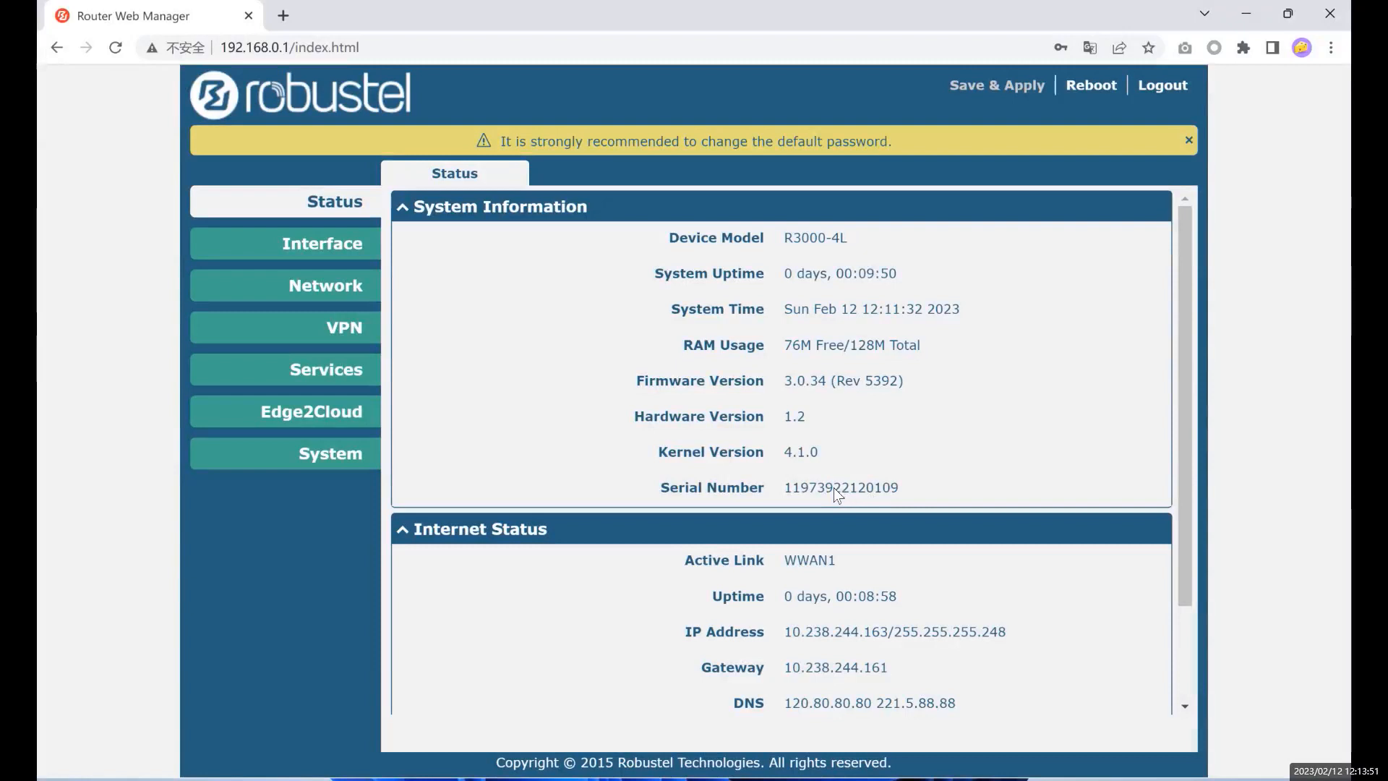
{"action": "left_click_drag", "start_coordinate": [844, 489], "coordinate": [865, 489]}
{"action": "left_click", "coordinate": [835, 491]}
{"action": "left_click_drag", "start_coordinate": [853, 487], "coordinate": [860, 490]}
{"action": "left_click", "coordinate": [875, 486]}
{"action": "left_click_drag", "start_coordinate": [867, 488], "coordinate": [905, 488]}
{"action": "scroll", "coordinate": [821, 421], "scroll_direction": "down", "scroll_amount": 3}
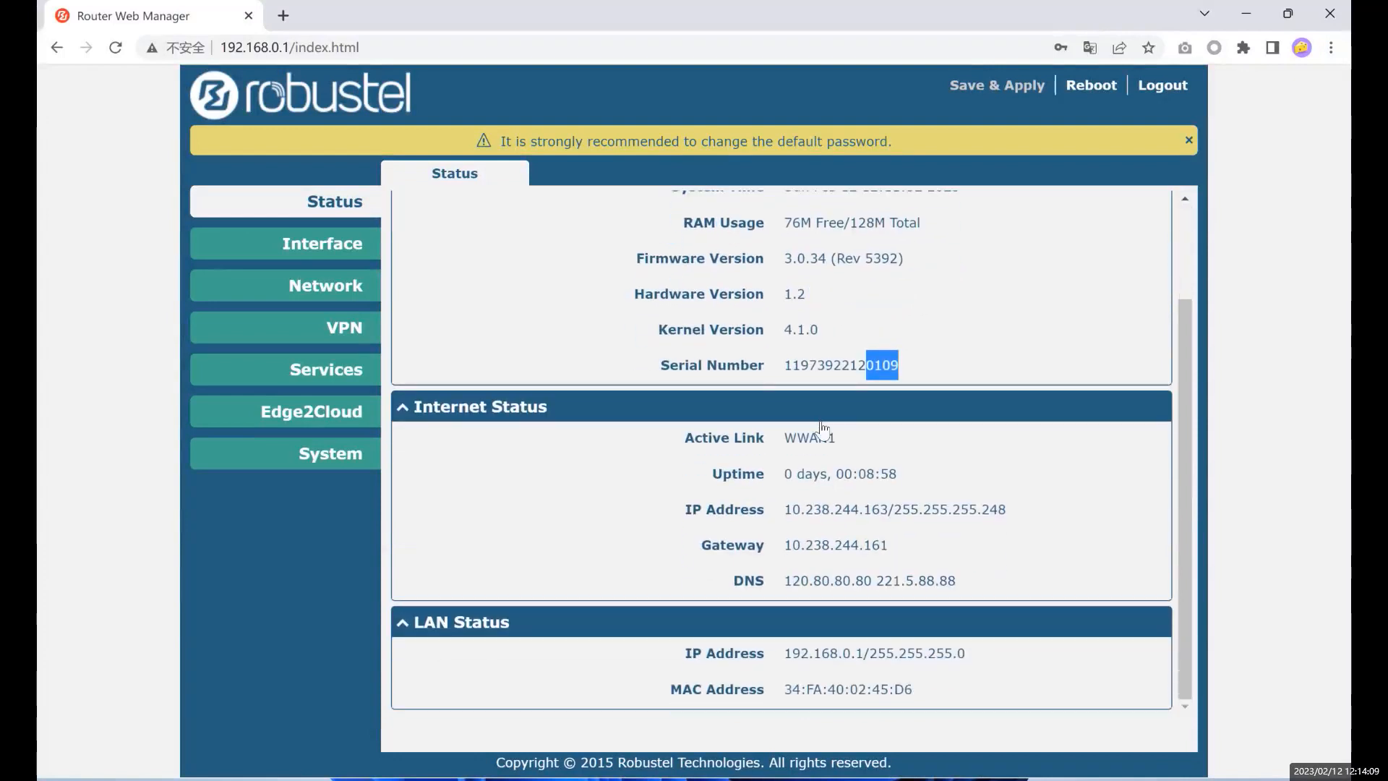
{"action": "key", "text": "alt+Tab"}
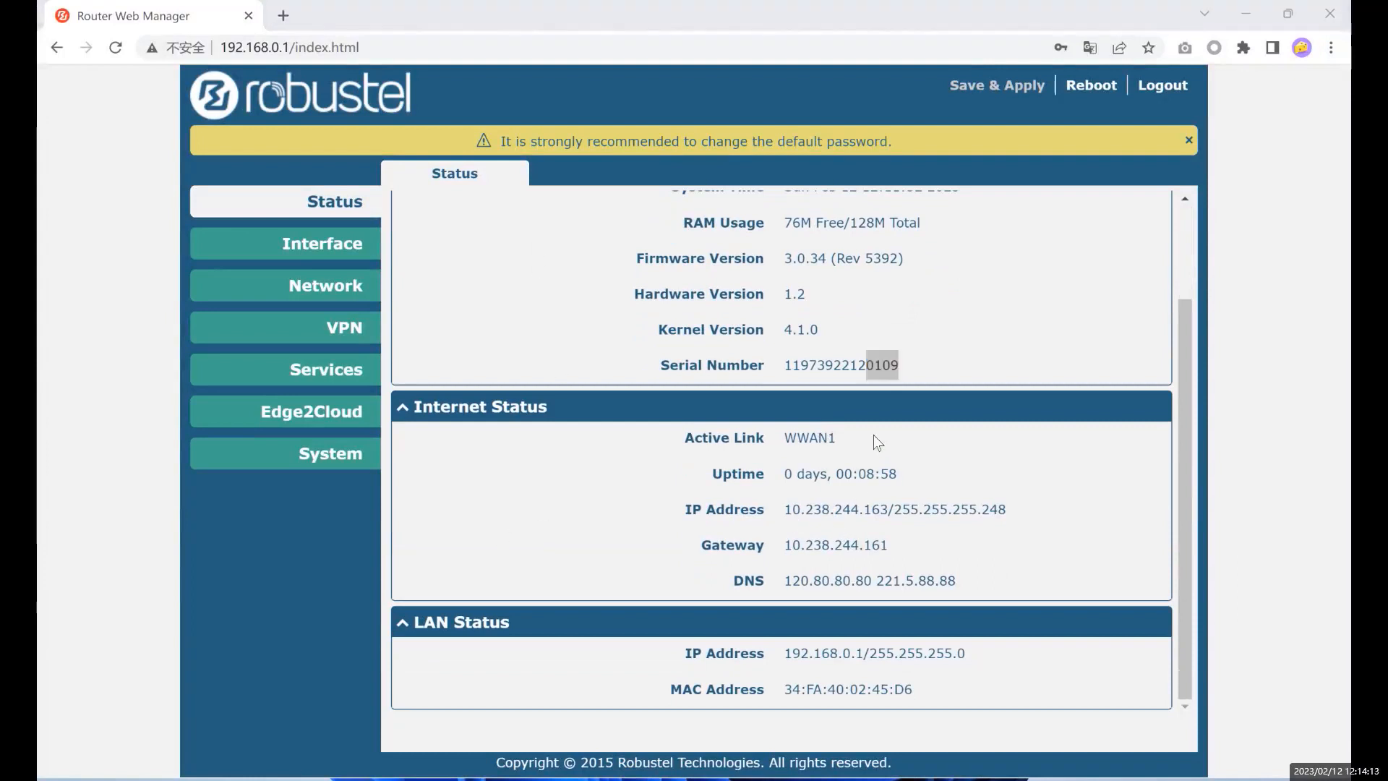
{"action": "left_click_drag", "start_coordinate": [859, 476], "coordinate": [908, 476]}
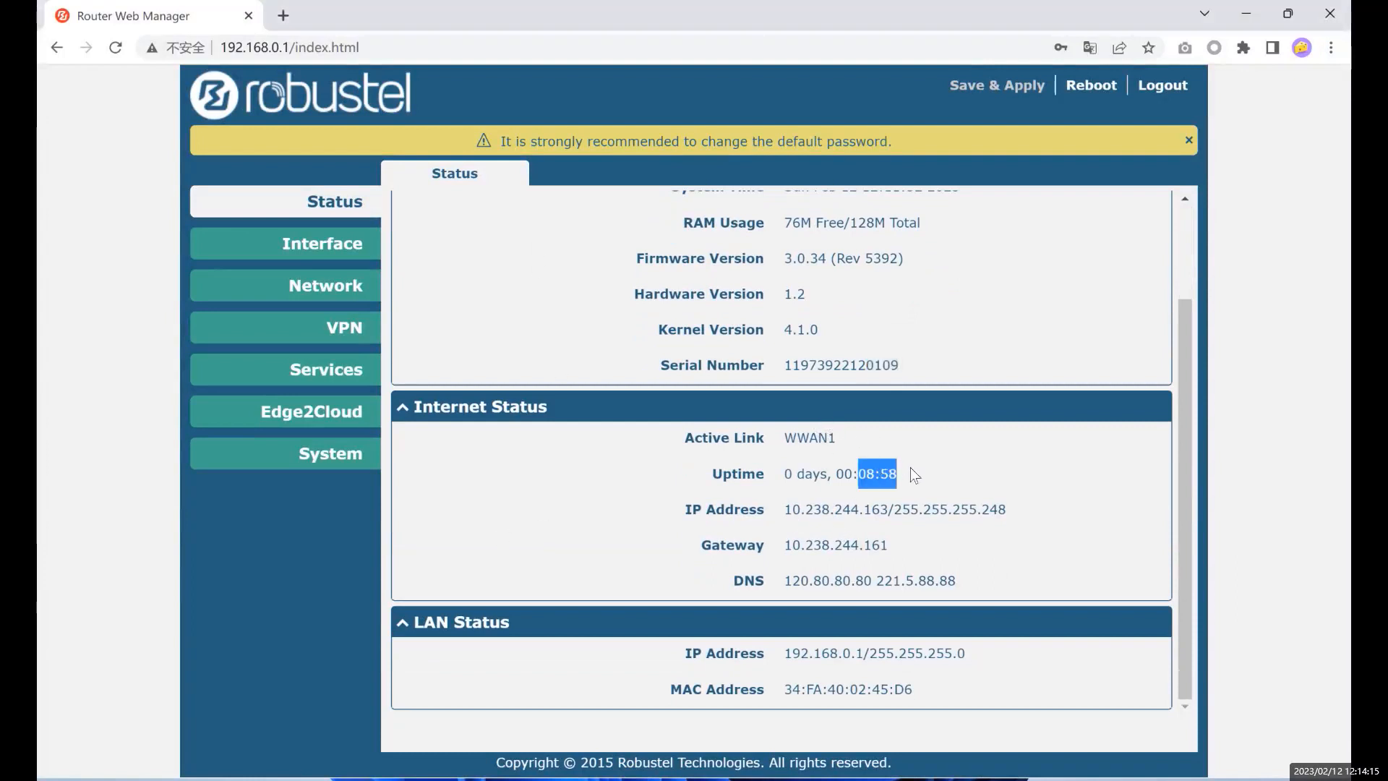
{"action": "left_click", "coordinate": [913, 439]}
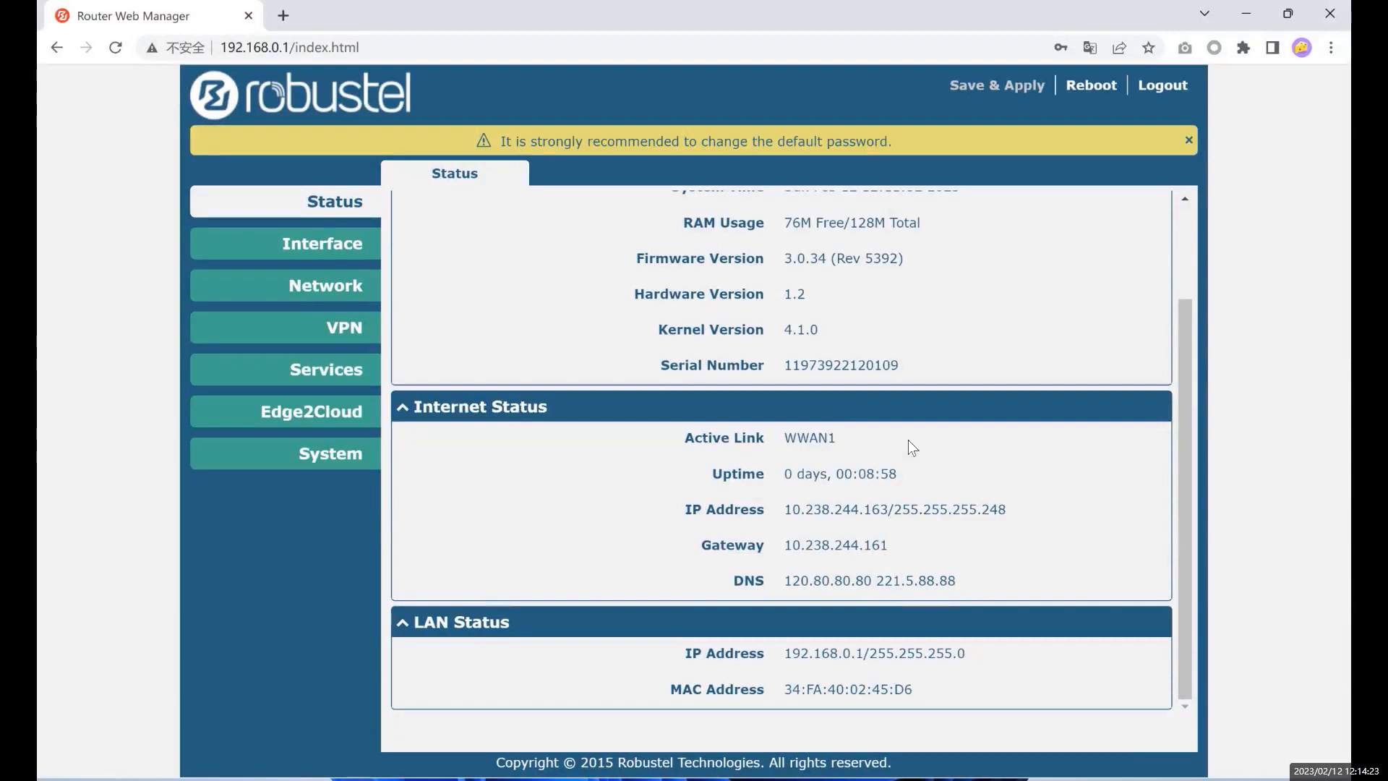
{"action": "left_click_drag", "start_coordinate": [968, 584], "coordinate": [844, 442]}
{"action": "left_click", "coordinate": [886, 451]}
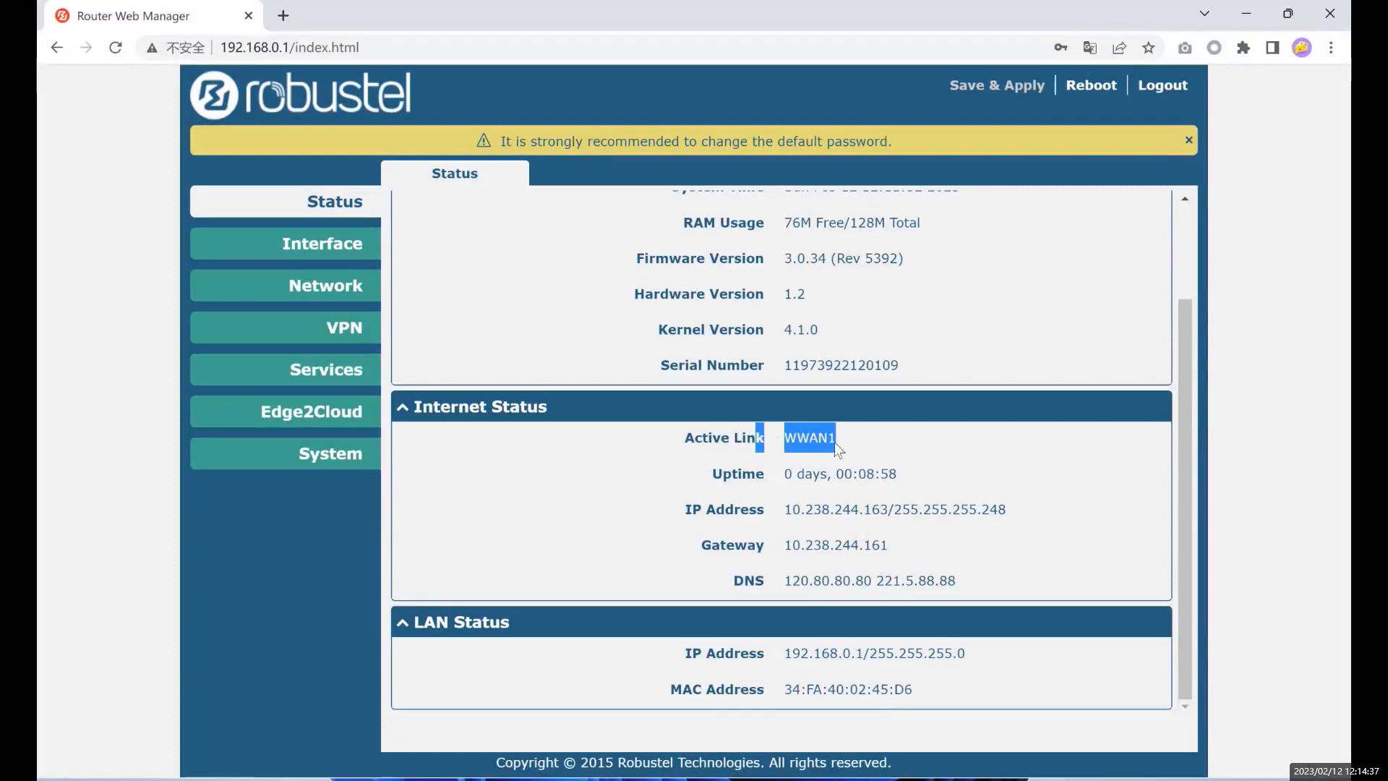
{"action": "left_click", "coordinate": [901, 460]}
{"action": "left_click", "coordinate": [908, 447]}
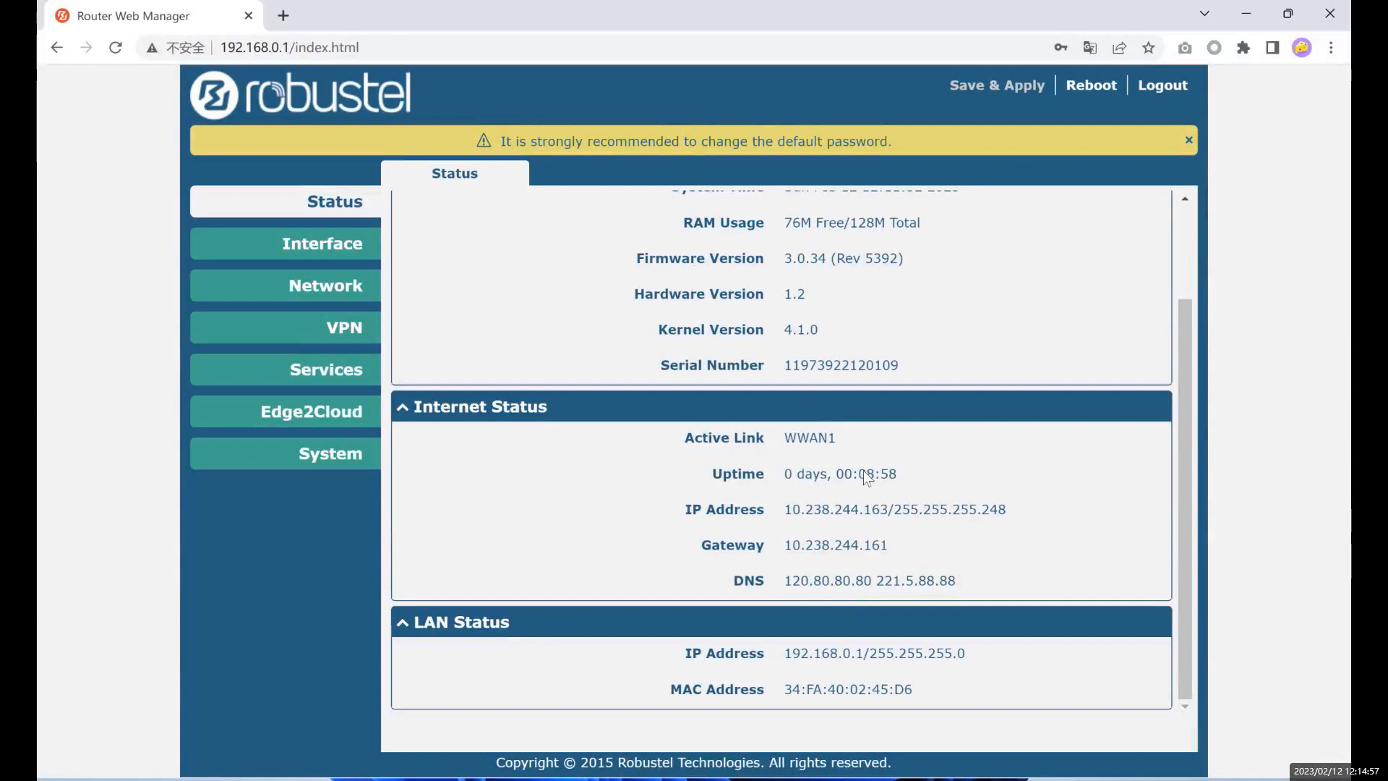
{"action": "left_click_drag", "start_coordinate": [901, 475], "coordinate": [770, 471]}
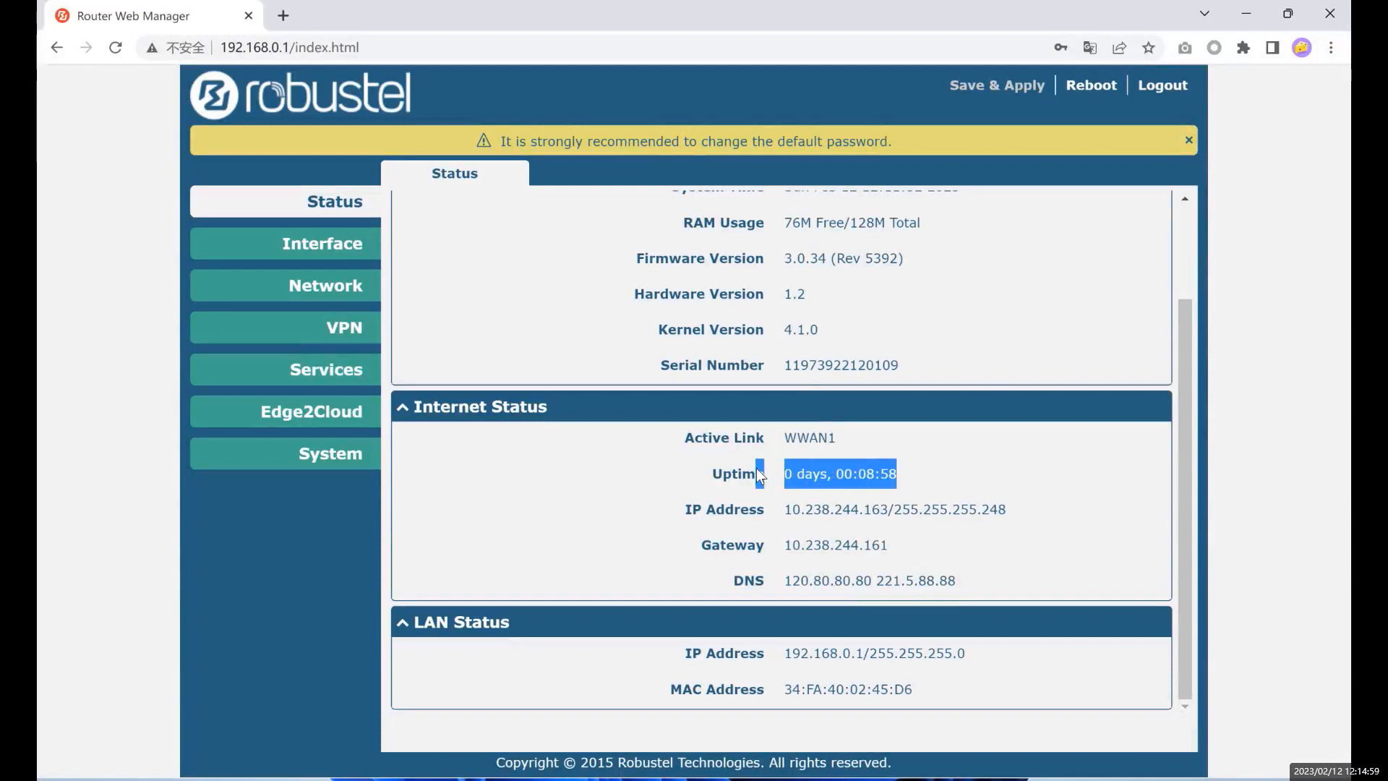
{"action": "left_click", "coordinate": [912, 479]}
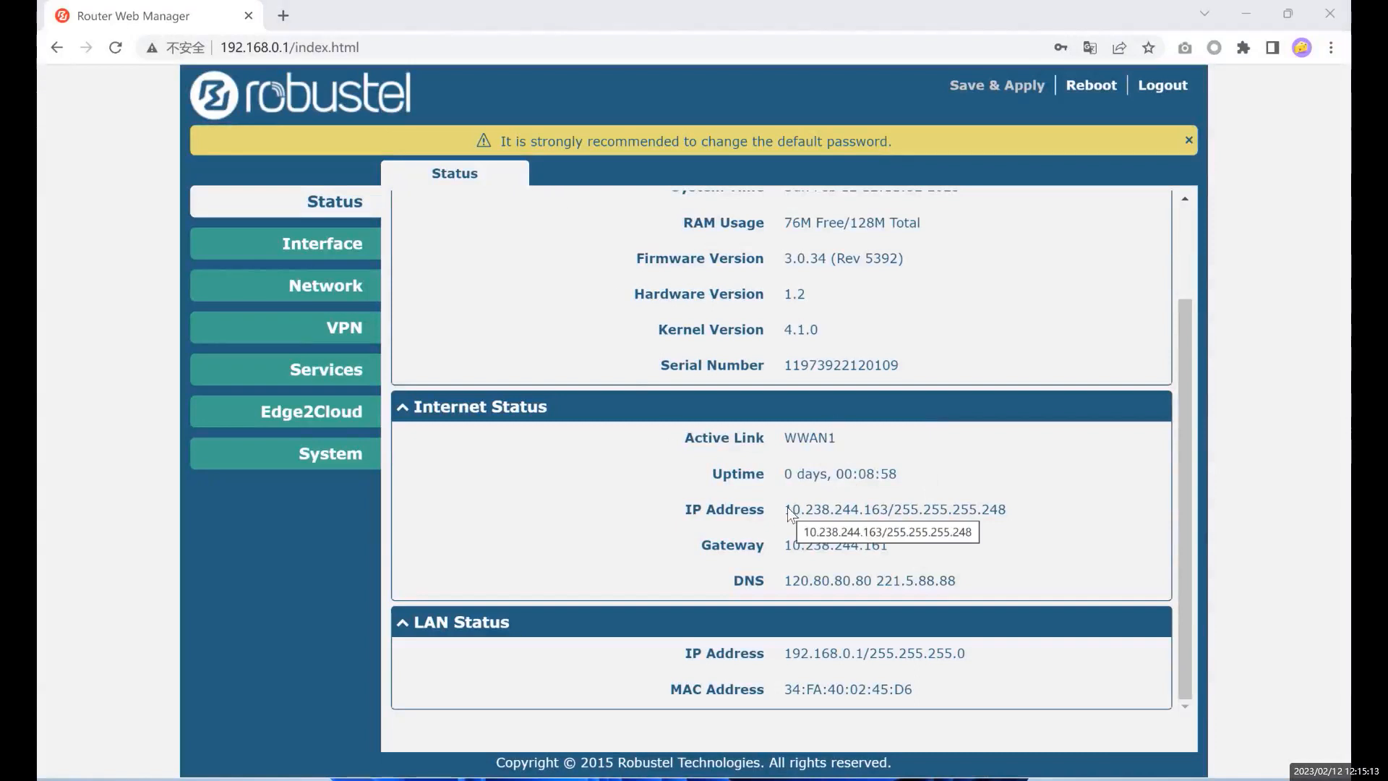
{"action": "left_click_drag", "start_coordinate": [788, 510], "coordinate": [971, 504]}
{"action": "left_click", "coordinate": [892, 514]}
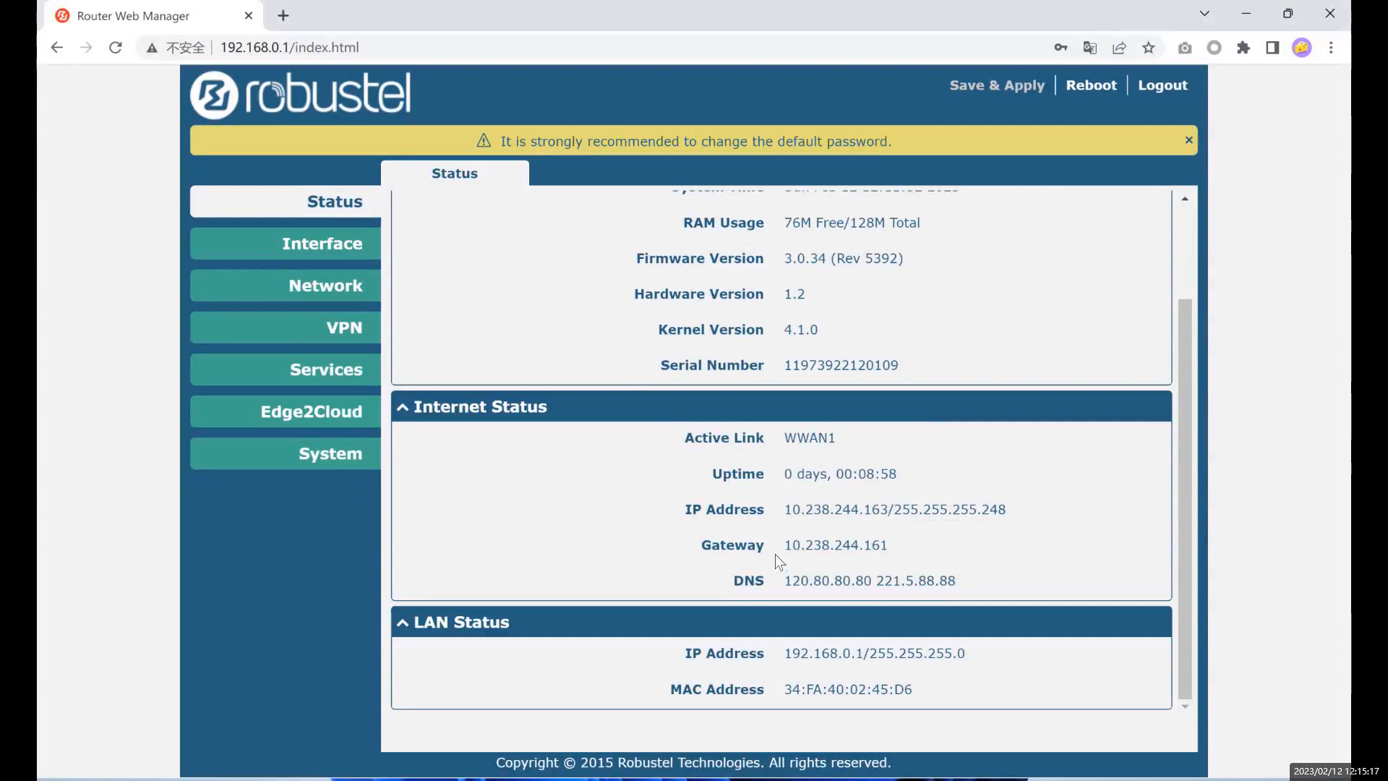
{"action": "left_click_drag", "start_coordinate": [779, 548], "coordinate": [918, 553]}
{"action": "left_click", "coordinate": [781, 580]}
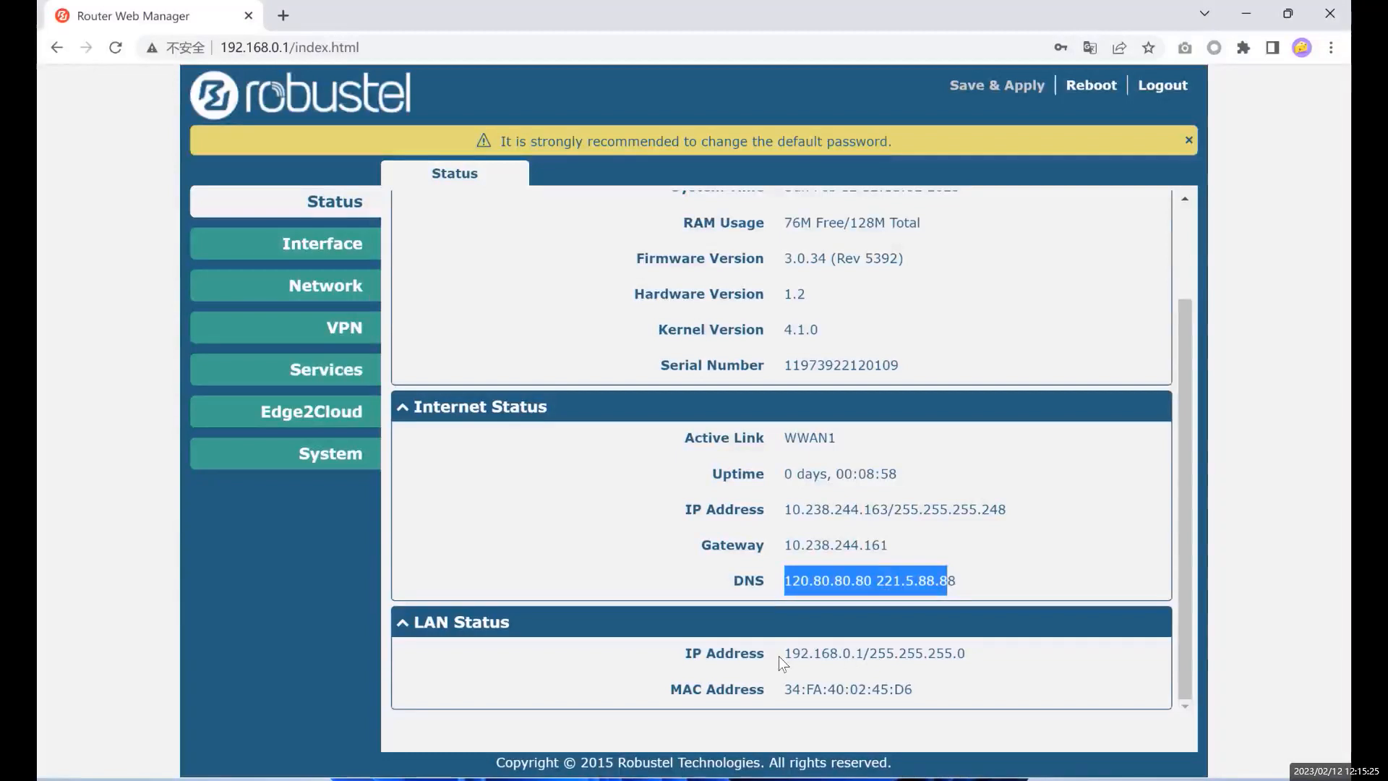
- Highlight the LAN IP address, netmask and MAC values on the Status page
{"action": "left_click_drag", "start_coordinate": [779, 656], "coordinate": [965, 646]}
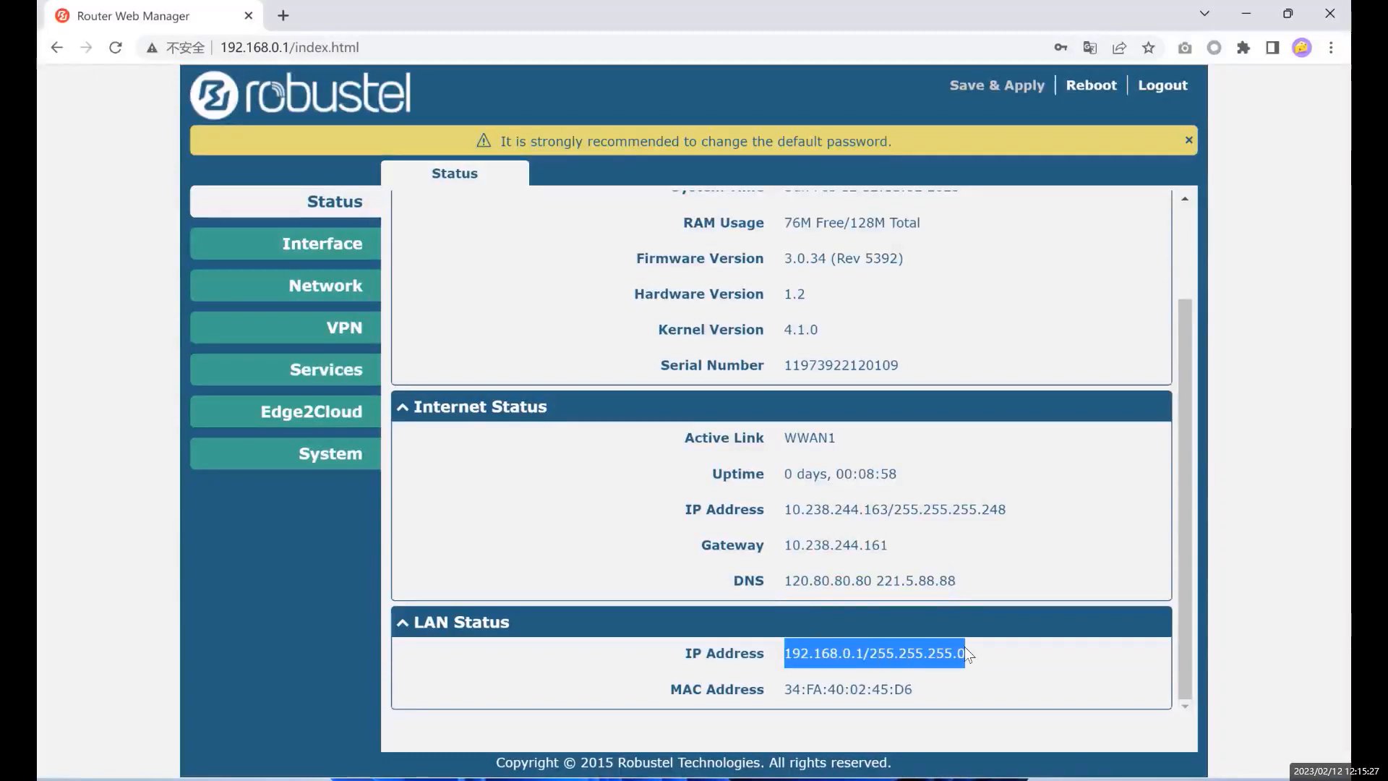
{"action": "left_click", "coordinate": [977, 642]}
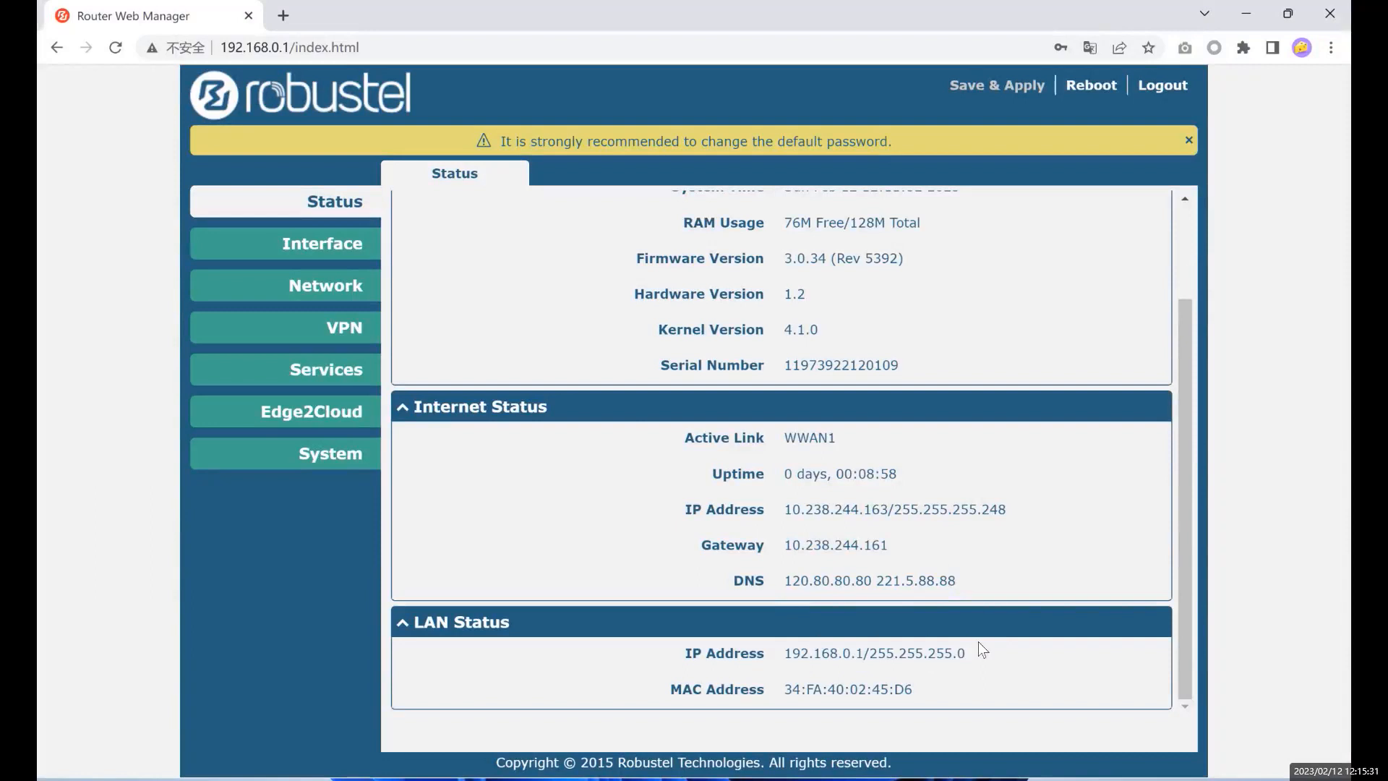
{"action": "left_click_drag", "start_coordinate": [895, 652], "coordinate": [897, 686]}
{"action": "left_click", "coordinate": [833, 695]}
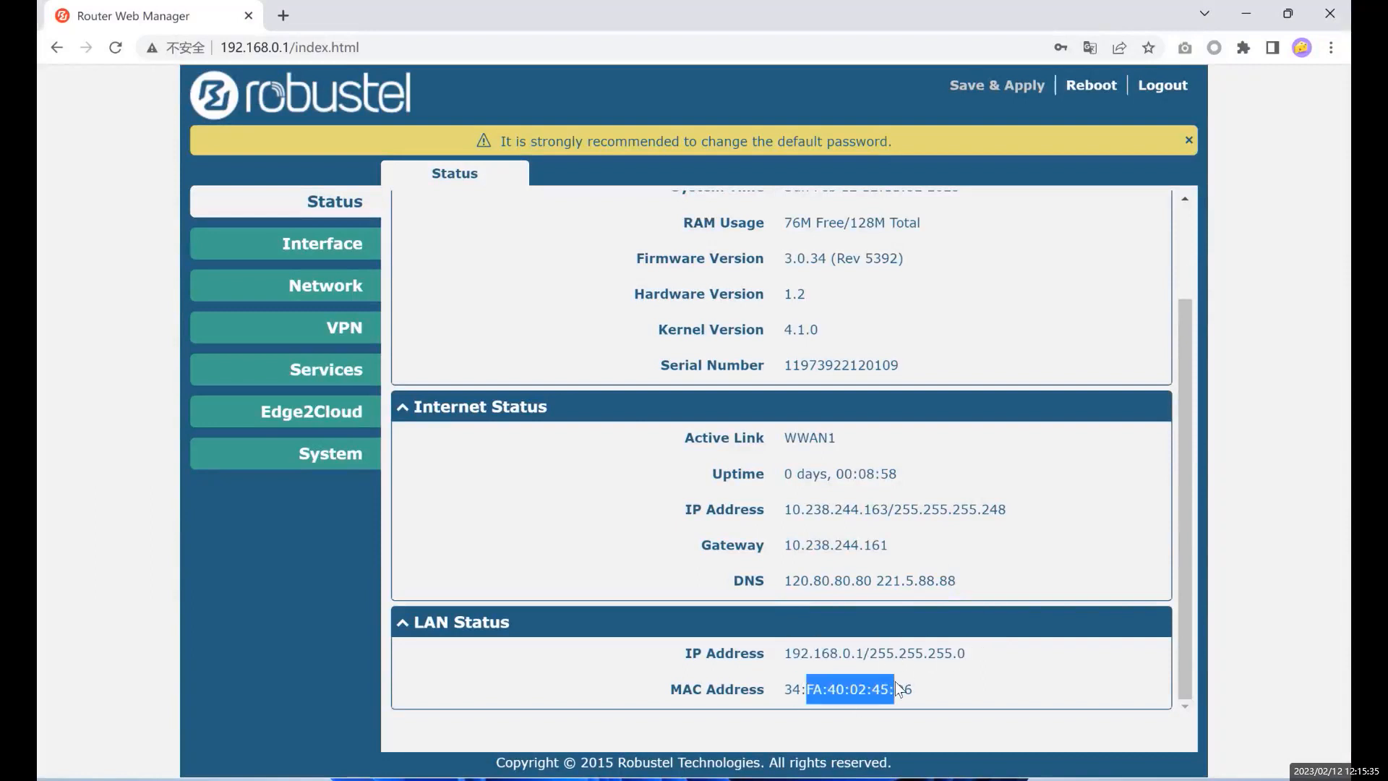
{"action": "left_click", "coordinate": [915, 685]}
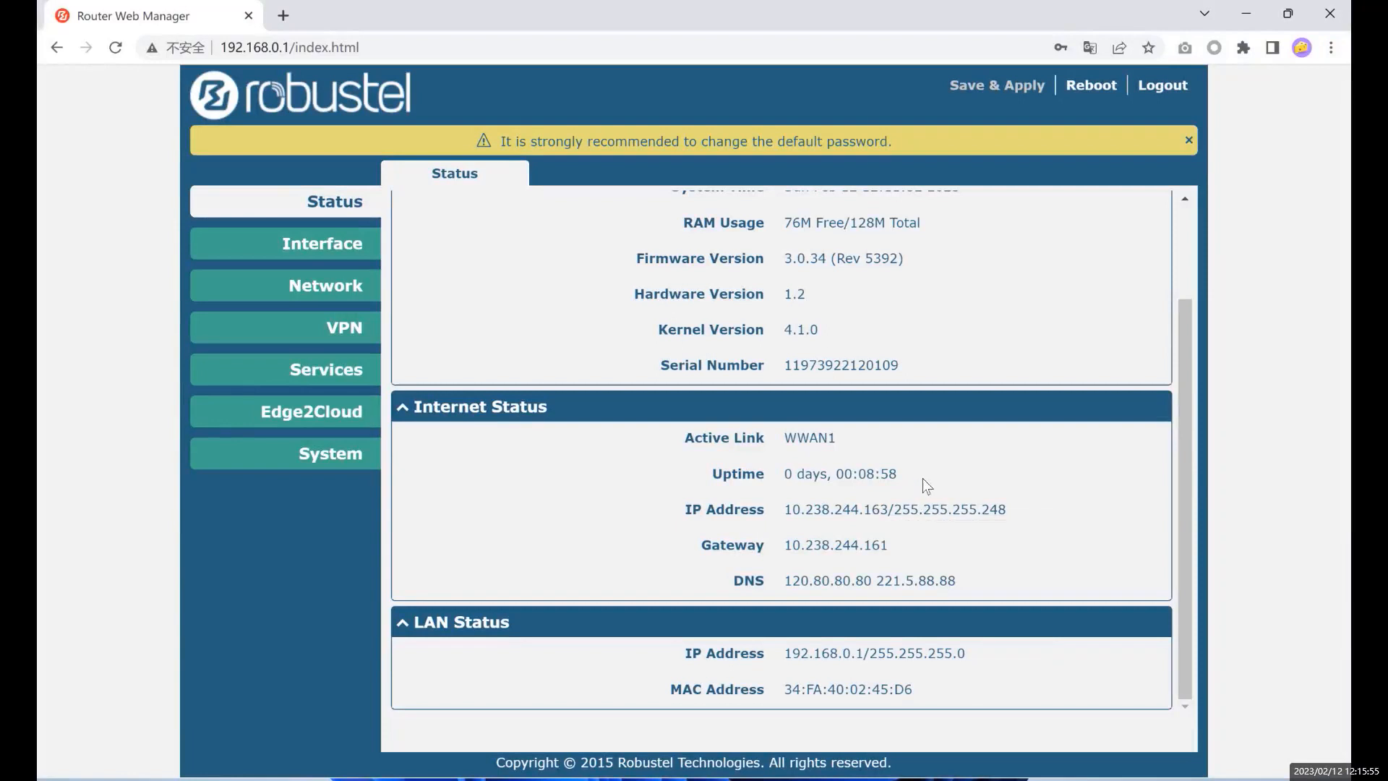
- Scroll the Status page and expand the Interface menu
{"action": "scroll", "coordinate": [944, 381], "scroll_direction": "up", "scroll_amount": 2}
{"action": "scroll", "coordinate": [944, 380], "scroll_direction": "down", "scroll_amount": 2}
{"action": "scroll", "coordinate": [944, 381], "scroll_direction": "up", "scroll_amount": 2}
{"action": "scroll", "coordinate": [944, 381], "scroll_direction": "down", "scroll_amount": 2}
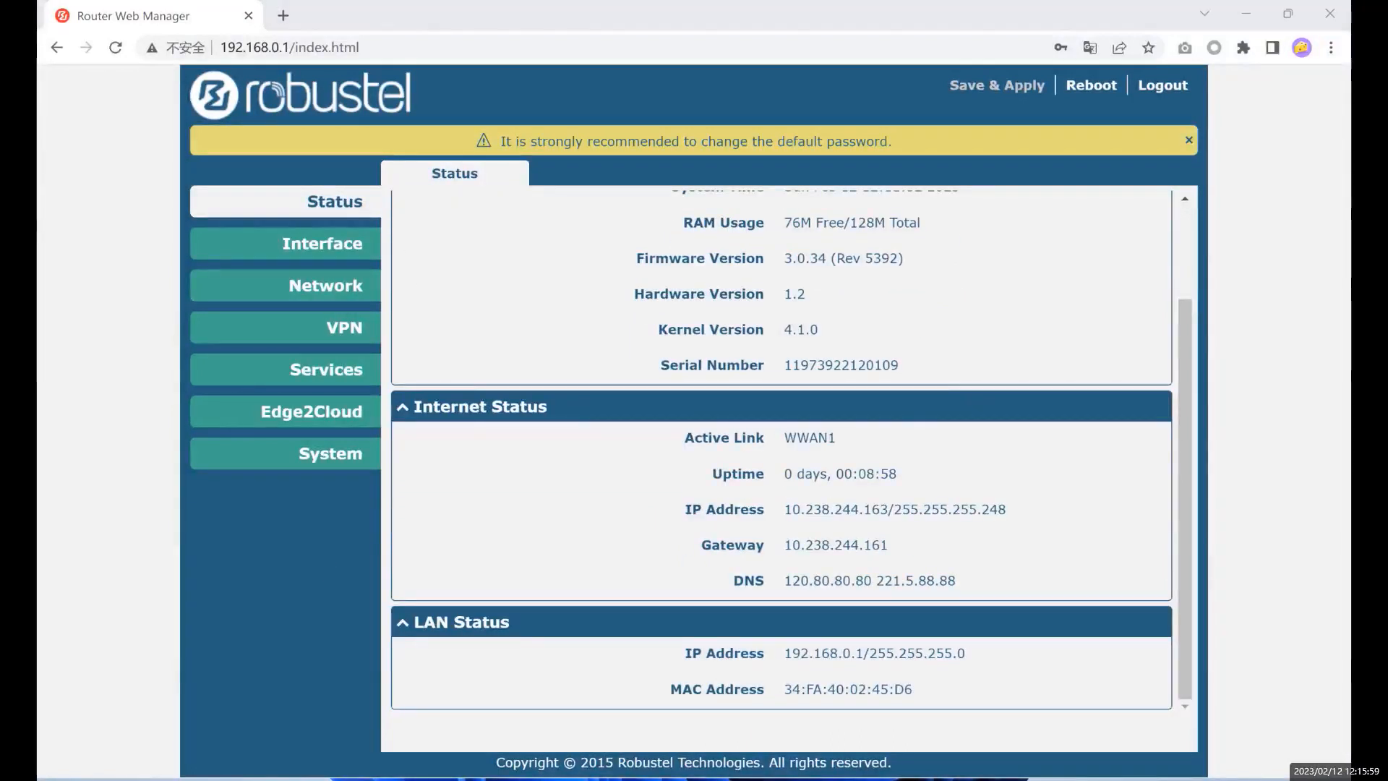
{"action": "left_click", "coordinate": [311, 249]}
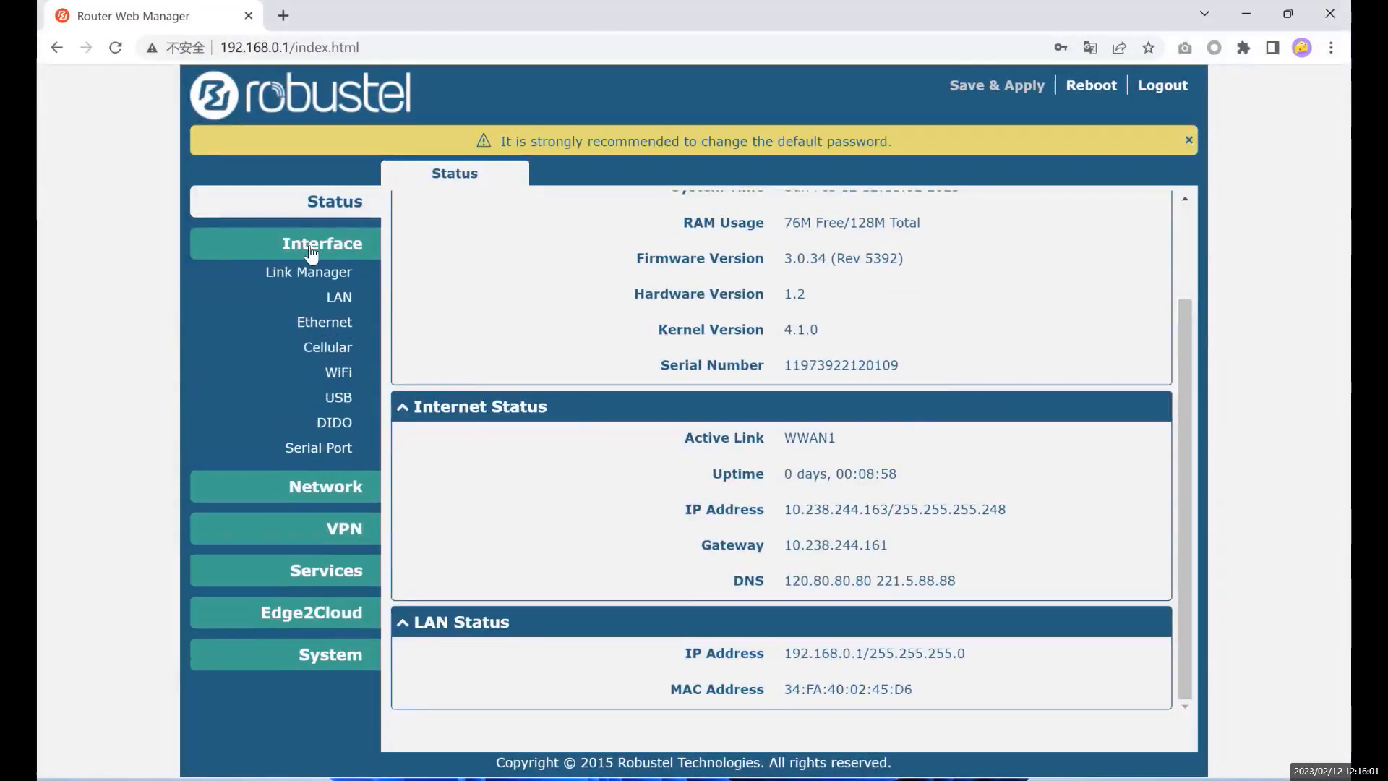
- Browse the LAN, Ethernet, Serial Port and DIDO pages, then go to Link Manager
{"action": "left_click", "coordinate": [337, 305]}
{"action": "left_click", "coordinate": [333, 323]}
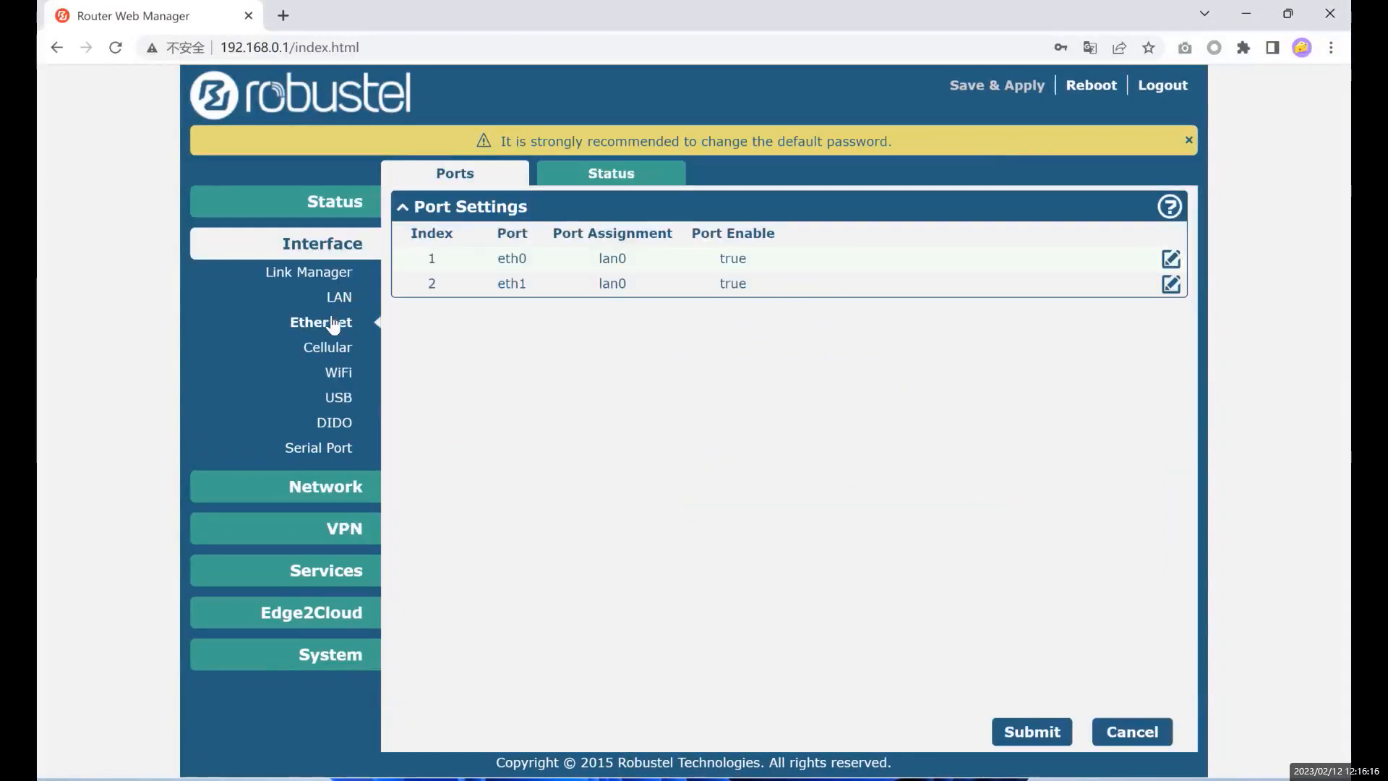
{"action": "left_click", "coordinate": [309, 450]}
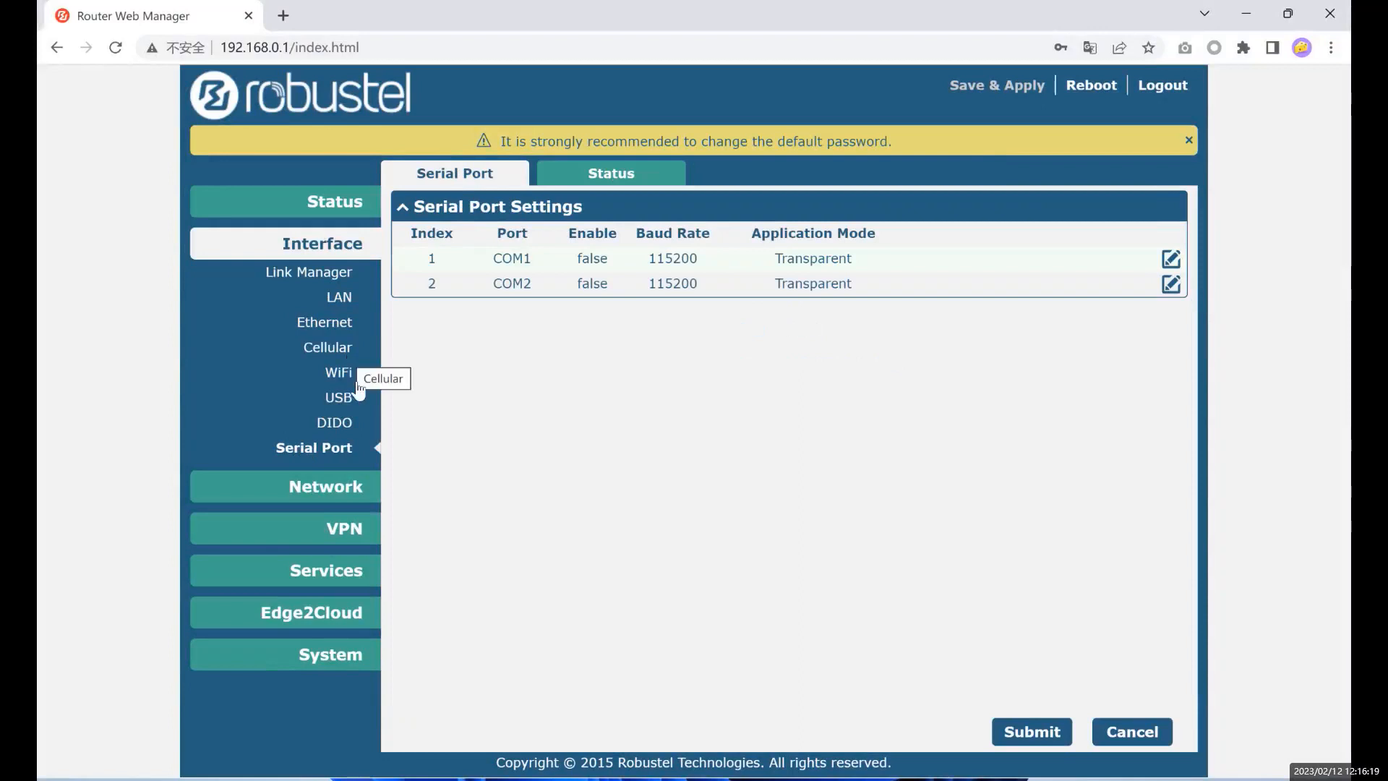
{"action": "left_click", "coordinate": [351, 426]}
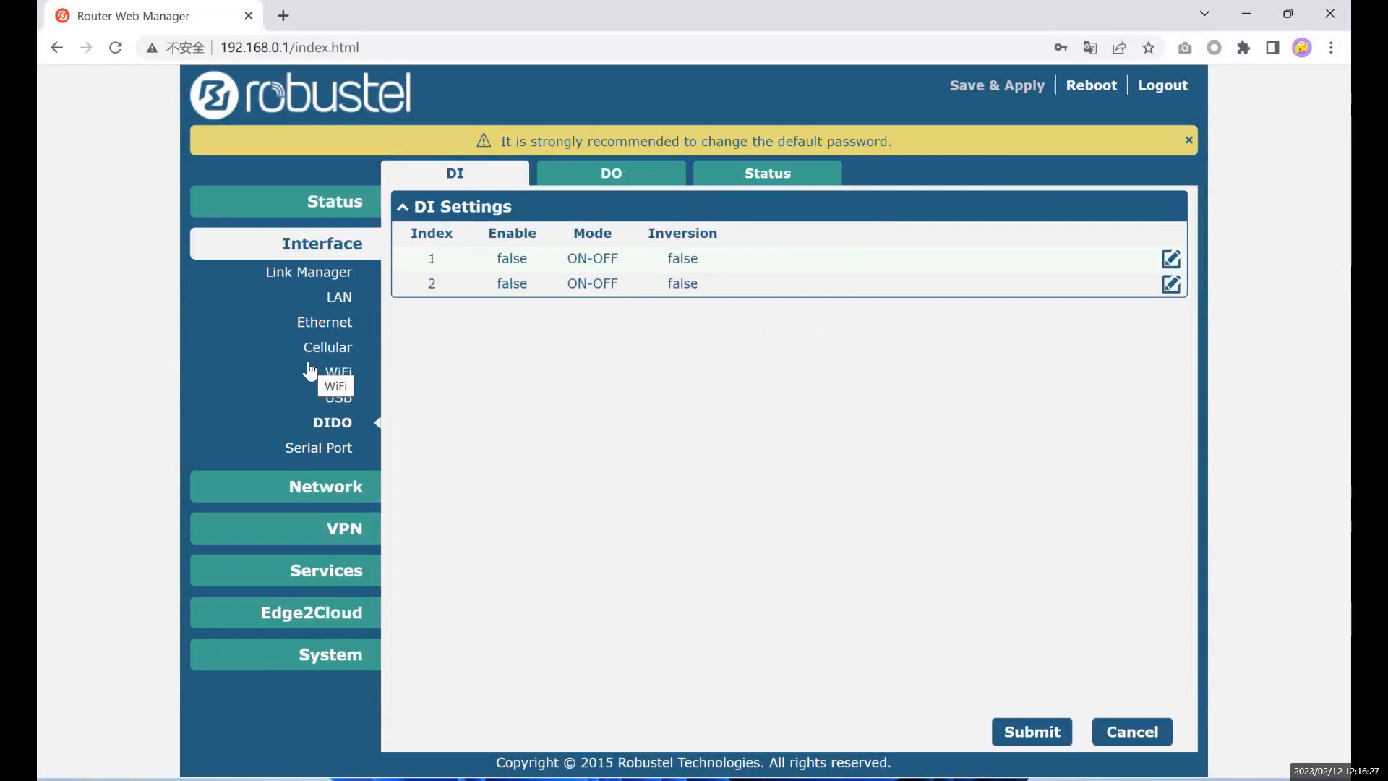
{"action": "left_click", "coordinate": [329, 273]}
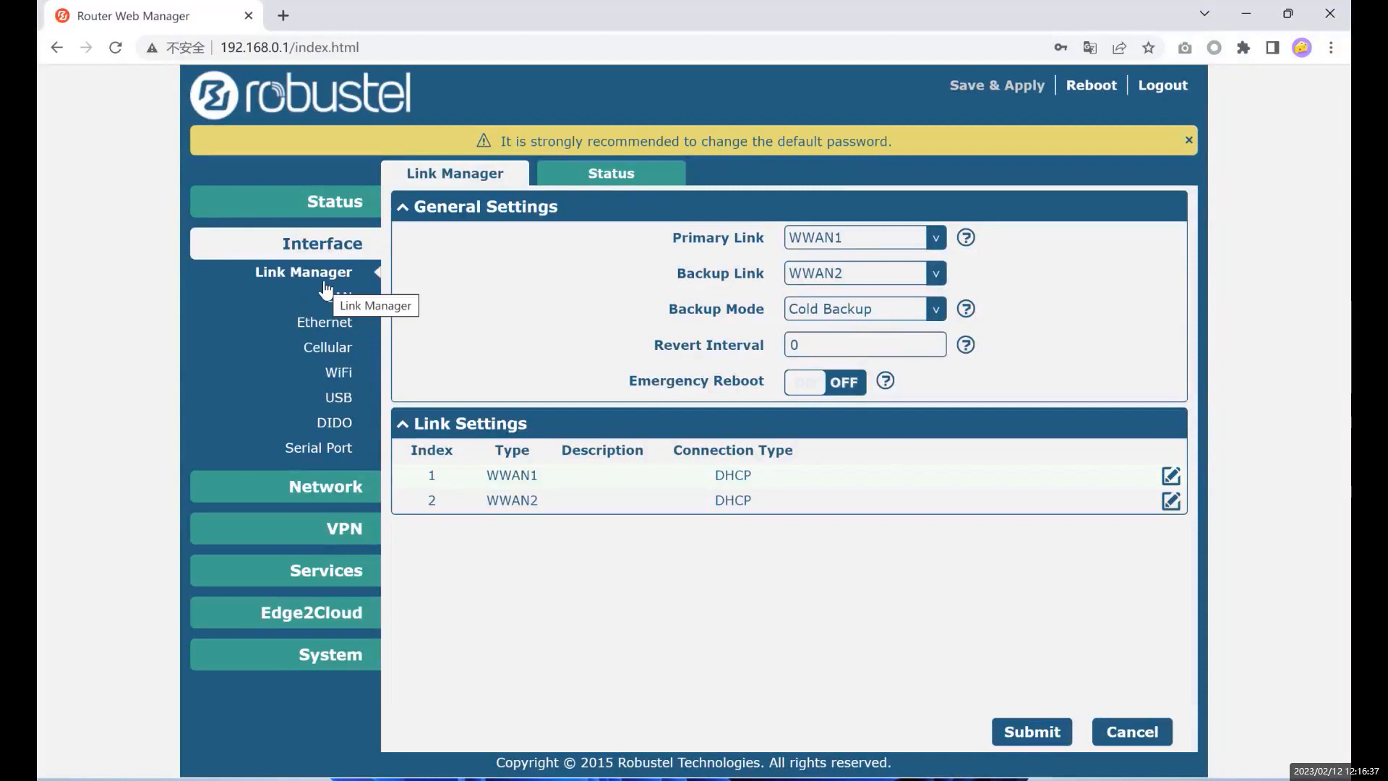
- Step through the Ethernet, Cellular, WiFi, USB and Serial Port pages, then return to Link Manager
{"action": "double_click", "coordinate": [302, 250]}
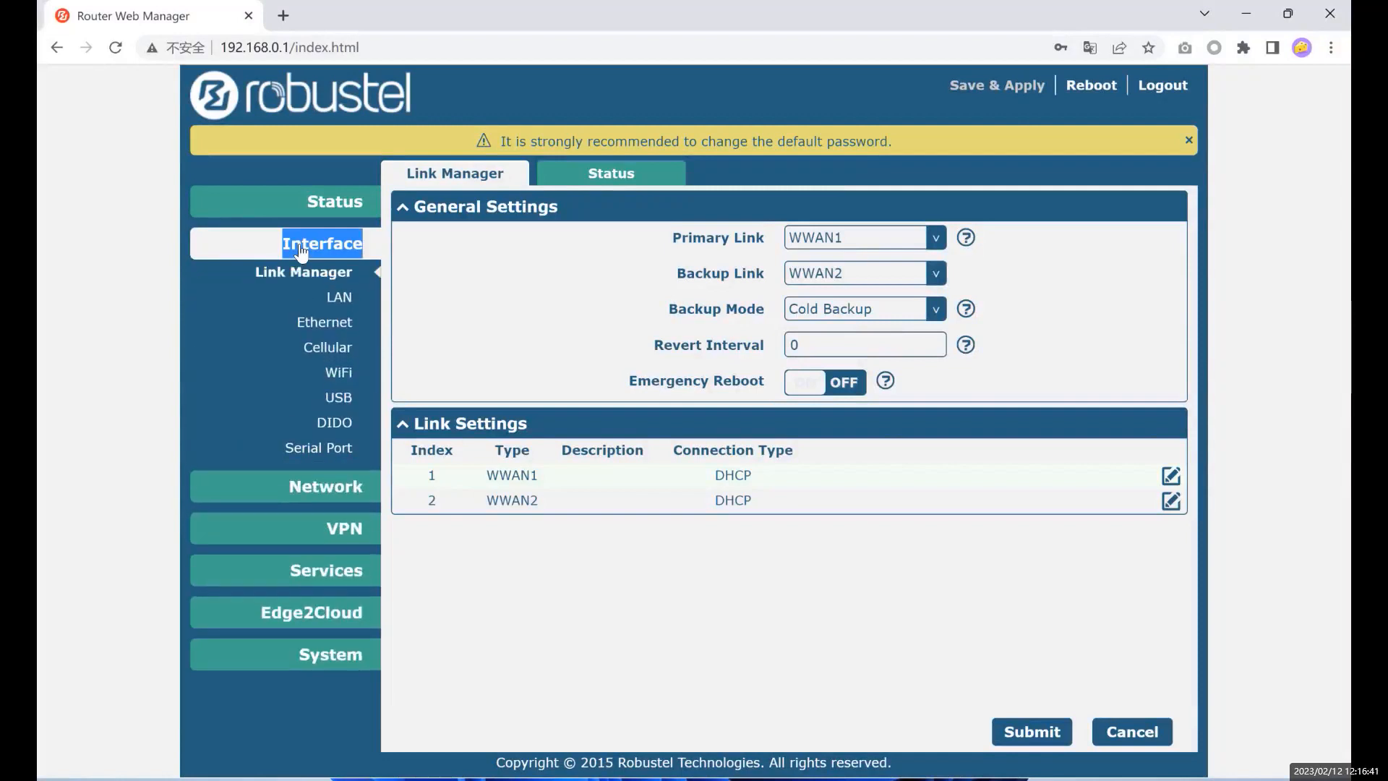
{"action": "left_click", "coordinate": [334, 327]}
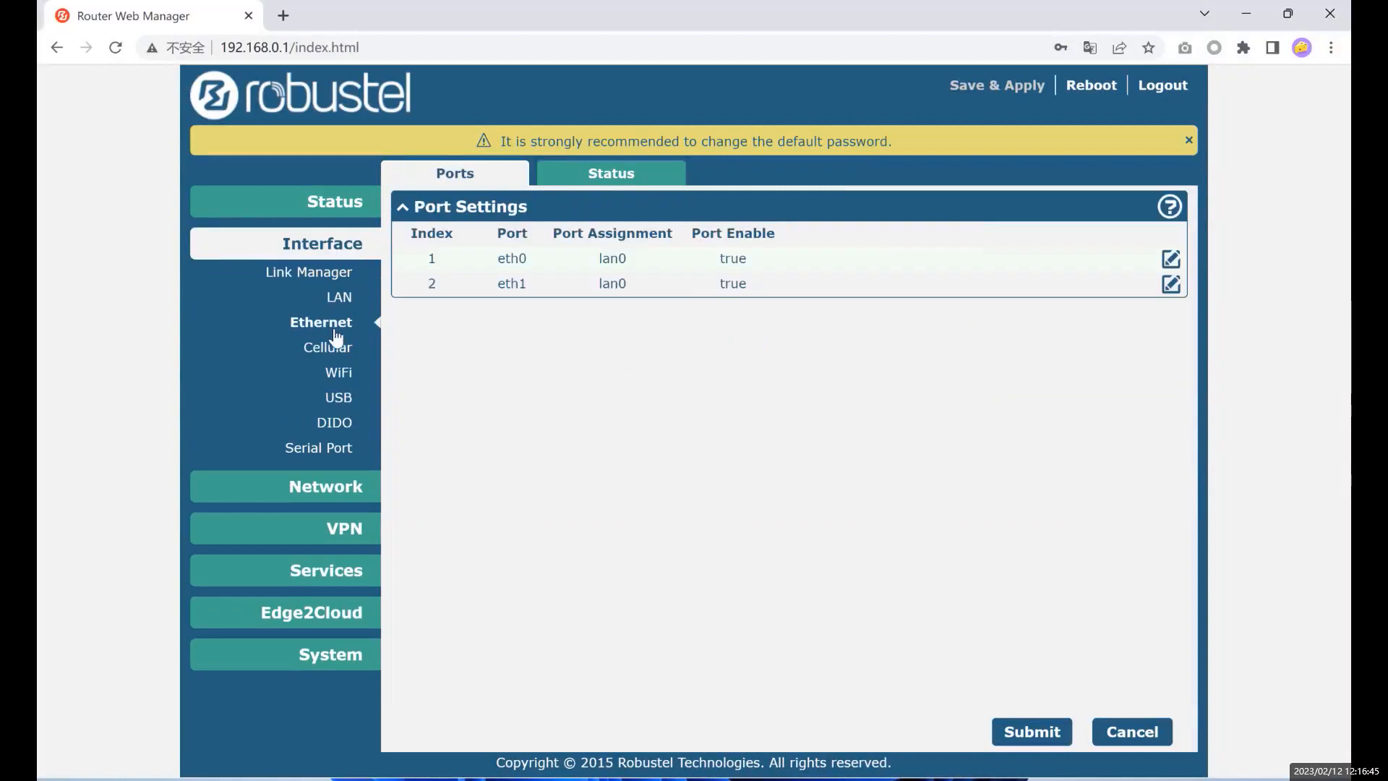
{"action": "left_click", "coordinate": [335, 349]}
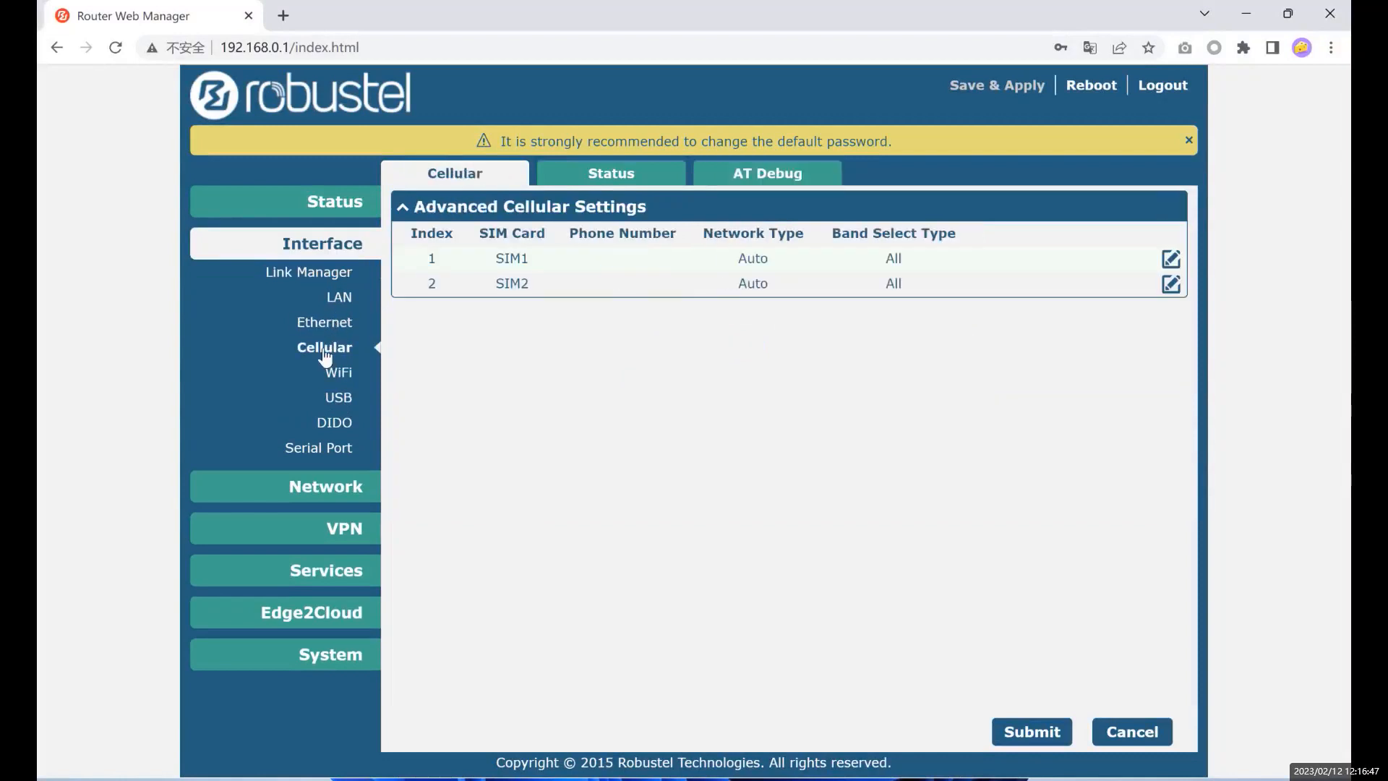
{"action": "left_click", "coordinate": [333, 376]}
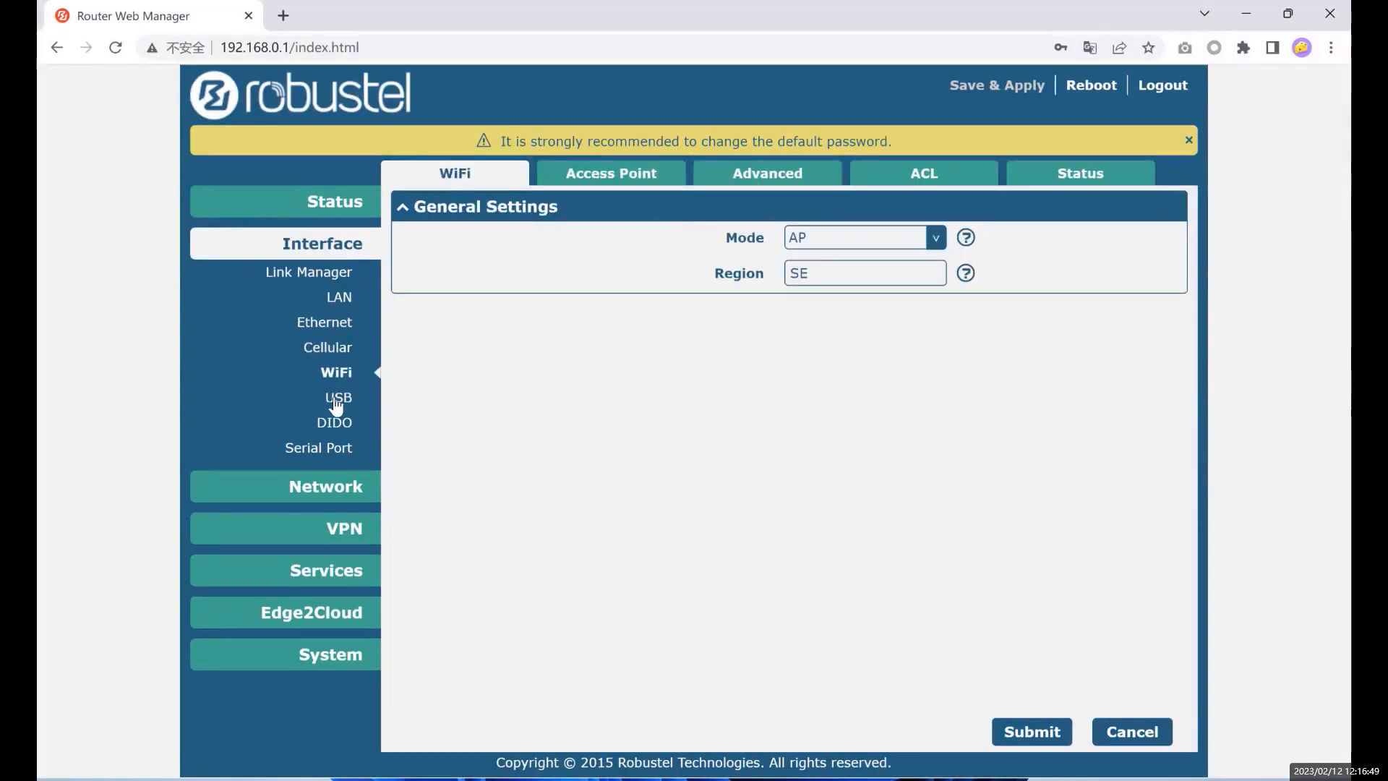
{"action": "left_click", "coordinate": [335, 402]}
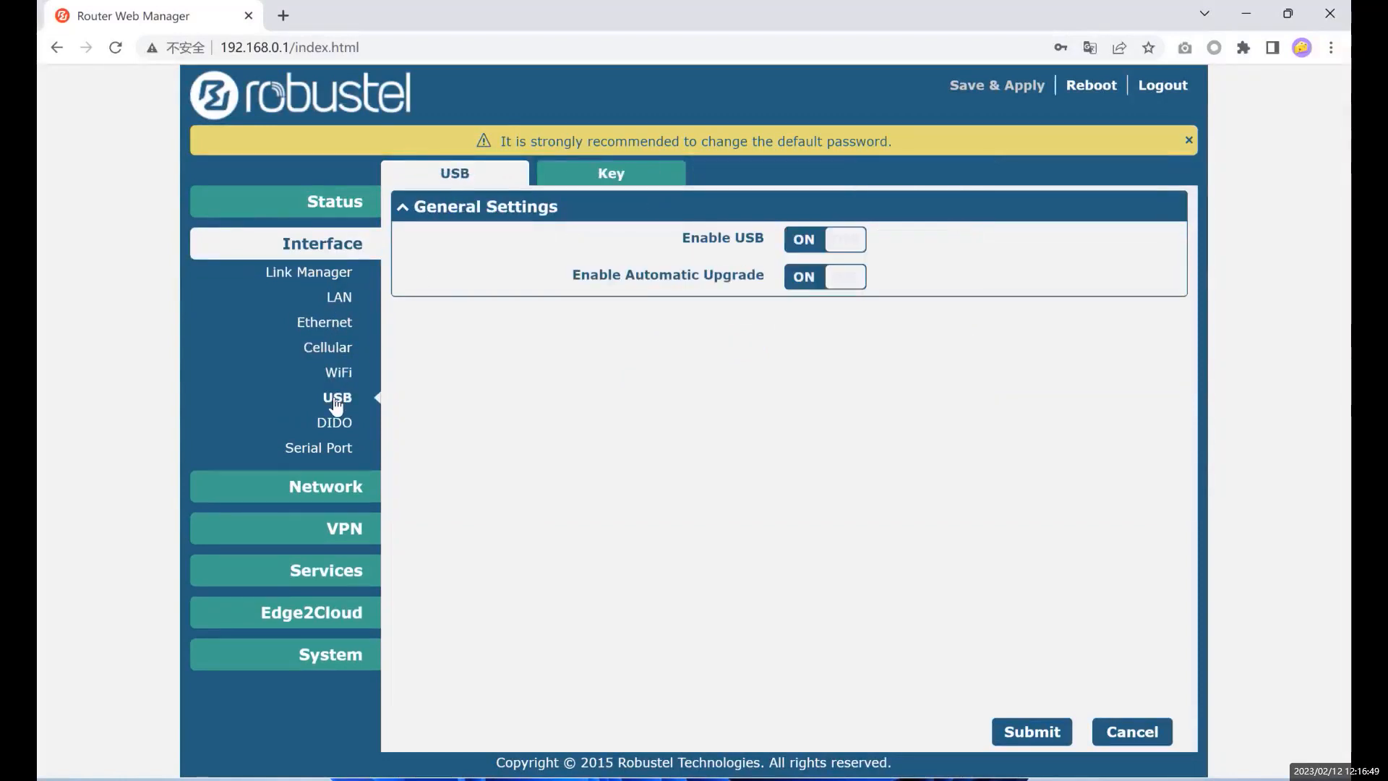
{"action": "left_click", "coordinate": [322, 447]}
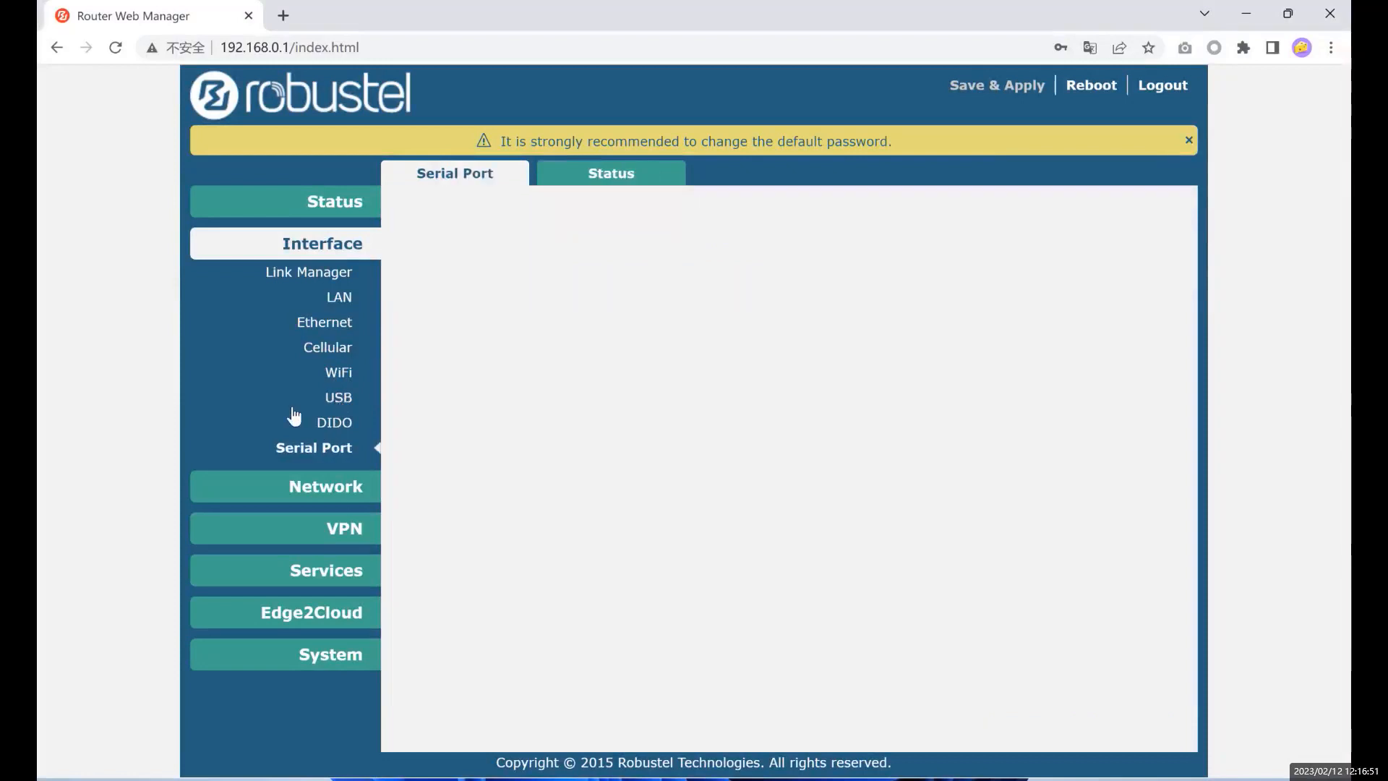
{"action": "left_click", "coordinate": [323, 274]}
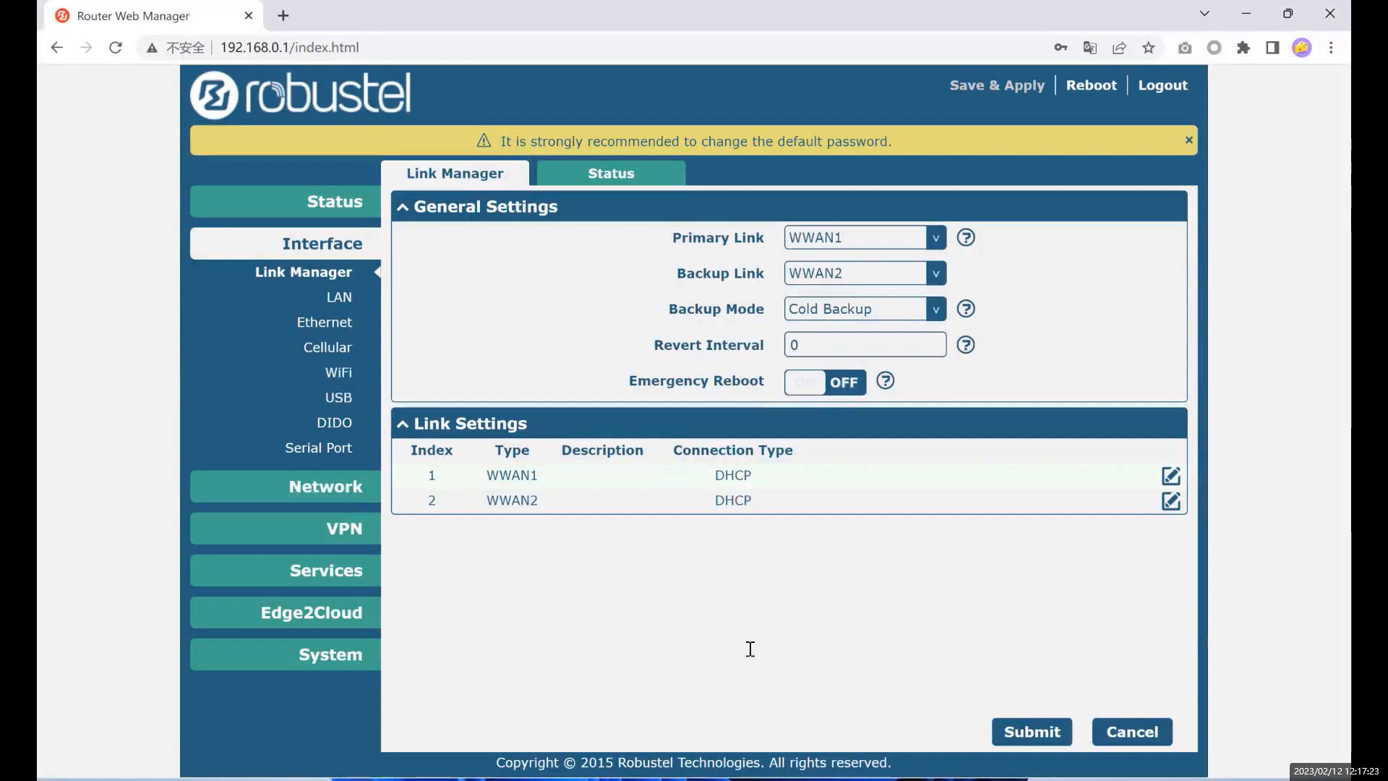
{"action": "key", "text": "alt+Tab"}
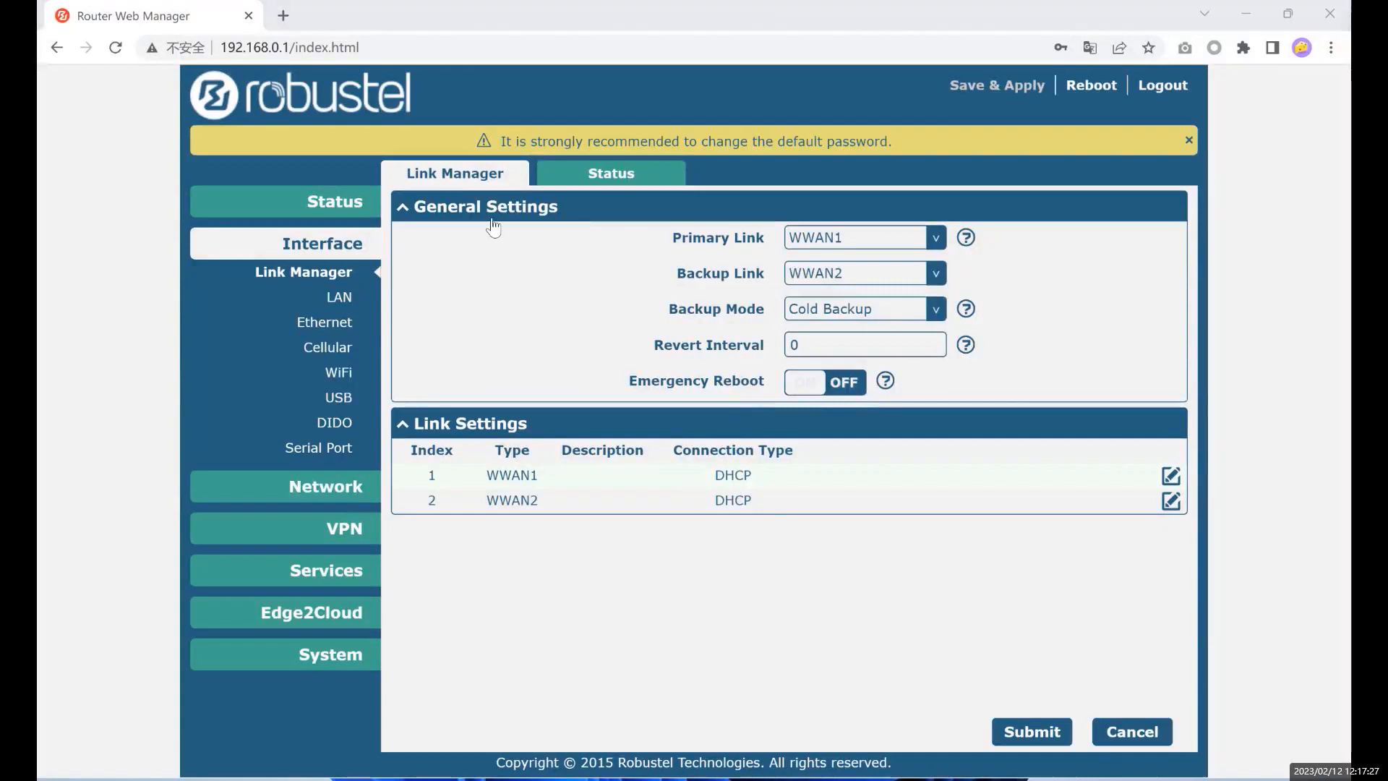
{"action": "left_click_drag", "start_coordinate": [425, 206], "coordinate": [557, 207]}
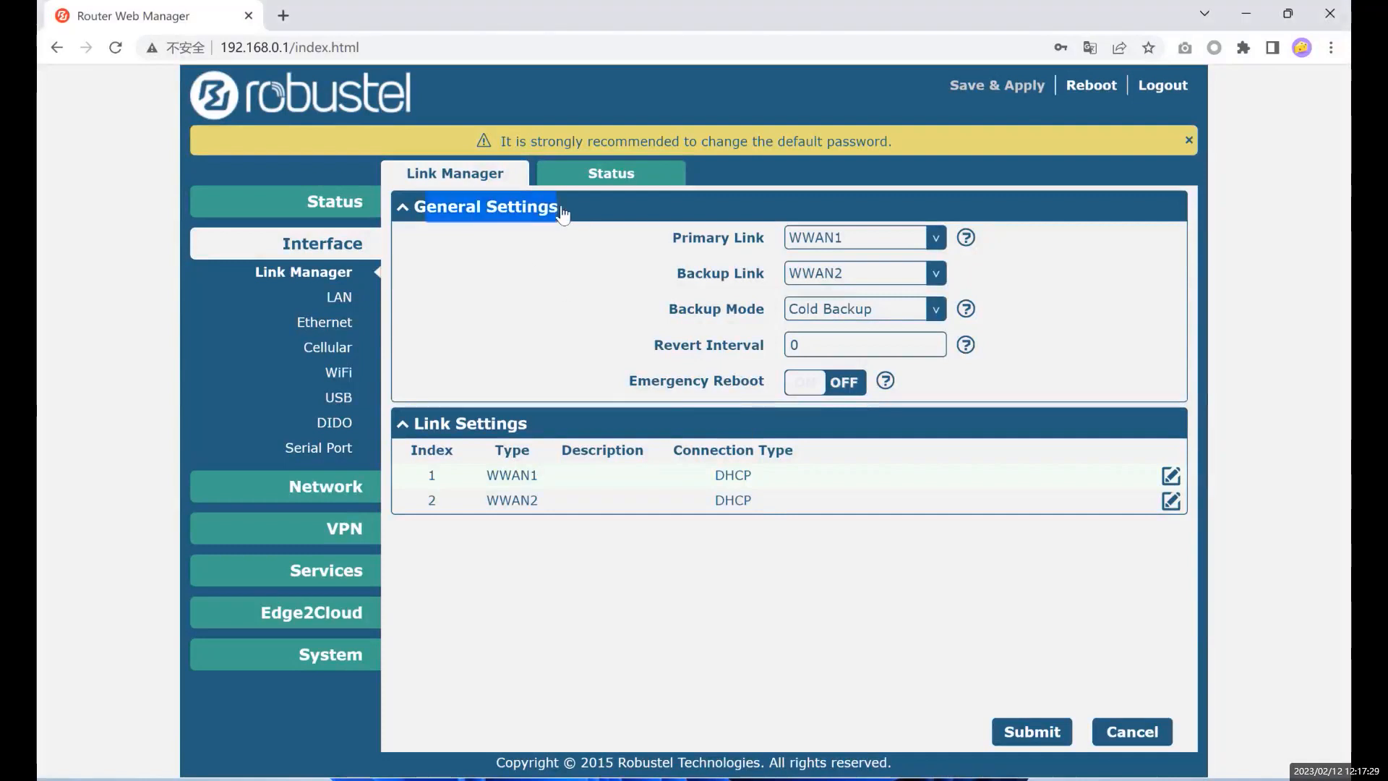
{"action": "left_click_drag", "start_coordinate": [418, 246], "coordinate": [524, 247]}
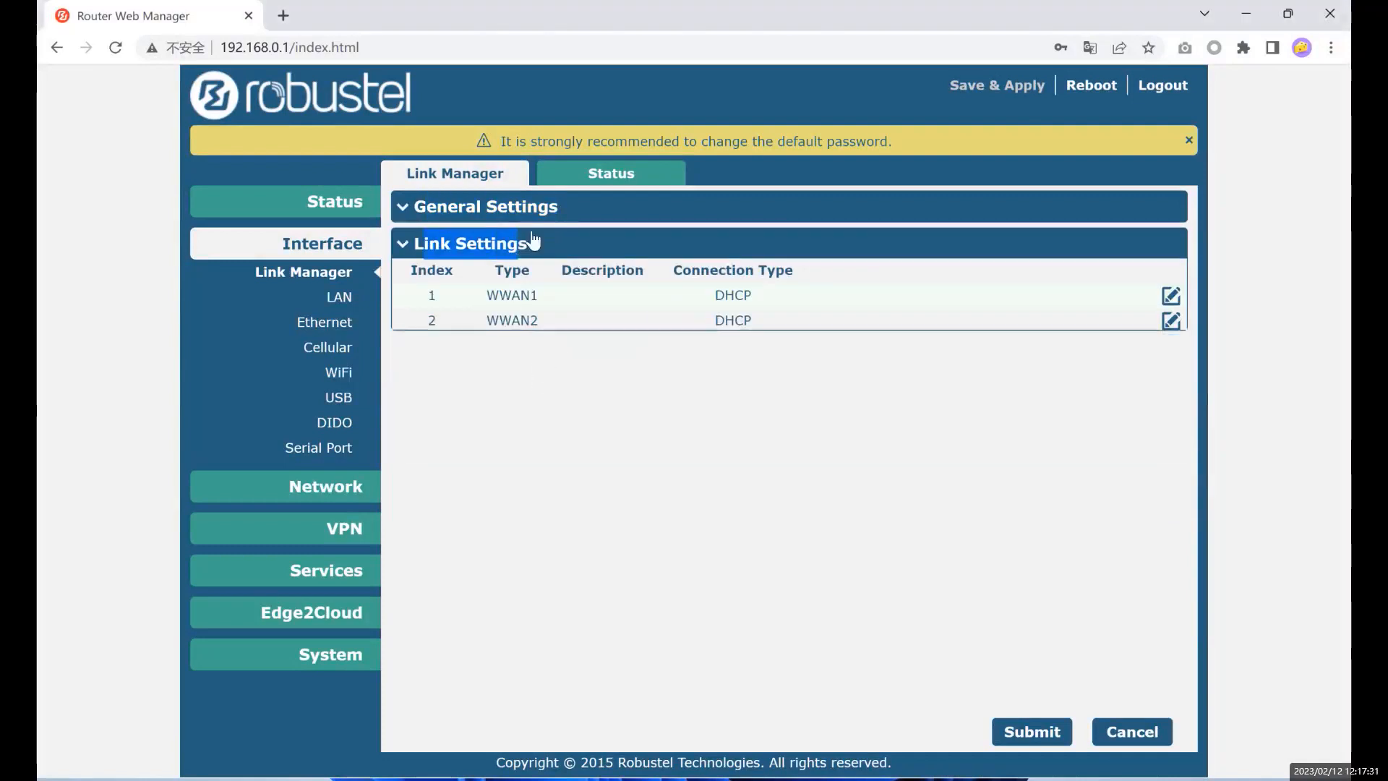
{"action": "left_click", "coordinate": [543, 209]}
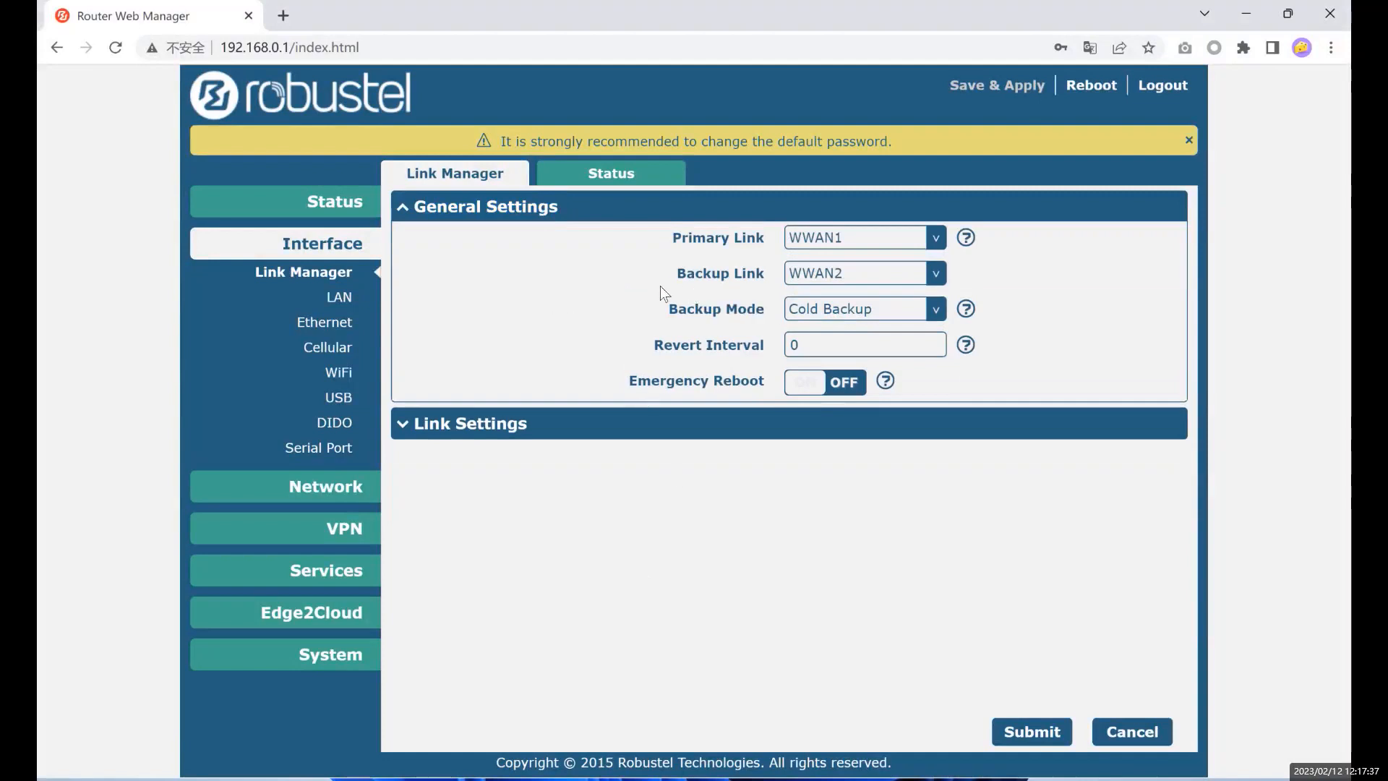
{"action": "left_click", "coordinate": [477, 425]}
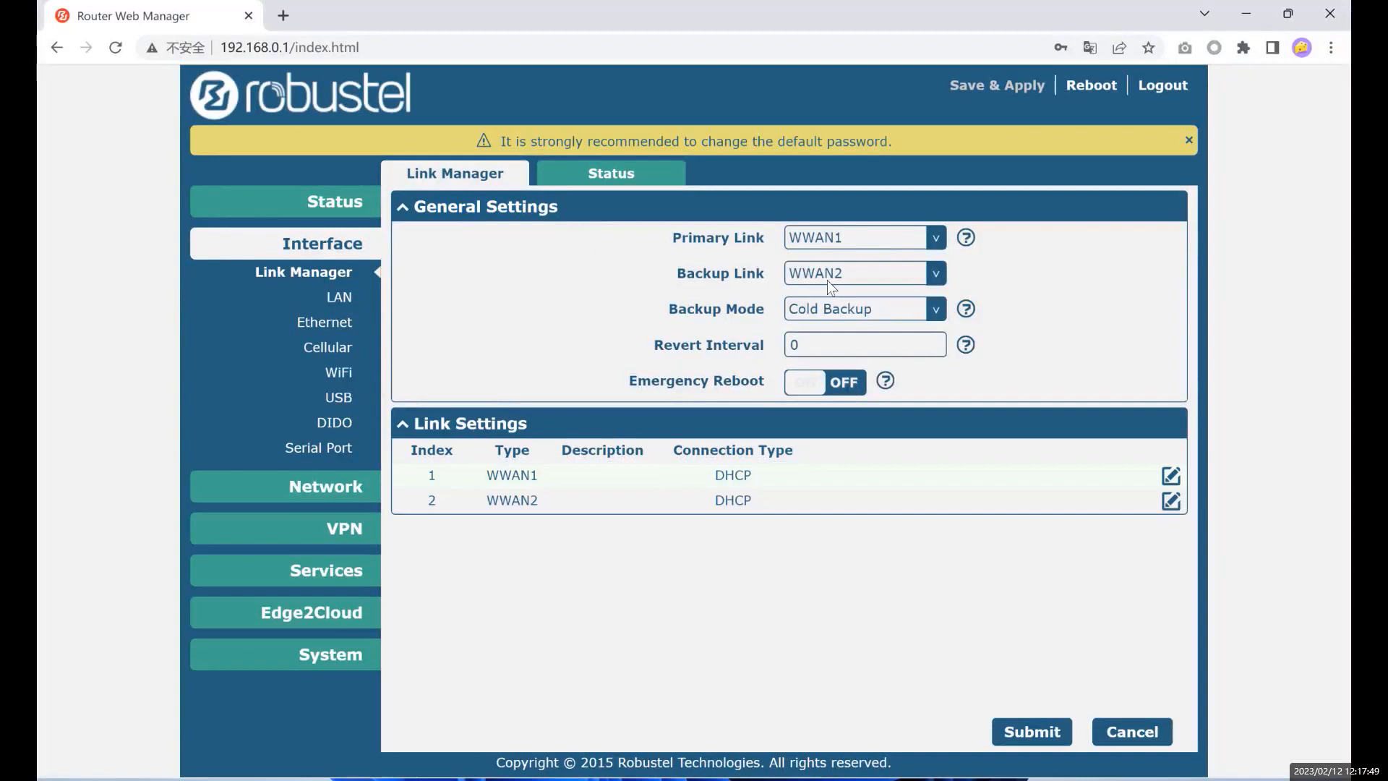
- Highlight the Primary Link WWAN1 and Backup Link WWAN2 settings on the Link Manager page
{"action": "left_click_drag", "start_coordinate": [668, 236], "coordinate": [785, 239]}
{"action": "left_click", "coordinate": [705, 282]}
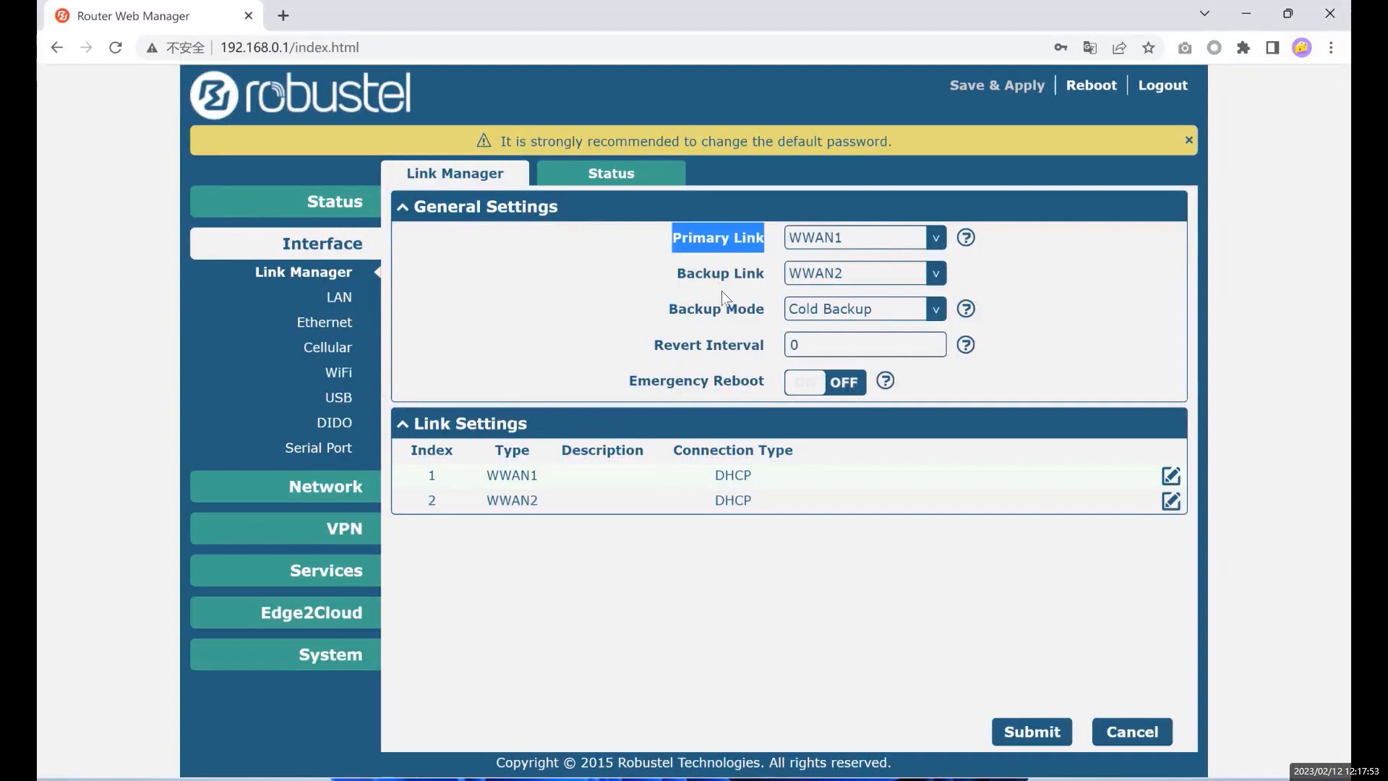
{"action": "left_click_drag", "start_coordinate": [675, 275], "coordinate": [752, 275]}
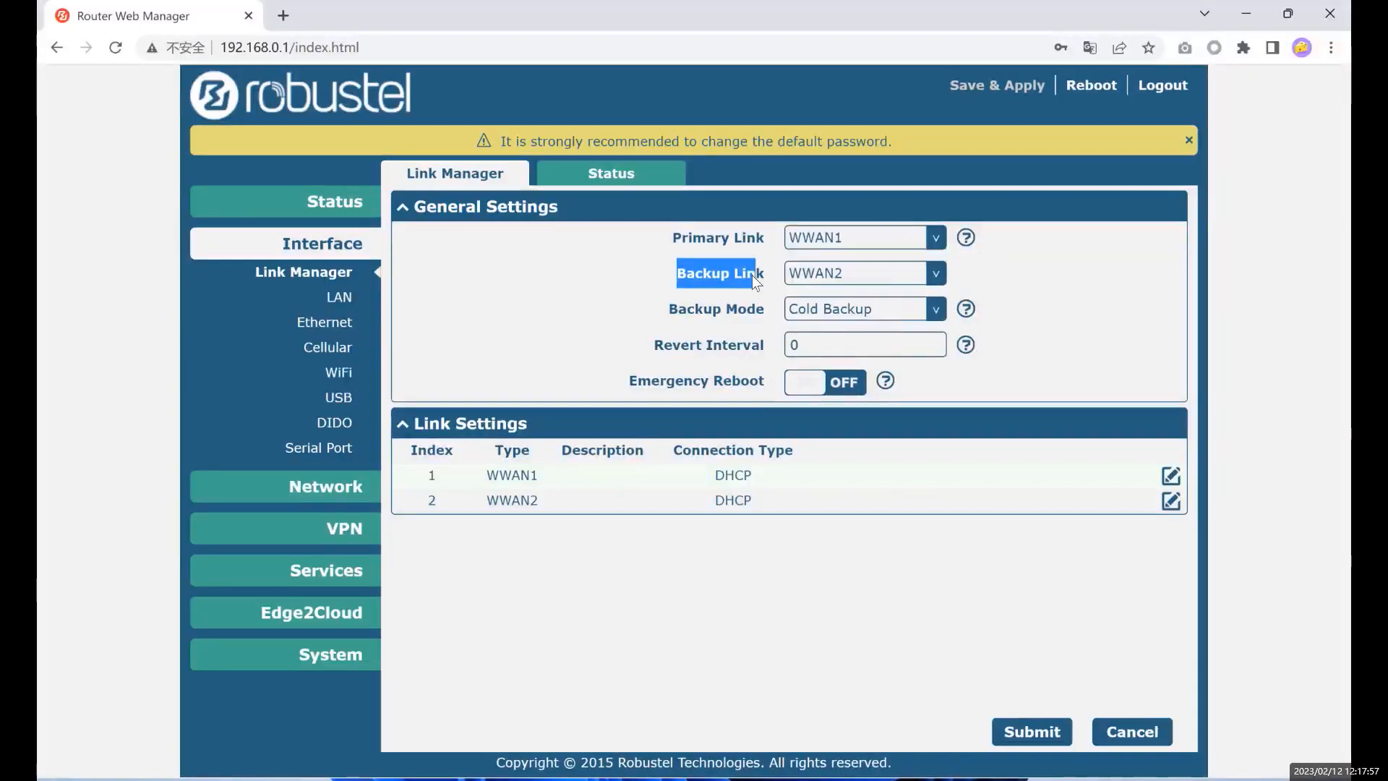
{"action": "left_click", "coordinate": [744, 239]}
{"action": "left_click_drag", "start_coordinate": [671, 240], "coordinate": [765, 237]}
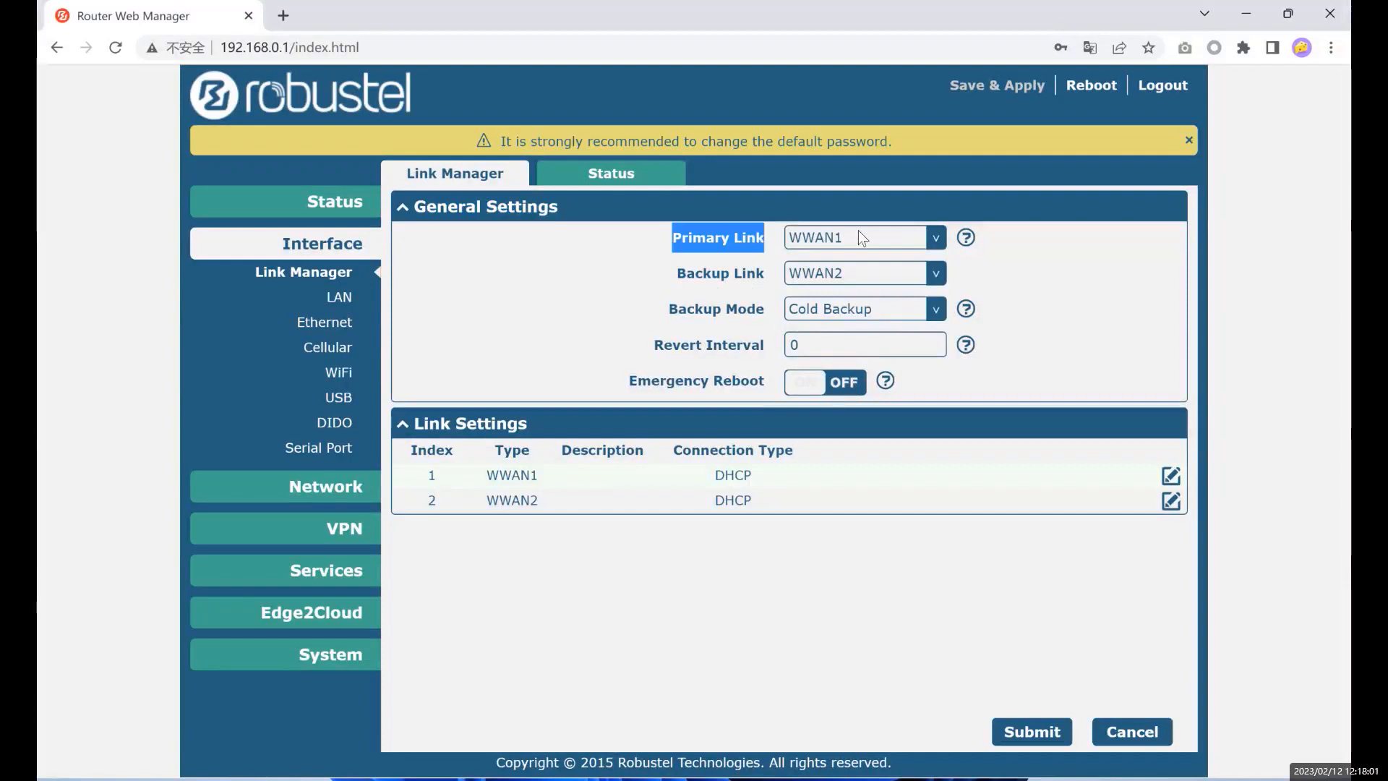
{"action": "left_click", "coordinate": [717, 293]}
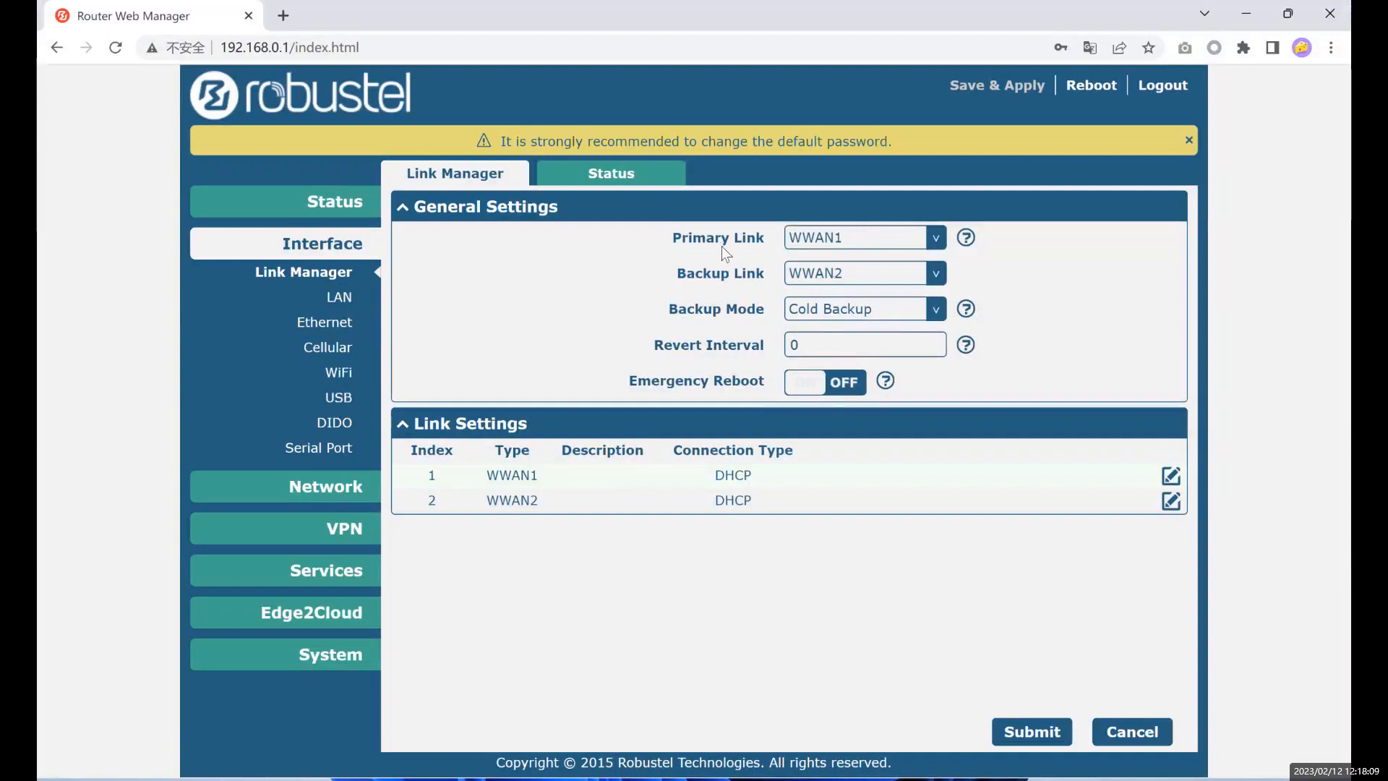
{"action": "triple_click", "coordinate": [771, 278]}
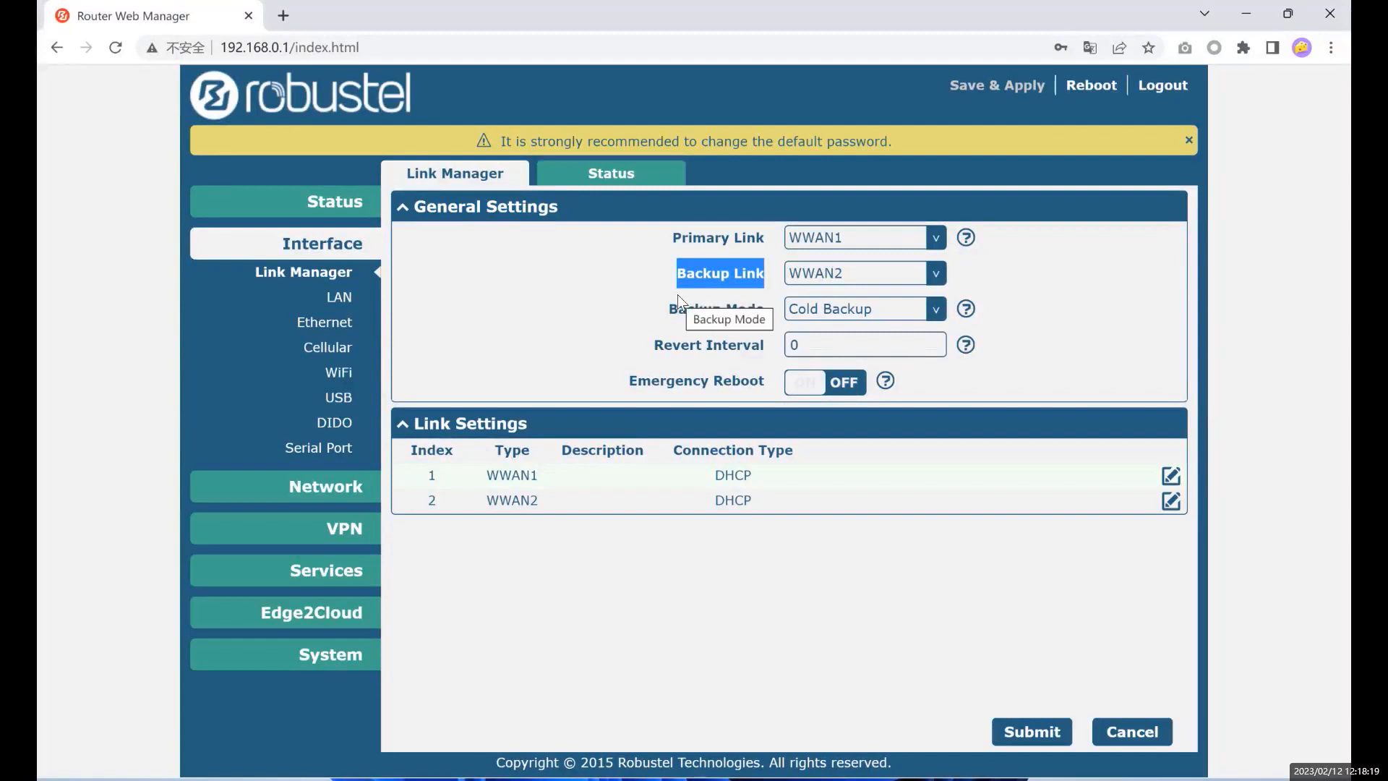
{"action": "left_click", "coordinate": [687, 245]}
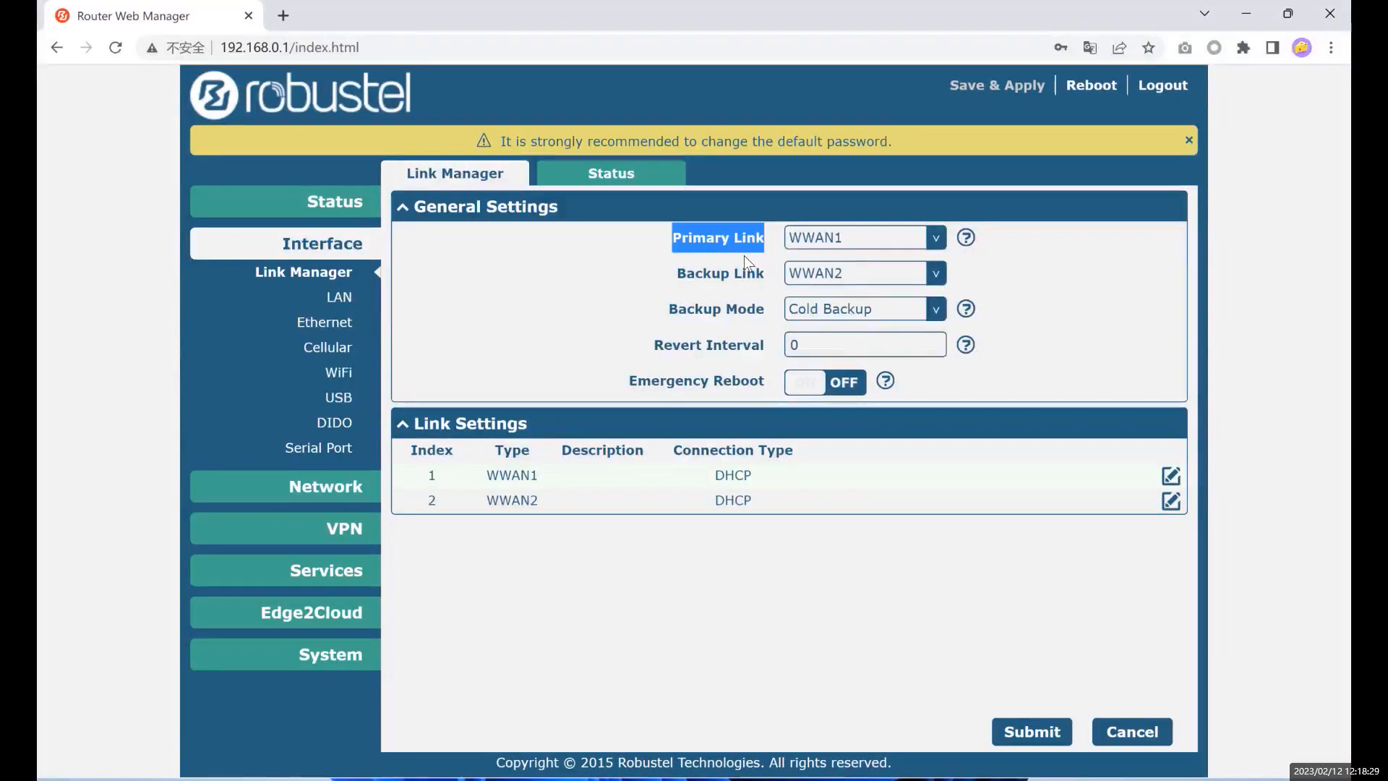
{"action": "left_click", "coordinate": [681, 276]}
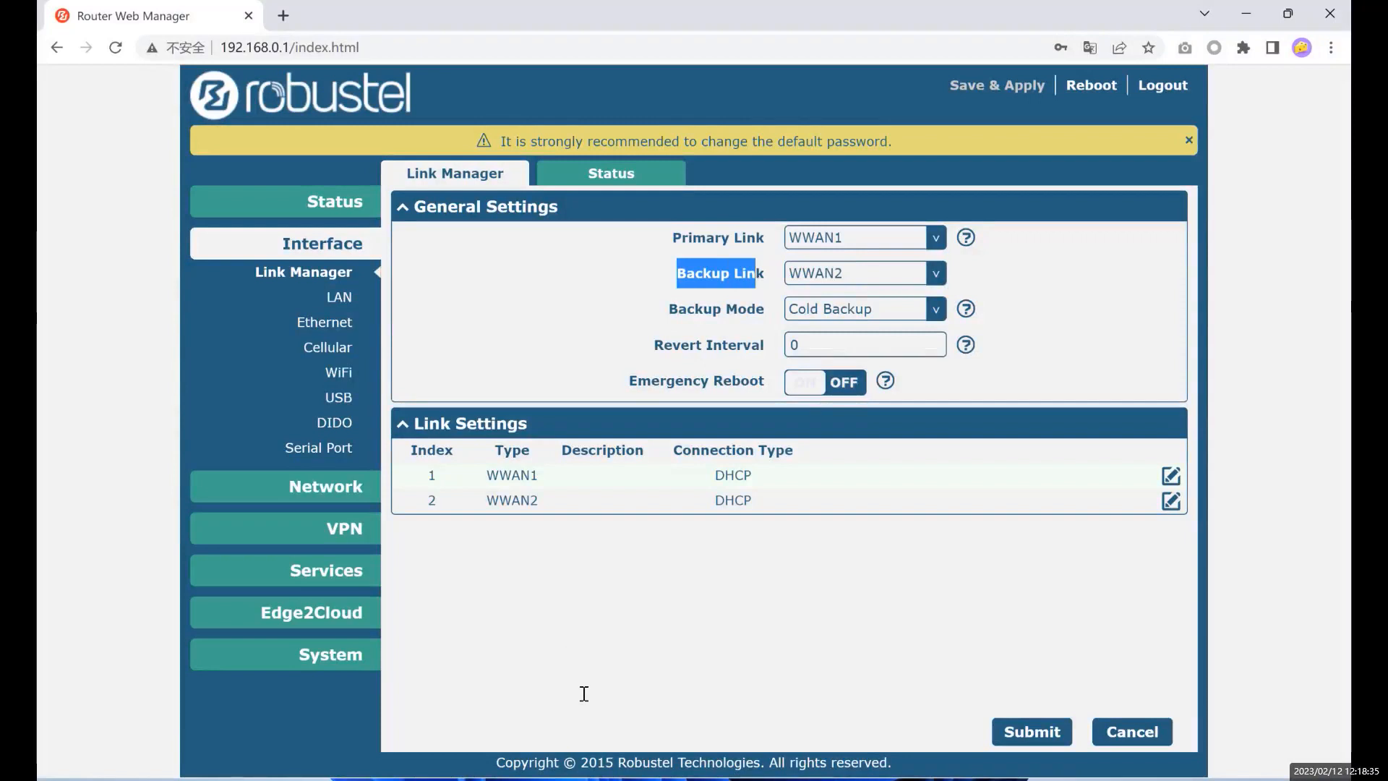
{"action": "left_click", "coordinate": [657, 347]}
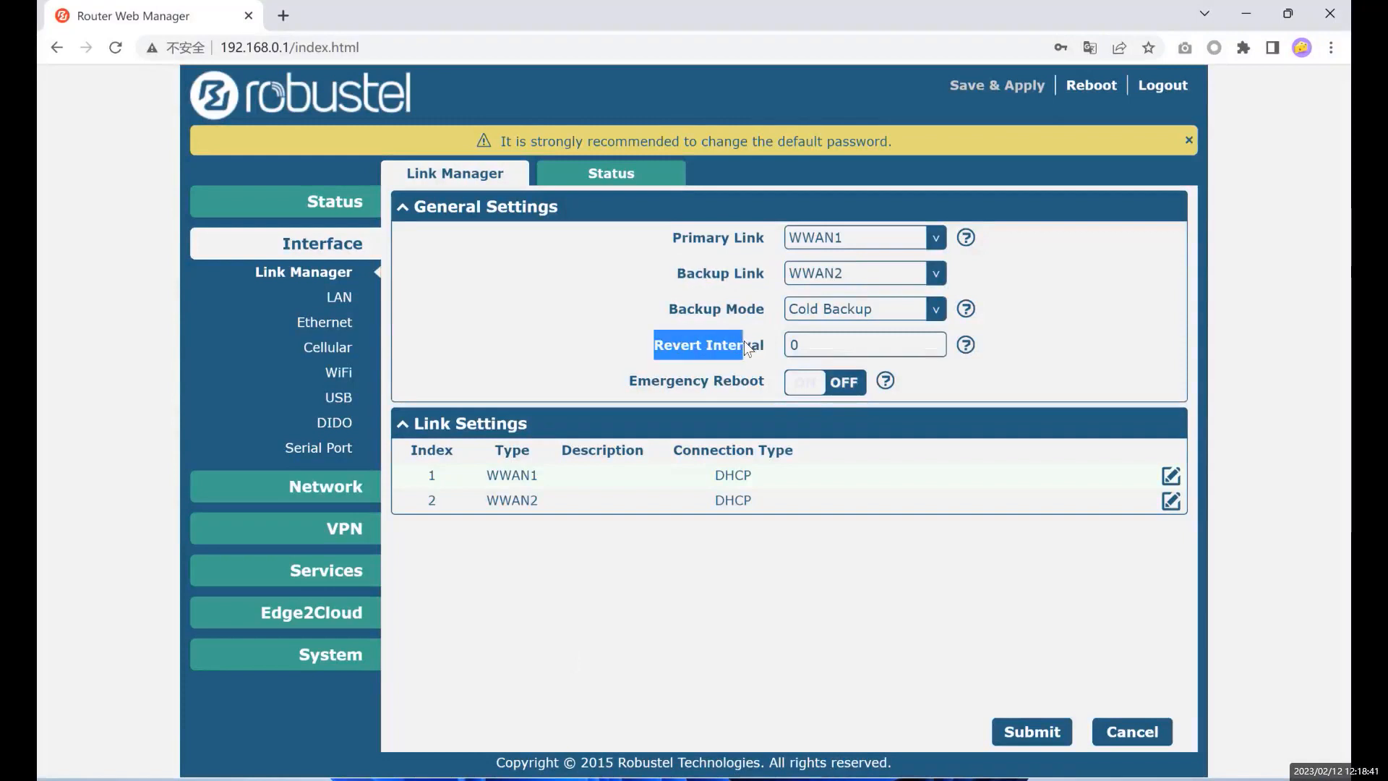
{"action": "left_click", "coordinate": [762, 309]}
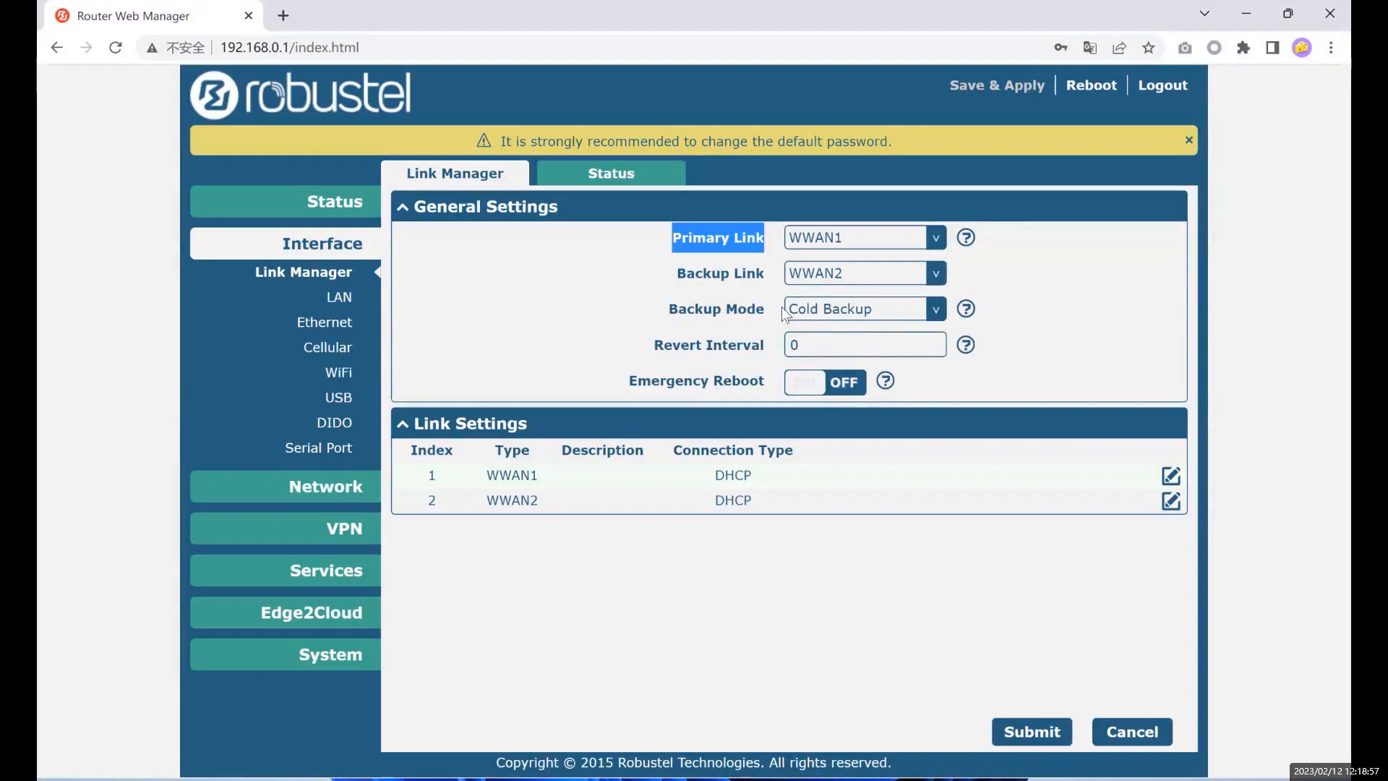
- Select the Revert Interval value 0 and read its help text
{"action": "double_click", "coordinate": [796, 341]}
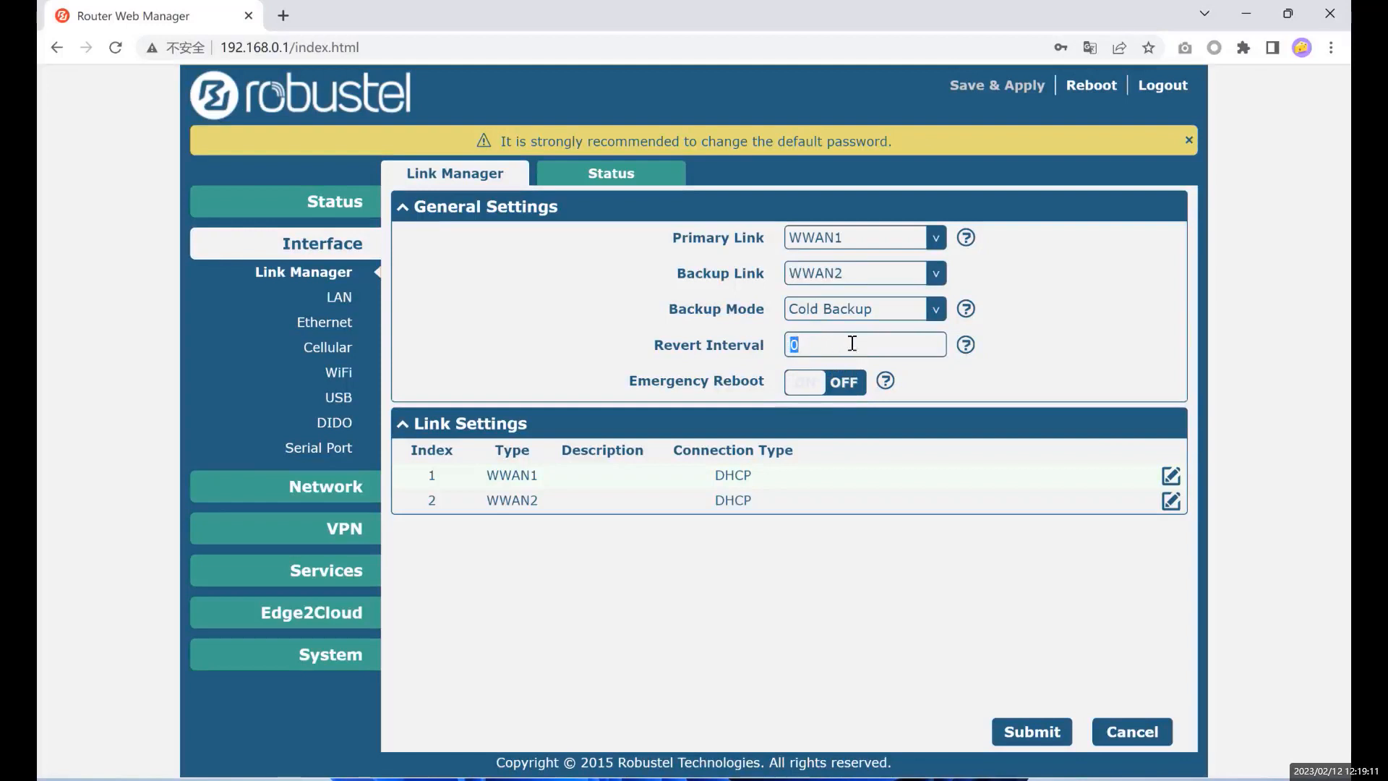
{"action": "left_click", "coordinate": [966, 347]}
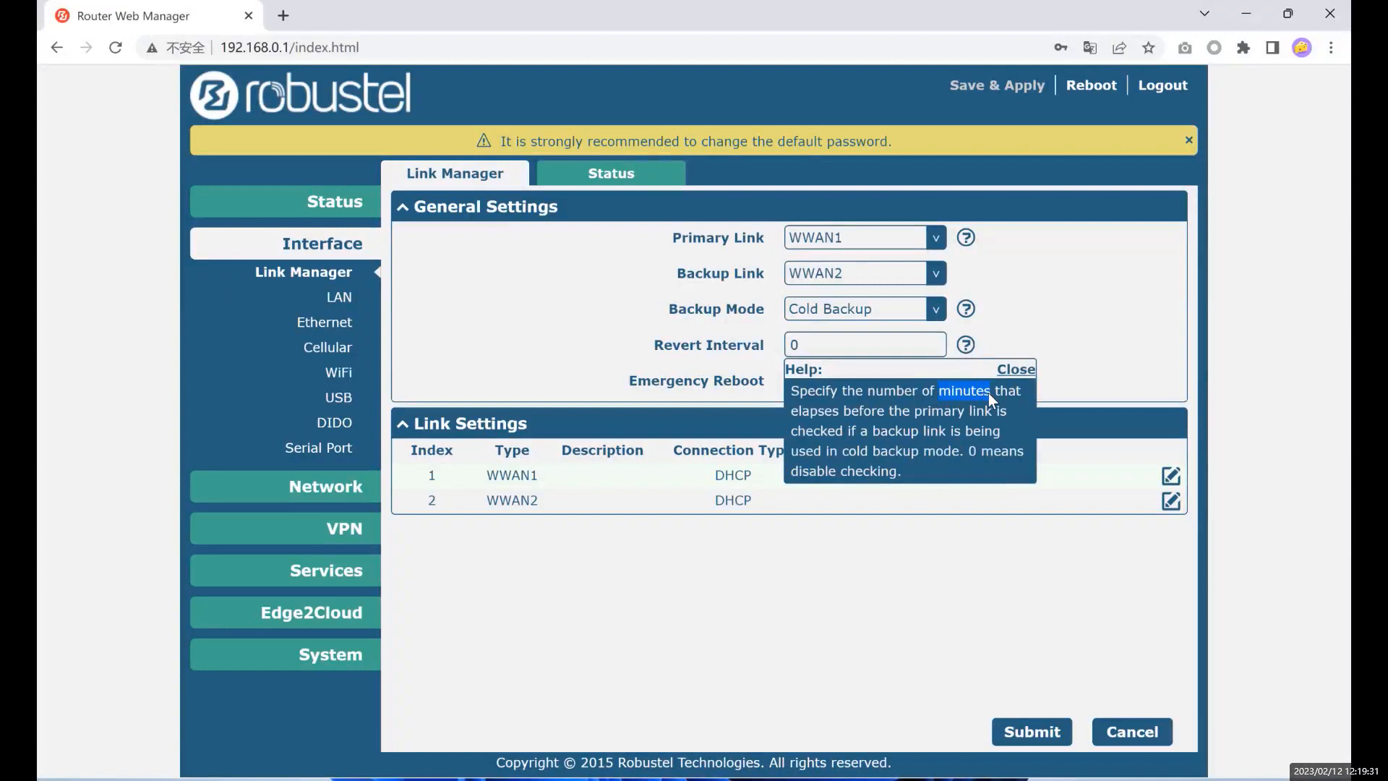
{"action": "left_click", "coordinate": [656, 341]}
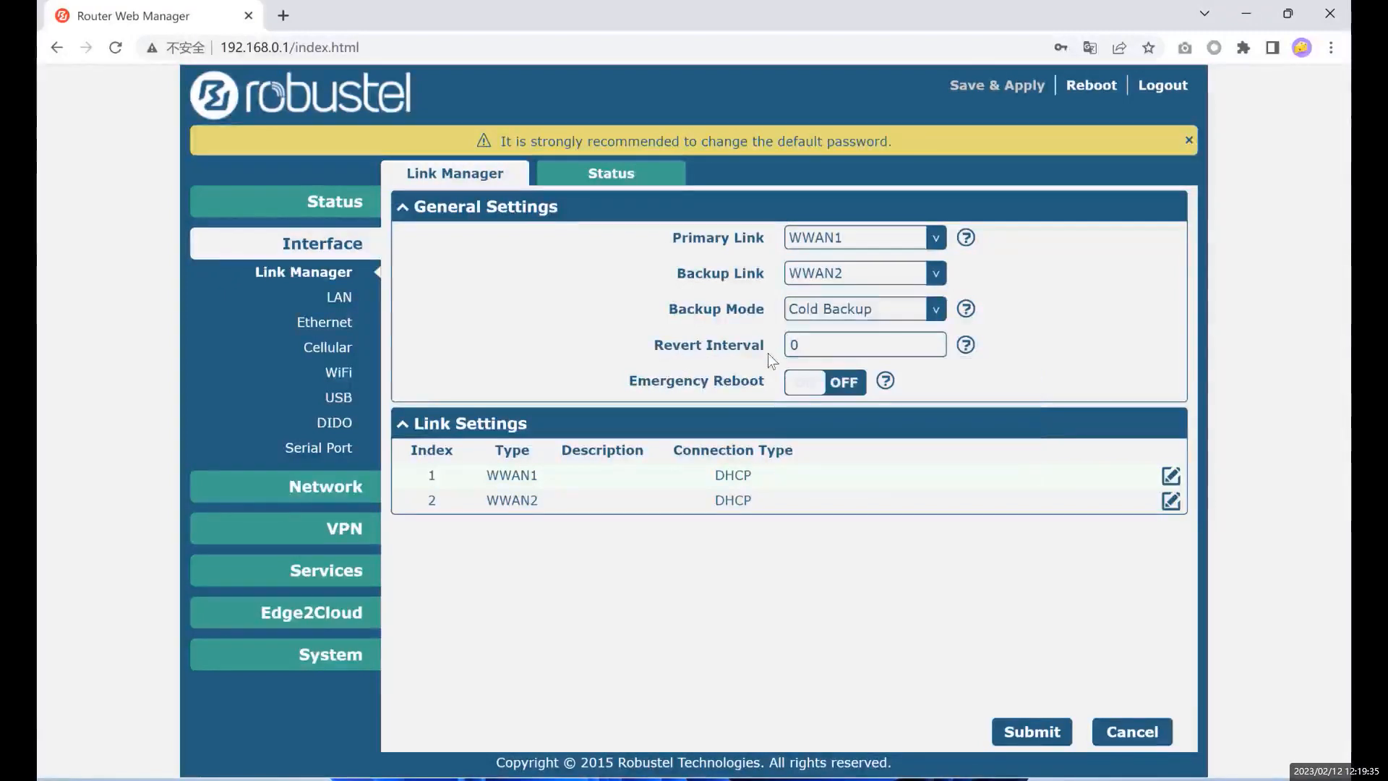
{"action": "left_click_drag", "start_coordinate": [816, 352], "coordinate": [785, 344]}
{"action": "left_click", "coordinate": [833, 355]}
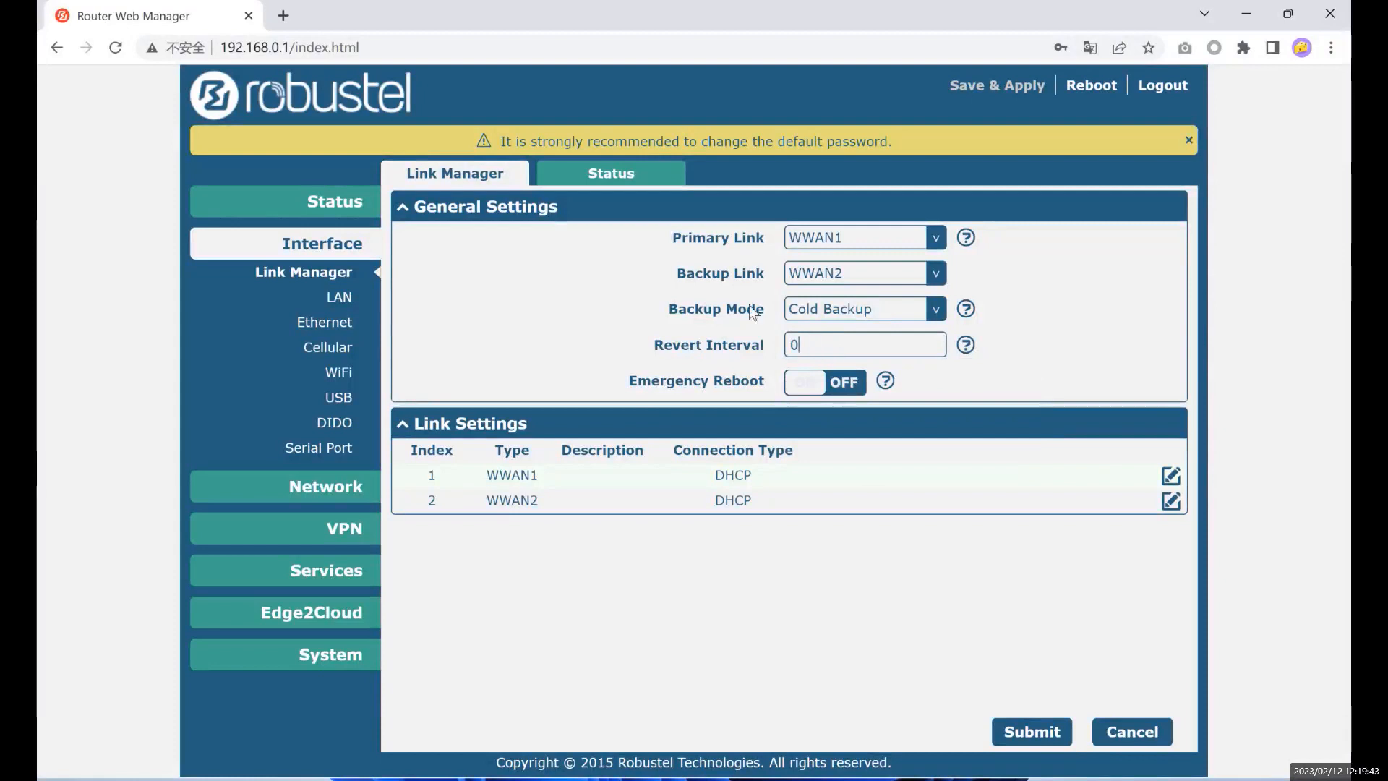
- Highlight the Primary Link and Cold Backup mode settings once more
{"action": "left_click_drag", "start_coordinate": [709, 238], "coordinate": [748, 240]}
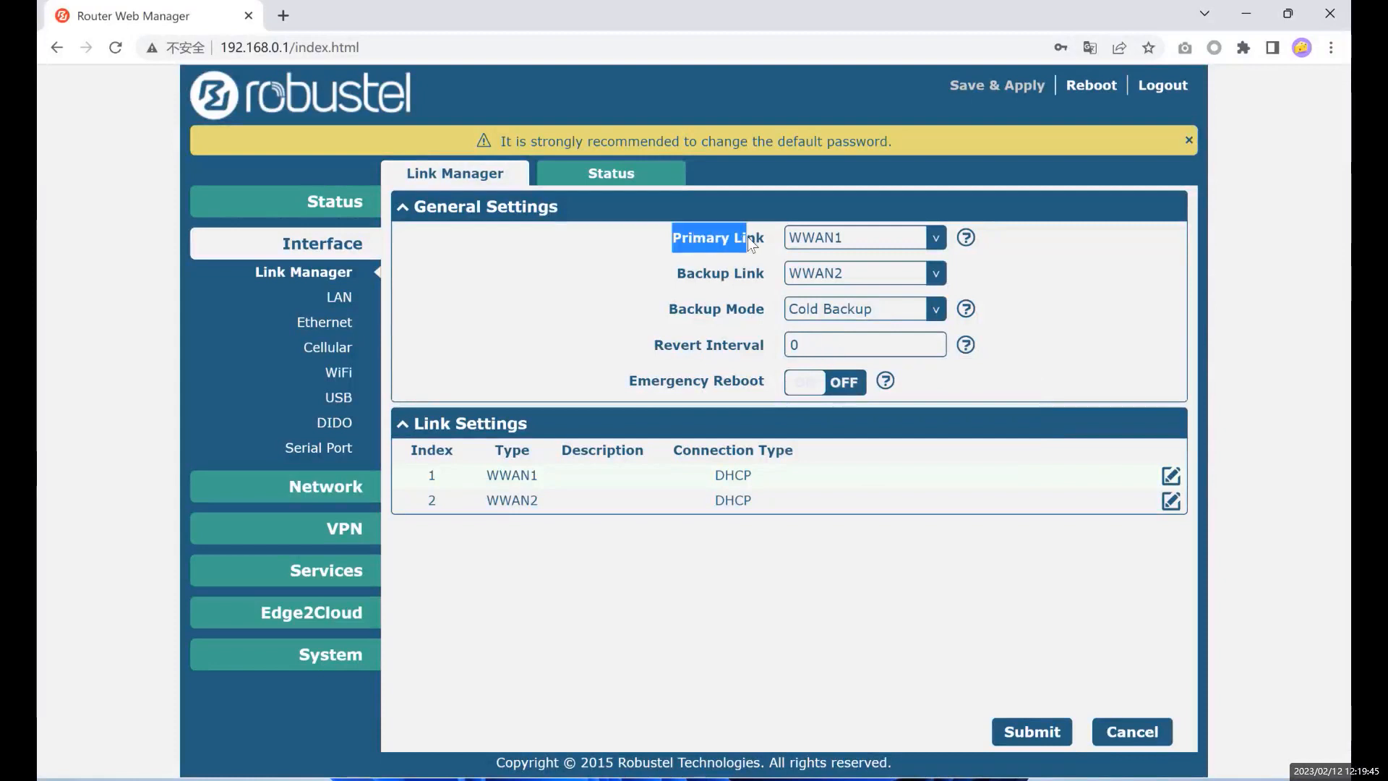
{"action": "left_click", "coordinate": [726, 279]}
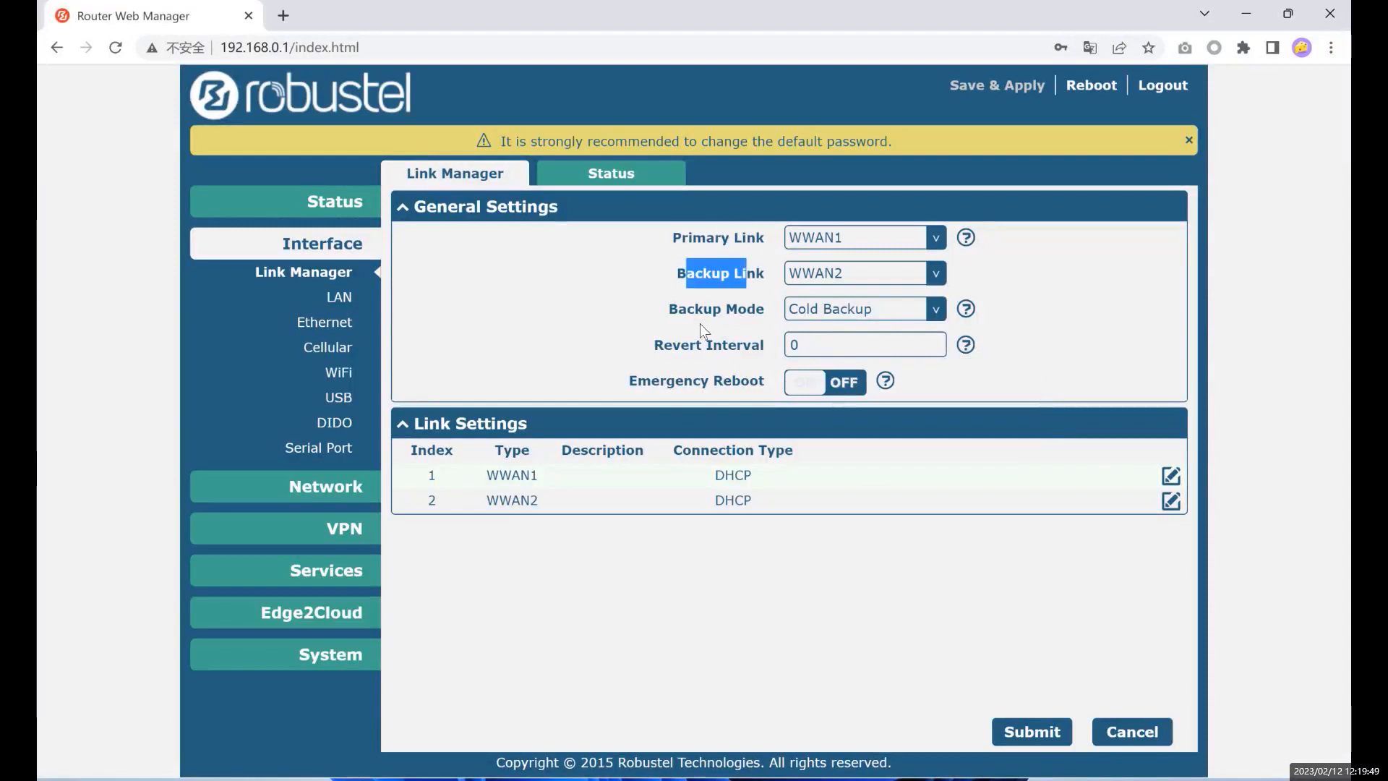
{"action": "left_click_drag", "start_coordinate": [689, 240], "coordinate": [745, 237]}
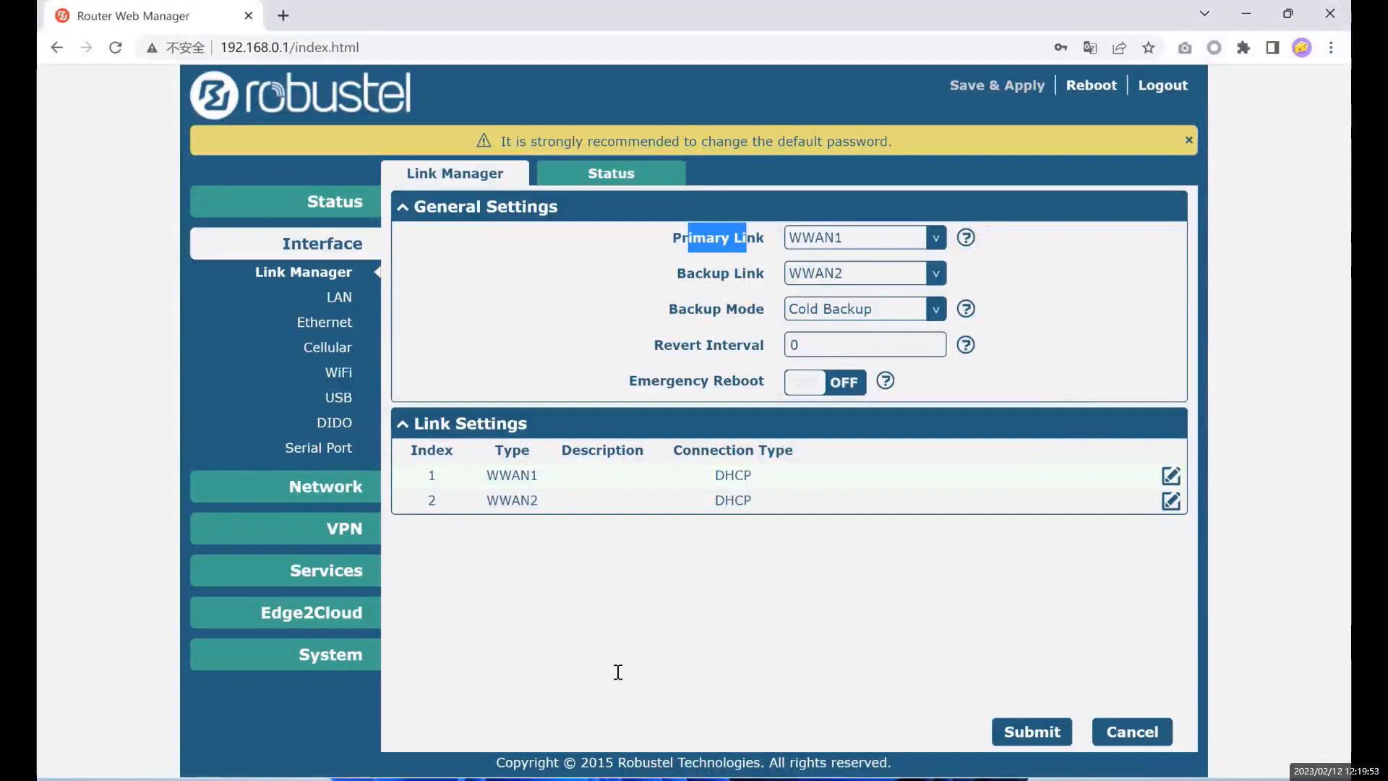
{"action": "left_click", "coordinate": [672, 311]}
{"action": "left_click_drag", "start_coordinate": [696, 305], "coordinate": [761, 307]}
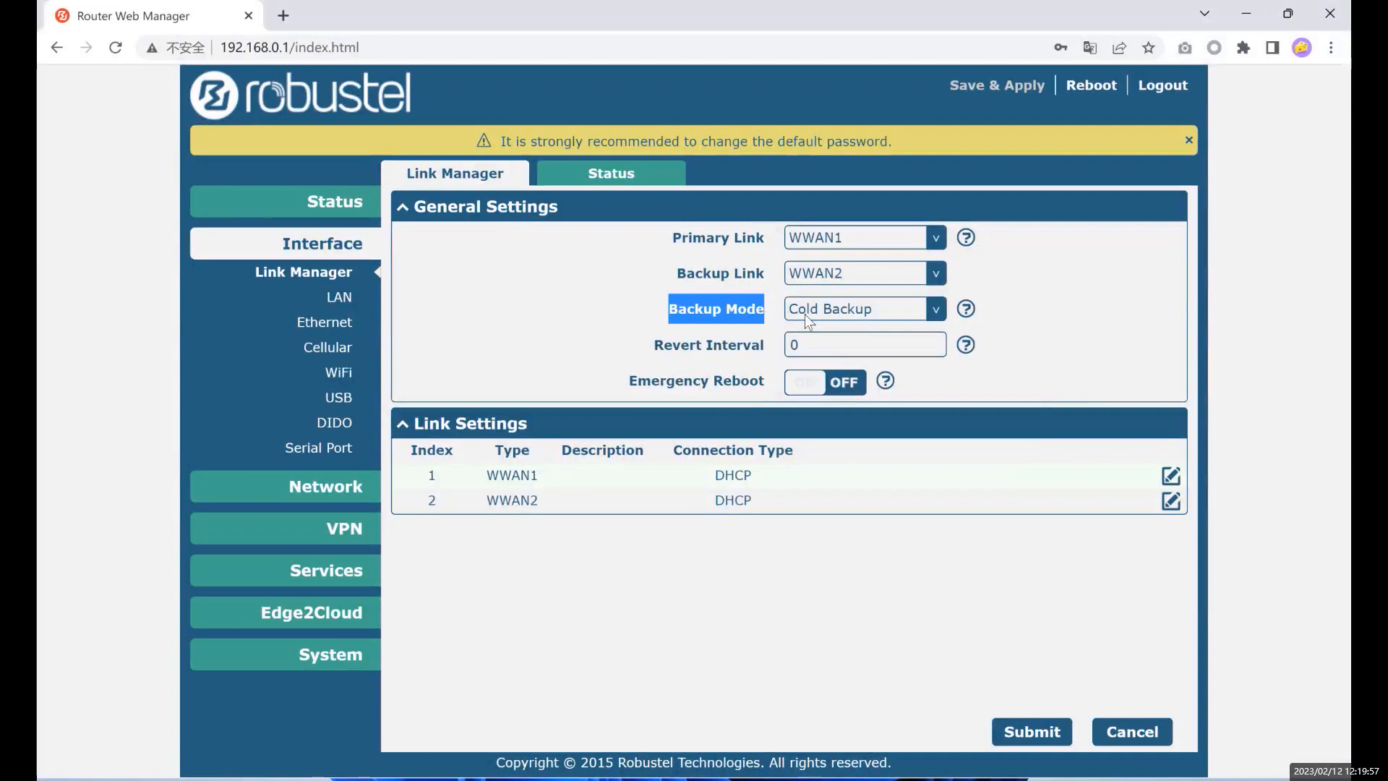
{"action": "left_click_drag", "start_coordinate": [676, 233], "coordinate": [769, 279]}
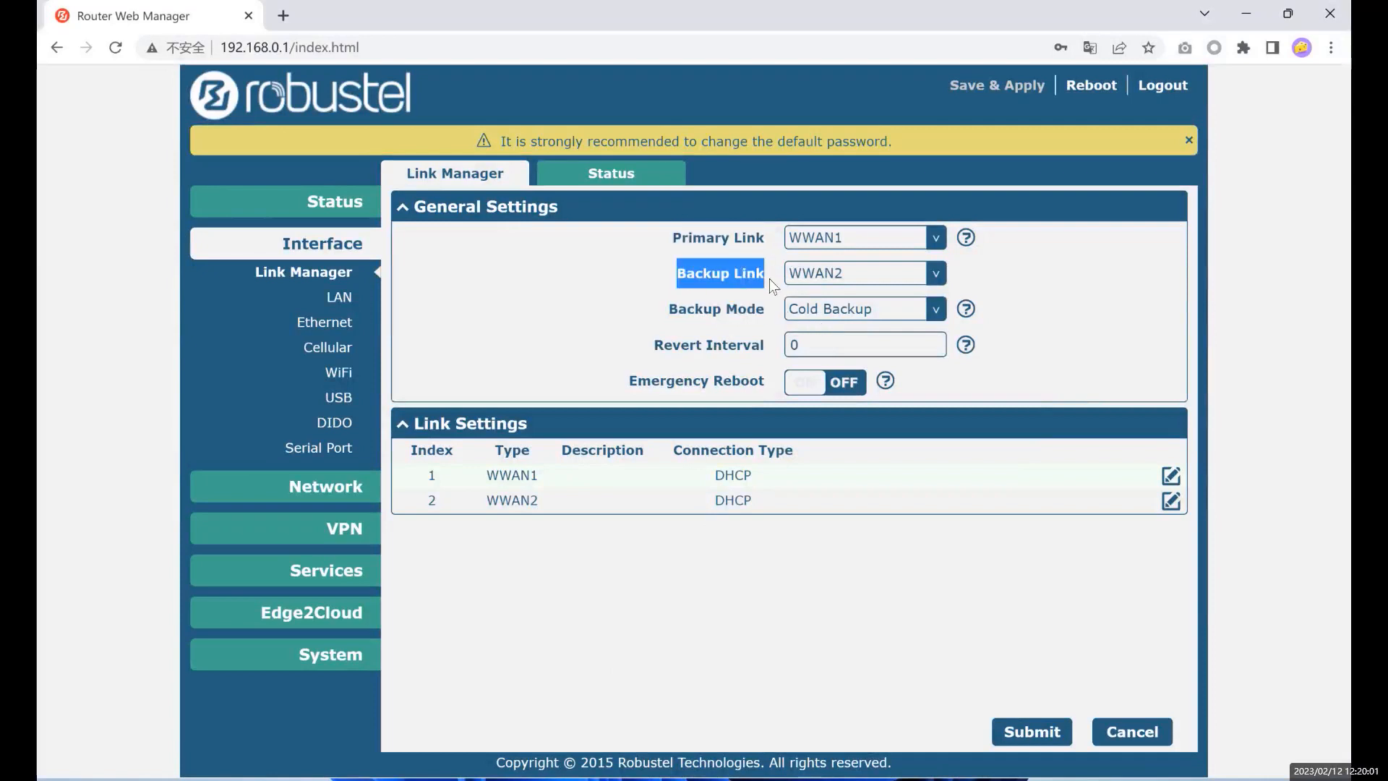
{"action": "left_click", "coordinate": [672, 239]}
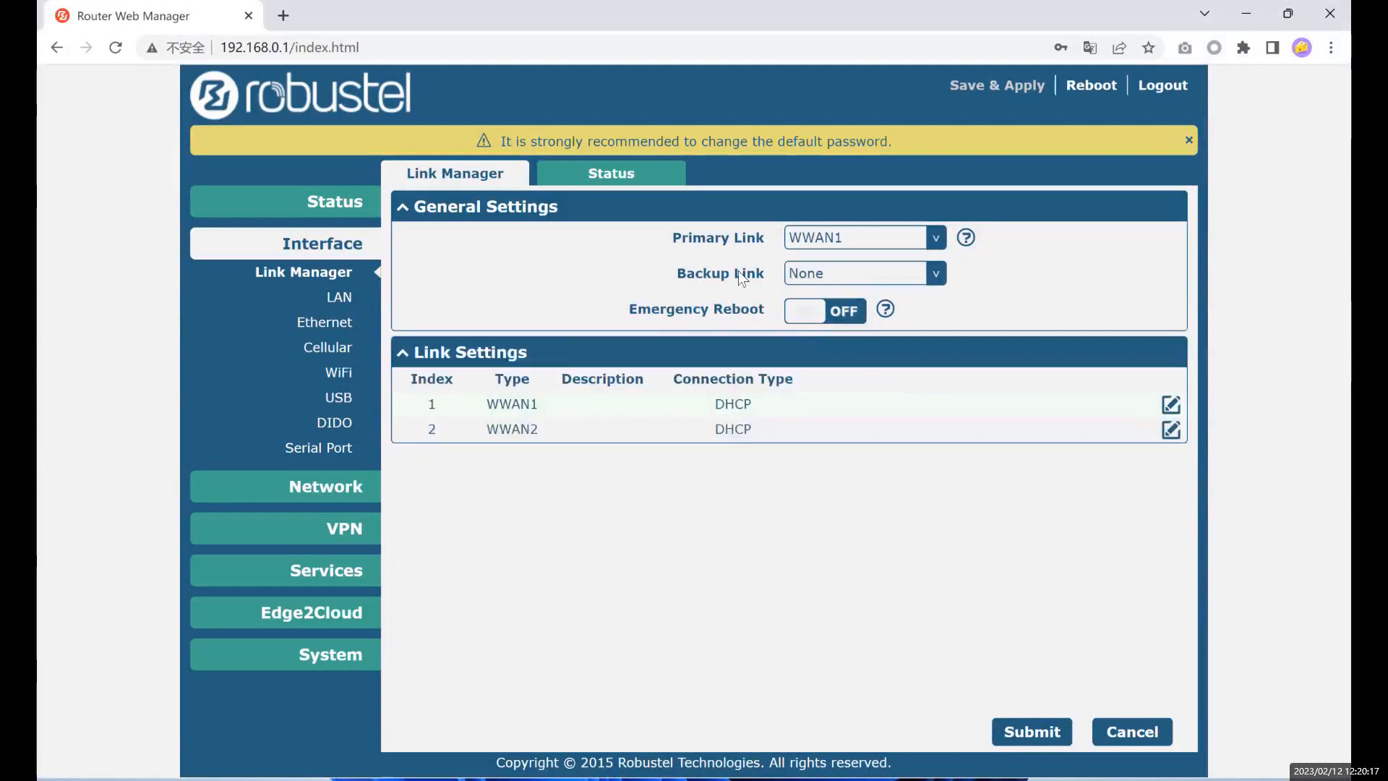
{"action": "left_click", "coordinate": [765, 237]}
{"action": "left_click", "coordinate": [823, 279]}
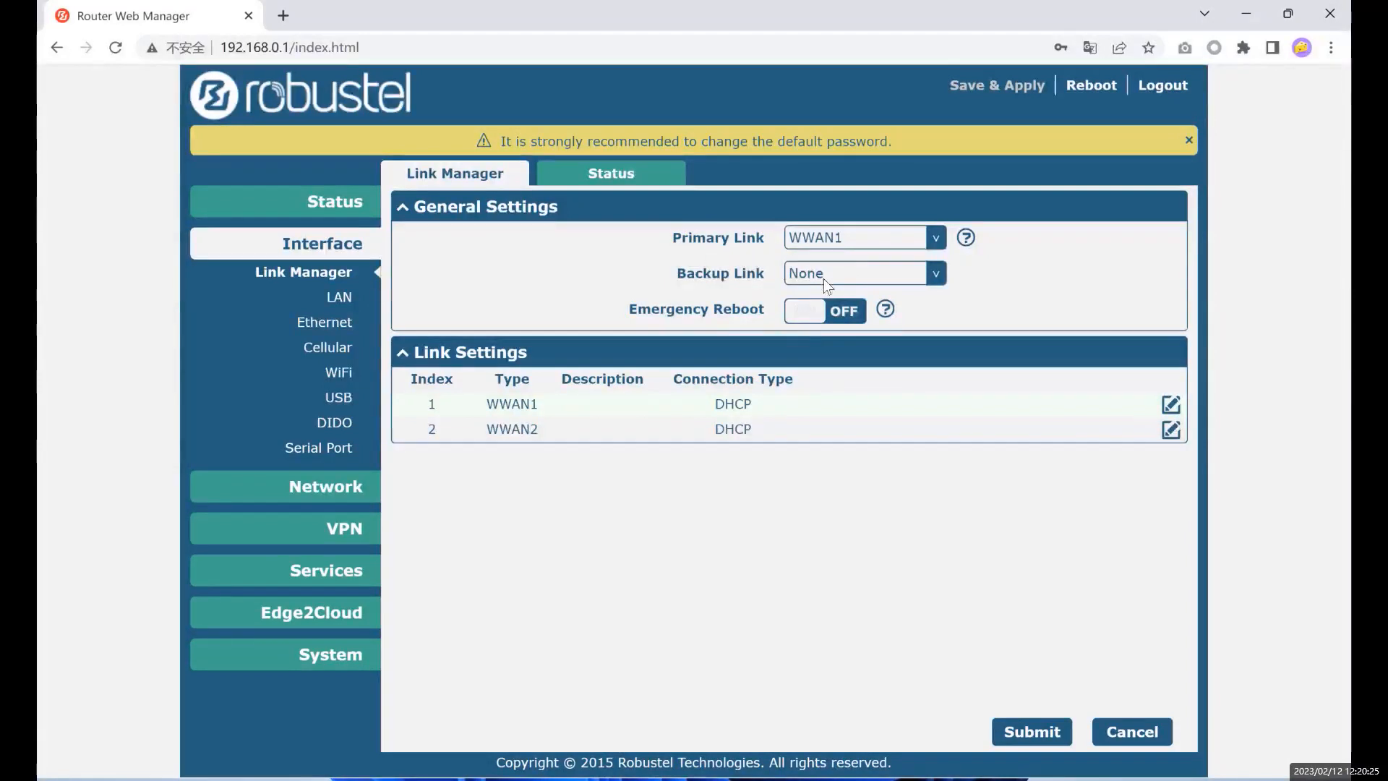
{"action": "left_click", "coordinate": [809, 306]}
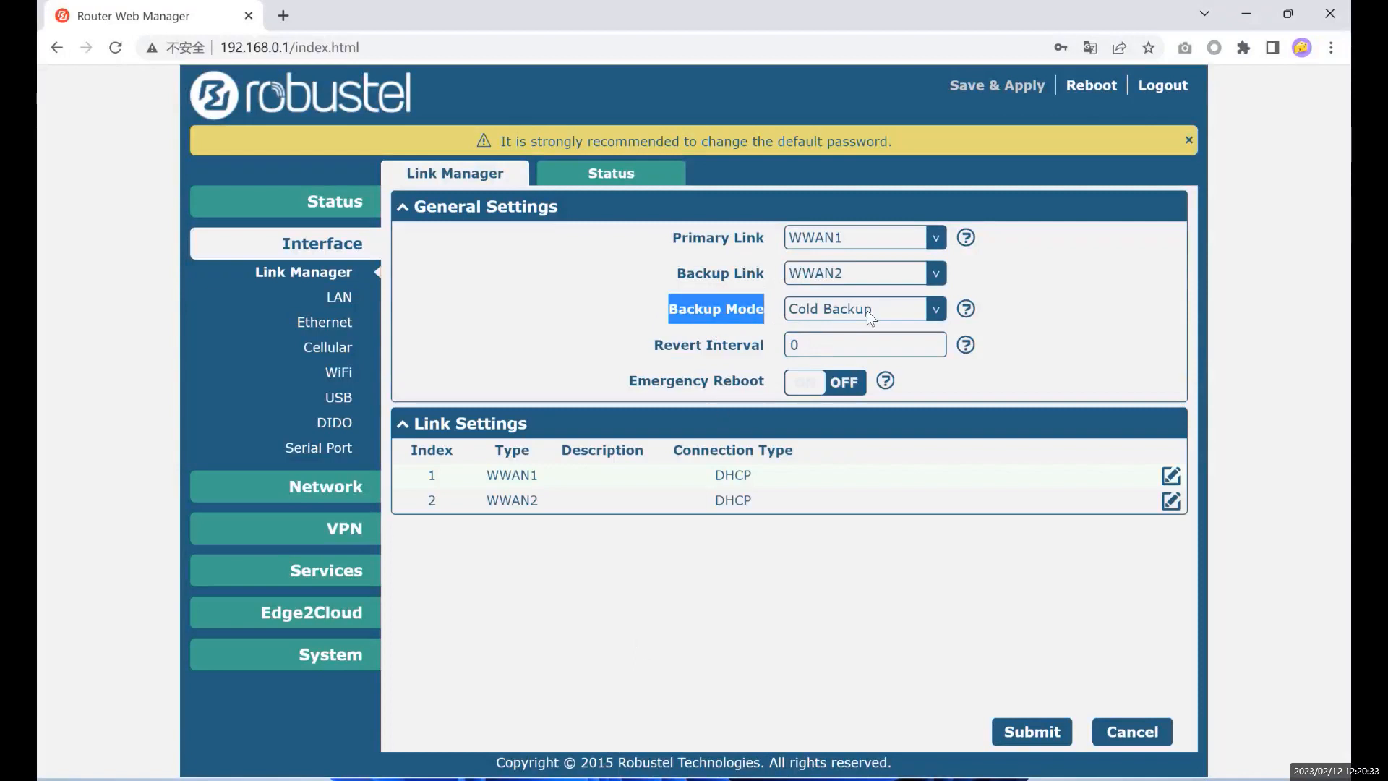
{"action": "key", "text": "Down"}
{"action": "key", "text": "Up"}
{"action": "key", "text": "Down"}
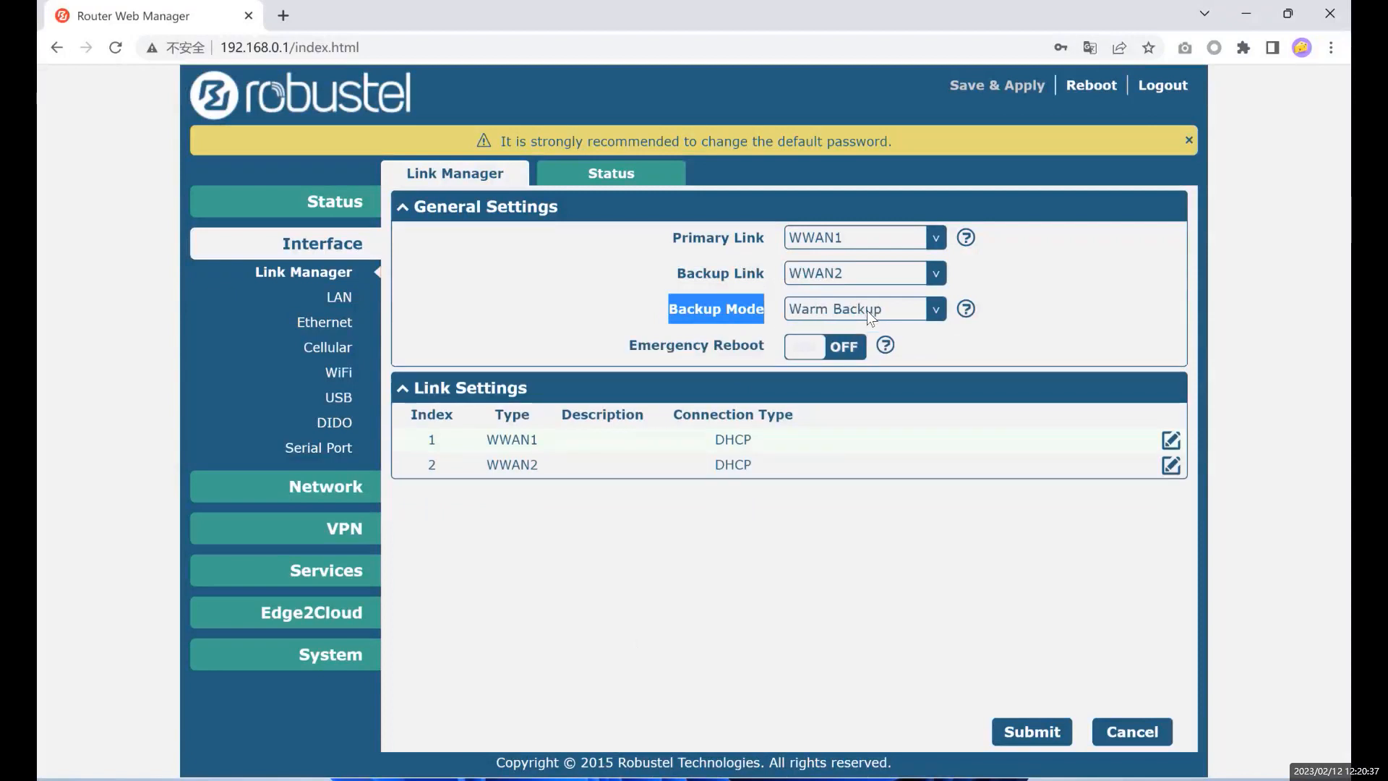
{"action": "key", "text": "Down"}
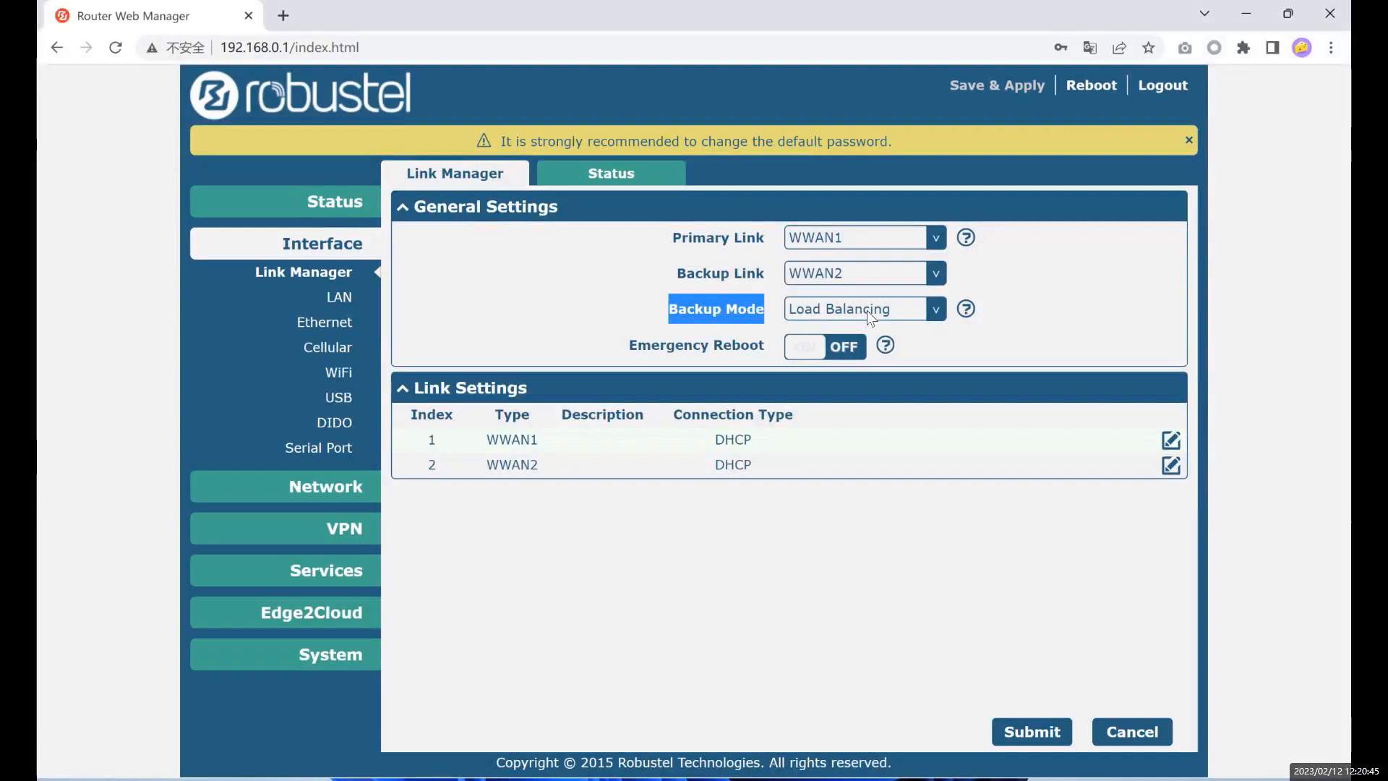
{"action": "key", "text": "Down"}
{"action": "key", "text": "Down"}
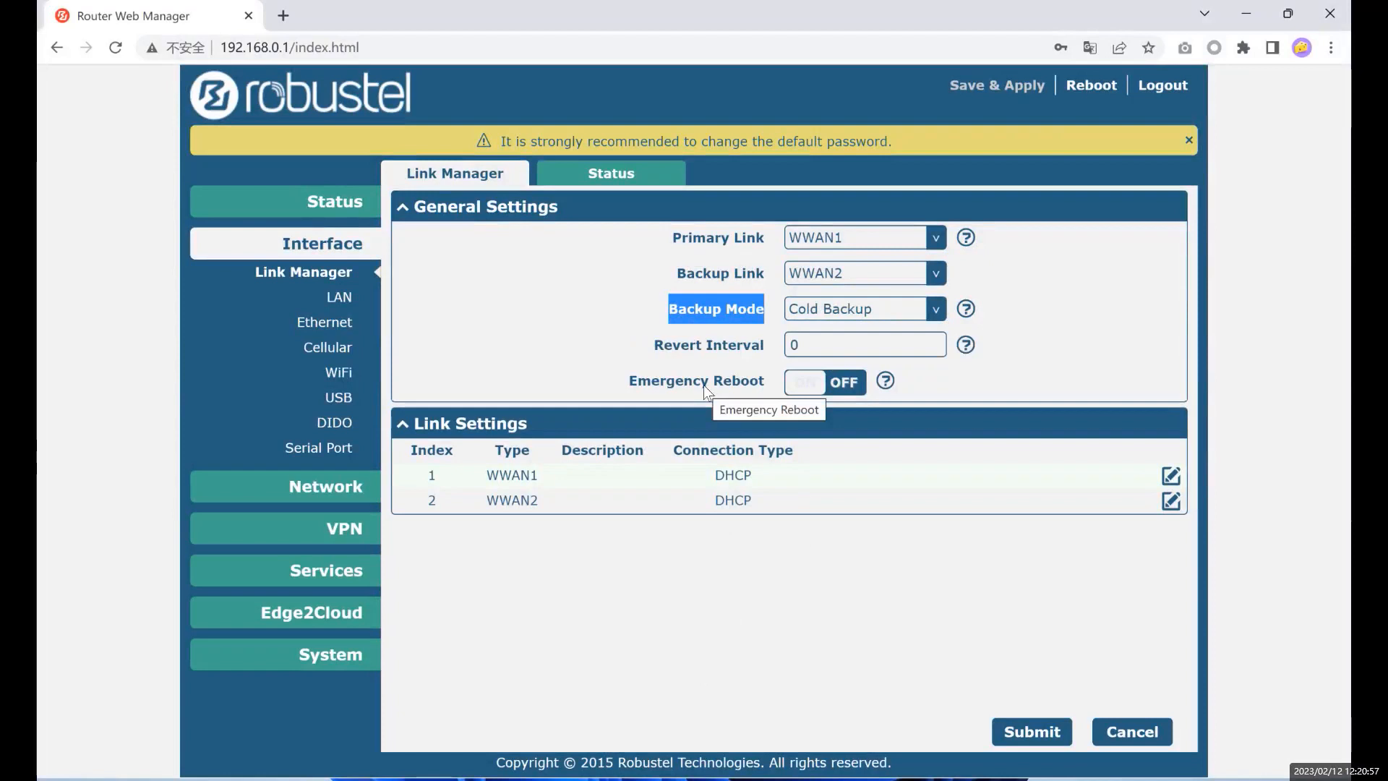
- Switch the Link Manager Backup Mode from Cold Backup to Warm Backup
{"action": "left_click_drag", "start_coordinate": [671, 238], "coordinate": [760, 231]}
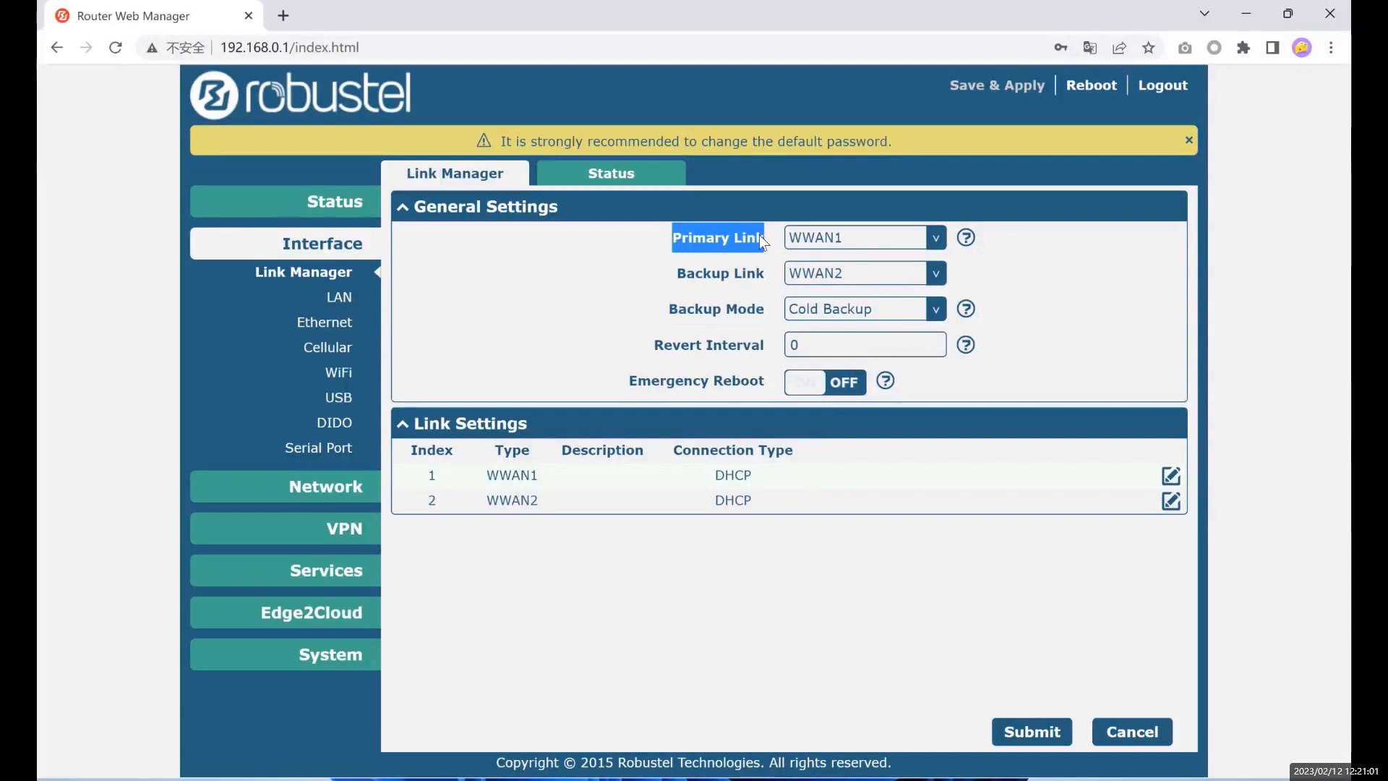
{"action": "left_click_drag", "start_coordinate": [686, 273], "coordinate": [775, 265]}
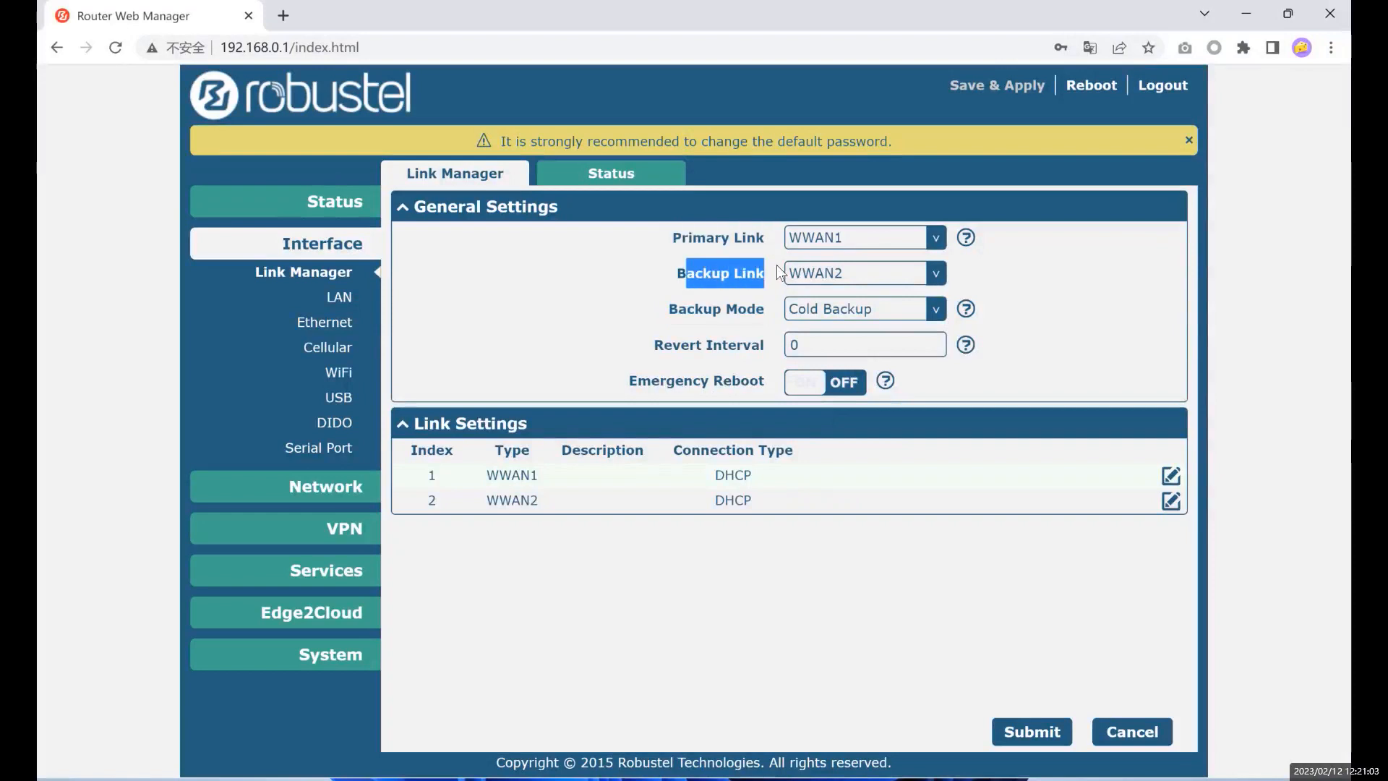
{"action": "left_click_drag", "start_coordinate": [679, 273], "coordinate": [804, 280]}
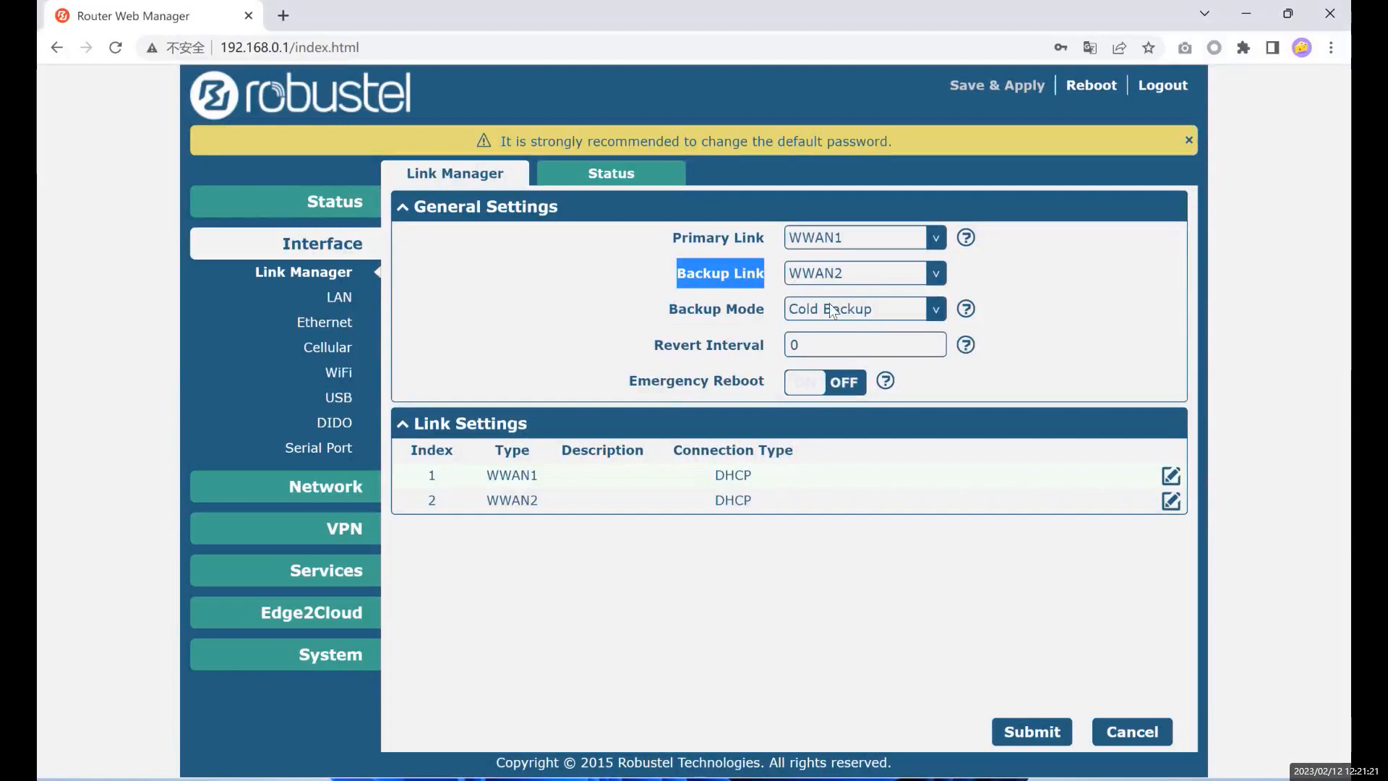
{"action": "left_click", "coordinate": [830, 347]}
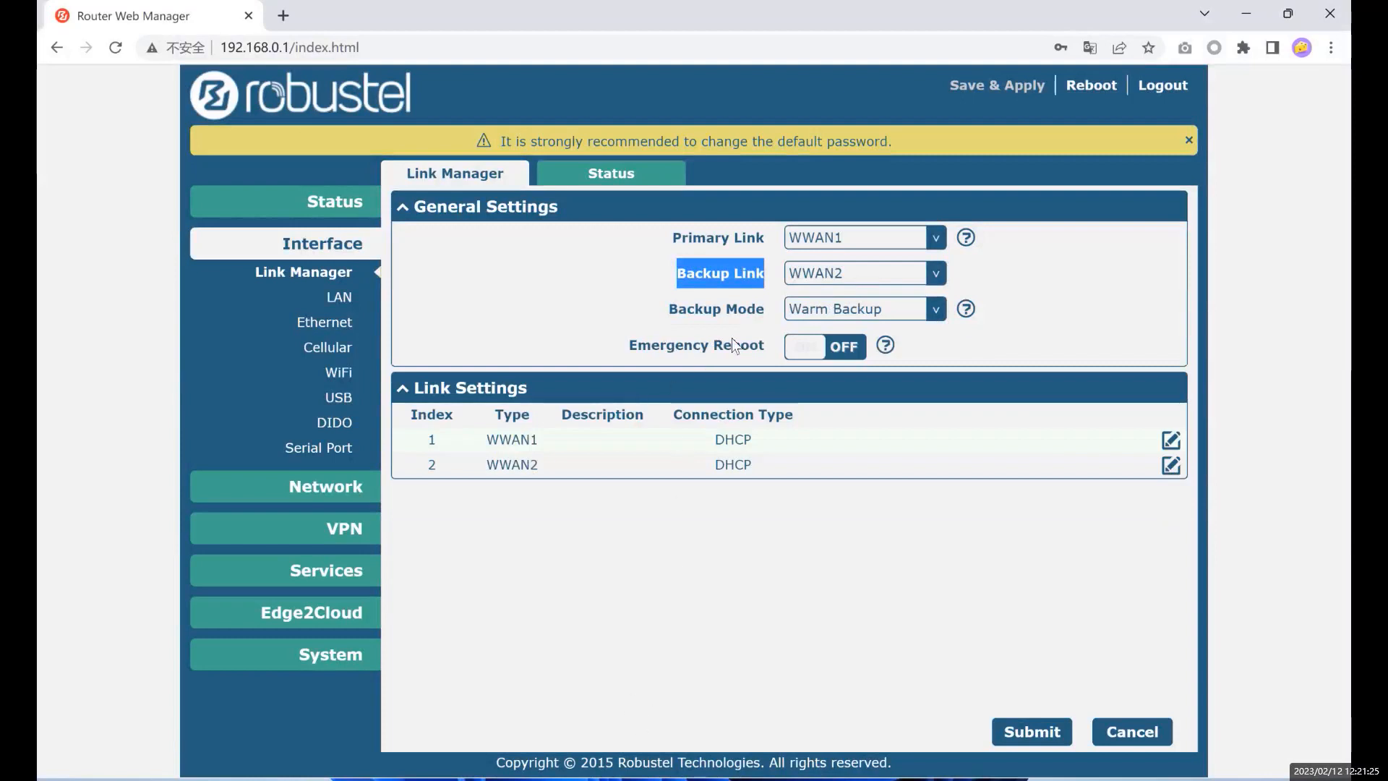
{"action": "left_click", "coordinate": [614, 278]}
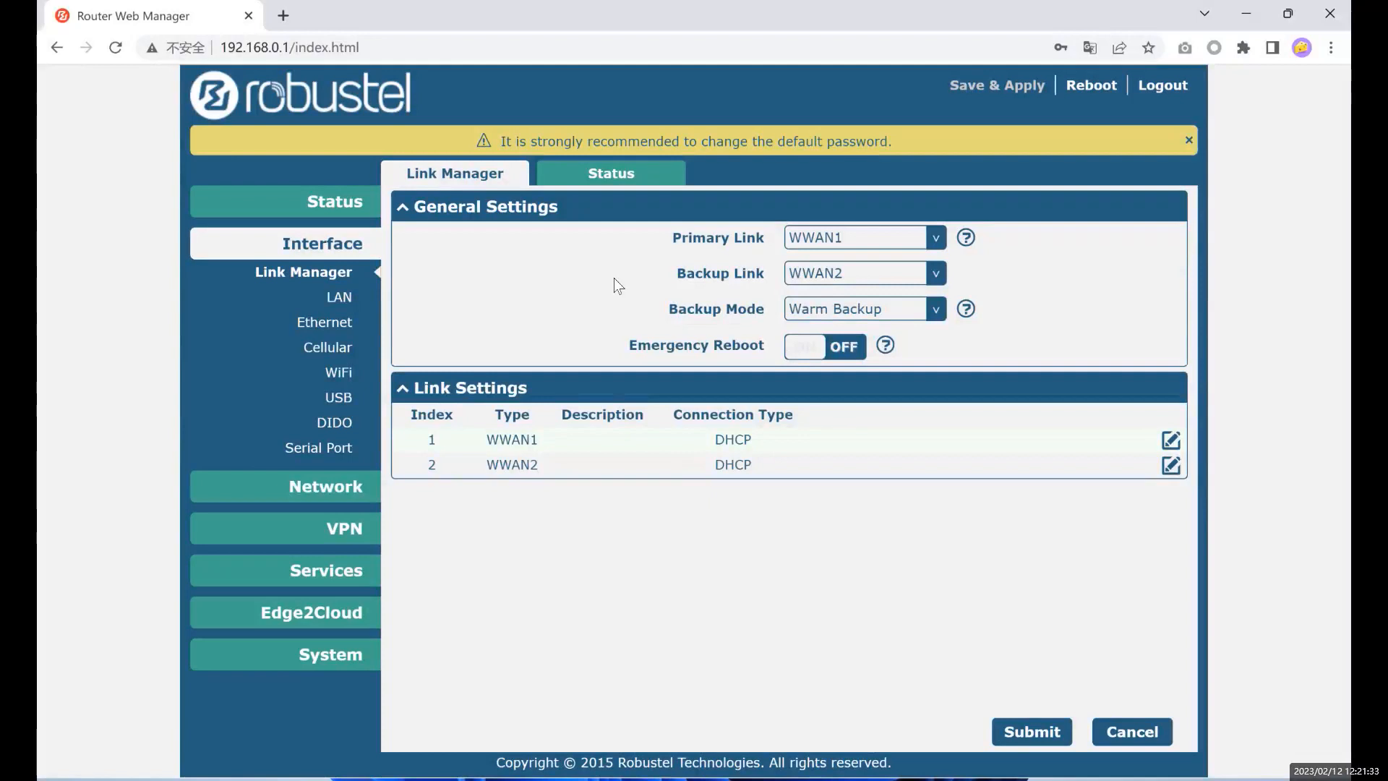
{"action": "left_click_drag", "start_coordinate": [753, 273], "coordinate": [753, 273]}
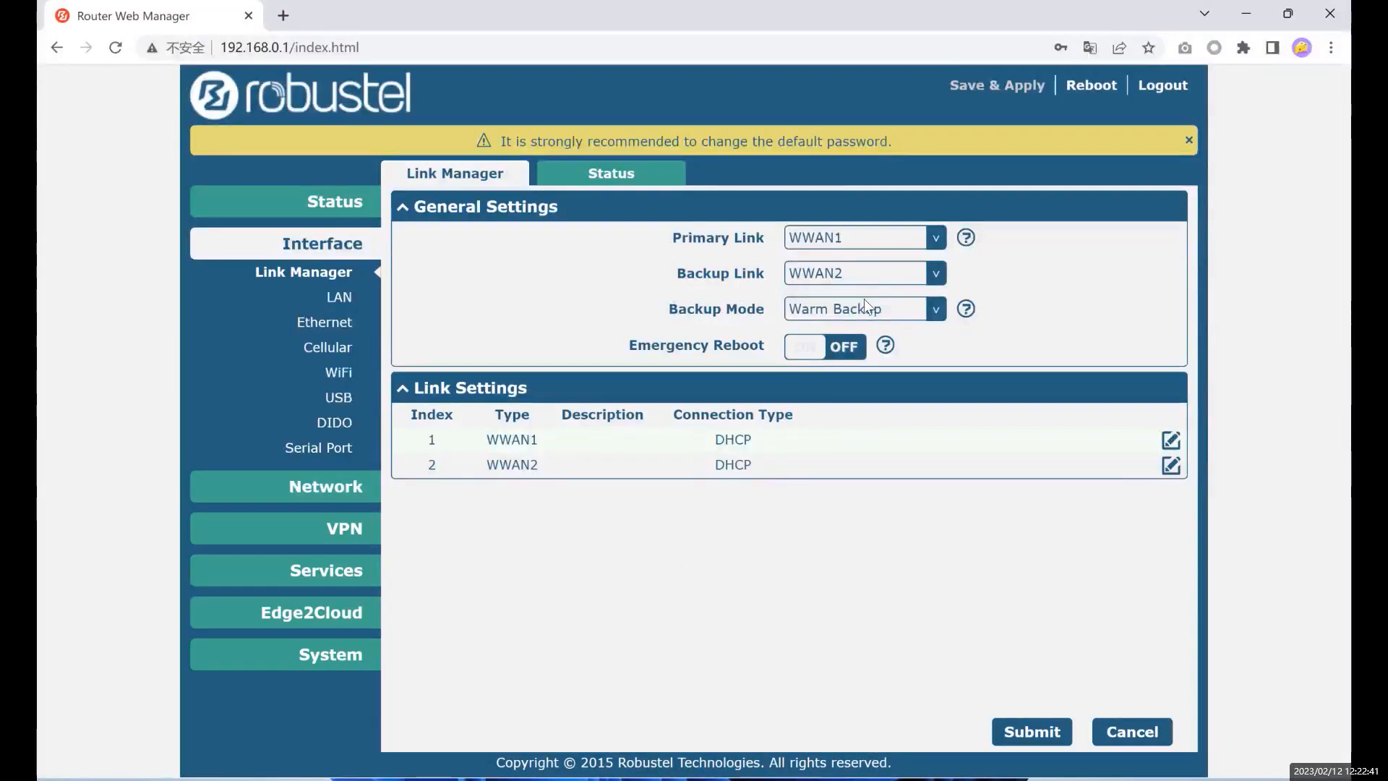
- Cycle the Backup Mode dropdown through Load Balancing, Cold Backup and Warm Backup
{"action": "key", "text": "Down"}
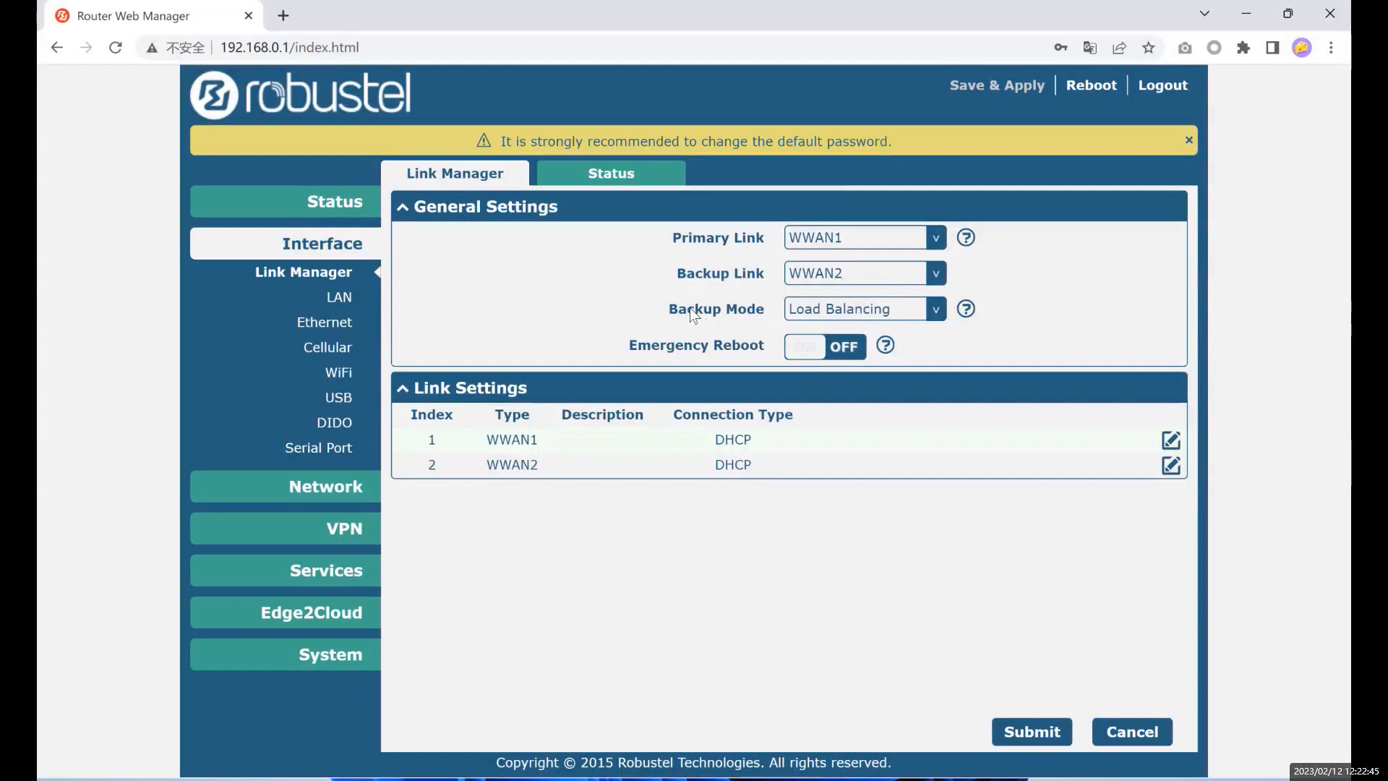
{"action": "left_click", "coordinate": [762, 306]}
{"action": "left_click", "coordinate": [834, 326]}
{"action": "left_click", "coordinate": [831, 314]}
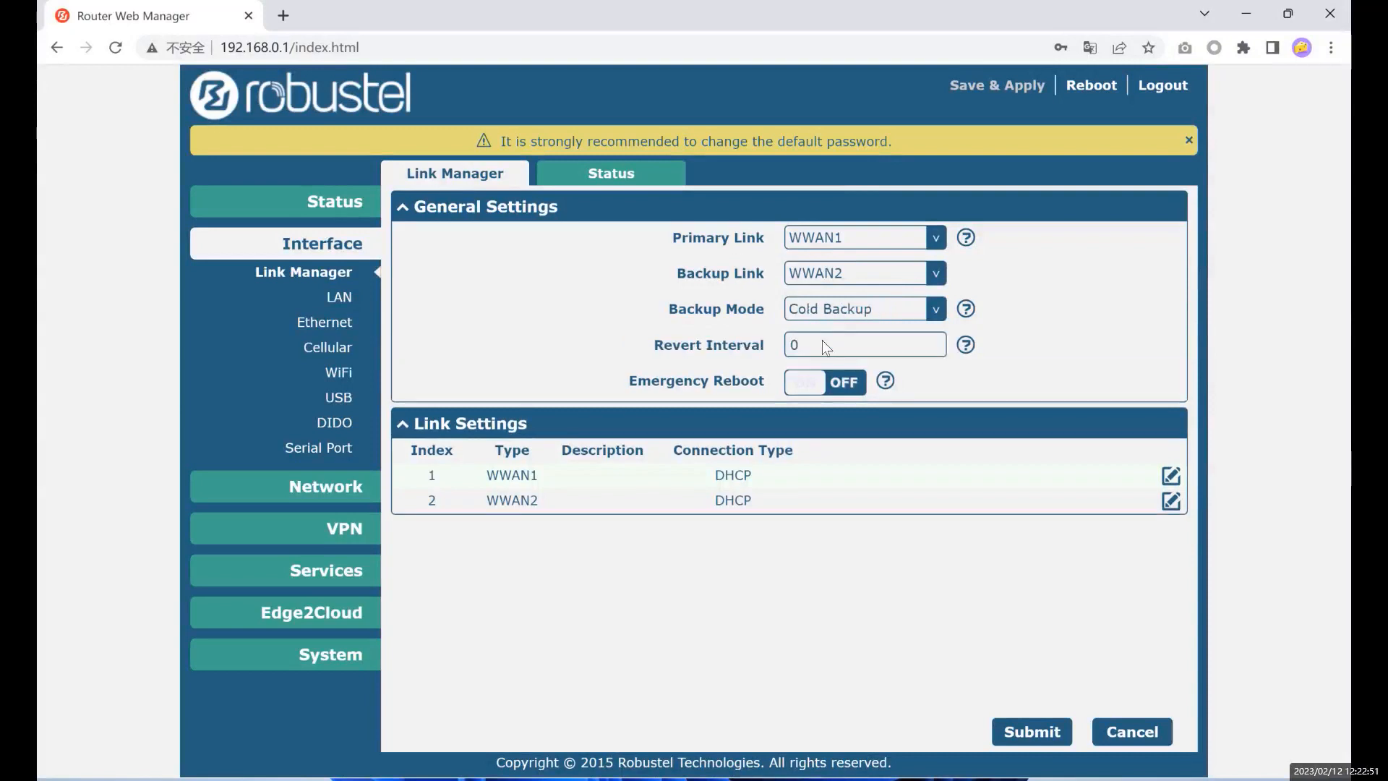
{"action": "left_click", "coordinate": [822, 340]}
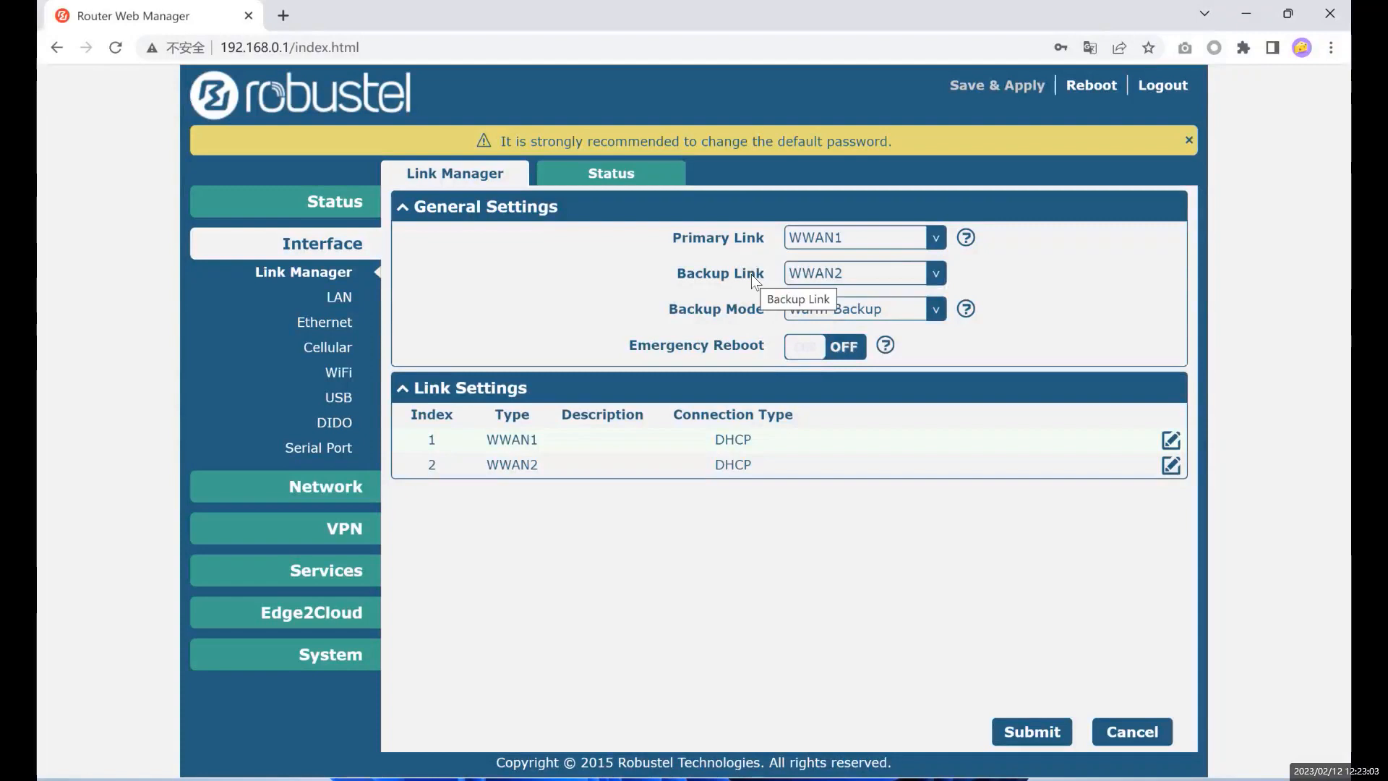
- Highlight the Primary Link and Backup Link setting names on the Link Manager page
{"action": "left_click_drag", "start_coordinate": [673, 238], "coordinate": [760, 238]}
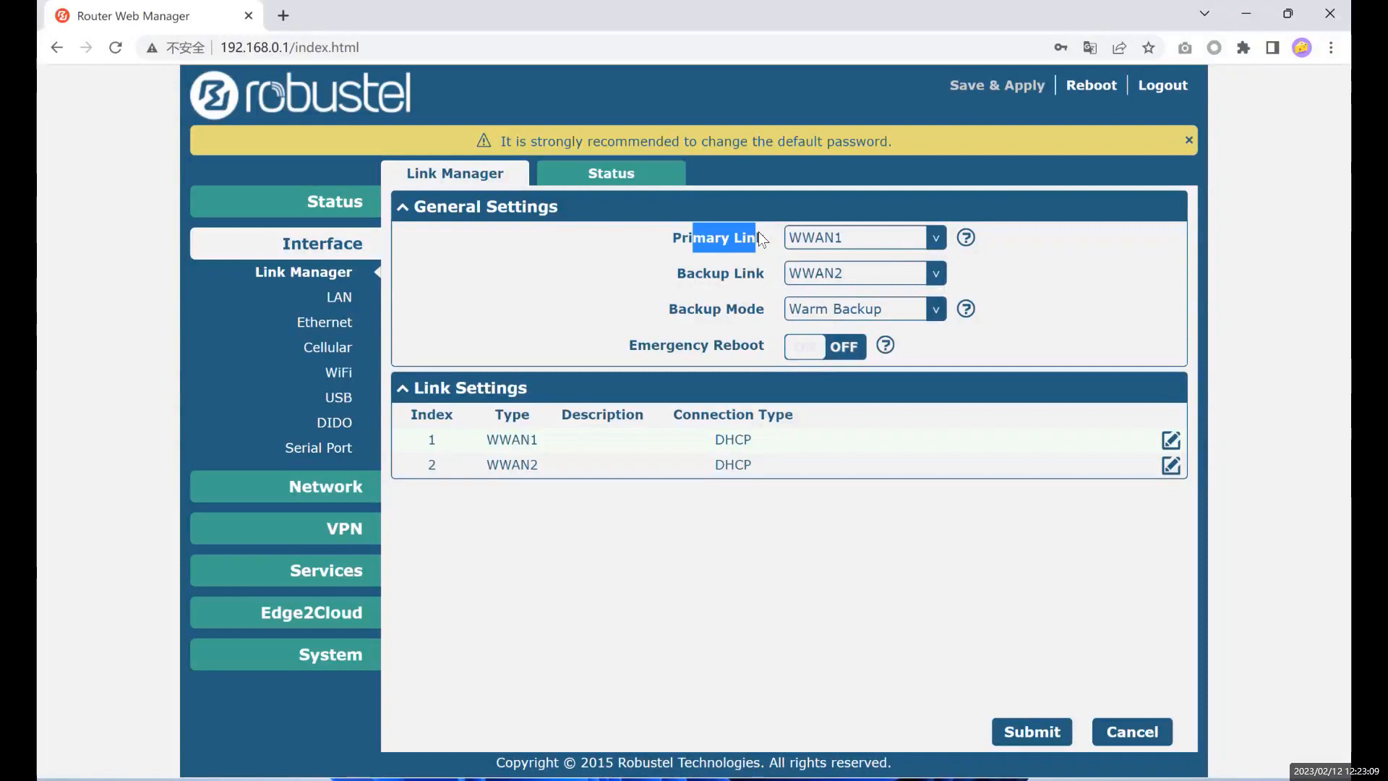
{"action": "scroll", "coordinate": [866, 301], "scroll_direction": "down", "scroll_amount": 1}
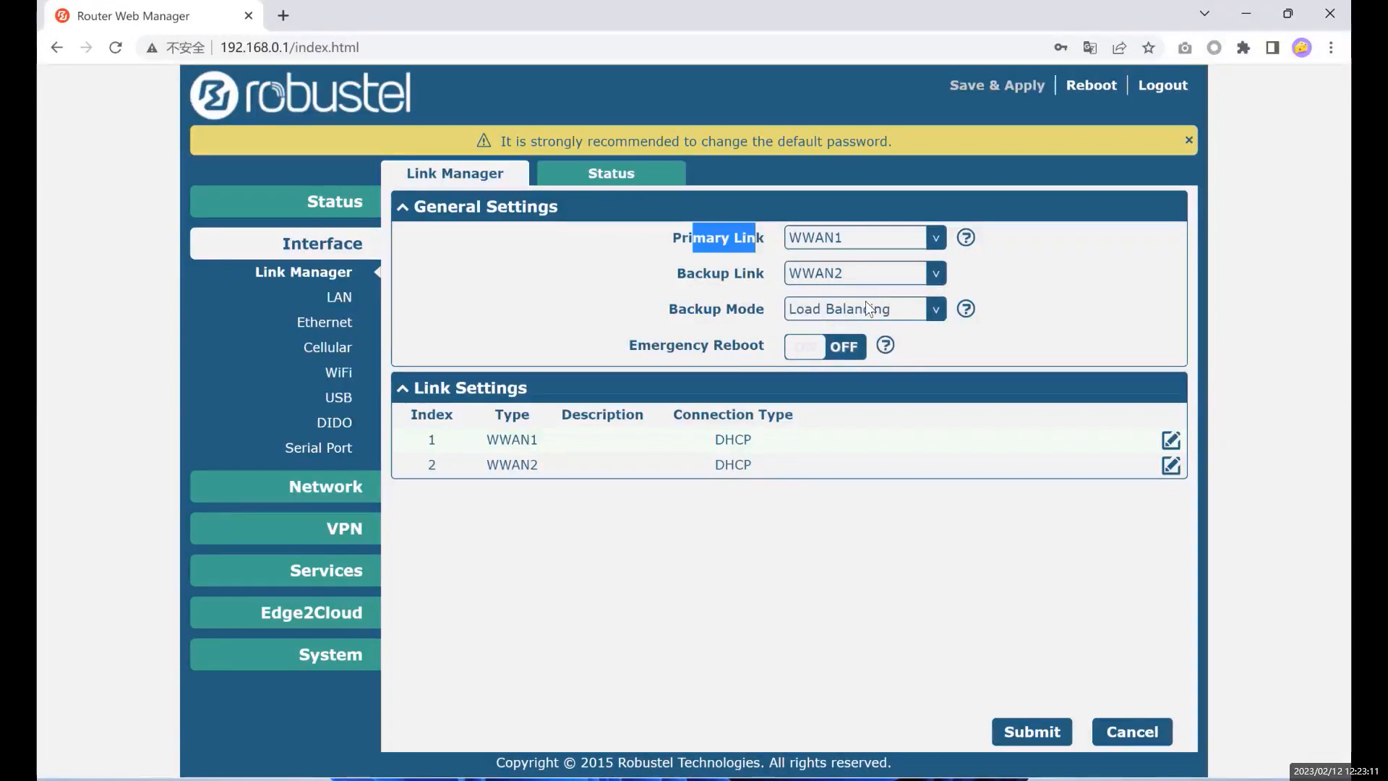
{"action": "left_click", "coordinate": [689, 298]}
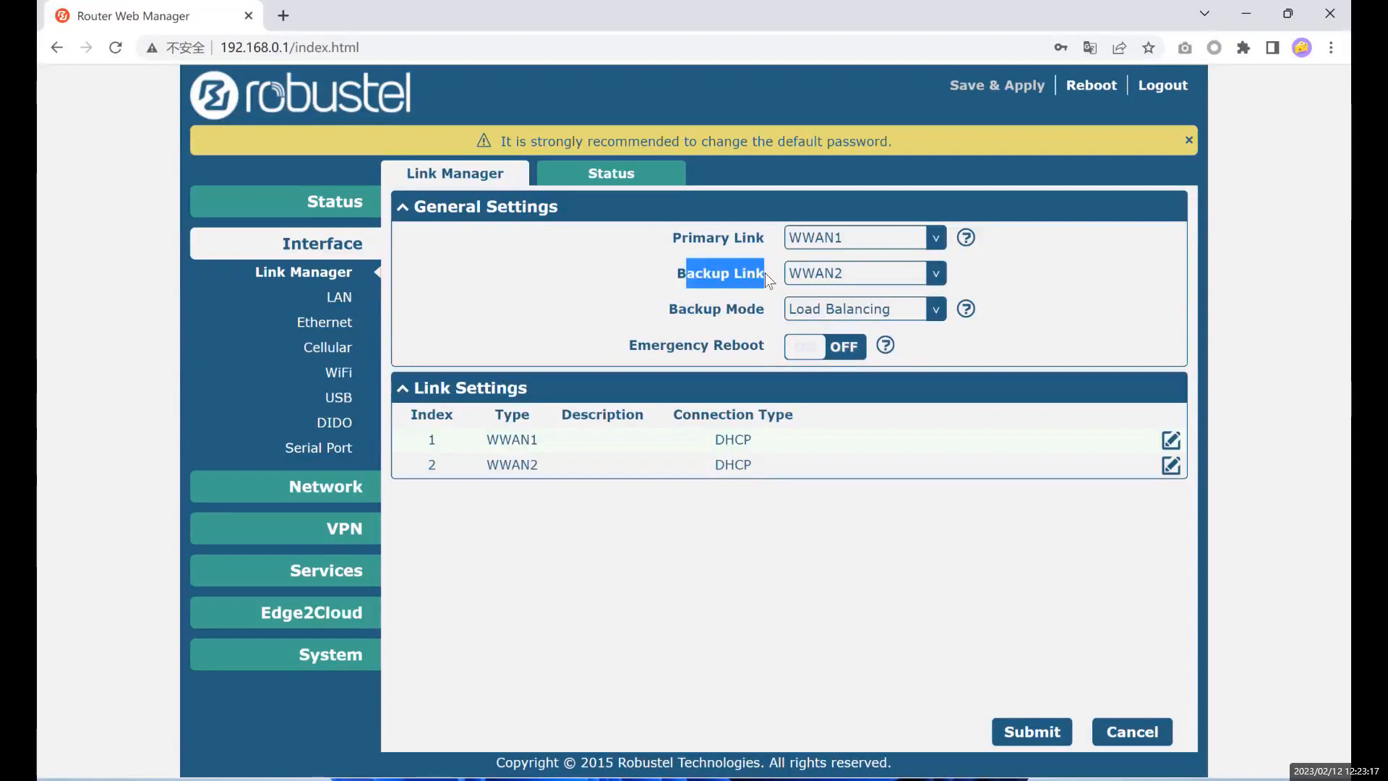
{"action": "left_click", "coordinate": [683, 270]}
{"action": "left_click_drag", "start_coordinate": [751, 272], "coordinate": [751, 272]}
{"action": "left_click_drag", "start_coordinate": [689, 231], "coordinate": [756, 235]}
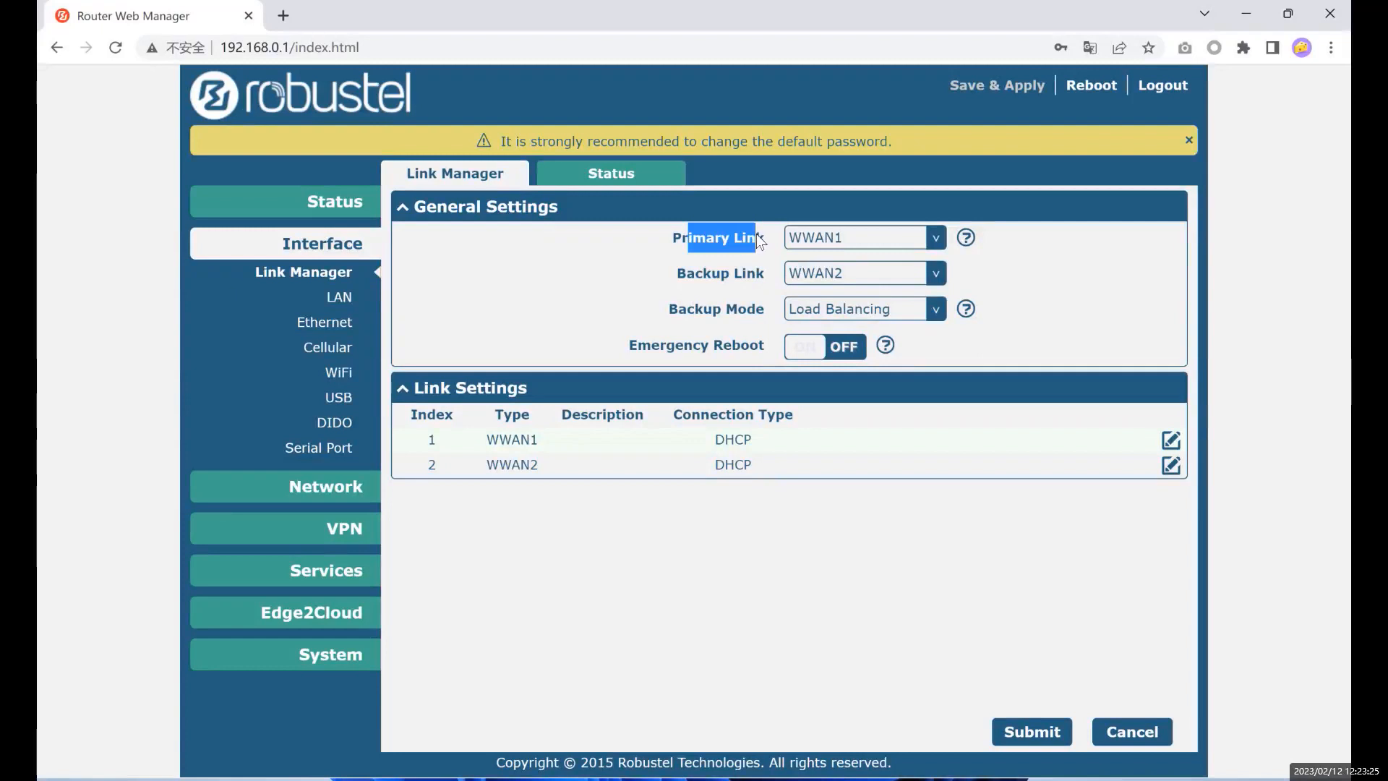
{"action": "left_click_drag", "start_coordinate": [695, 274], "coordinate": [721, 277]}
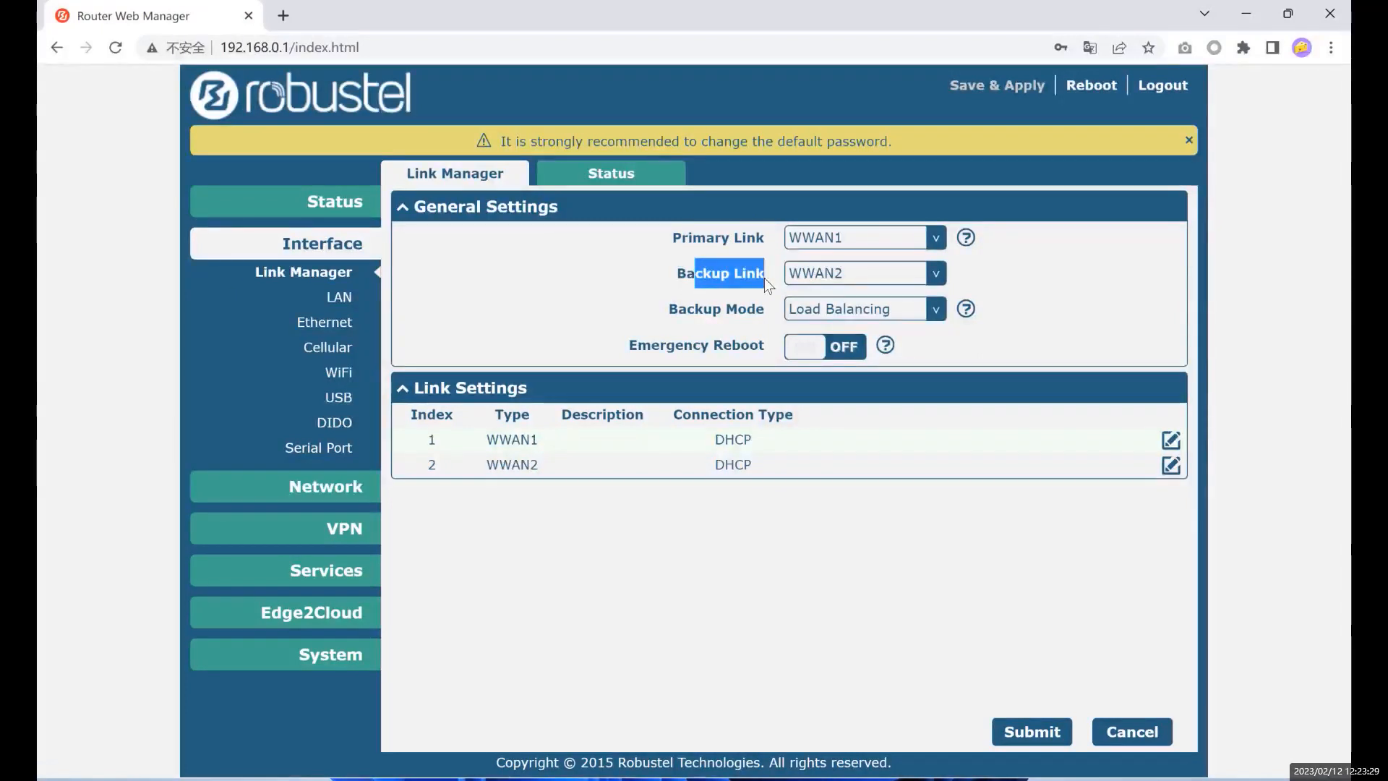
- Switch windows and back, then highlight the Backup and Primary Link names again
{"action": "key", "text": "alt+Tab"}
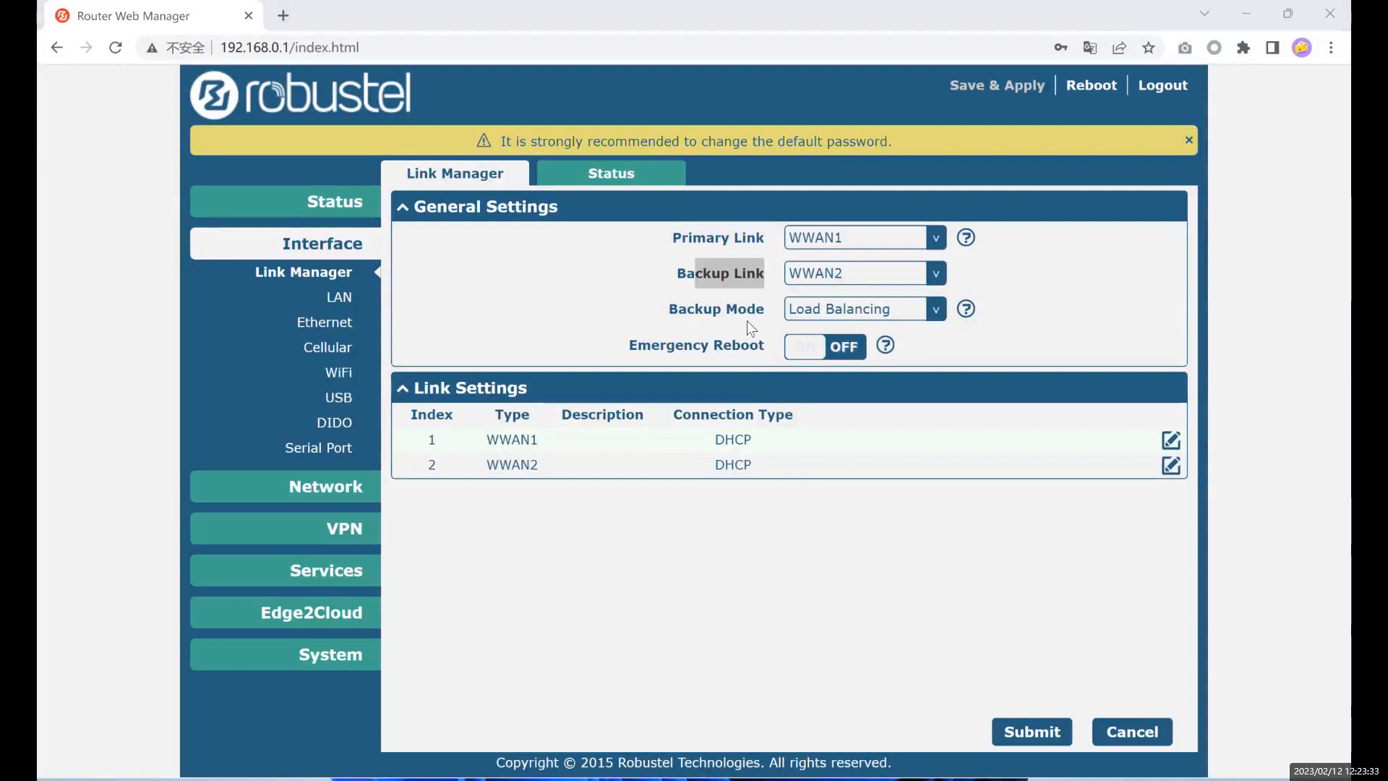
{"action": "left_click", "coordinate": [726, 291]}
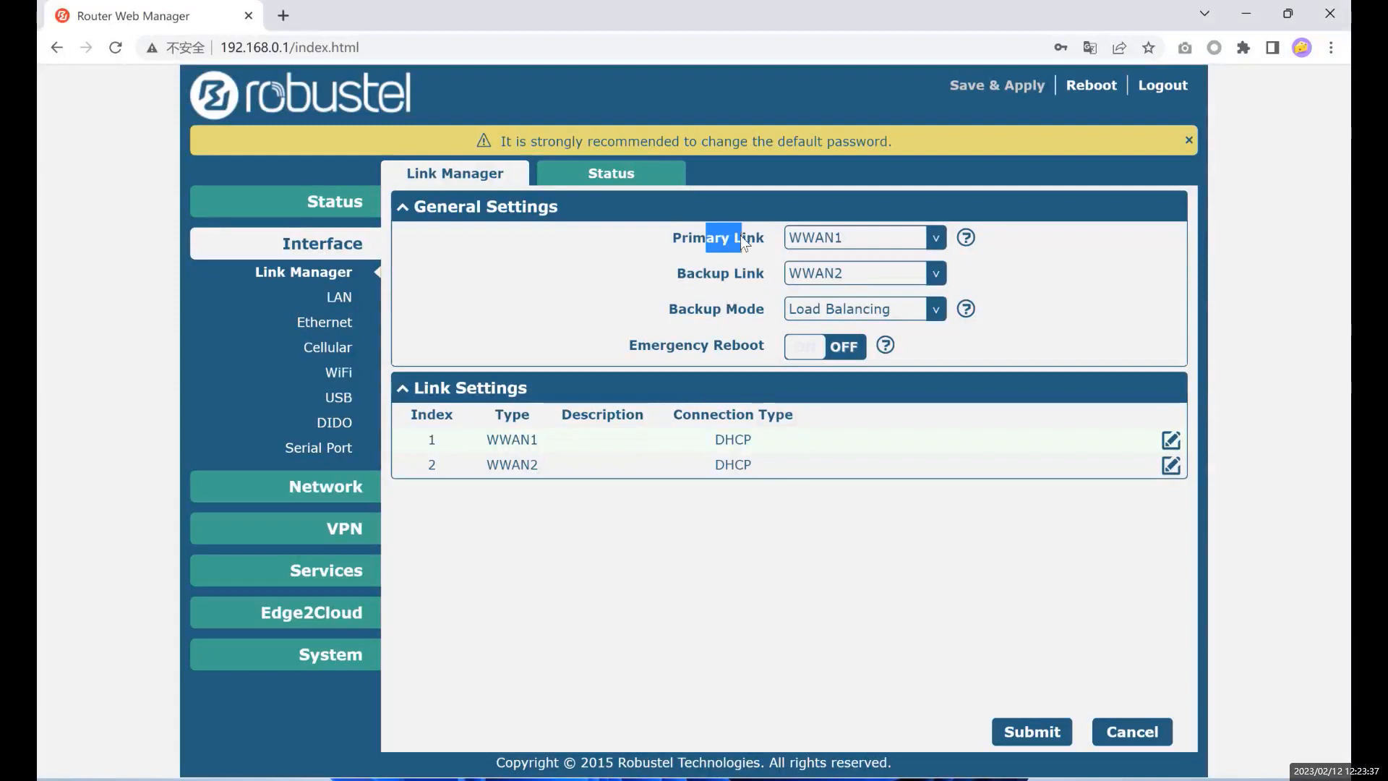
{"action": "left_click_drag", "start_coordinate": [701, 275], "coordinate": [742, 279]}
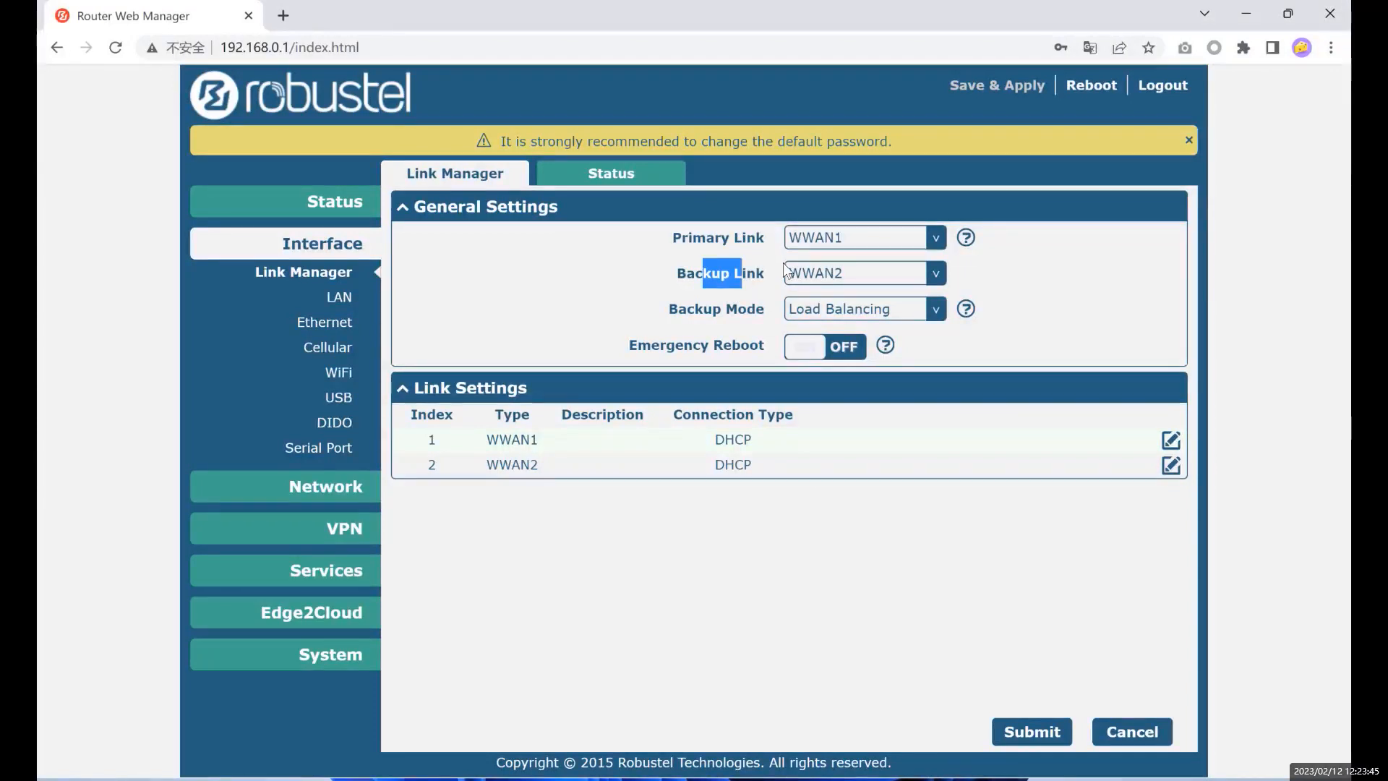
{"action": "left_click_drag", "start_coordinate": [681, 235], "coordinate": [736, 274]}
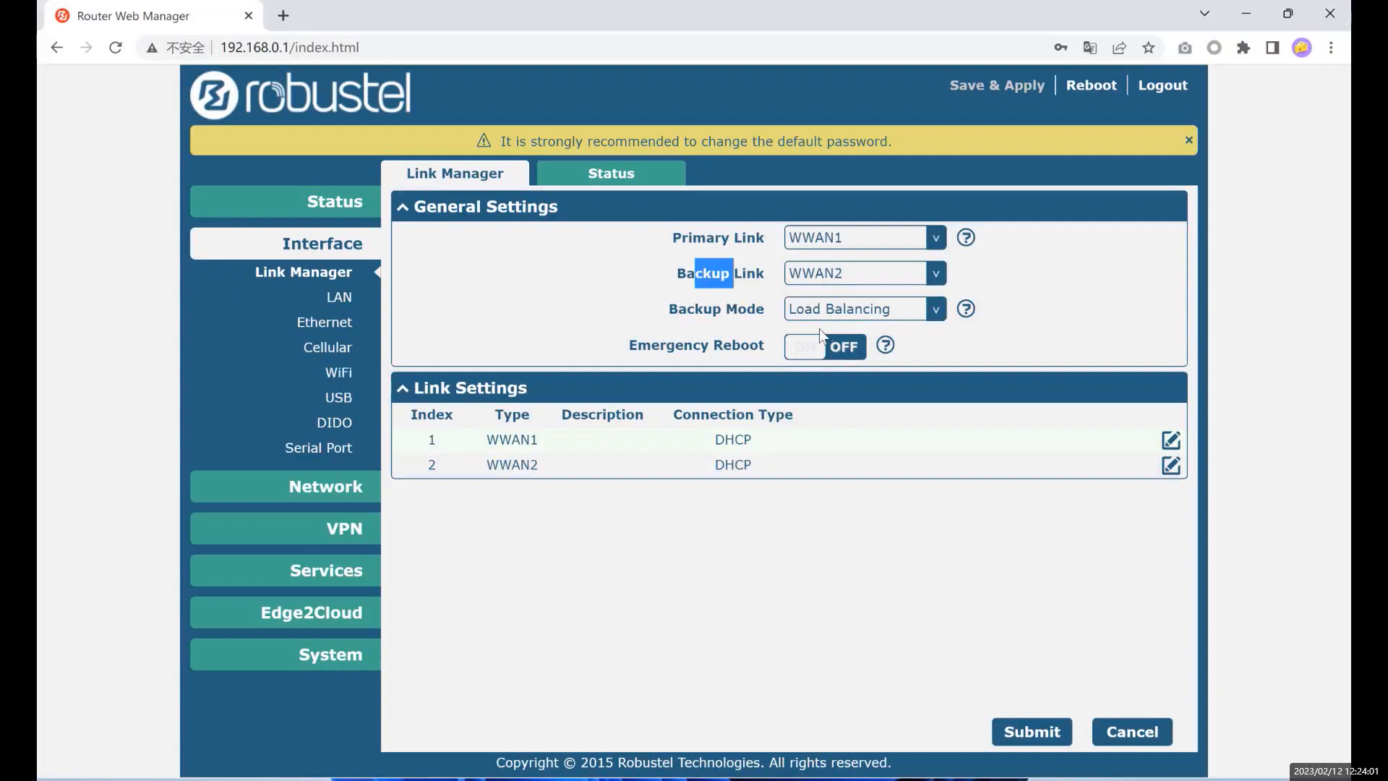
{"action": "key", "text": "alt+Tab"}
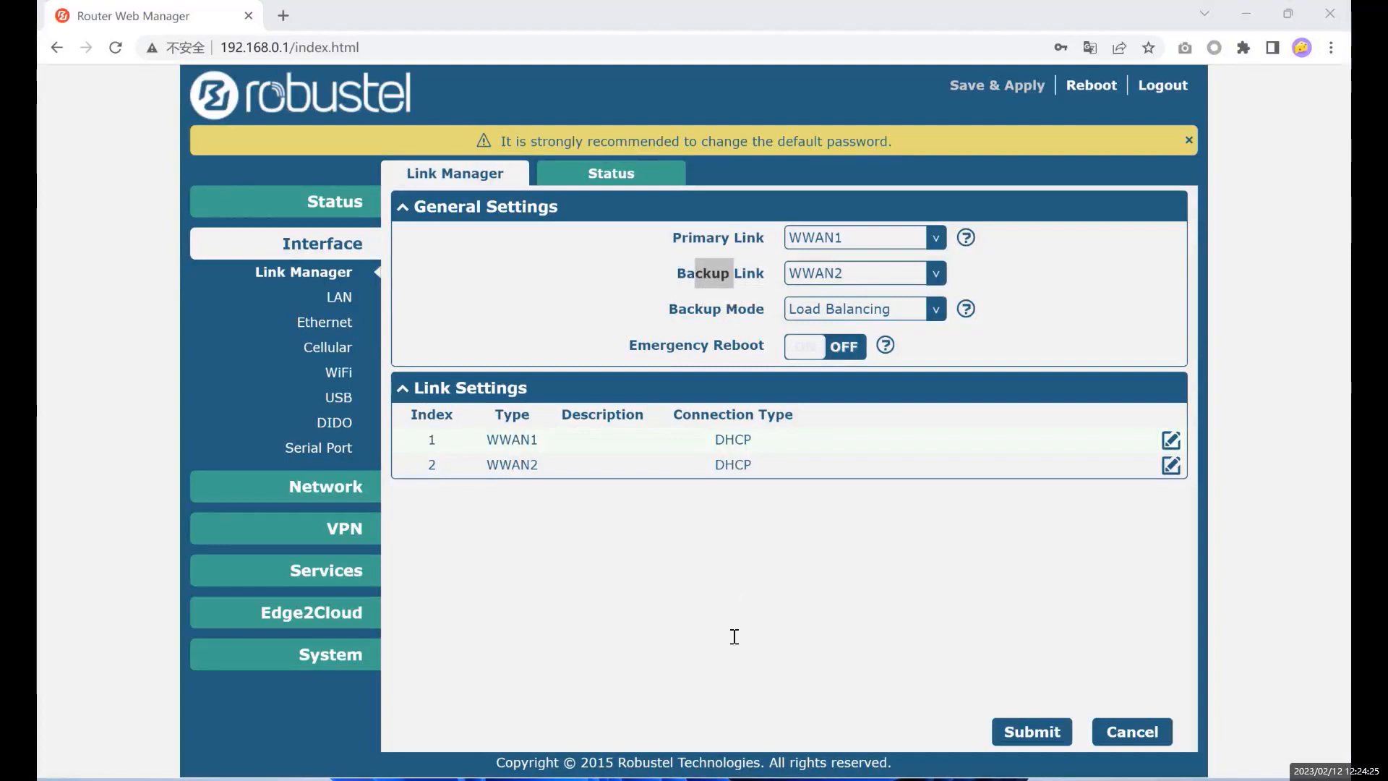
- Turn on Emergency Reboot, review the WWAN1 and WWAN2 Link Settings rows, and edit WWAN1
{"action": "left_click", "coordinate": [841, 352]}
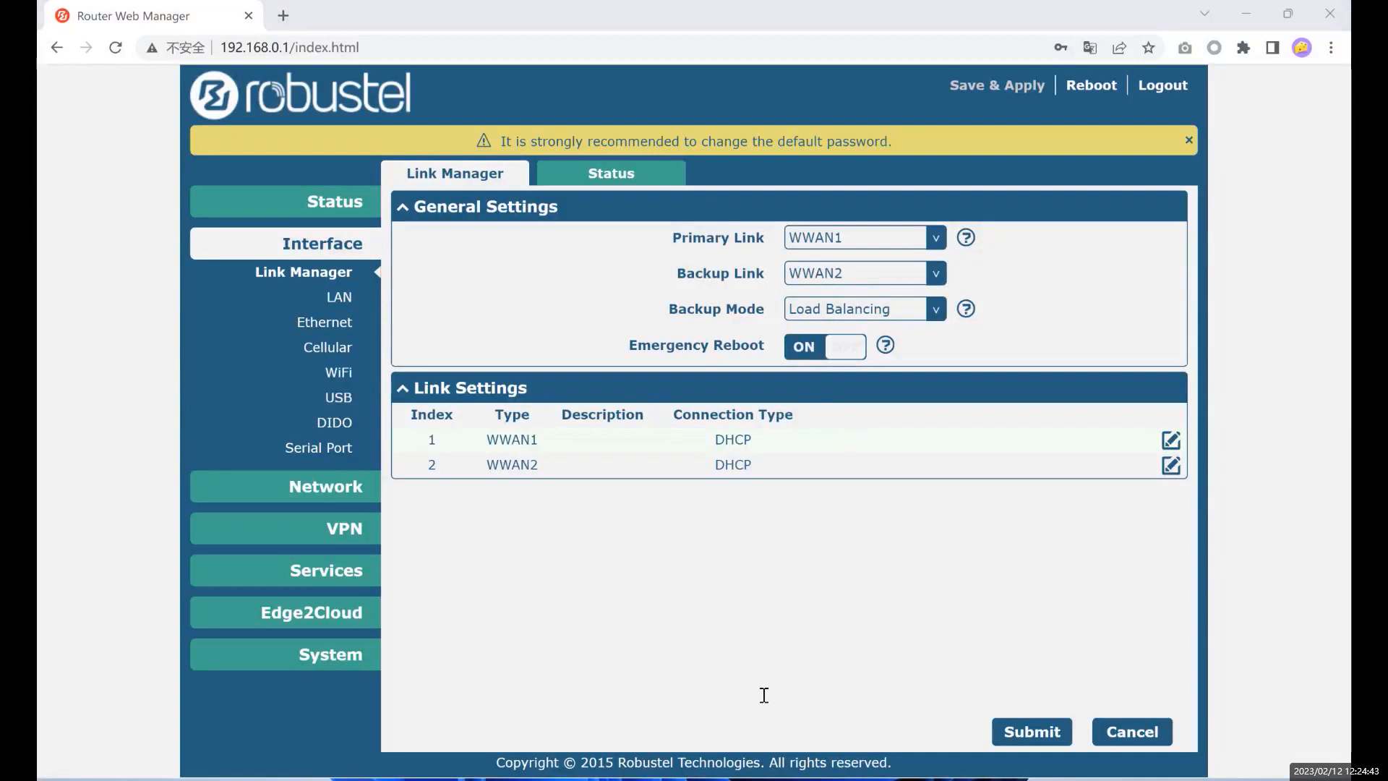
{"action": "left_click_drag", "start_coordinate": [421, 394], "coordinate": [502, 397]}
{"action": "left_click", "coordinate": [499, 396]}
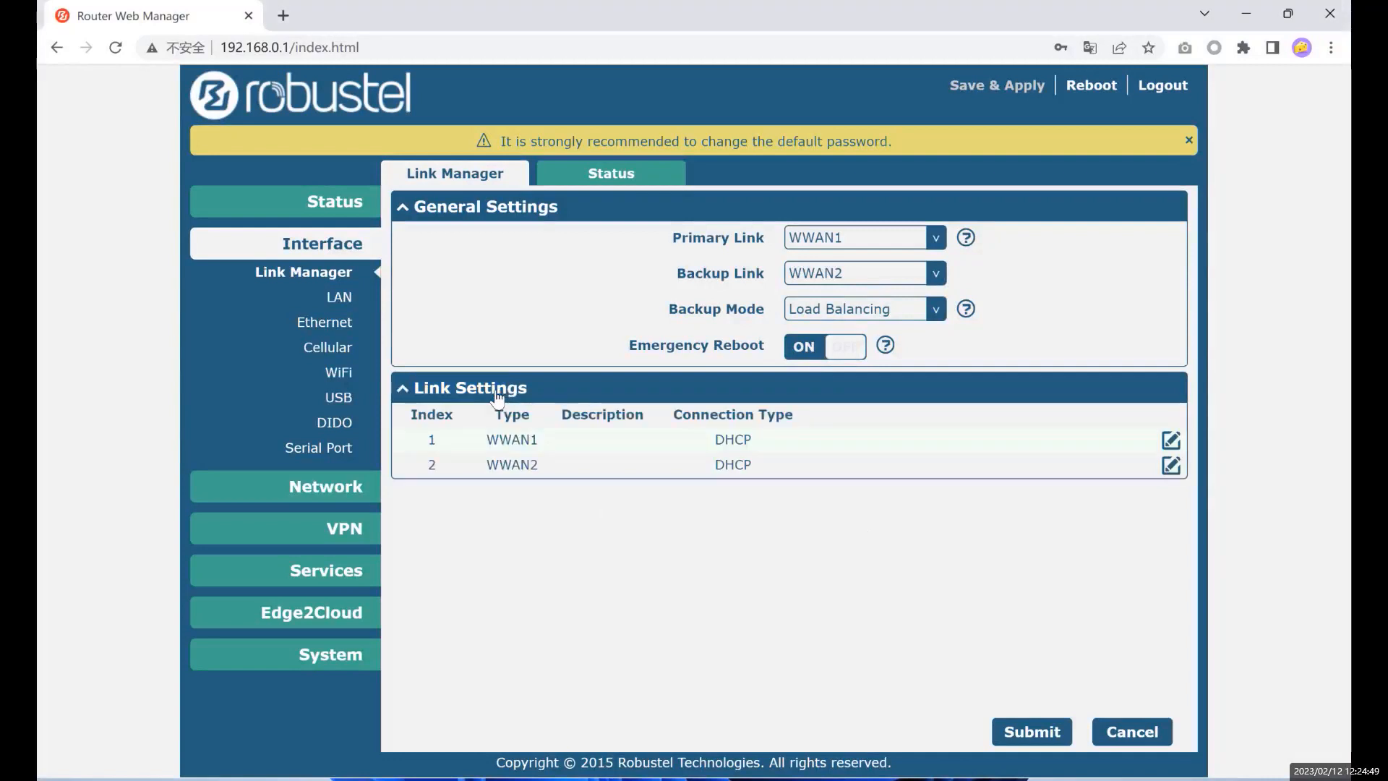
{"action": "left_click_drag", "start_coordinate": [487, 441], "coordinate": [543, 468]}
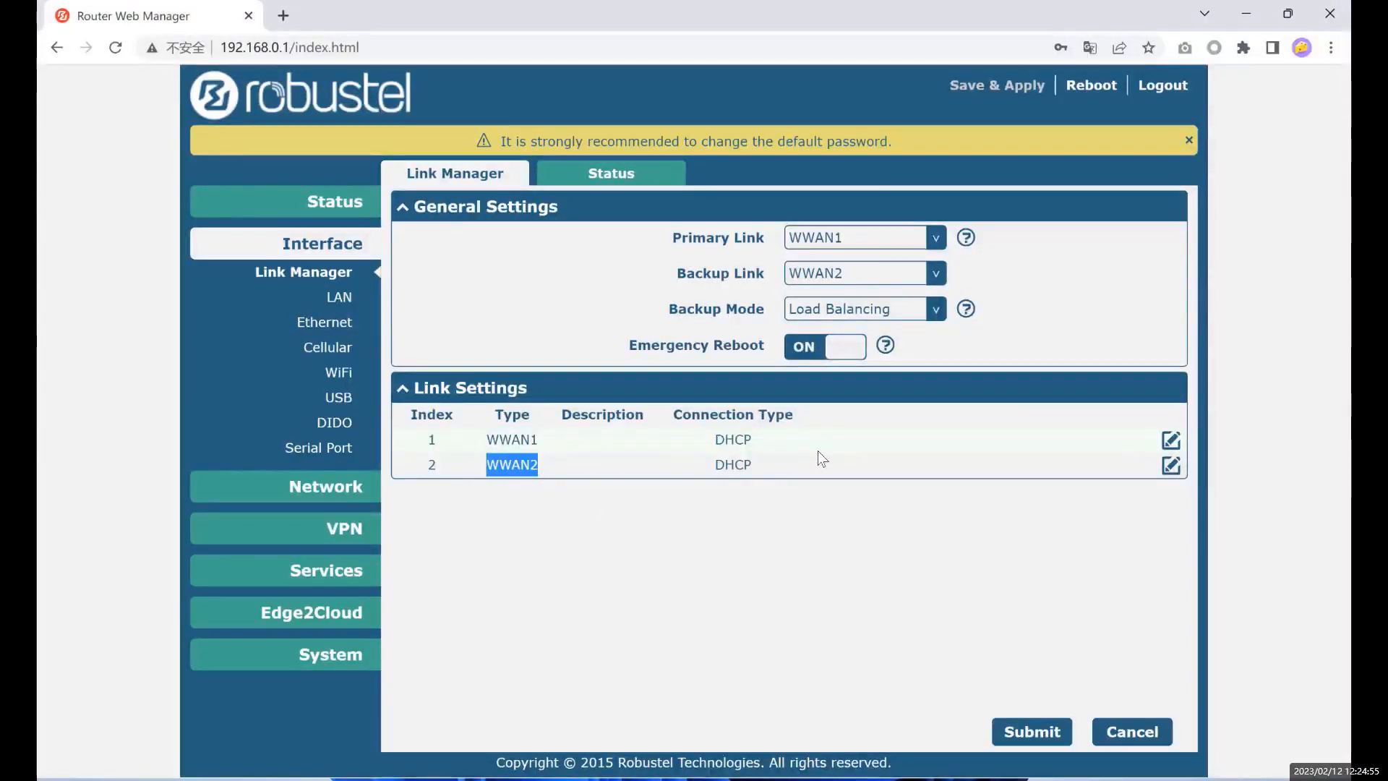
{"action": "left_click_drag", "start_coordinate": [708, 441], "coordinate": [791, 445]}
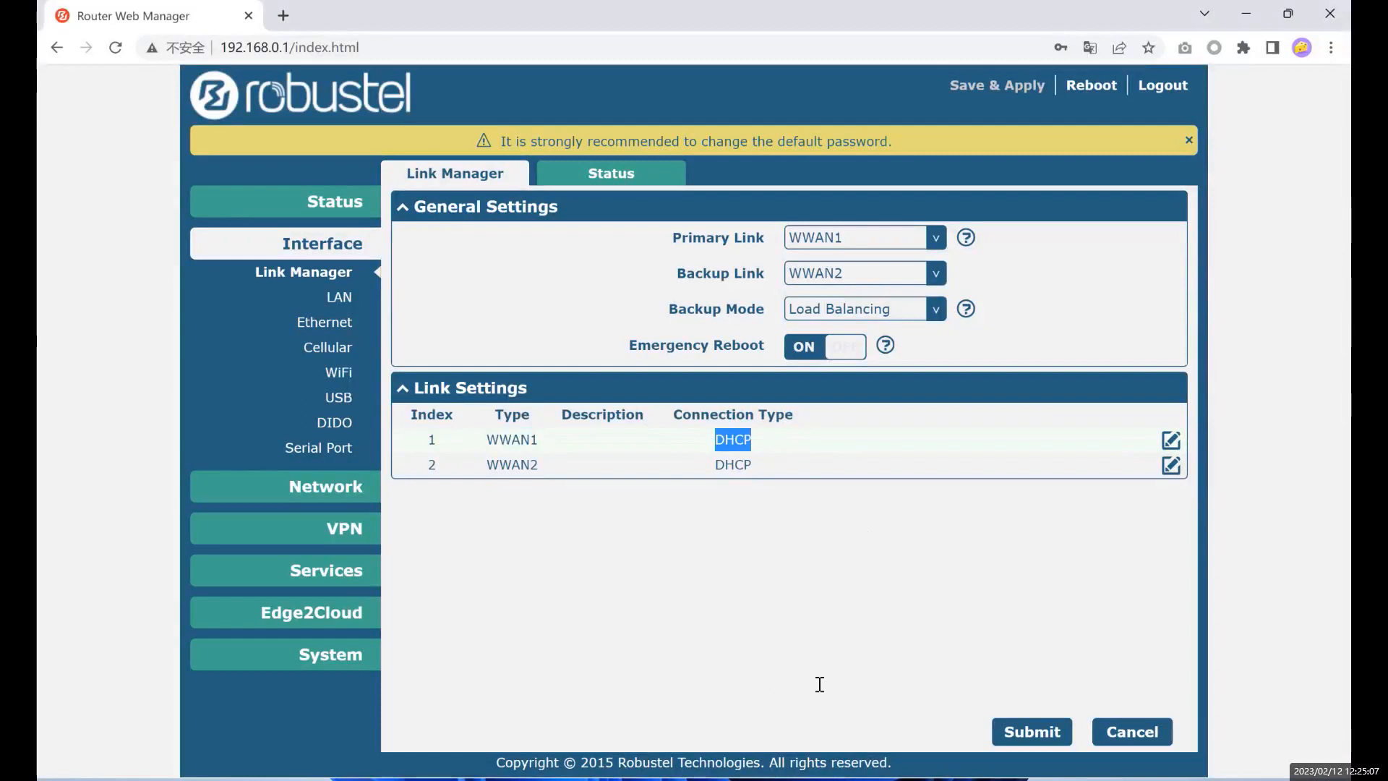
{"action": "left_click", "coordinate": [1171, 440]}
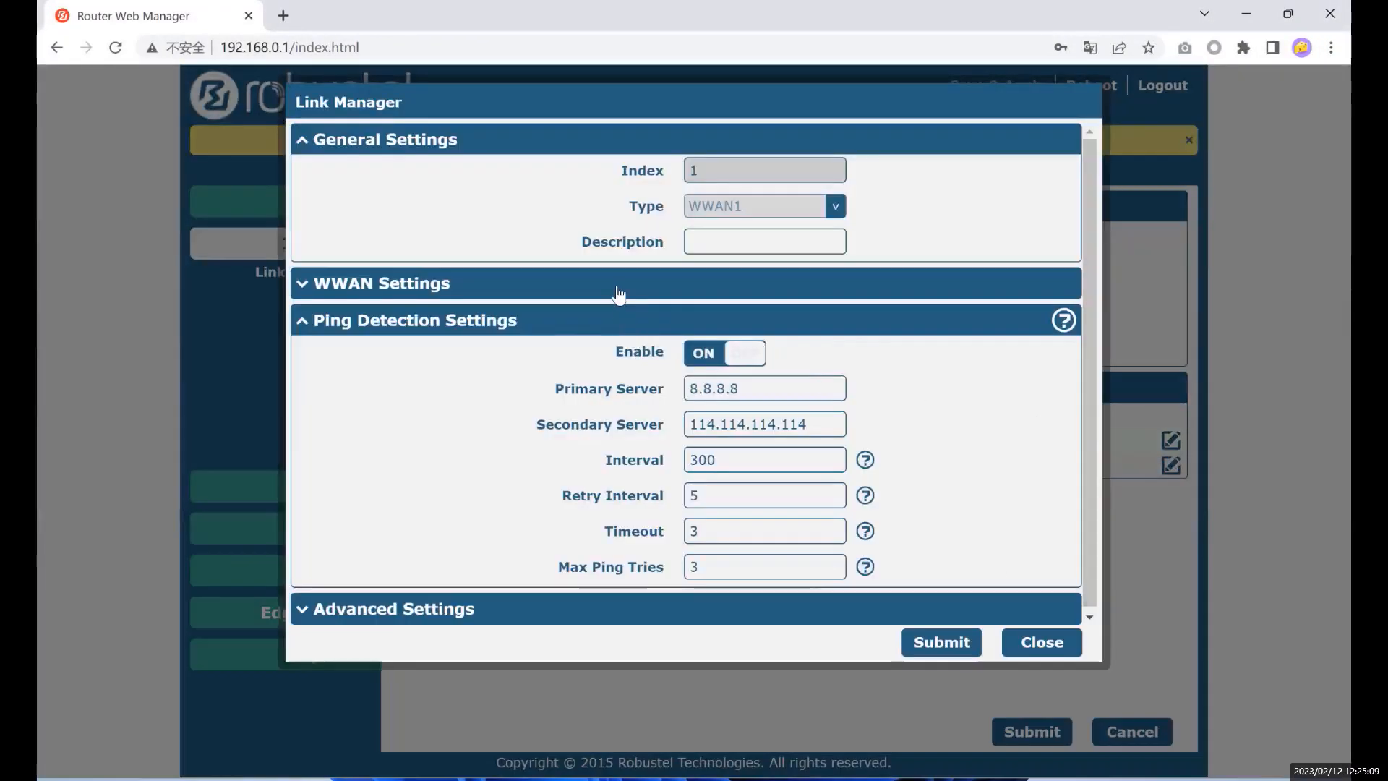
- Expand WWAN Settings, highlight the Description label and toggle Automatic APN Selection off and on
{"action": "left_click", "coordinate": [618, 292]}
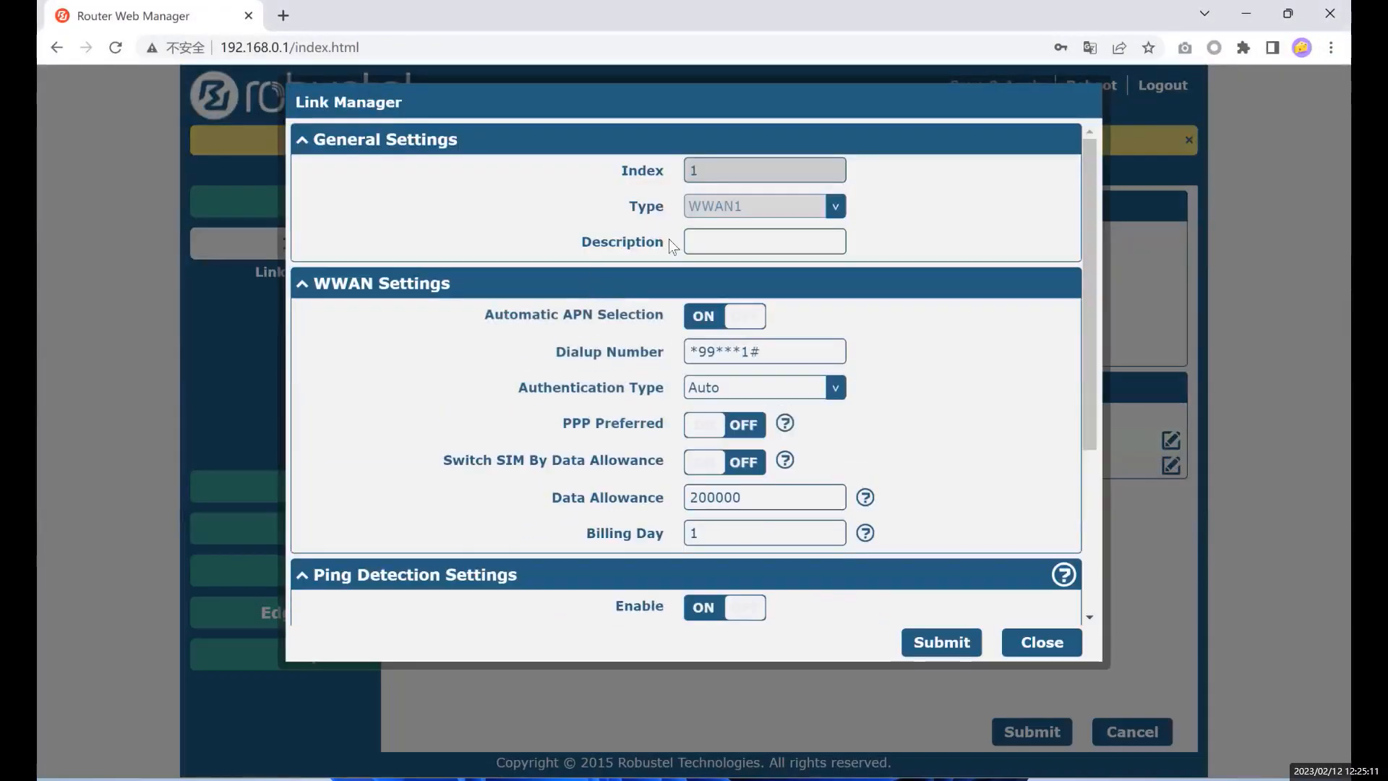
{"action": "left_click", "coordinate": [723, 243]}
{"action": "left_click_drag", "start_coordinate": [583, 242], "coordinate": [645, 242]}
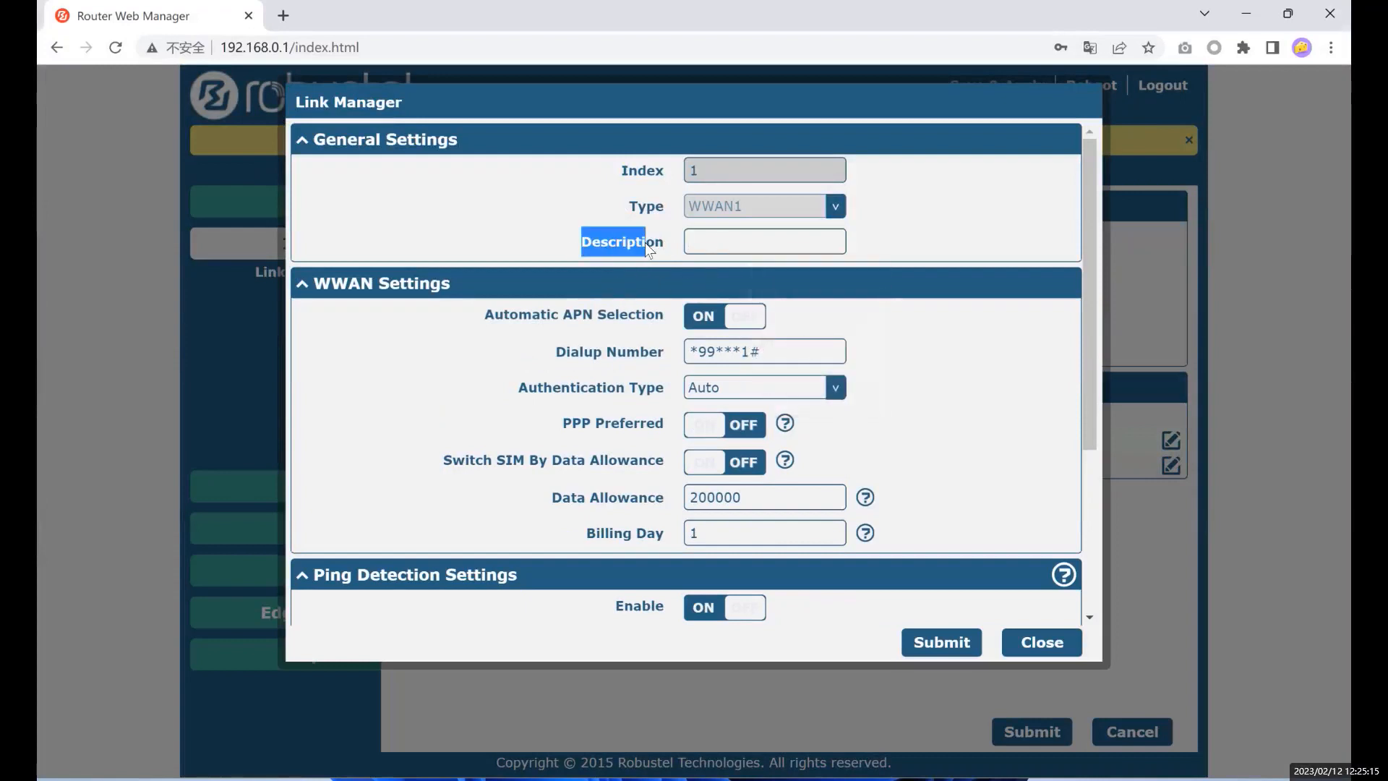
{"action": "left_click", "coordinate": [474, 363]}
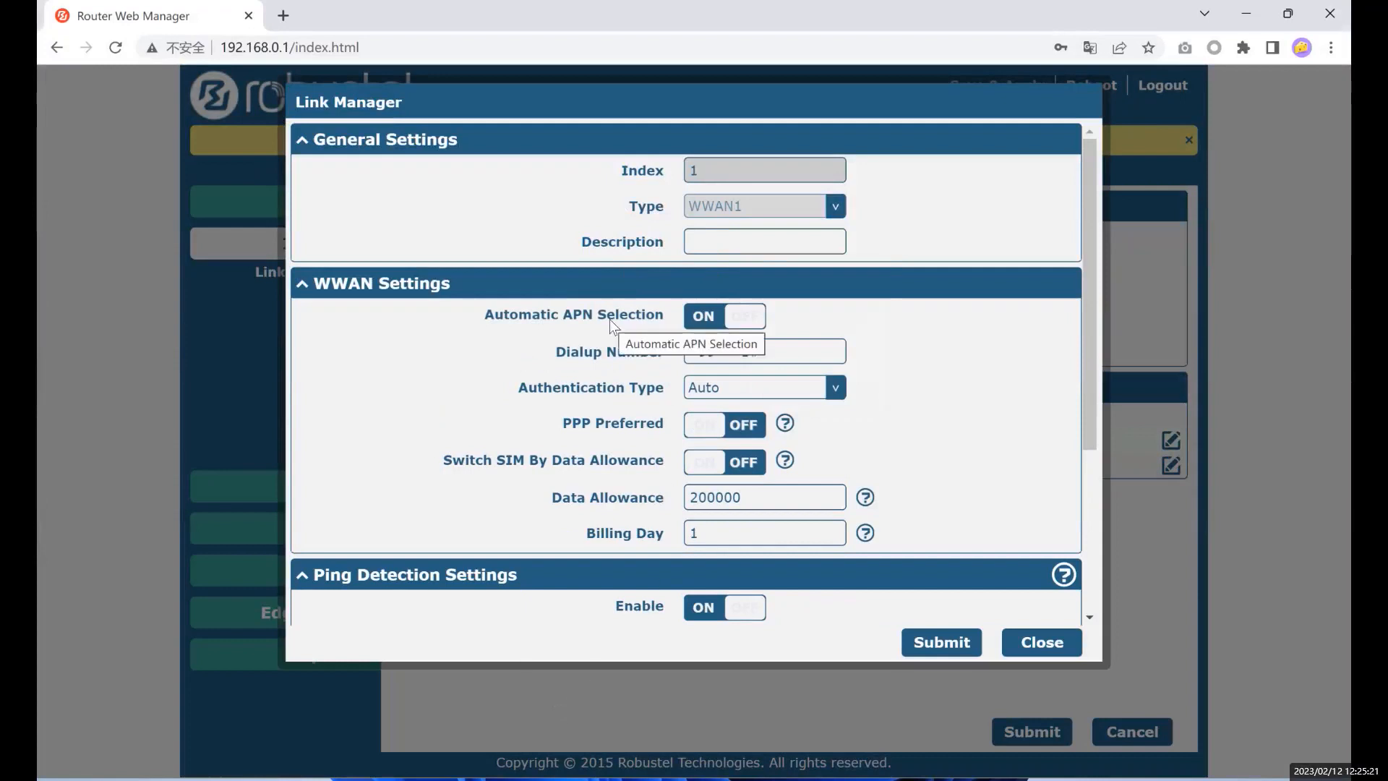
{"action": "left_click", "coordinate": [692, 319]}
{"action": "left_click", "coordinate": [693, 320]}
{"action": "left_click_drag", "start_coordinate": [497, 318], "coordinate": [653, 316]}
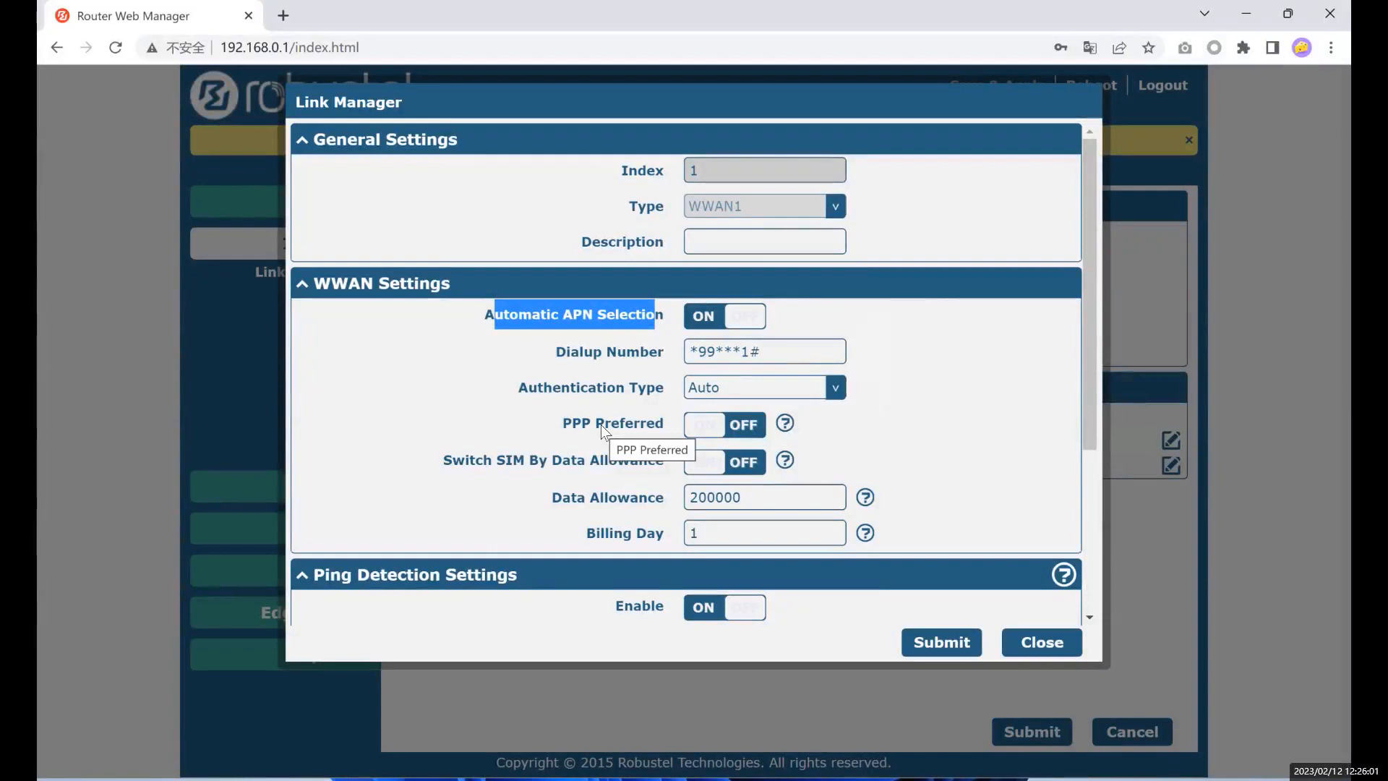
- Turn Automatic APN Selection off and replace the APN 'internet' with 'vodafone'
{"action": "left_click", "coordinate": [702, 322]}
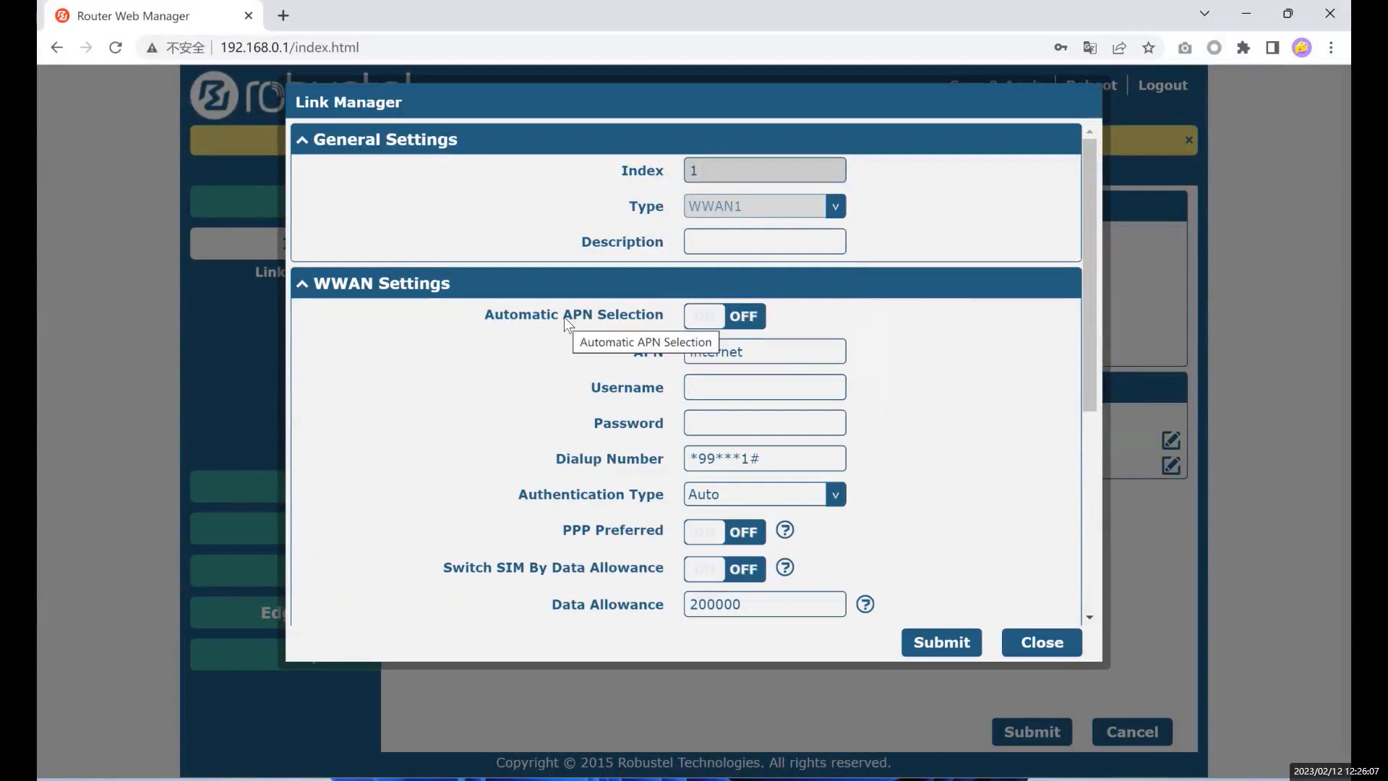
{"action": "double_click", "coordinate": [763, 354]}
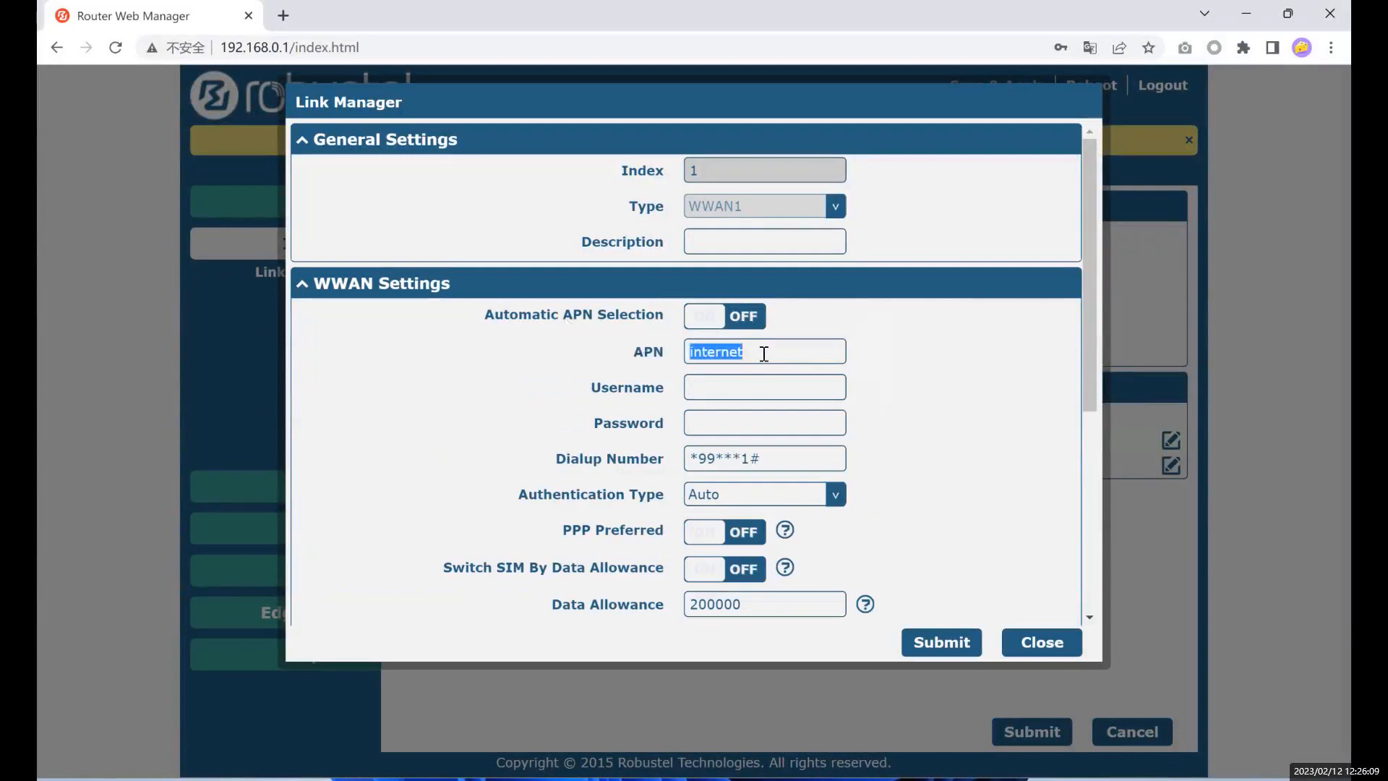
{"action": "key", "text": "BackSpace"}
{"action": "type", "text": "fd"}
{"action": "key", "text": "BackSpace"}
{"action": "key", "text": "BackSpace"}
{"action": "type", "text": "vodafone"}
{"action": "key", "text": "BackSpace"}
{"action": "type", "text": "one"}
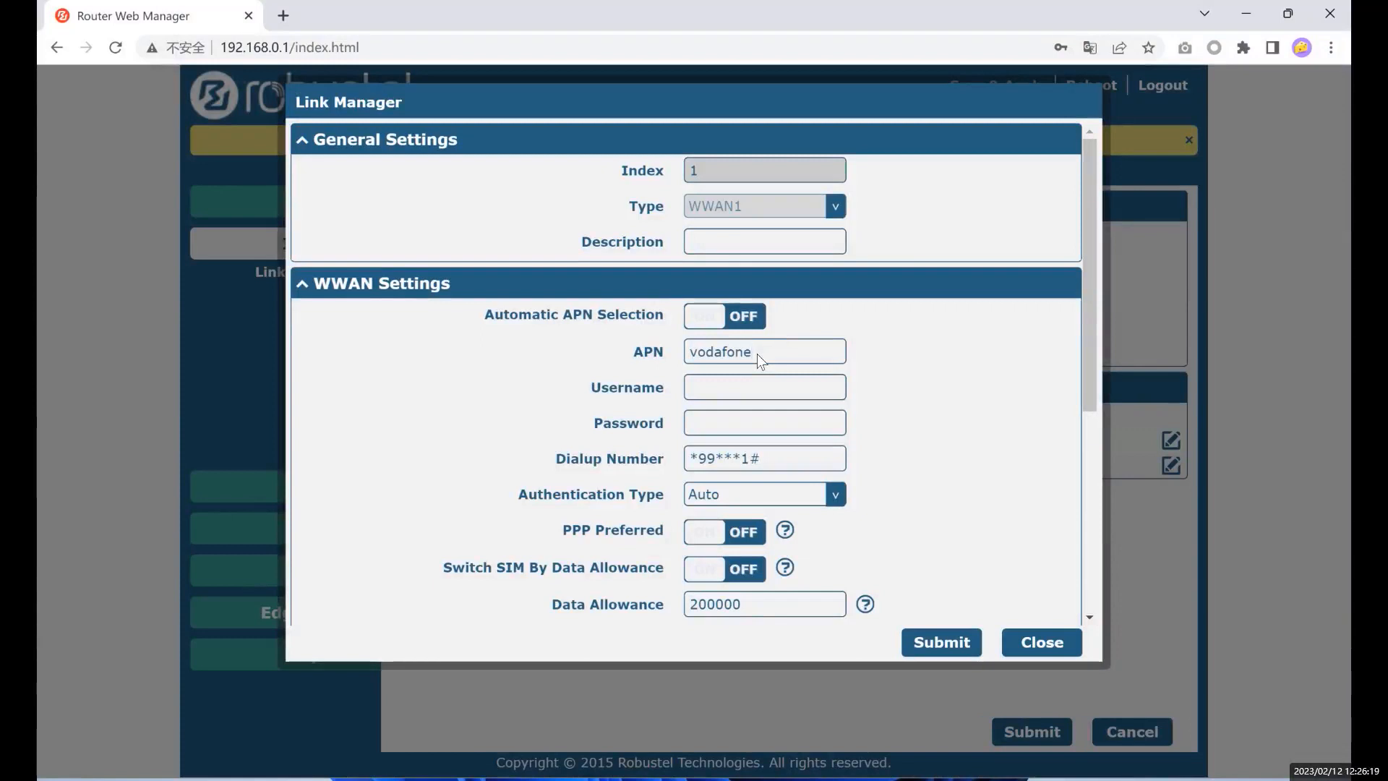
- Review the Username, Password, Dialup Number, Authentication Type and PPP Preferred fields, then close the dialog
{"action": "left_click", "coordinate": [705, 415]}
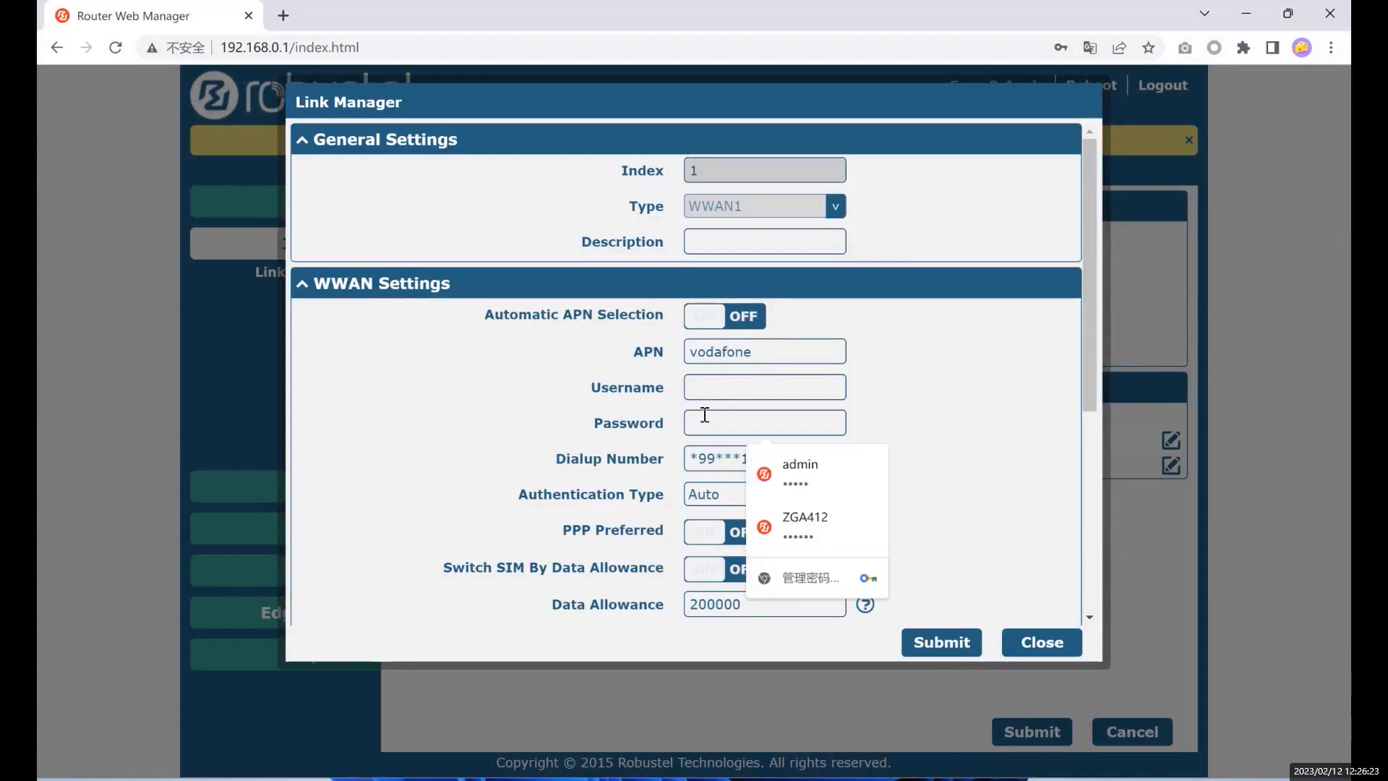
{"action": "left_click", "coordinate": [628, 422]}
{"action": "left_click", "coordinate": [703, 384]}
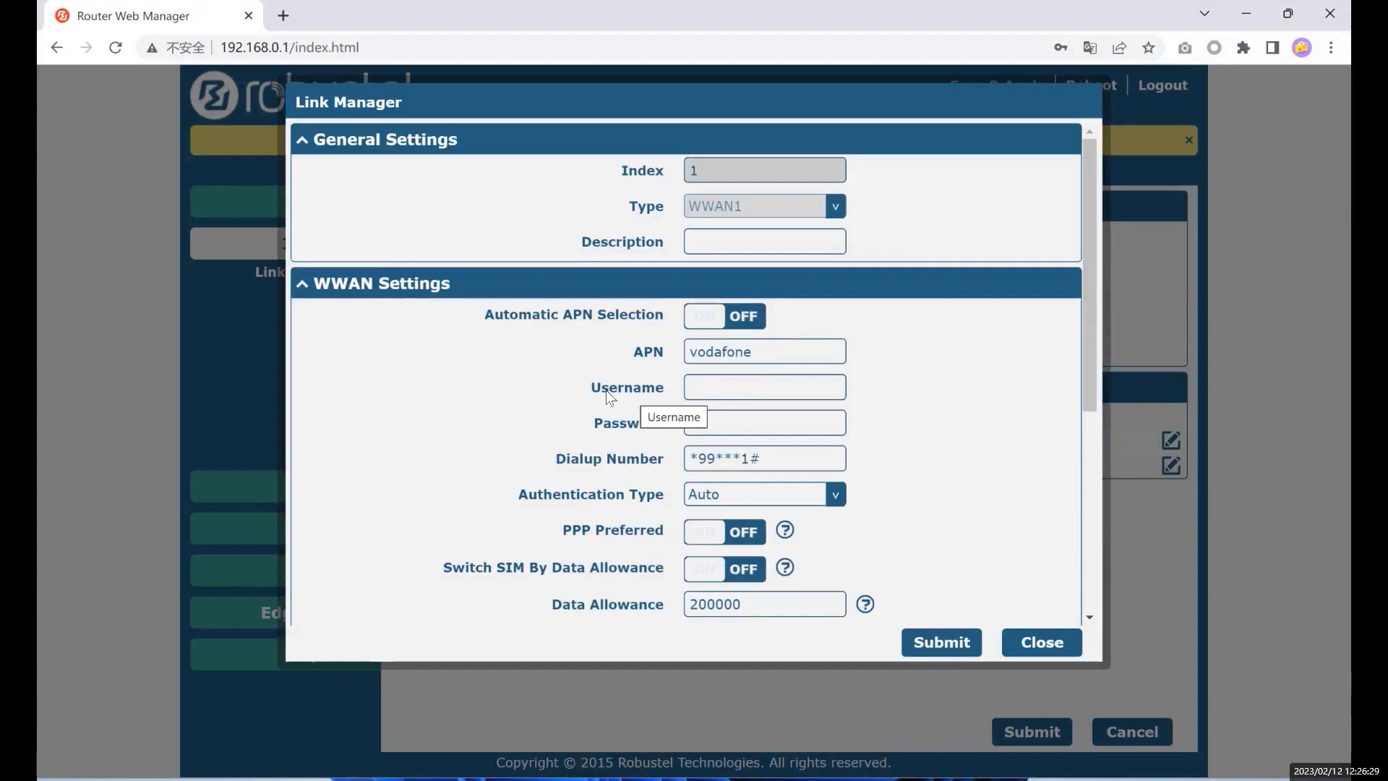
{"action": "left_click", "coordinate": [640, 427]}
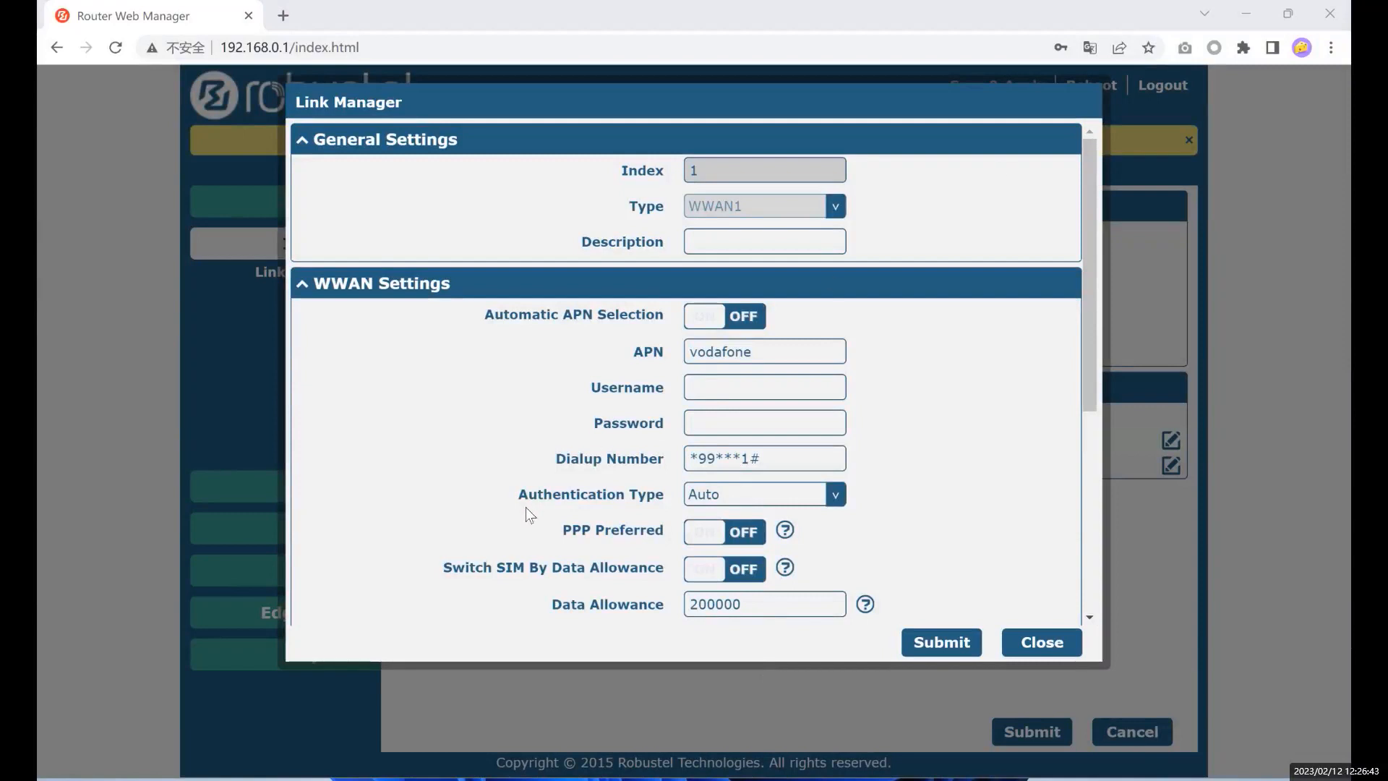
{"action": "left_click_drag", "start_coordinate": [557, 459], "coordinate": [631, 458]}
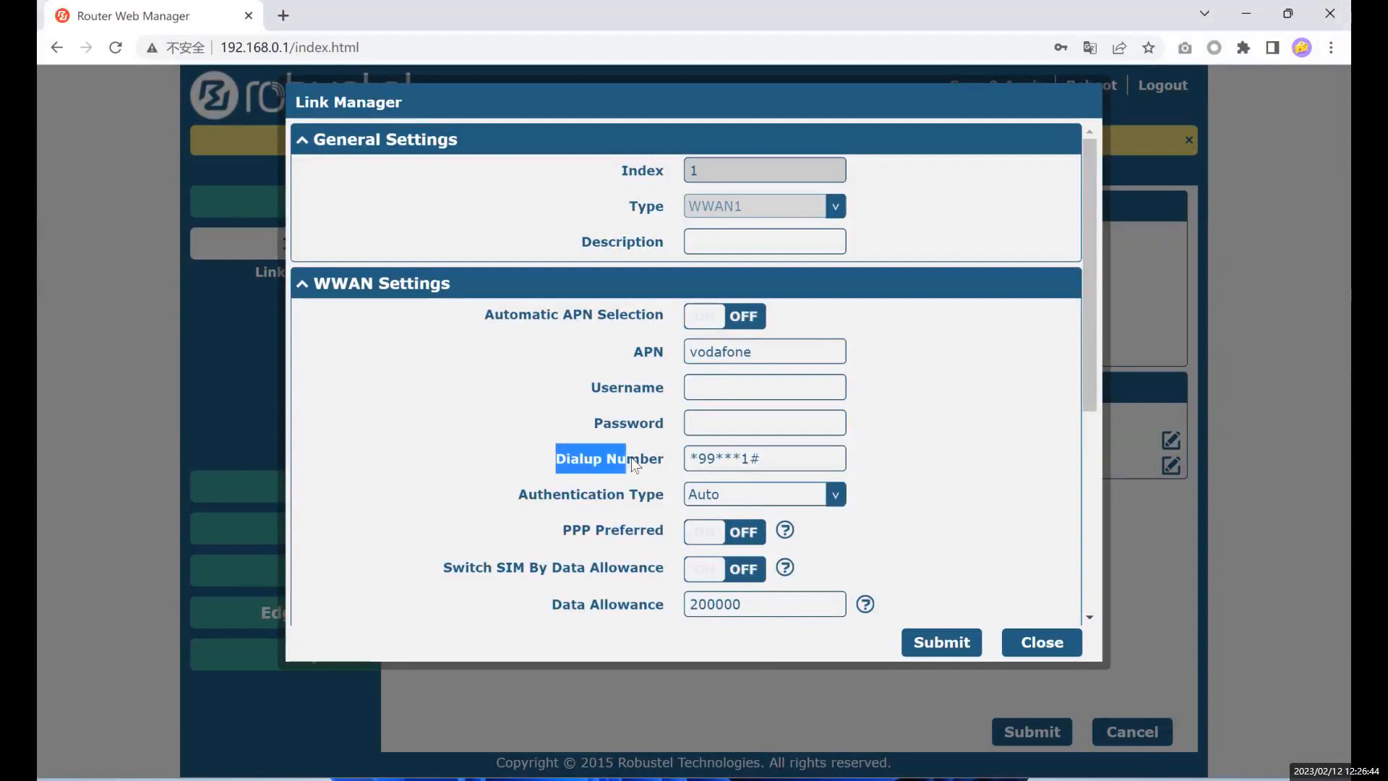
{"action": "left_click_drag", "start_coordinate": [521, 498], "coordinate": [557, 496]}
{"action": "left_click", "coordinate": [585, 495]}
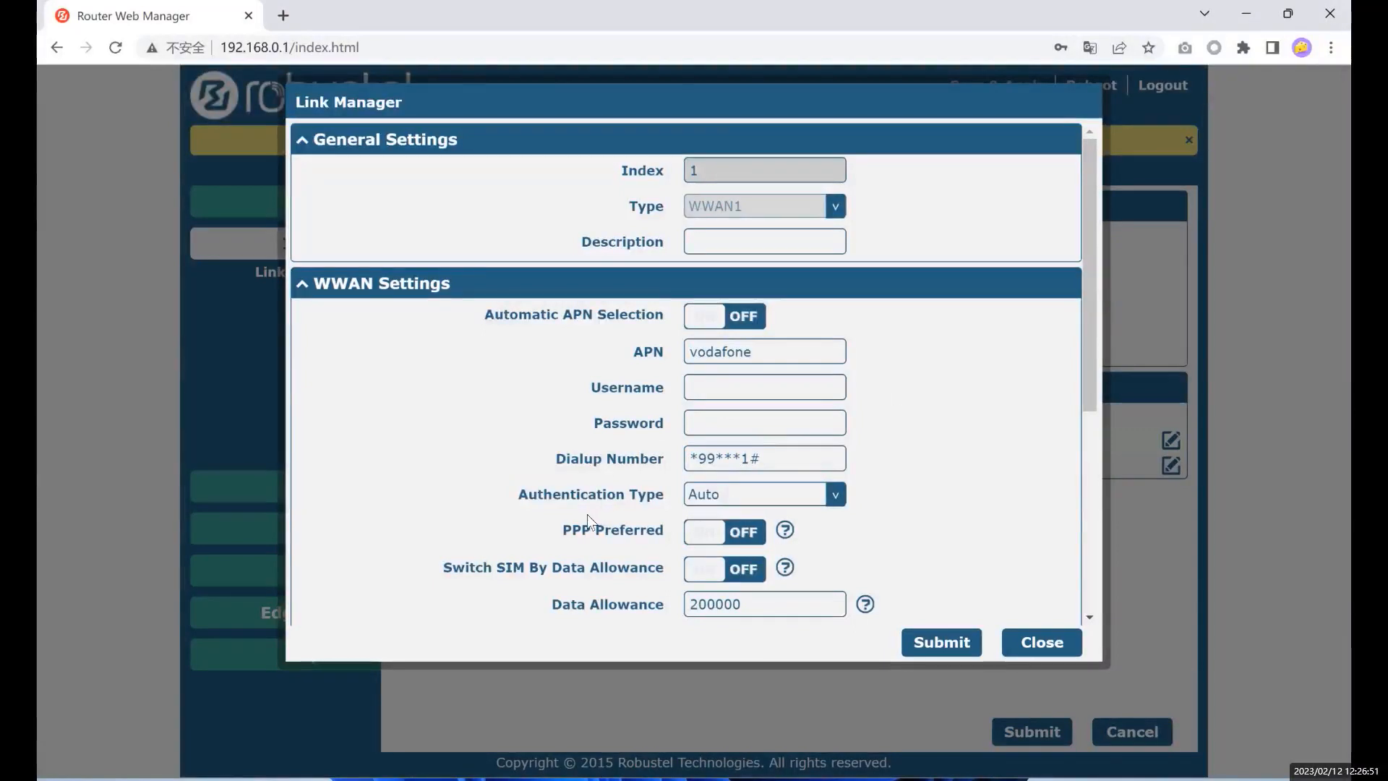
{"action": "left_click_drag", "start_coordinate": [567, 529], "coordinate": [664, 527]}
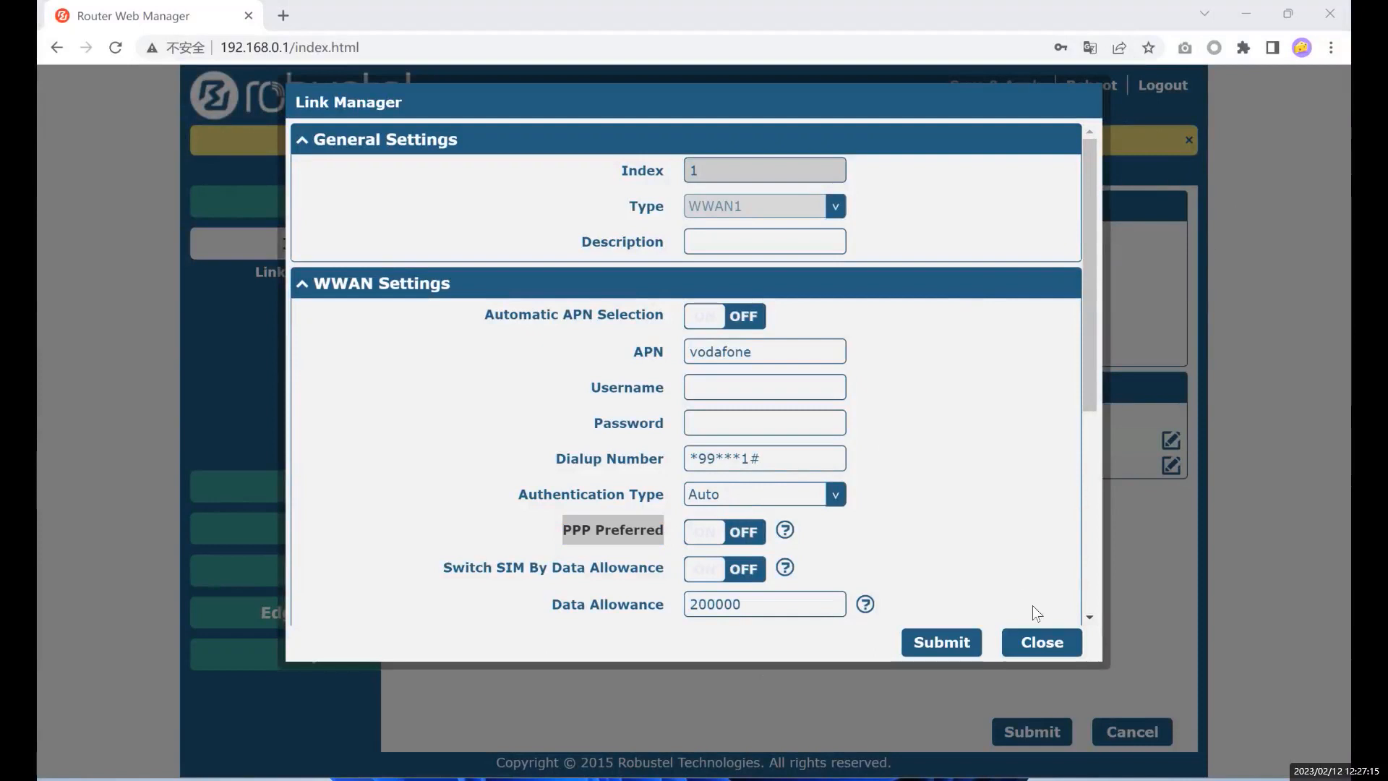
{"action": "left_click", "coordinate": [1055, 648]}
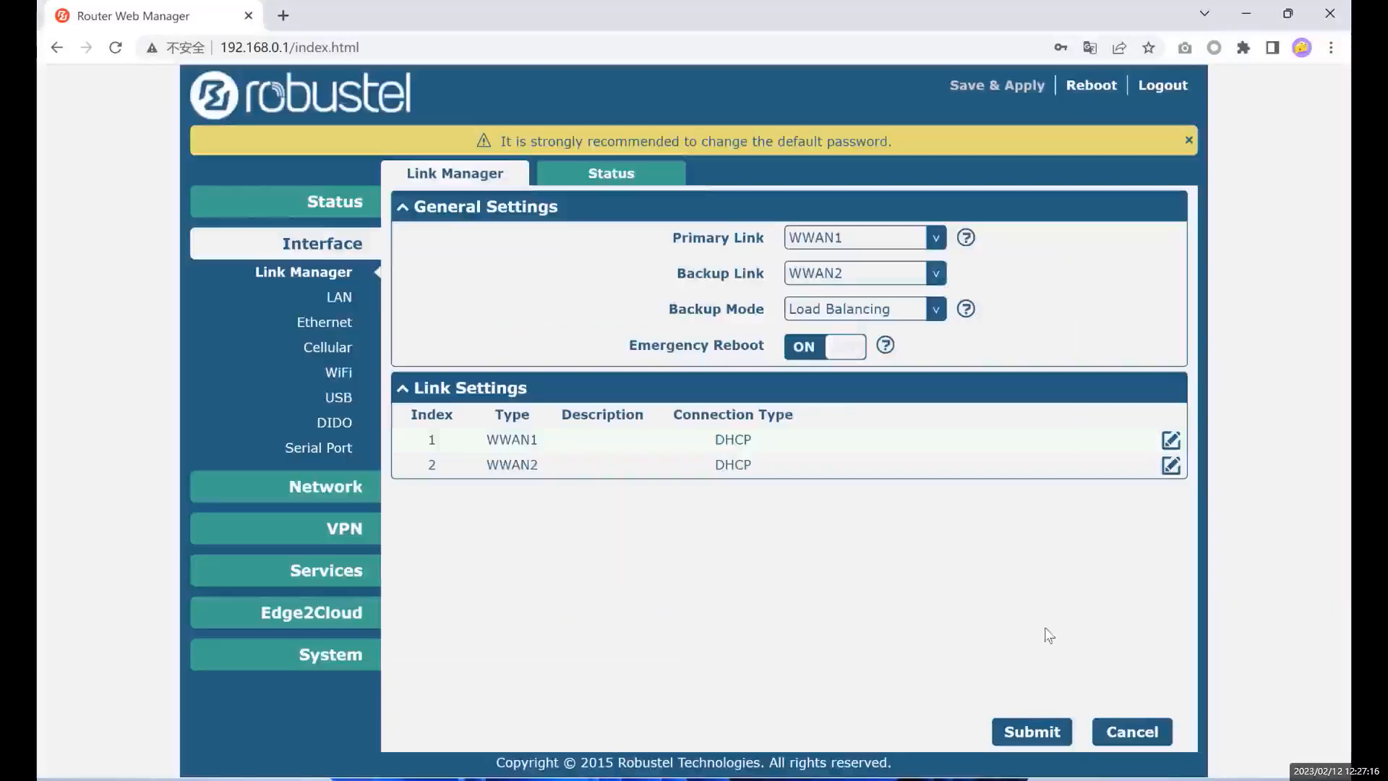
- Check the status overview's IP subnet mask (ending in 248), then return to Link Manager
{"action": "left_click", "coordinate": [323, 208]}
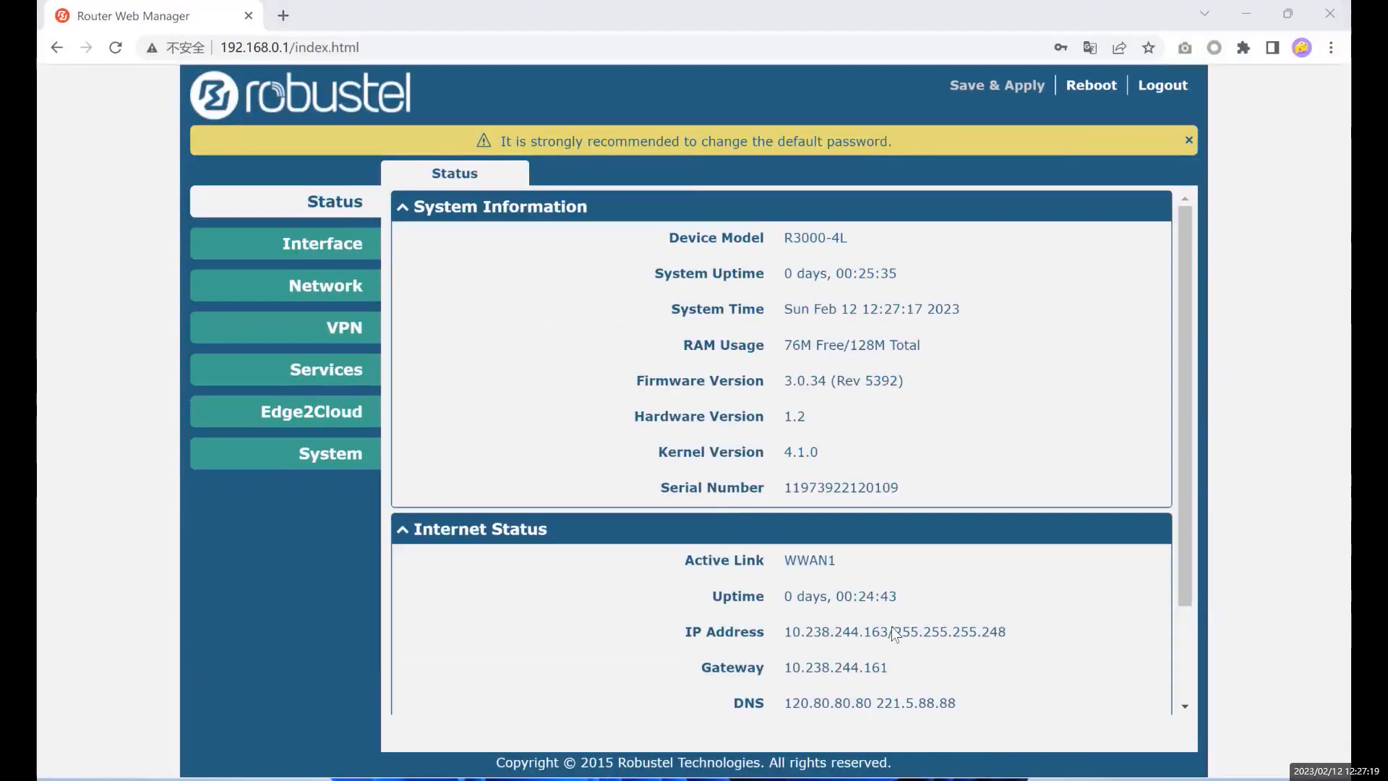
{"action": "left_click_drag", "start_coordinate": [895, 632], "coordinate": [946, 634]}
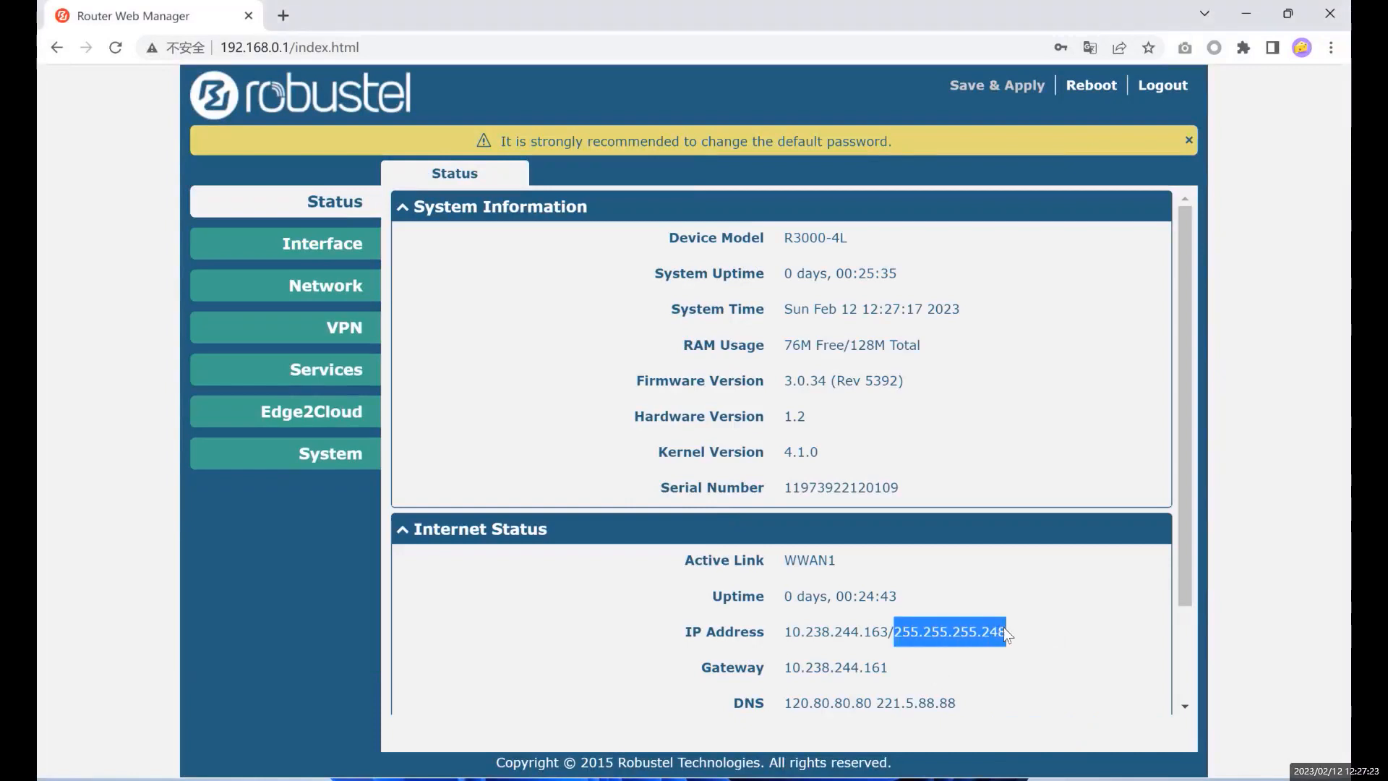
{"action": "left_click", "coordinate": [897, 633]}
{"action": "left_click", "coordinate": [906, 639]}
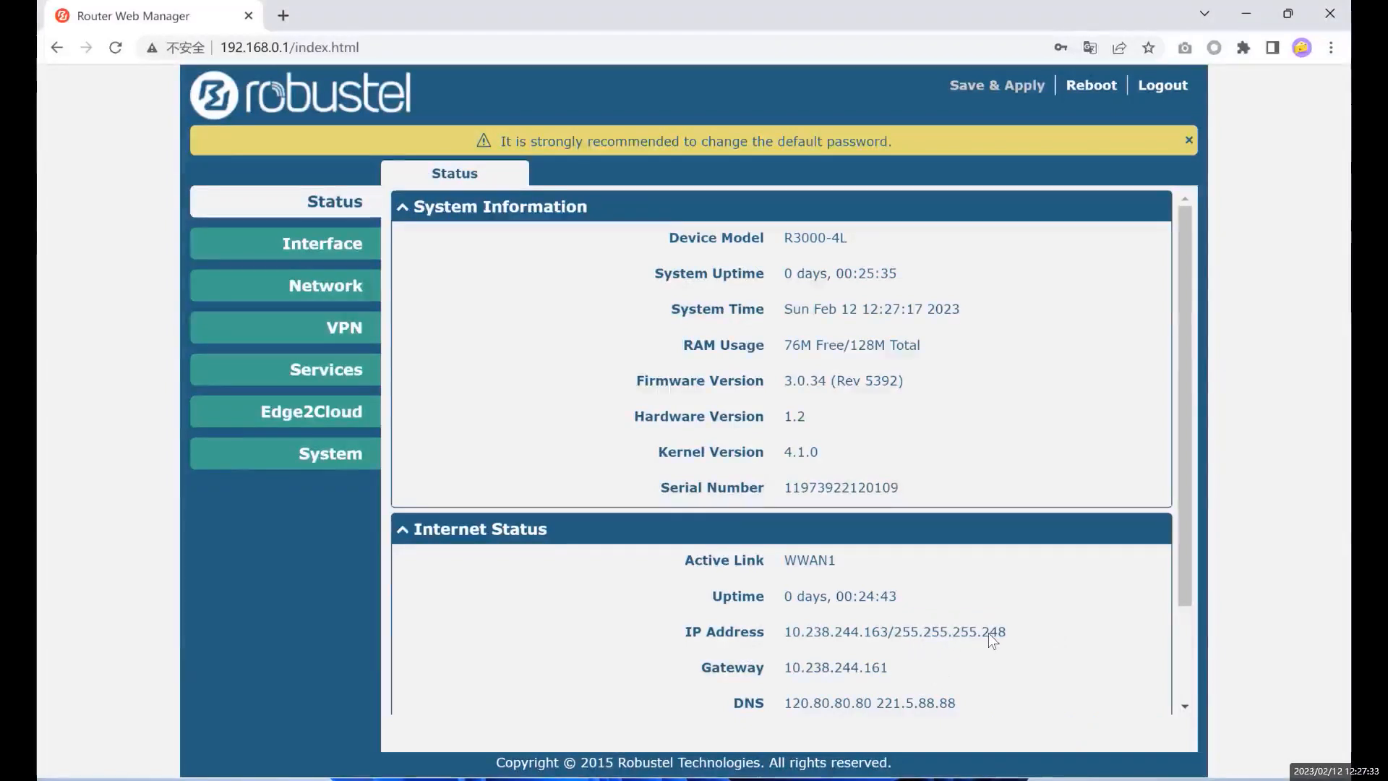
{"action": "mouse_move", "coordinate": [984, 632]}
{"action": "left_mouse_down"}
{"action": "mouse_move", "coordinate": [1006, 632]}
{"action": "mouse_move", "coordinate": [990, 632]}
{"action": "left_mouse_up"}
{"action": "left_click", "coordinate": [1025, 630]}
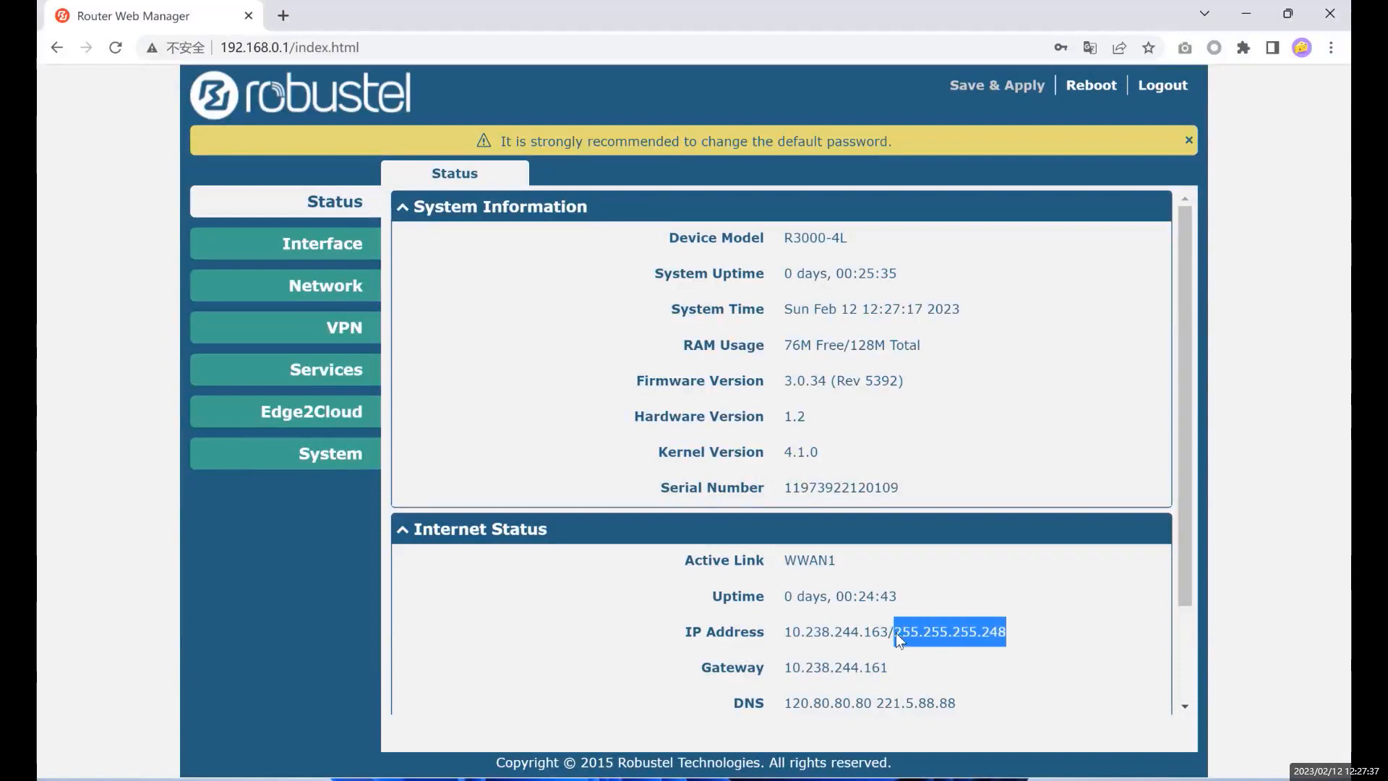
{"action": "left_click", "coordinate": [982, 633]}
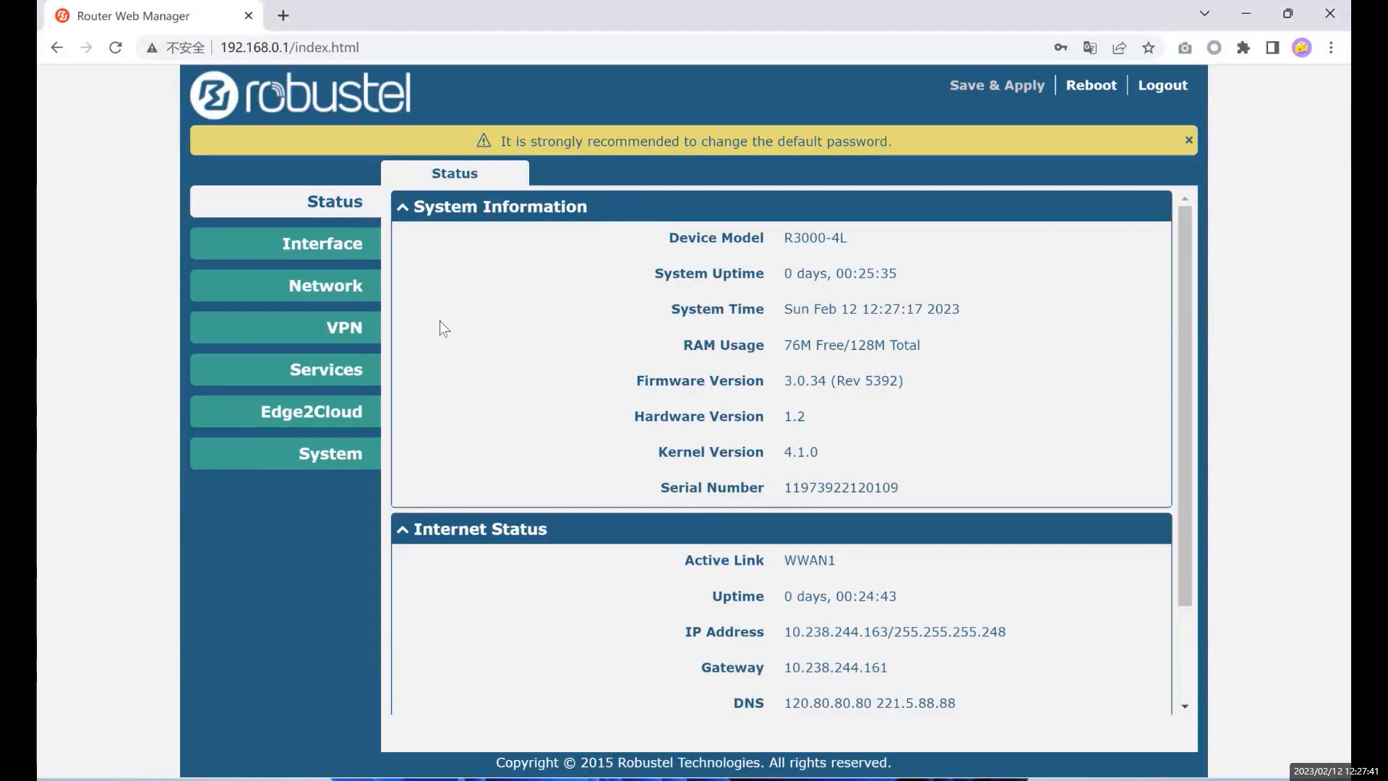
{"action": "left_click", "coordinate": [337, 244]}
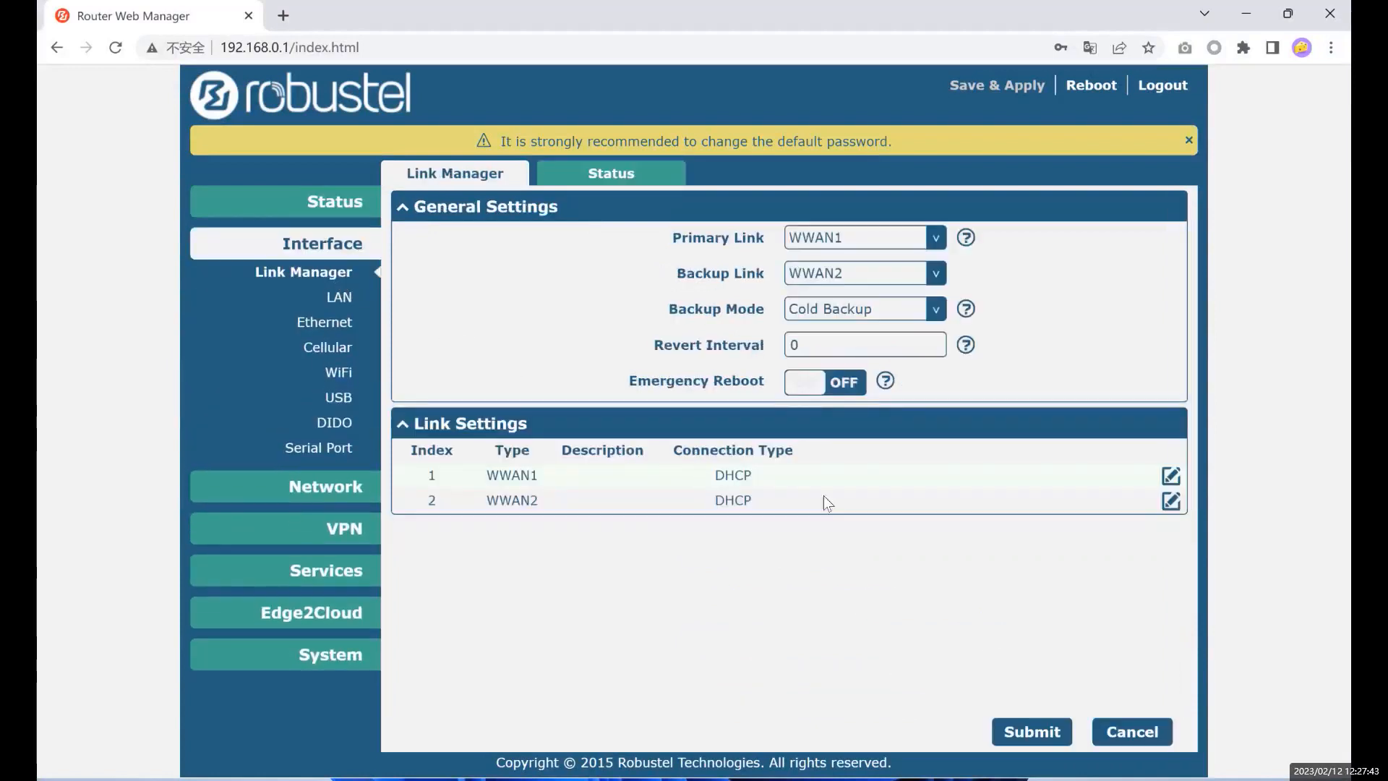
- Expand WWAN1's WWAN Settings, read the PPP Preferred help, and enable Switch SIM By Data Allowance
{"action": "left_click", "coordinate": [1170, 475]}
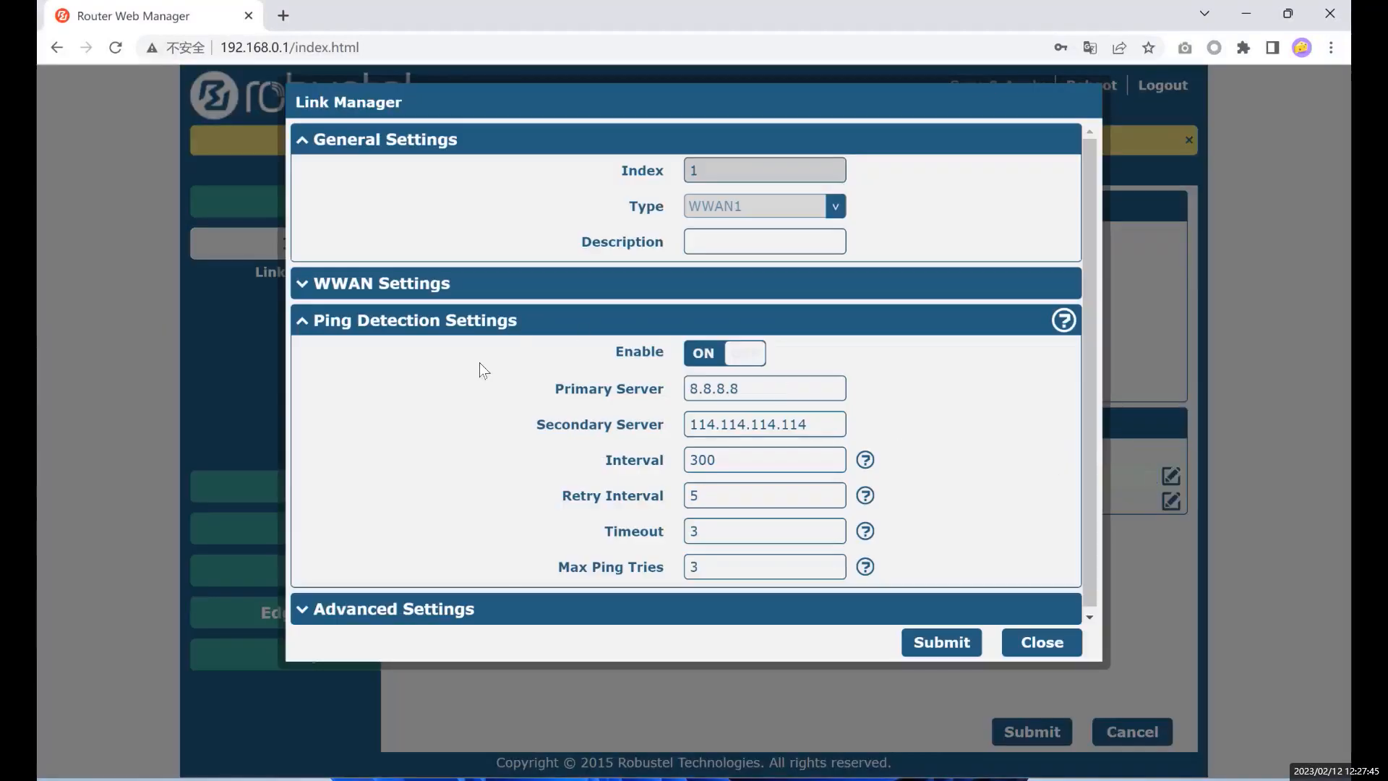
{"action": "left_click", "coordinate": [782, 292]}
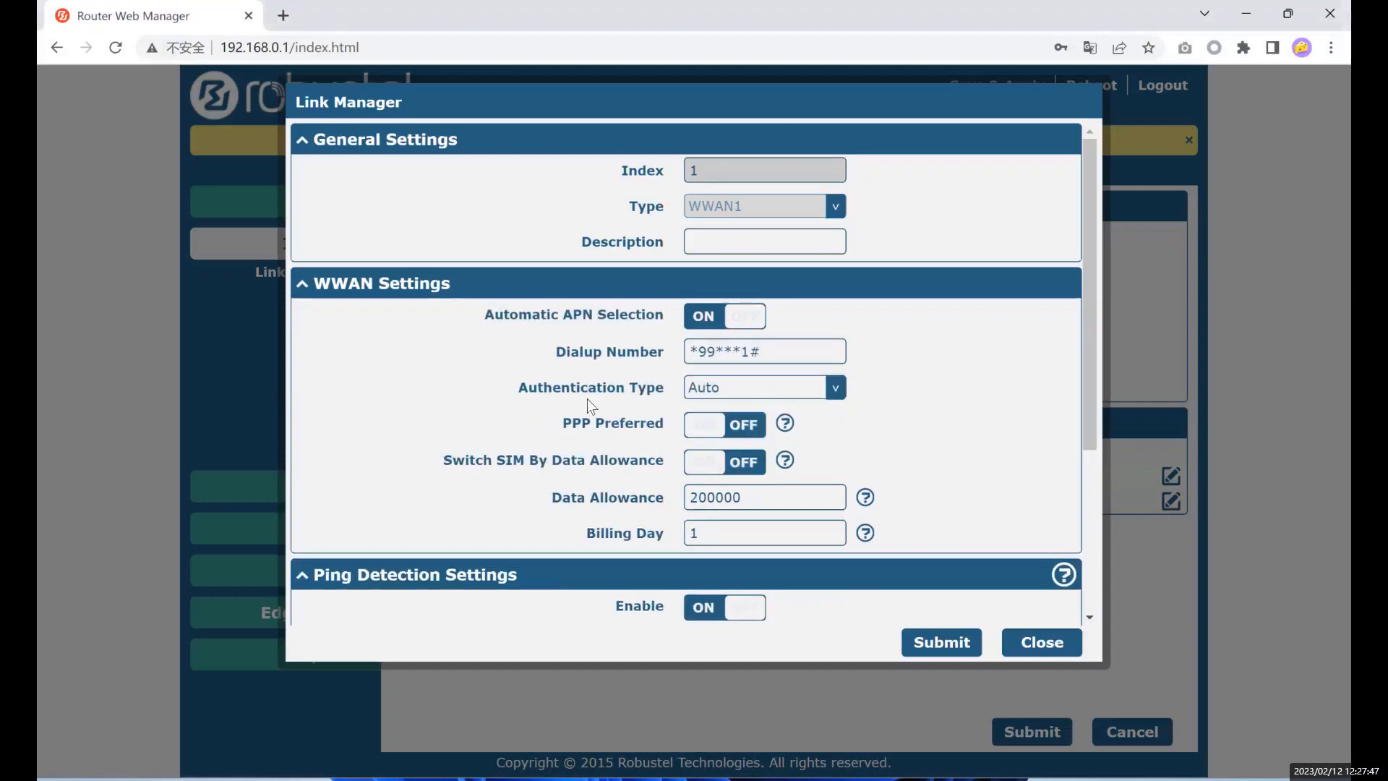
{"action": "left_click_drag", "start_coordinate": [560, 419], "coordinate": [634, 423]}
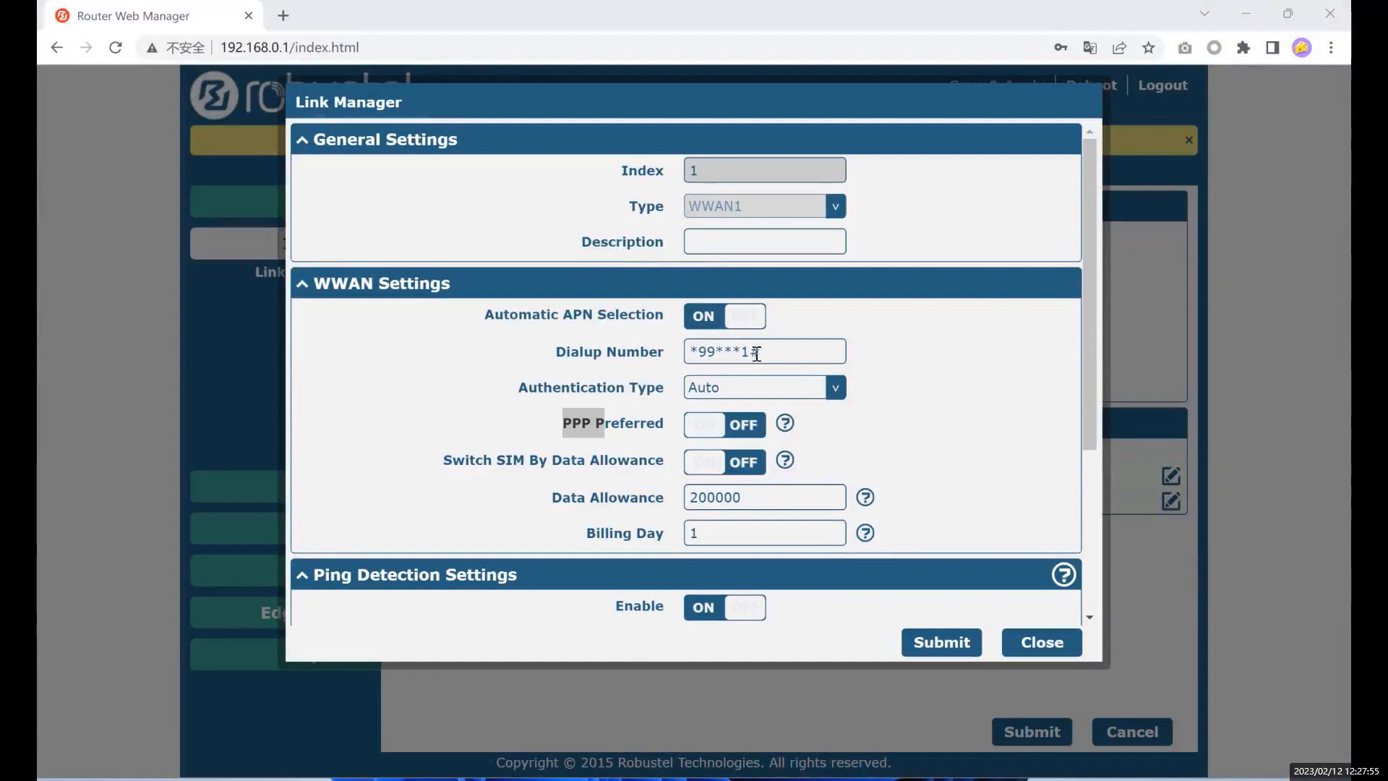
{"action": "left_click", "coordinate": [785, 423]}
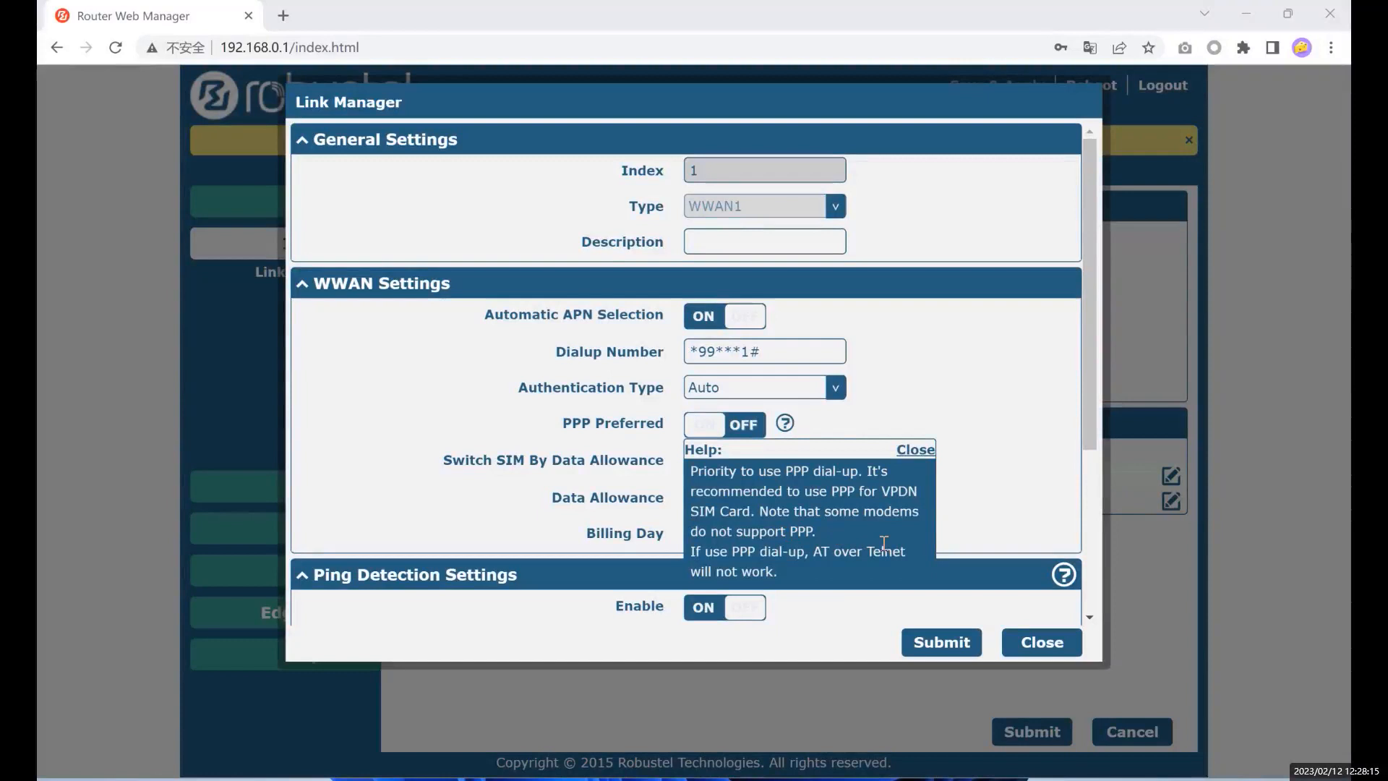
{"action": "left_click", "coordinate": [519, 415]}
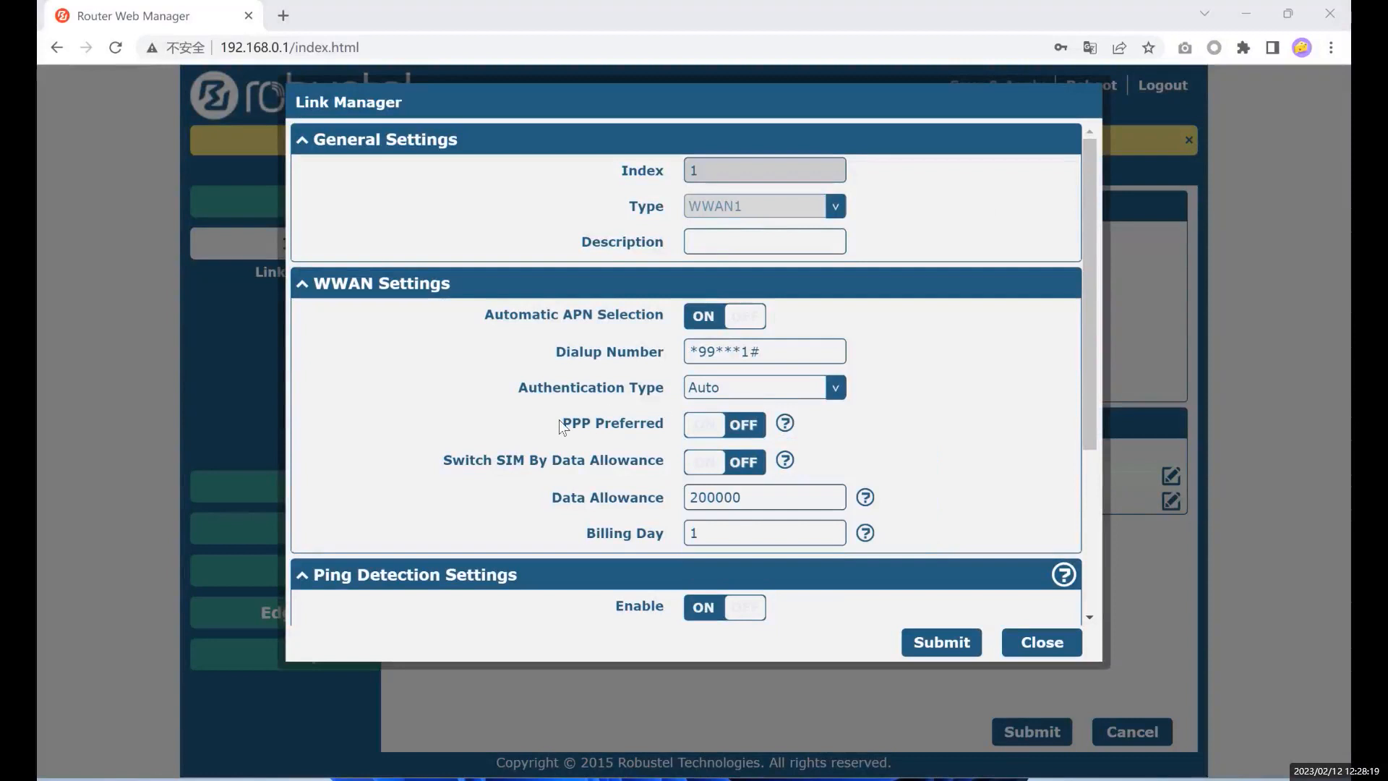
{"action": "left_click_drag", "start_coordinate": [560, 423], "coordinate": [655, 425]}
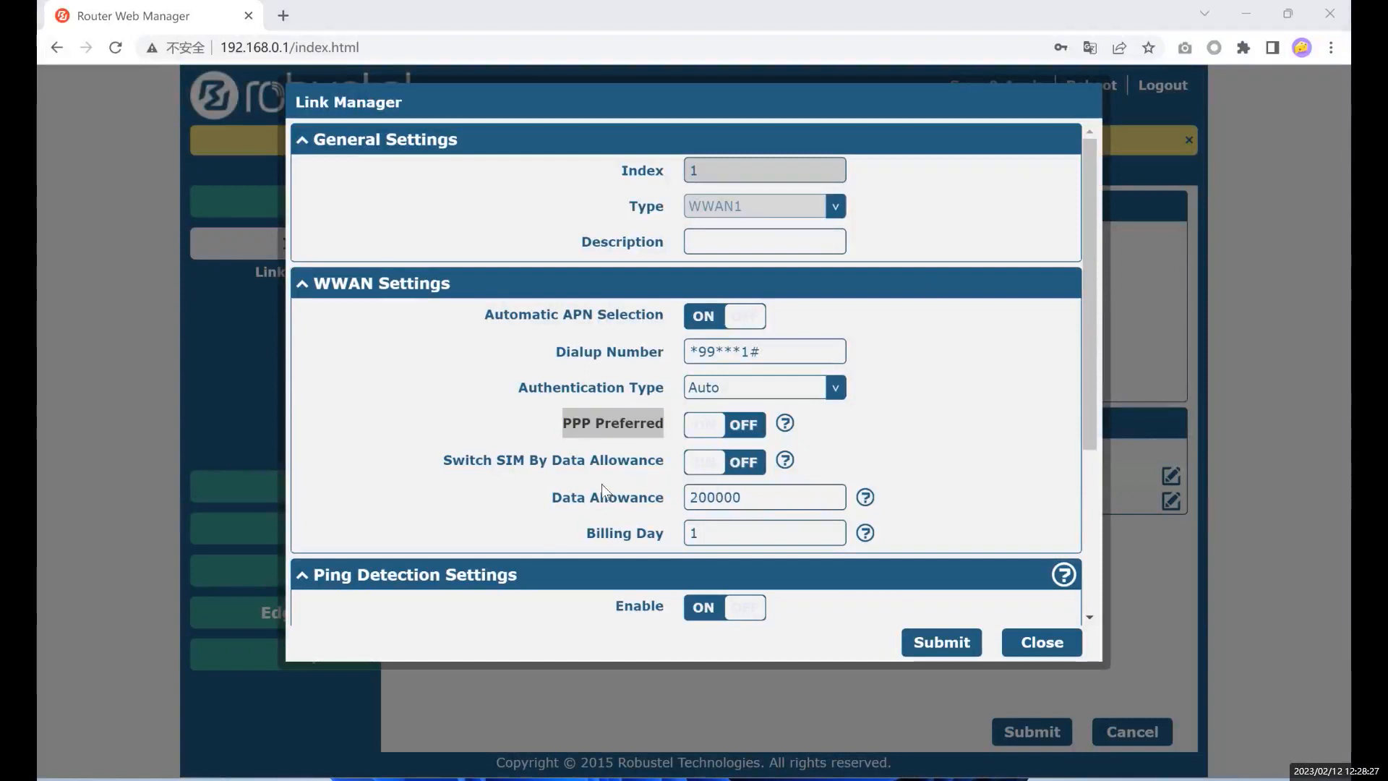
{"action": "left_click", "coordinate": [571, 458]}
{"action": "left_click", "coordinate": [733, 463]}
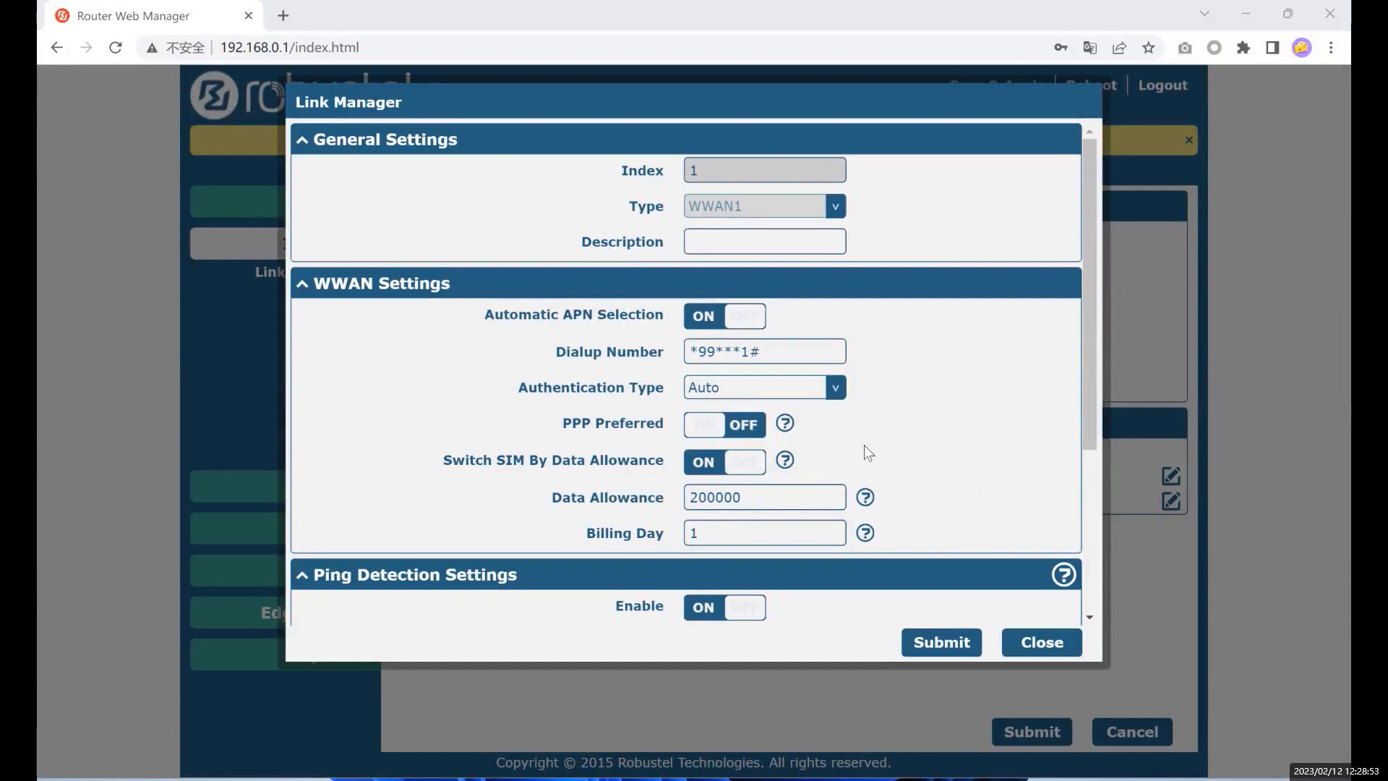
- Read the help note on switching SIM by data allowance for dual SIM backup
{"action": "left_click", "coordinate": [786, 462]}
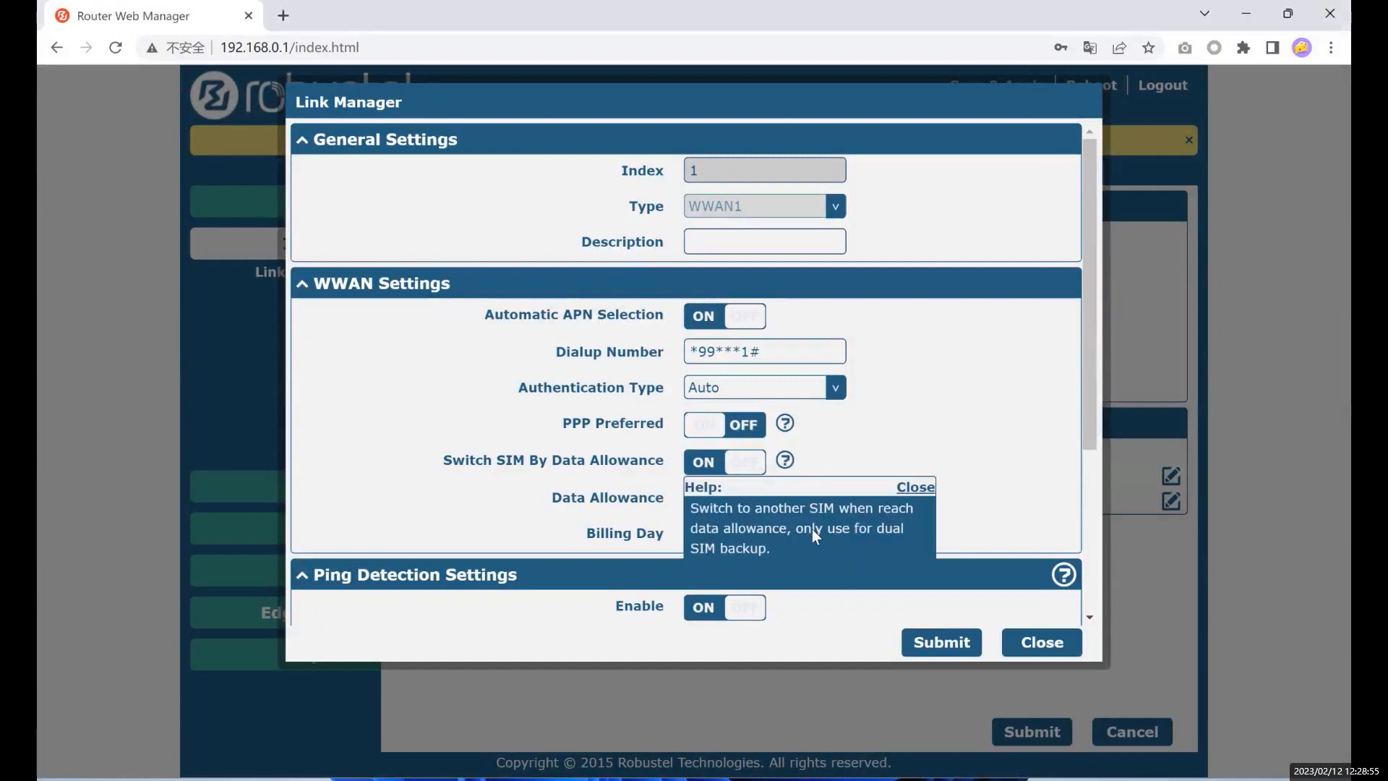
{"action": "left_click_drag", "start_coordinate": [797, 529], "coordinate": [835, 556]}
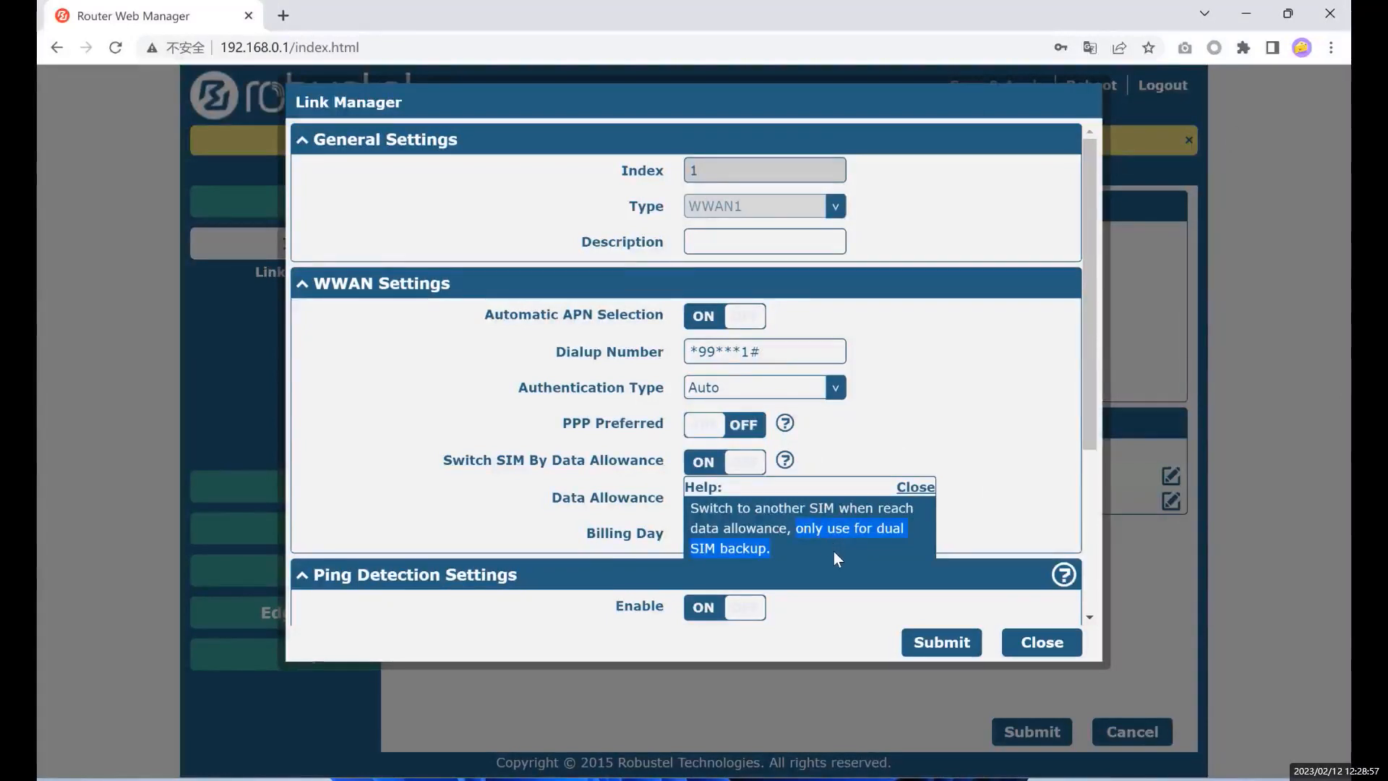
{"action": "left_click", "coordinate": [1139, 465]}
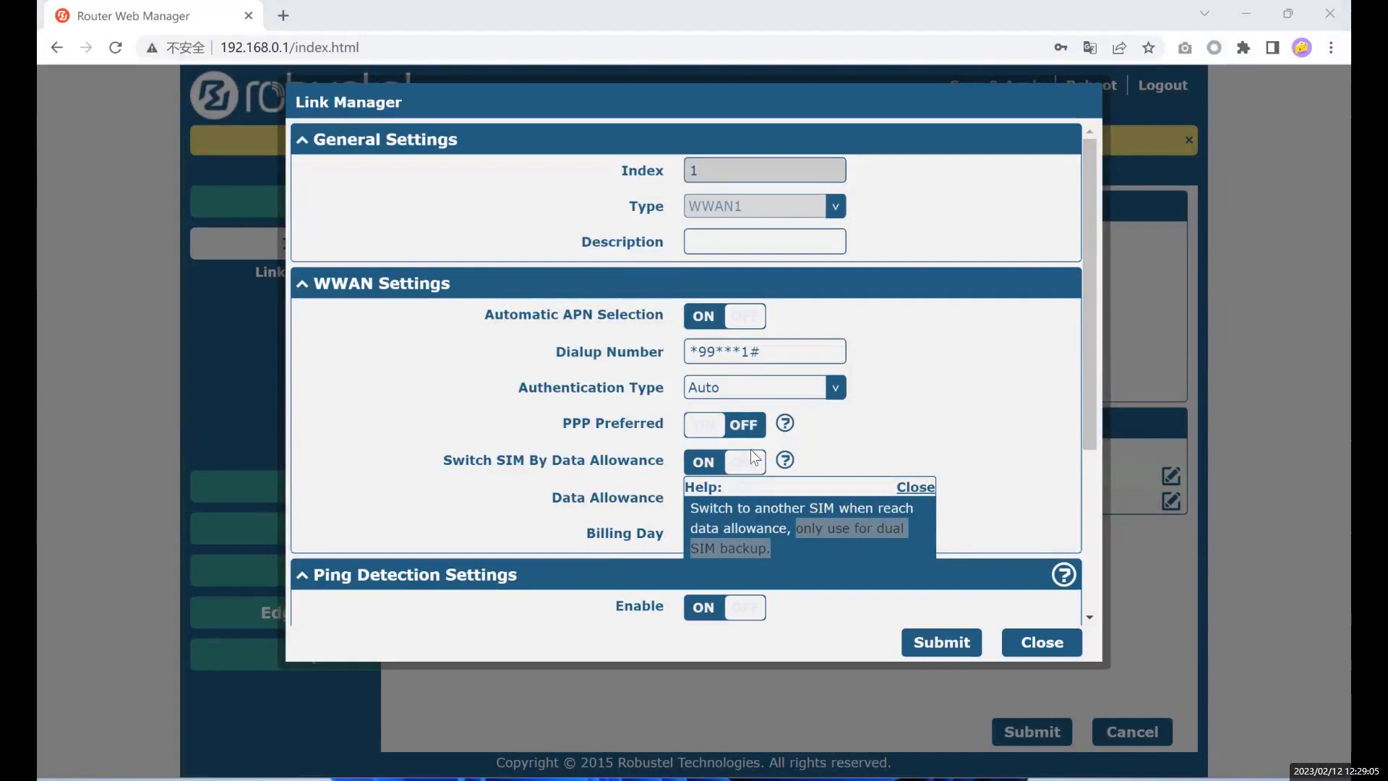
{"action": "left_click", "coordinate": [648, 458]}
- Set Data Allowance to 50, toggling Switch SIM By Data Allowance off and back on
{"action": "double_click", "coordinate": [729, 497]}
{"action": "type", "text": "50"}
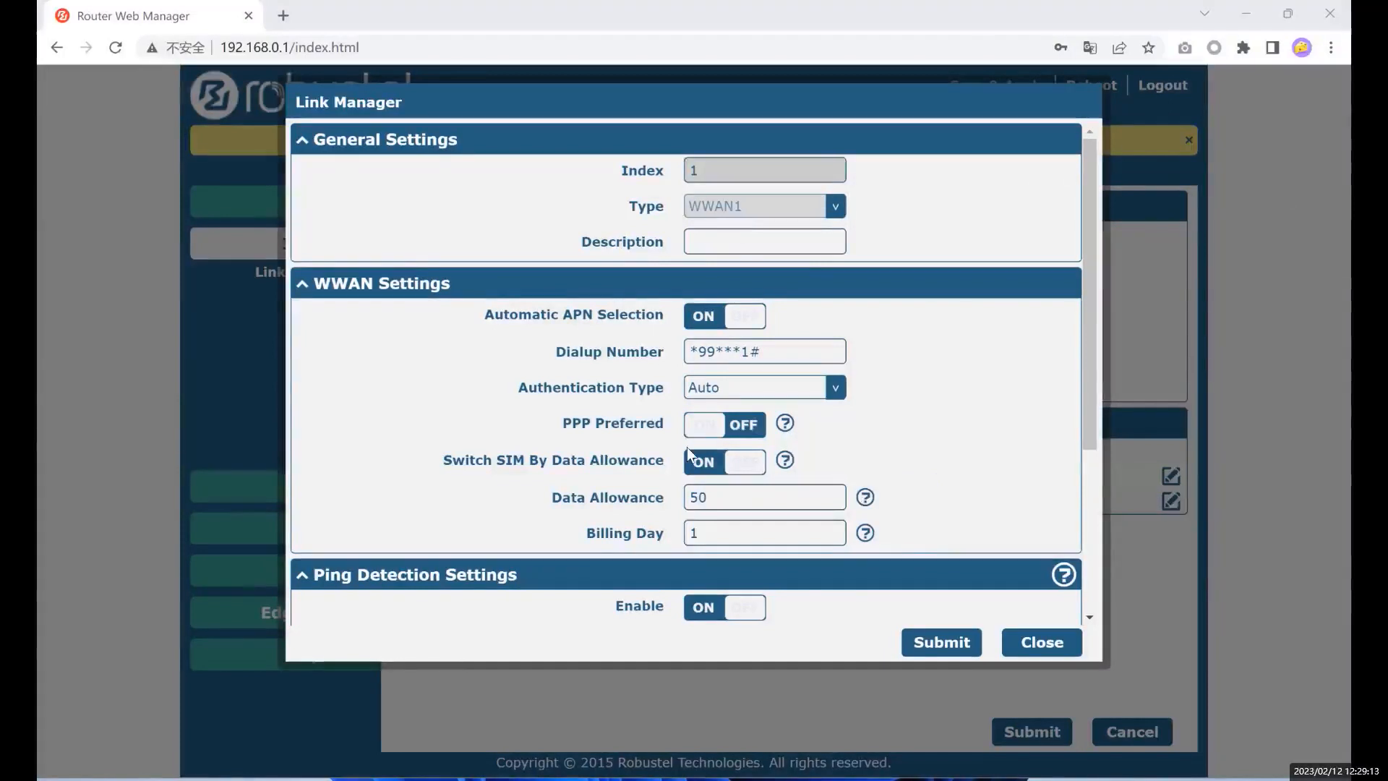
{"action": "left_click", "coordinate": [702, 465]}
{"action": "left_click", "coordinate": [703, 468]}
- Review the Data Allowance and Billing Day fields, leaving Billing Day at 1
{"action": "left_click_drag", "start_coordinate": [557, 497], "coordinate": [653, 498]}
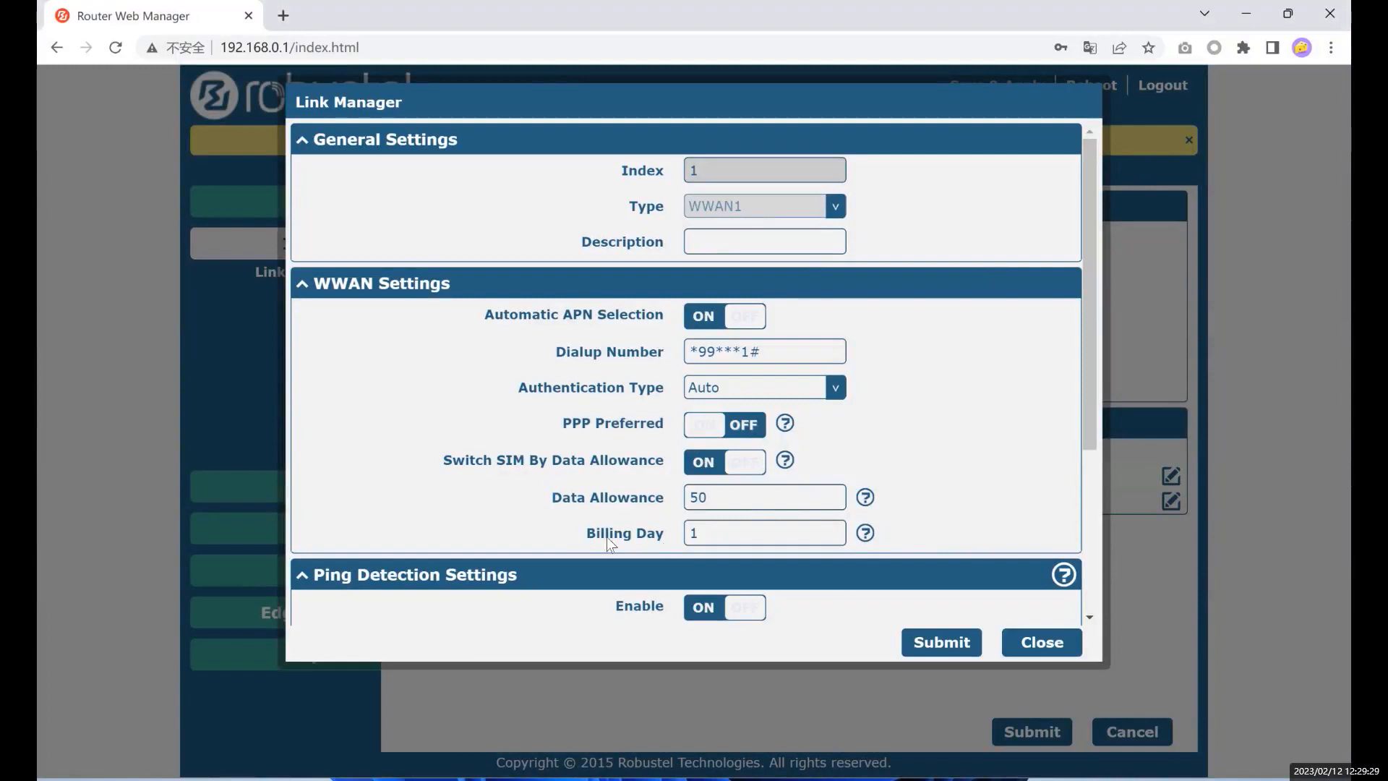
{"action": "left_click_drag", "start_coordinate": [584, 536], "coordinate": [663, 536]}
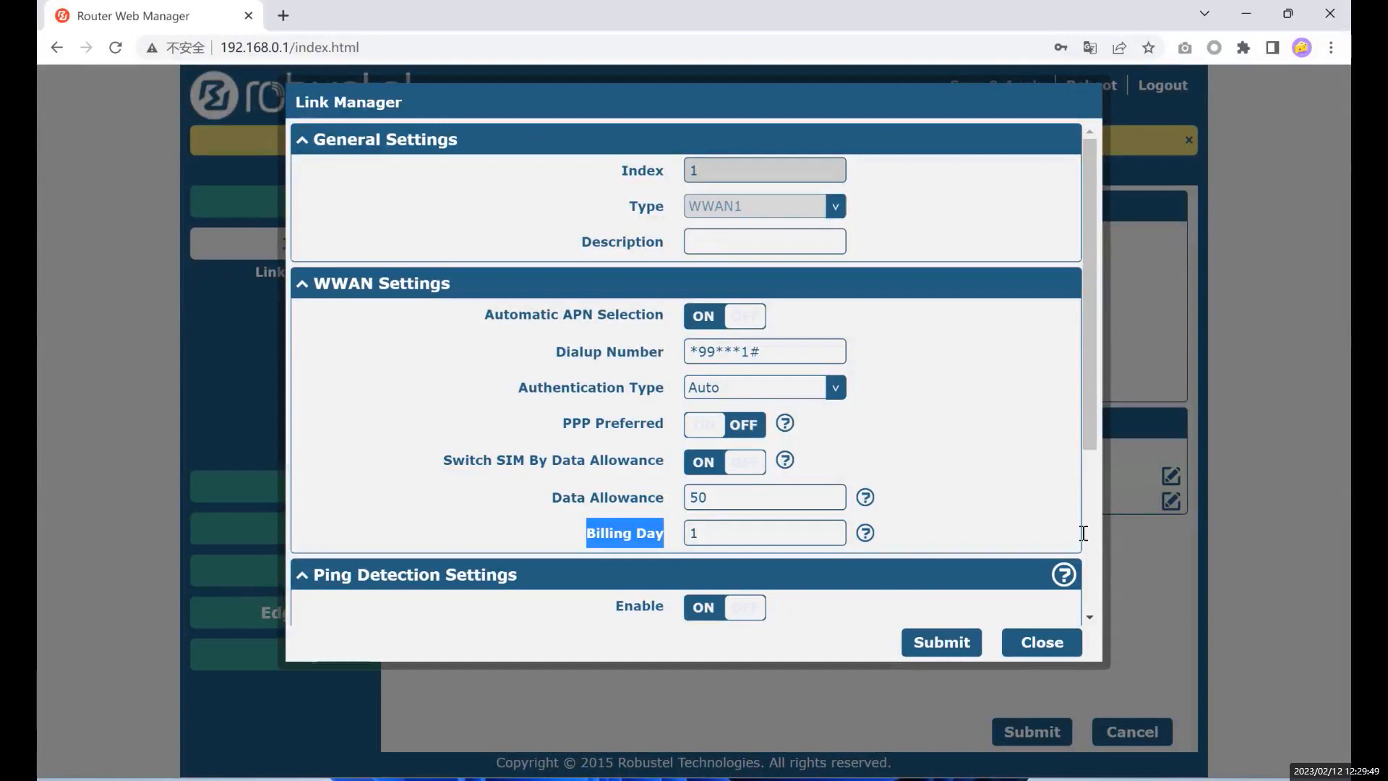
{"action": "left_click", "coordinate": [1199, 526]}
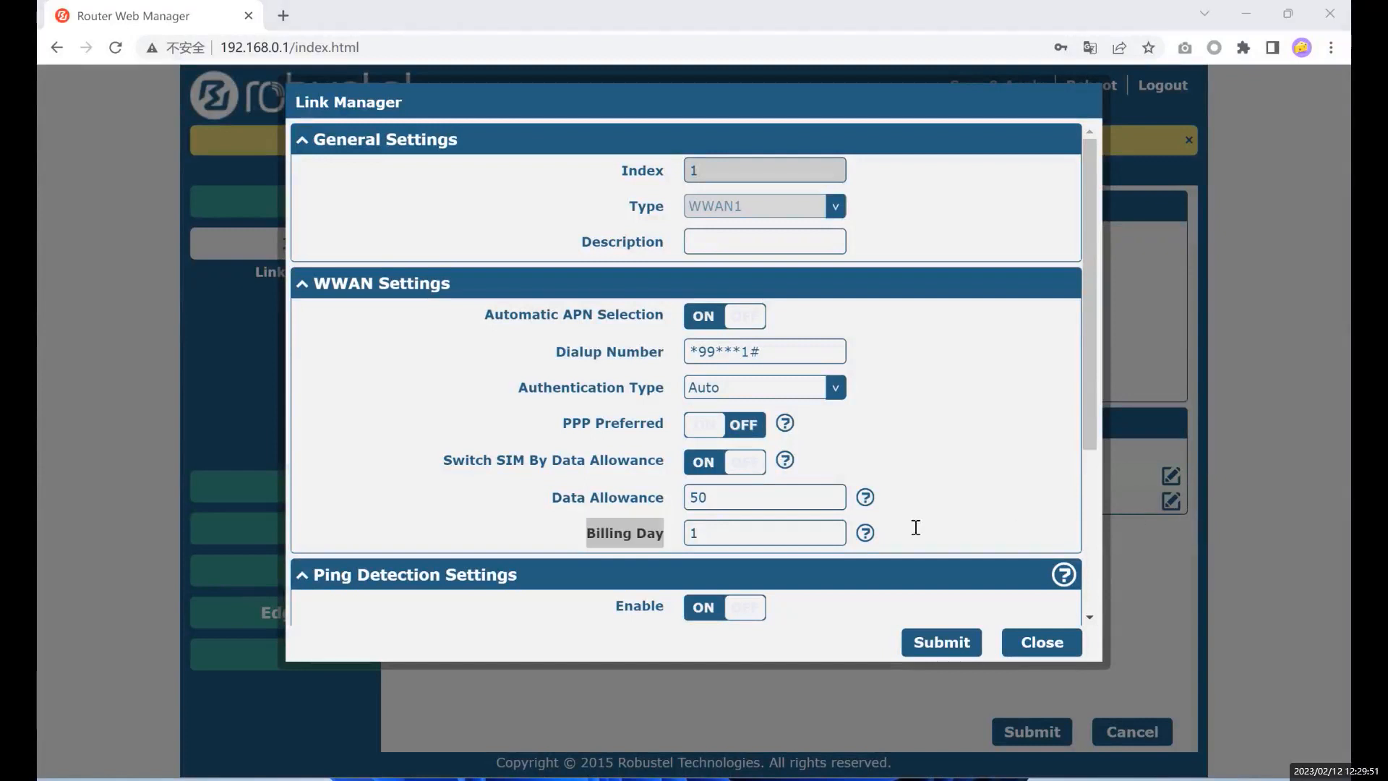
{"action": "left_click", "coordinate": [601, 535]}
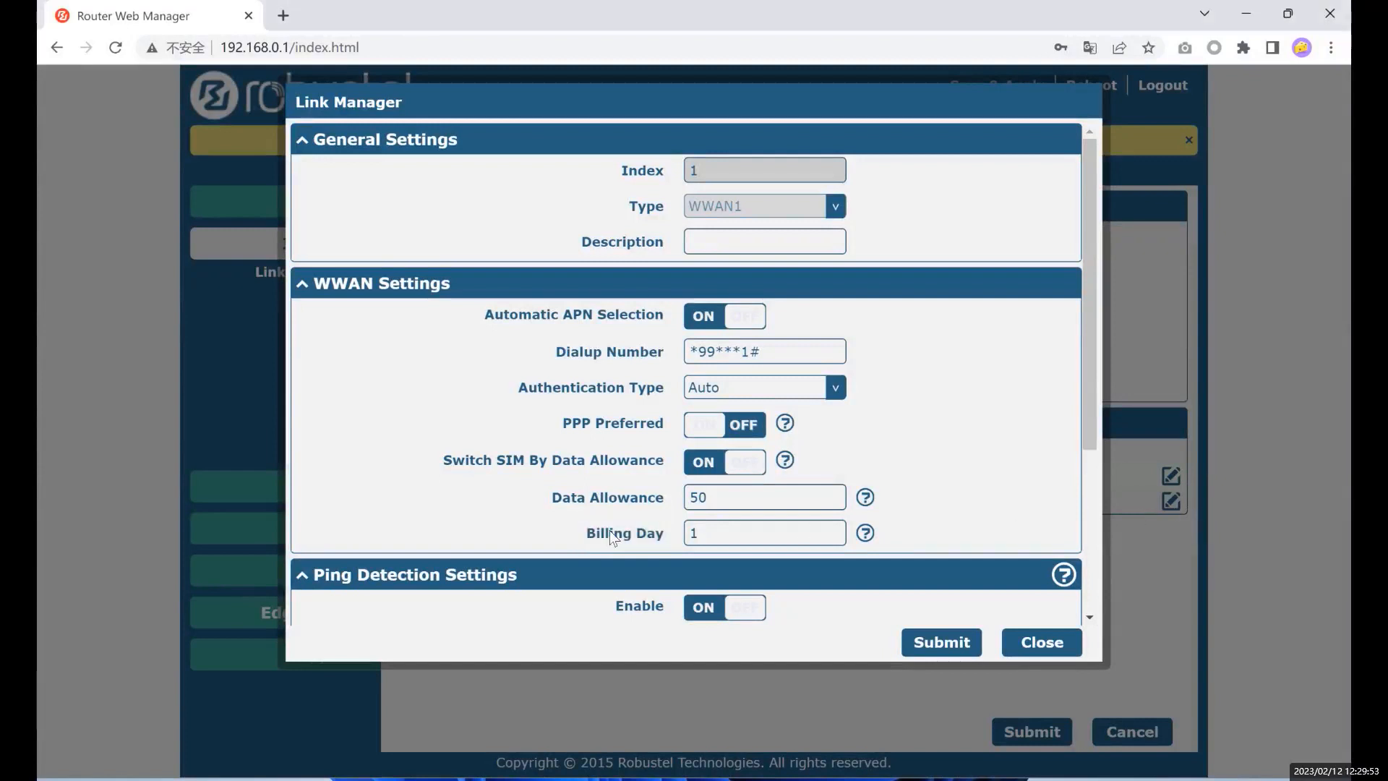
{"action": "left_click", "coordinate": [1001, 135]}
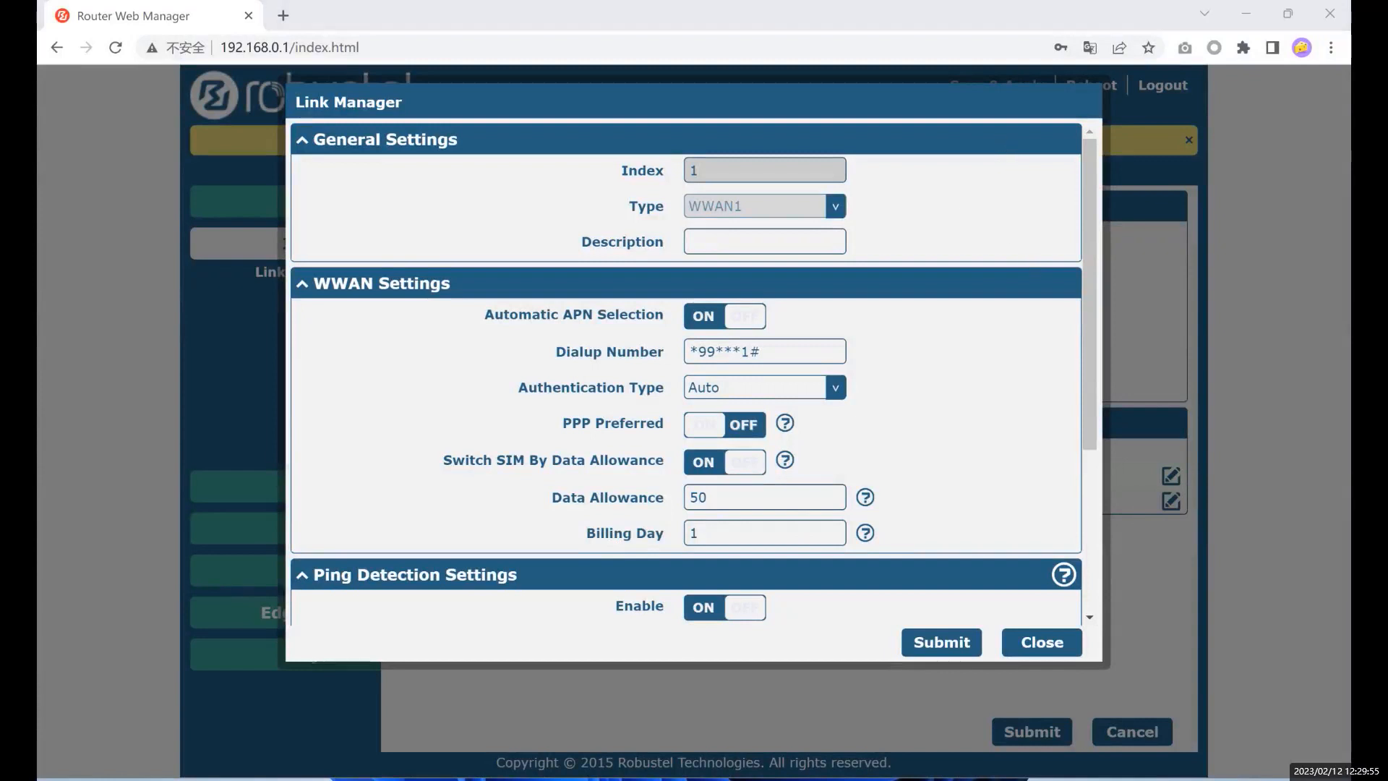
{"action": "double_click", "coordinate": [710, 535]}
{"action": "left_click", "coordinate": [711, 535]}
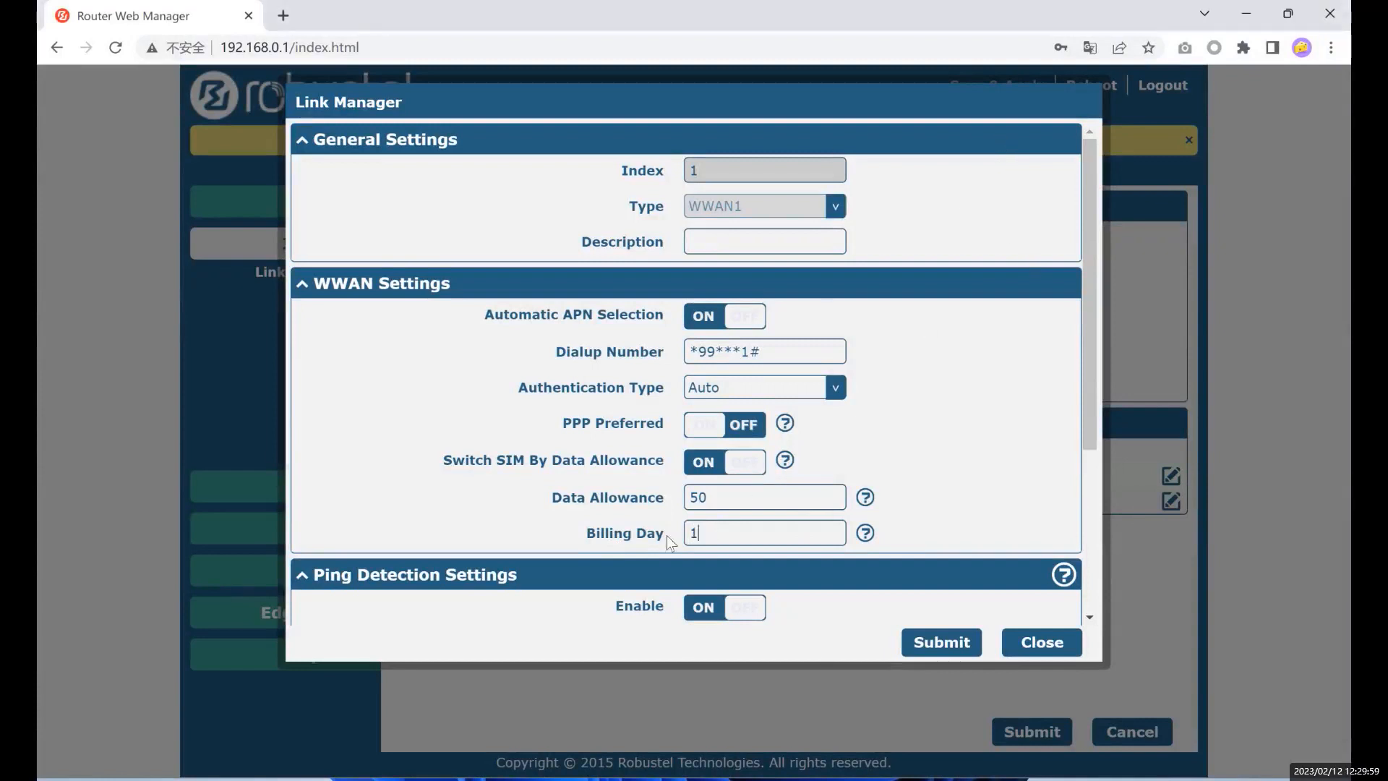
{"action": "left_click_drag", "start_coordinate": [704, 534], "coordinate": [688, 530]}
{"action": "left_click", "coordinate": [715, 536]}
- Scroll down to review the Switch SIM By Data Allowance and Data Allowance fields
{"action": "scroll", "coordinate": [718, 531], "scroll_direction": "down", "scroll_amount": 1}
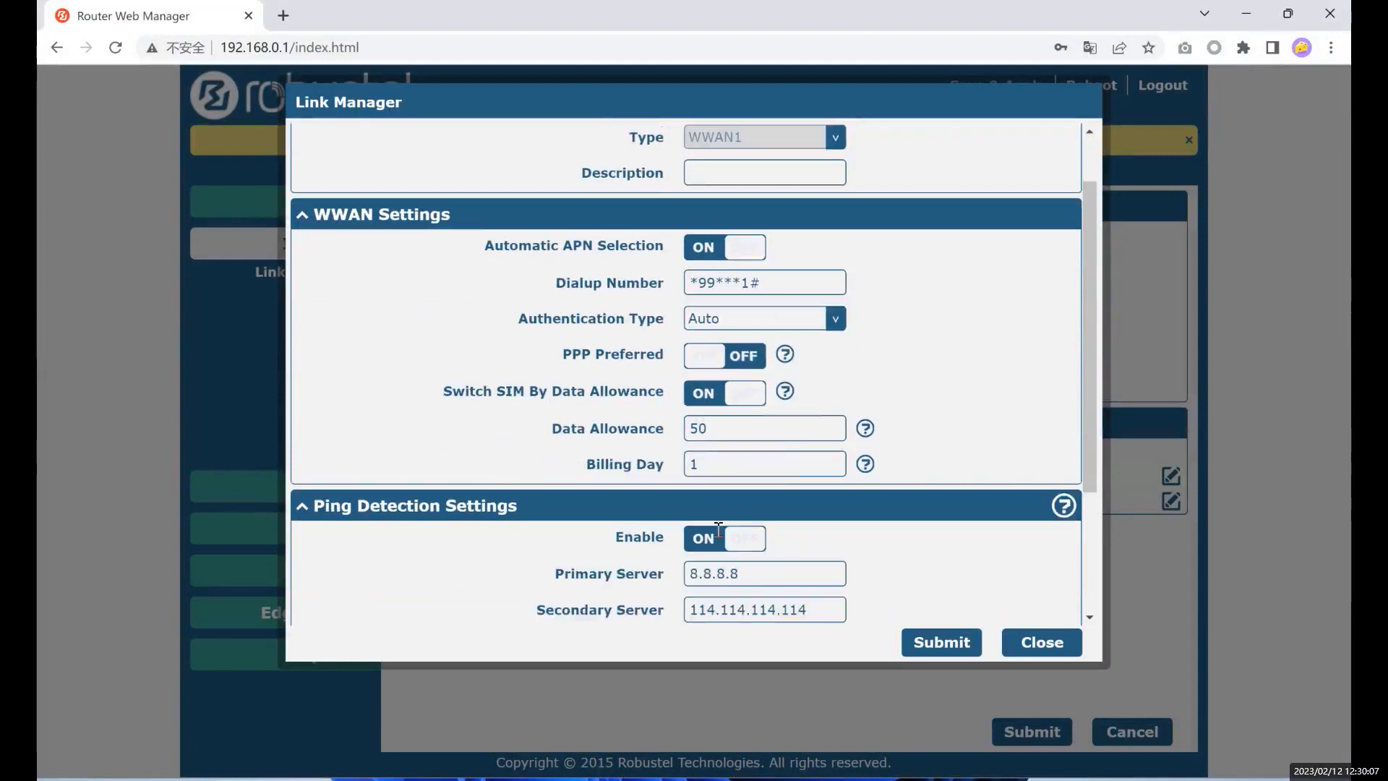
{"action": "scroll", "coordinate": [718, 535], "scroll_direction": "down", "scroll_amount": 1}
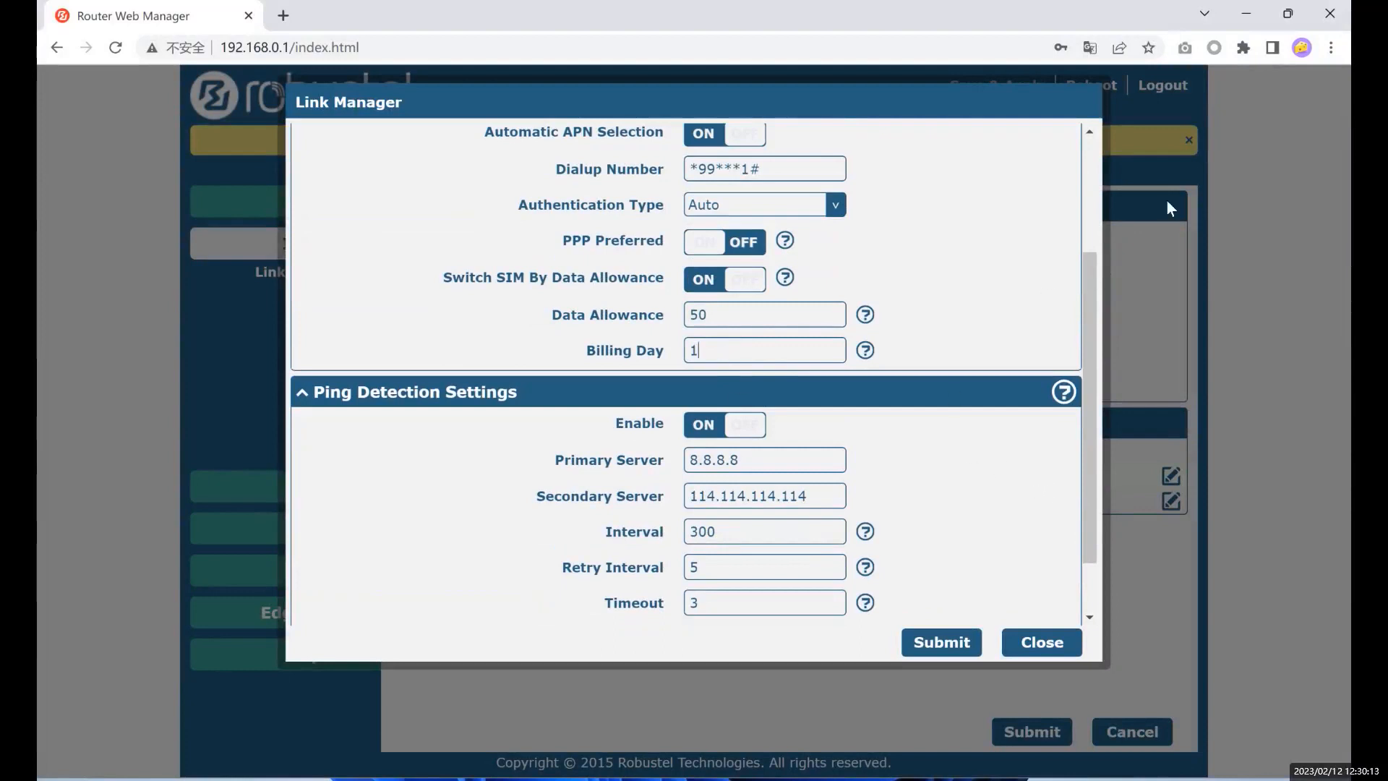
{"action": "left_click_drag", "start_coordinate": [427, 267], "coordinate": [669, 279]}
{"action": "left_click_drag", "start_coordinate": [551, 314], "coordinate": [669, 332]}
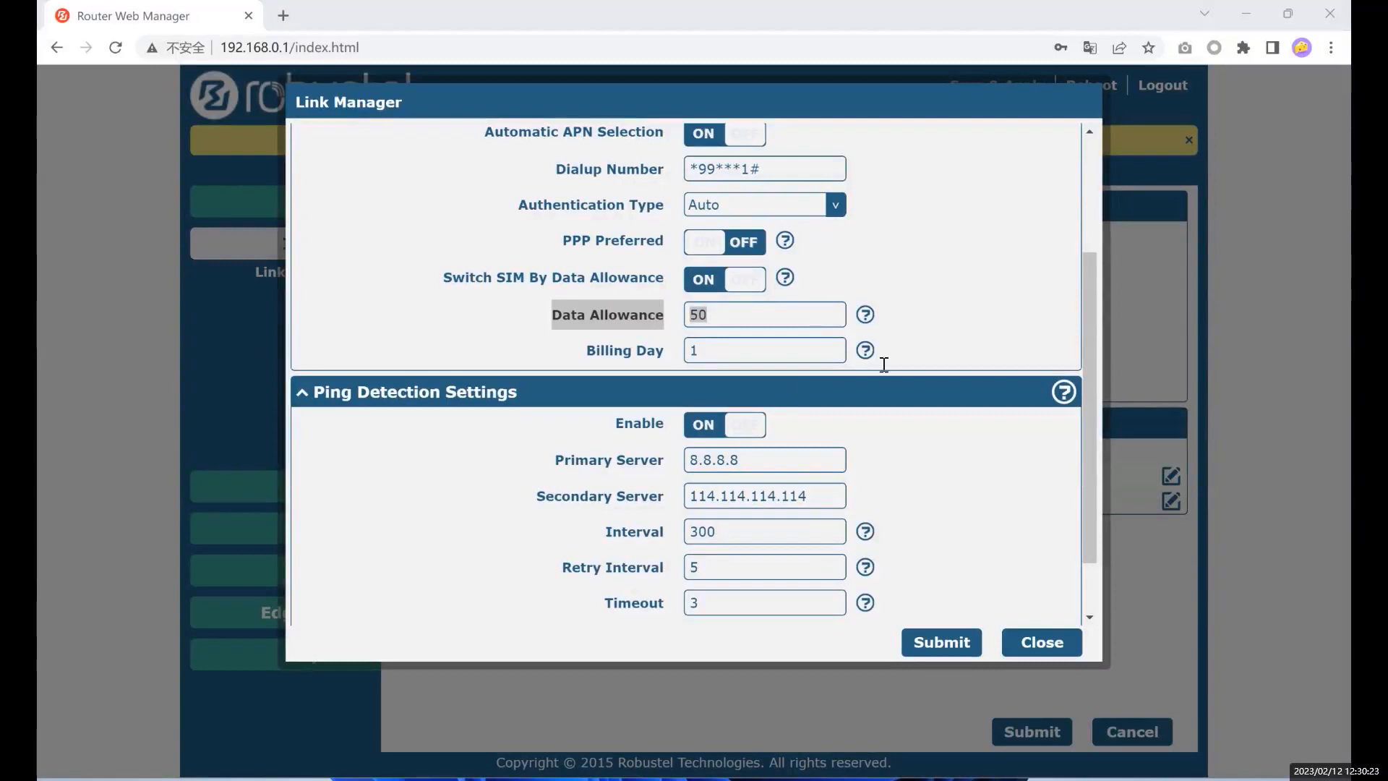
- Change Data Allowance from 50 to 0 and close the WWAN1 form
{"action": "left_click", "coordinate": [759, 318]}
{"action": "left_click_drag", "start_coordinate": [753, 316], "coordinate": [623, 321]}
{"action": "type", "text": "0"}
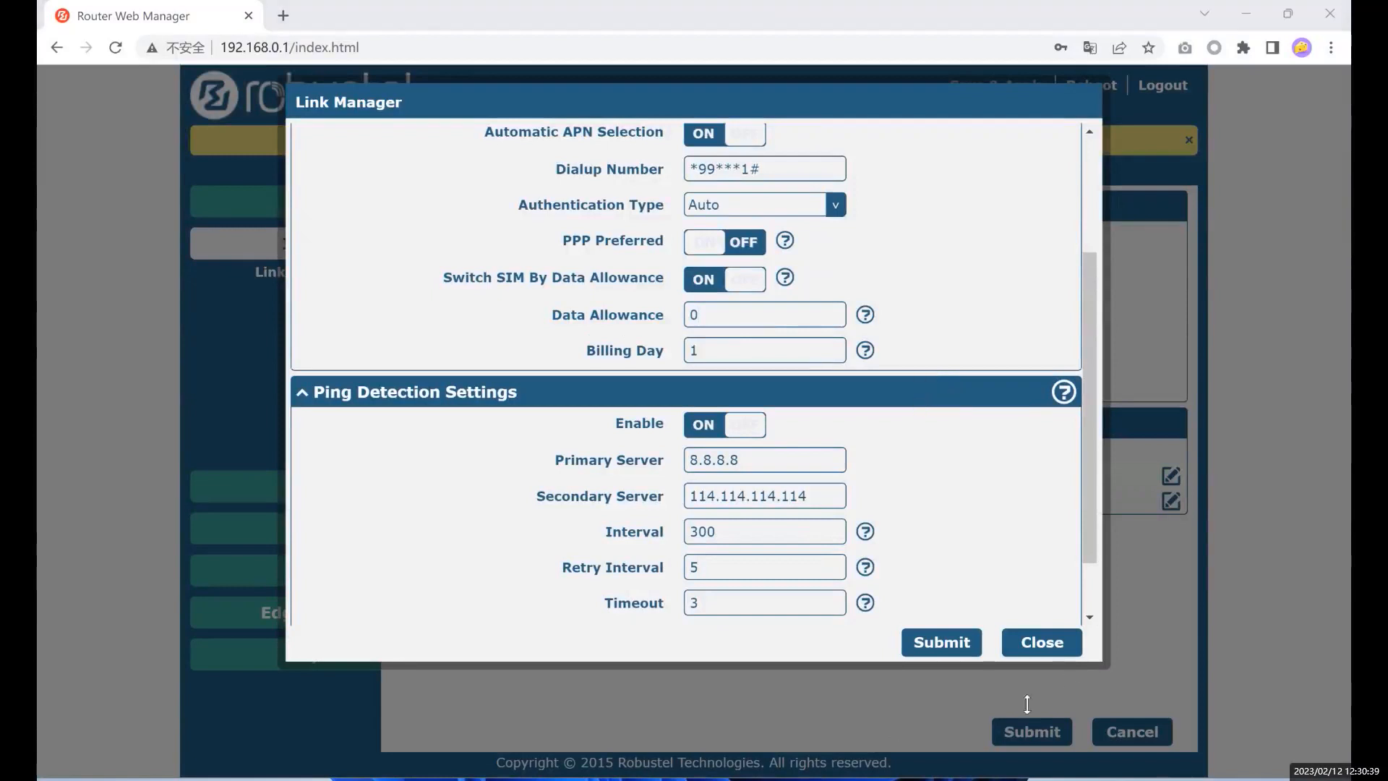
{"action": "left_click", "coordinate": [1047, 648]}
- Review WWAN1's uptime and Monthly Stats RX/TX figures, then reopen WWAN1's link settings
{"action": "left_click", "coordinate": [582, 175]}
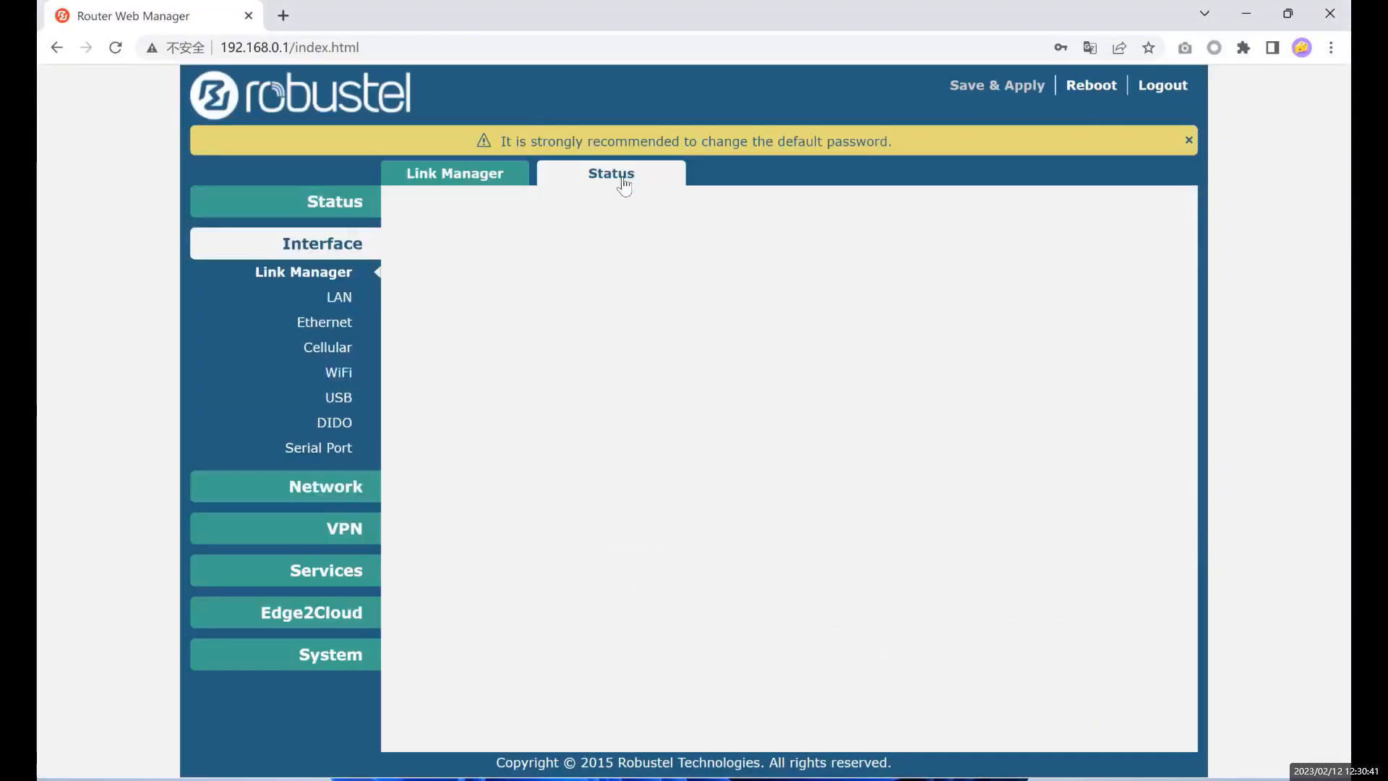
{"action": "double_click", "coordinate": [769, 258]}
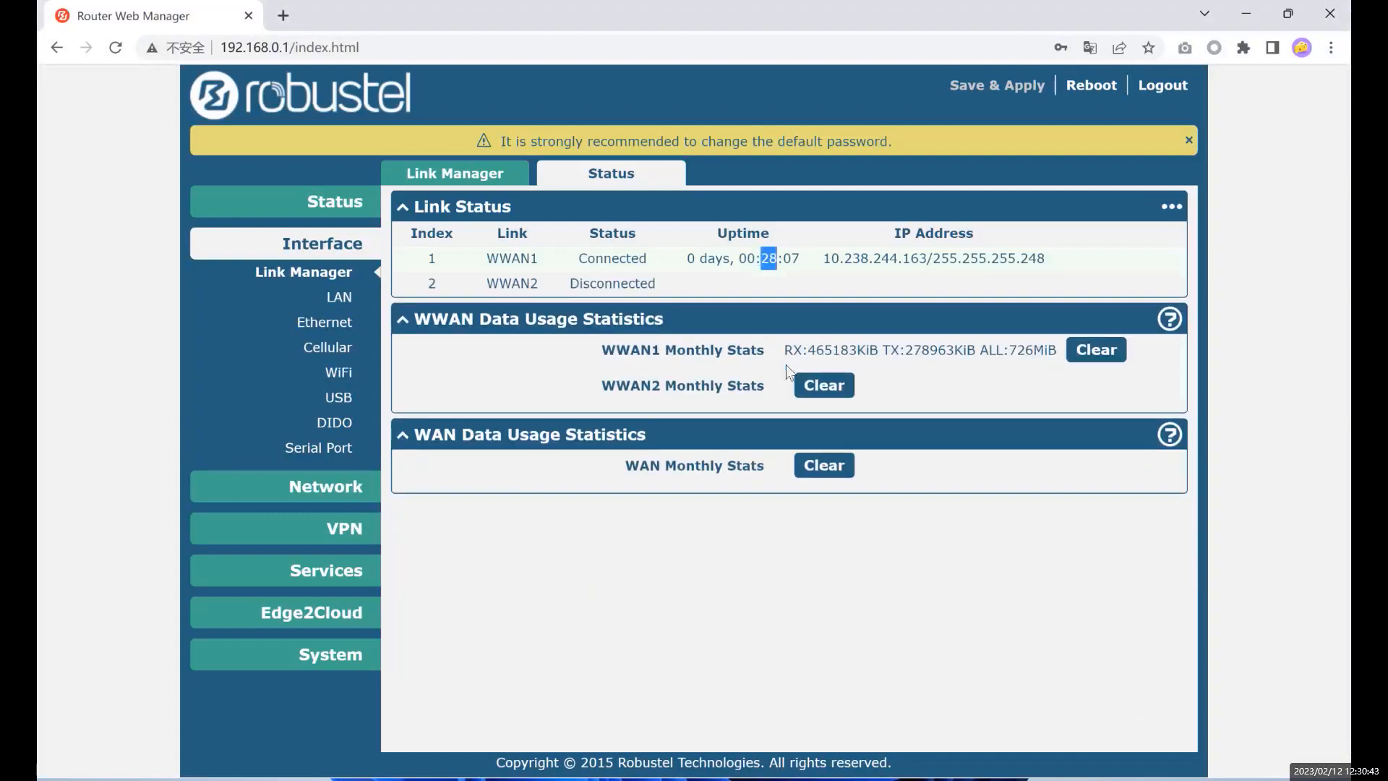
{"action": "left_click_drag", "start_coordinate": [601, 350], "coordinate": [774, 362]}
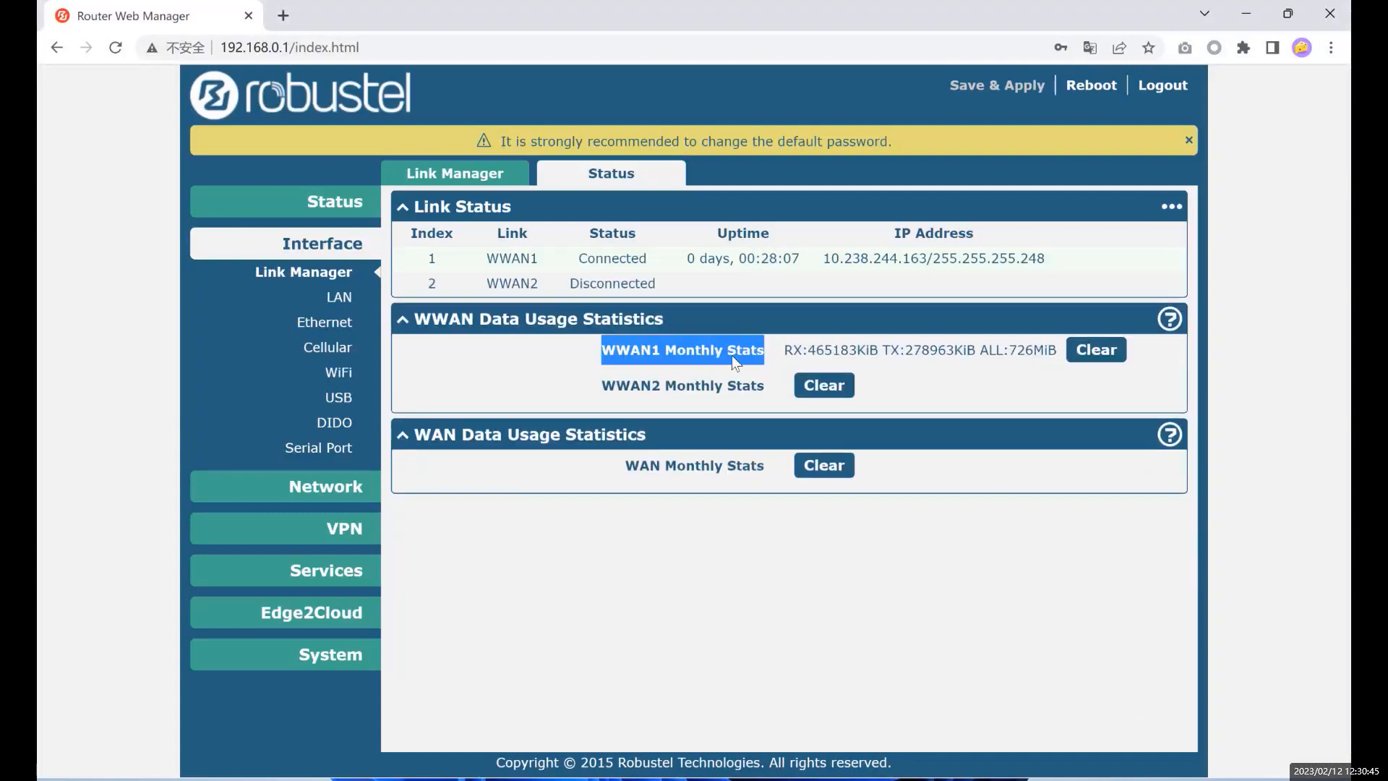
{"action": "left_click", "coordinate": [618, 346]}
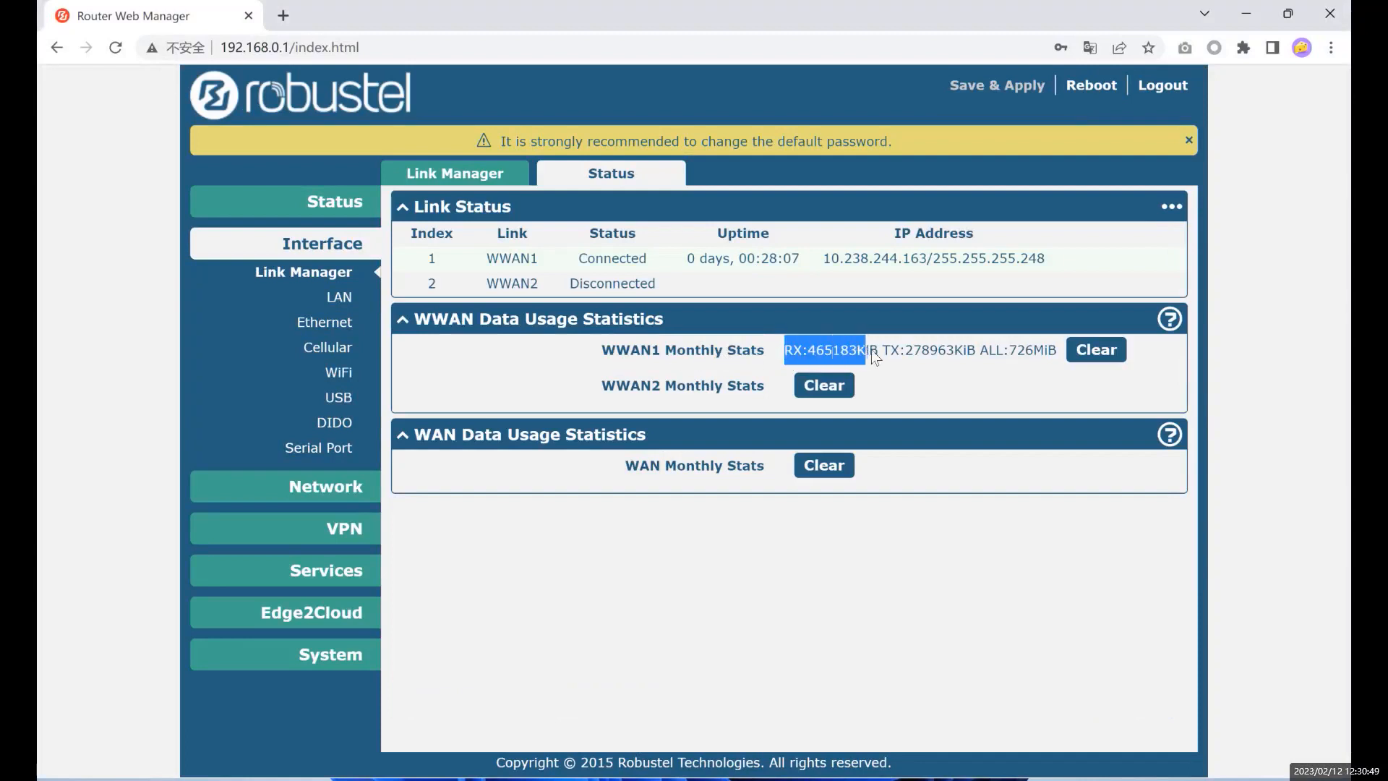
{"action": "left_click", "coordinate": [894, 353]}
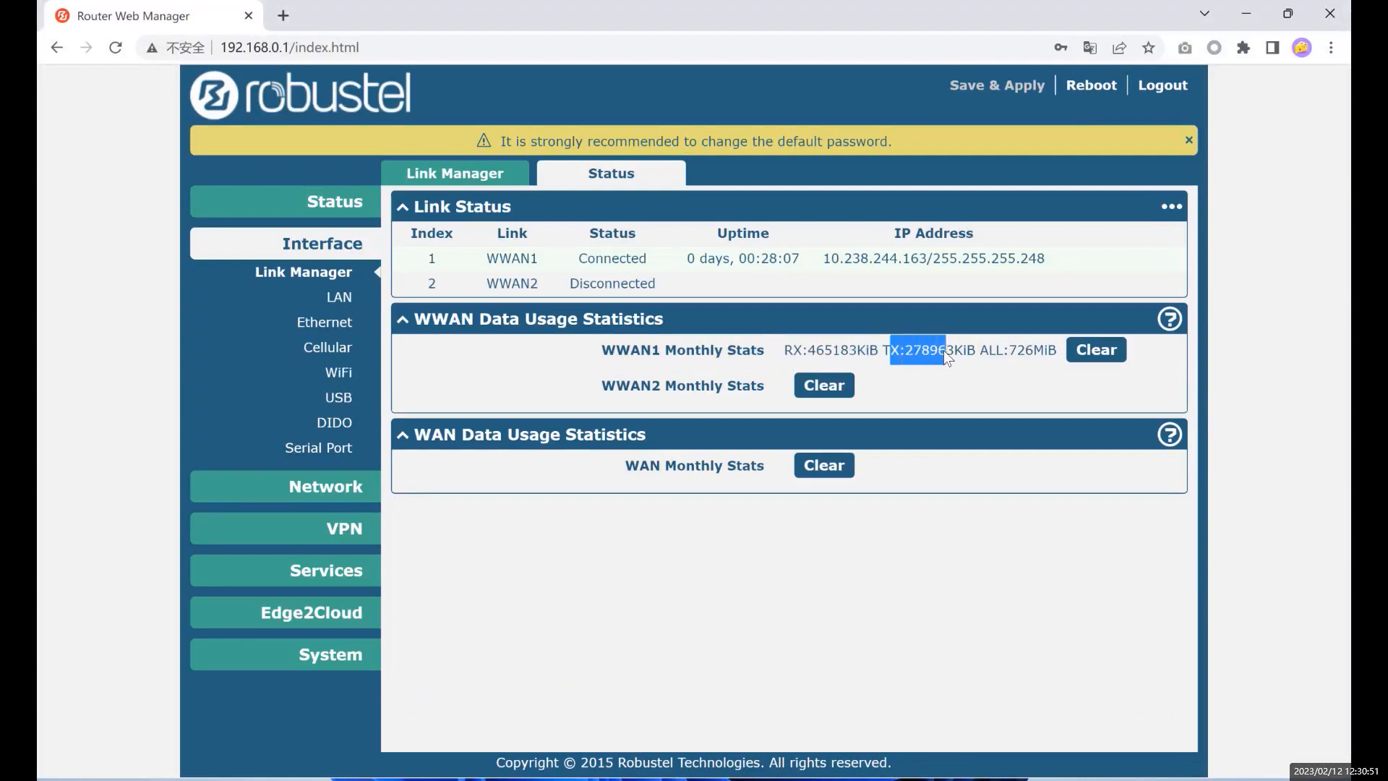
{"action": "left_click_drag", "start_coordinate": [961, 348], "coordinate": [978, 345]}
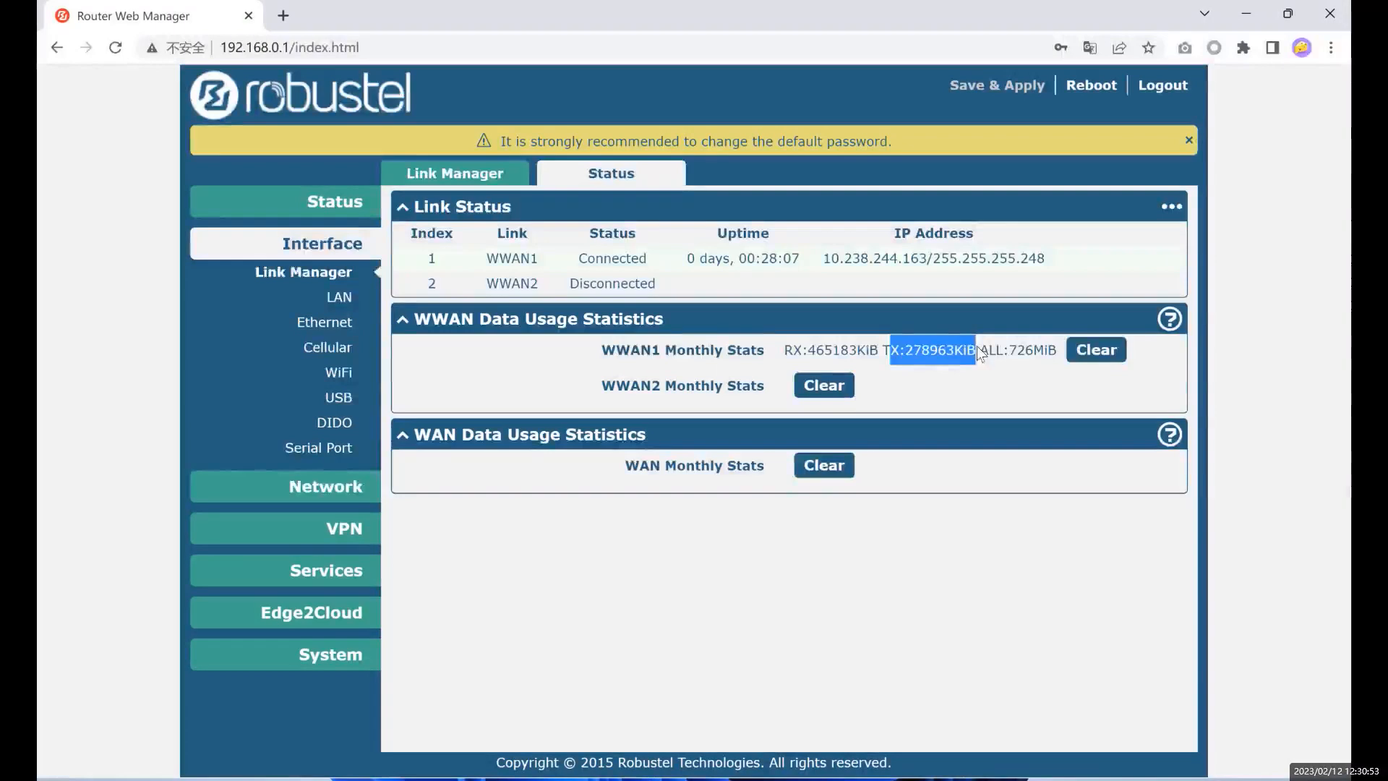
{"action": "left_click", "coordinate": [324, 276]}
{"action": "left_click", "coordinate": [1173, 477]}
- Expand WWAN Settings and replace Data Allowance 200000 with 0, then scroll down
{"action": "left_click", "coordinate": [598, 287]}
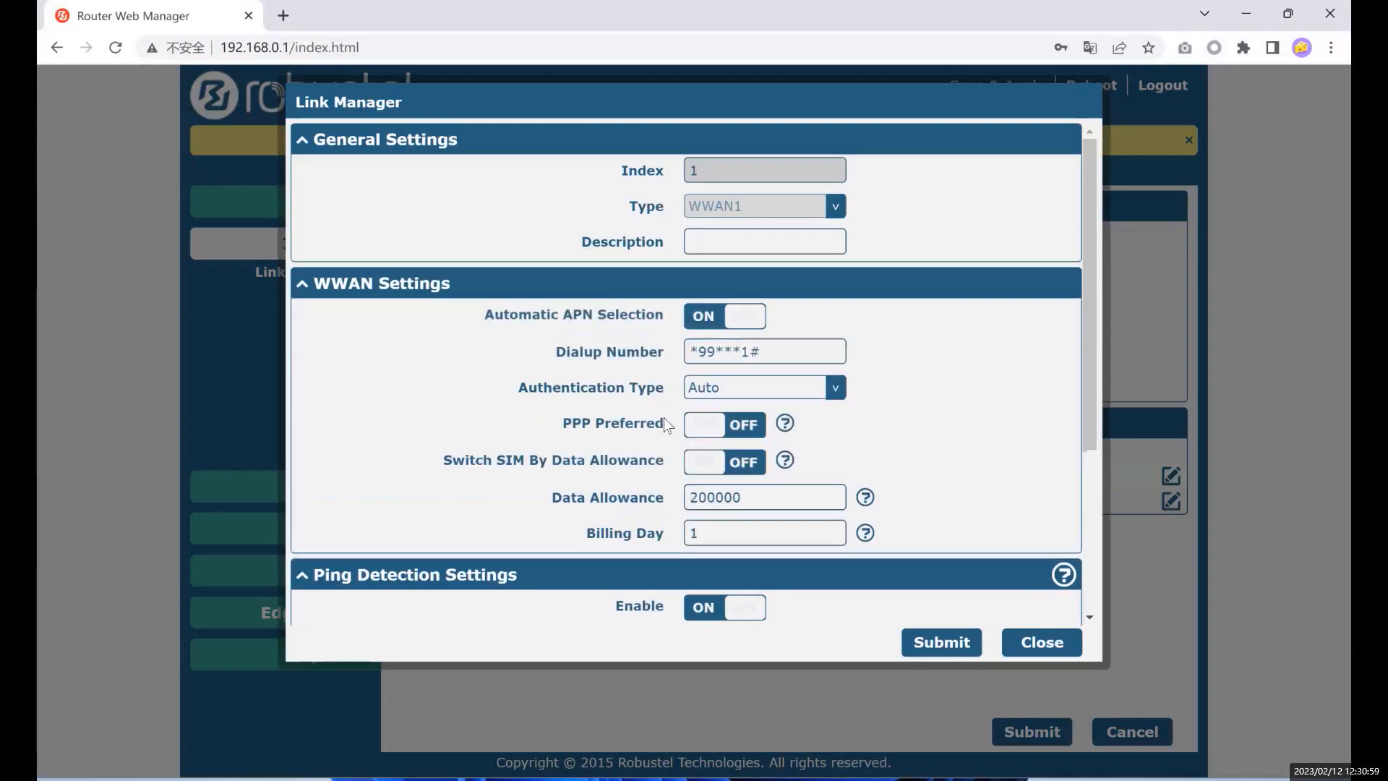
{"action": "left_click_drag", "start_coordinate": [552, 499], "coordinate": [618, 501]}
{"action": "type", "text": "0"}
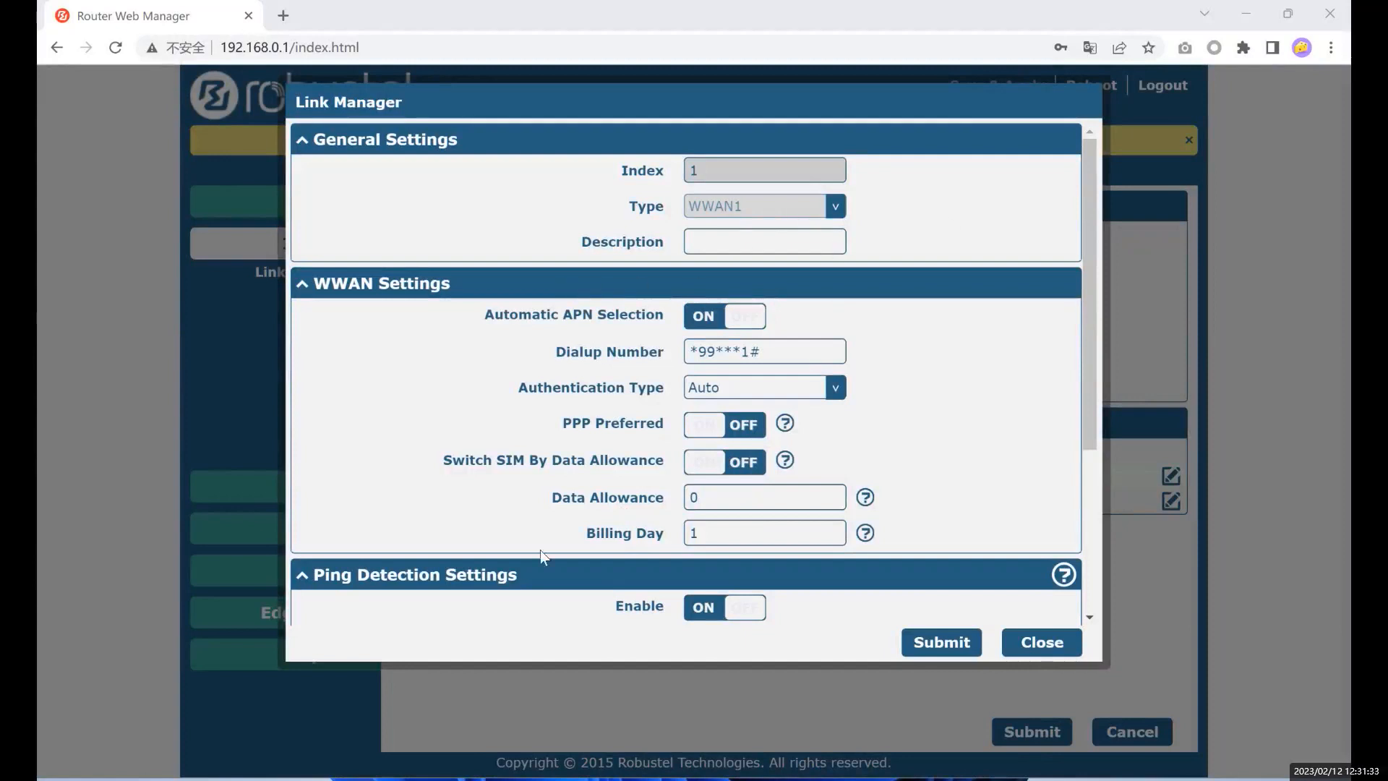
{"action": "scroll", "coordinate": [549, 470], "scroll_direction": "down", "scroll_amount": 1}
{"action": "scroll", "coordinate": [541, 583], "scroll_direction": "down", "scroll_amount": 2}
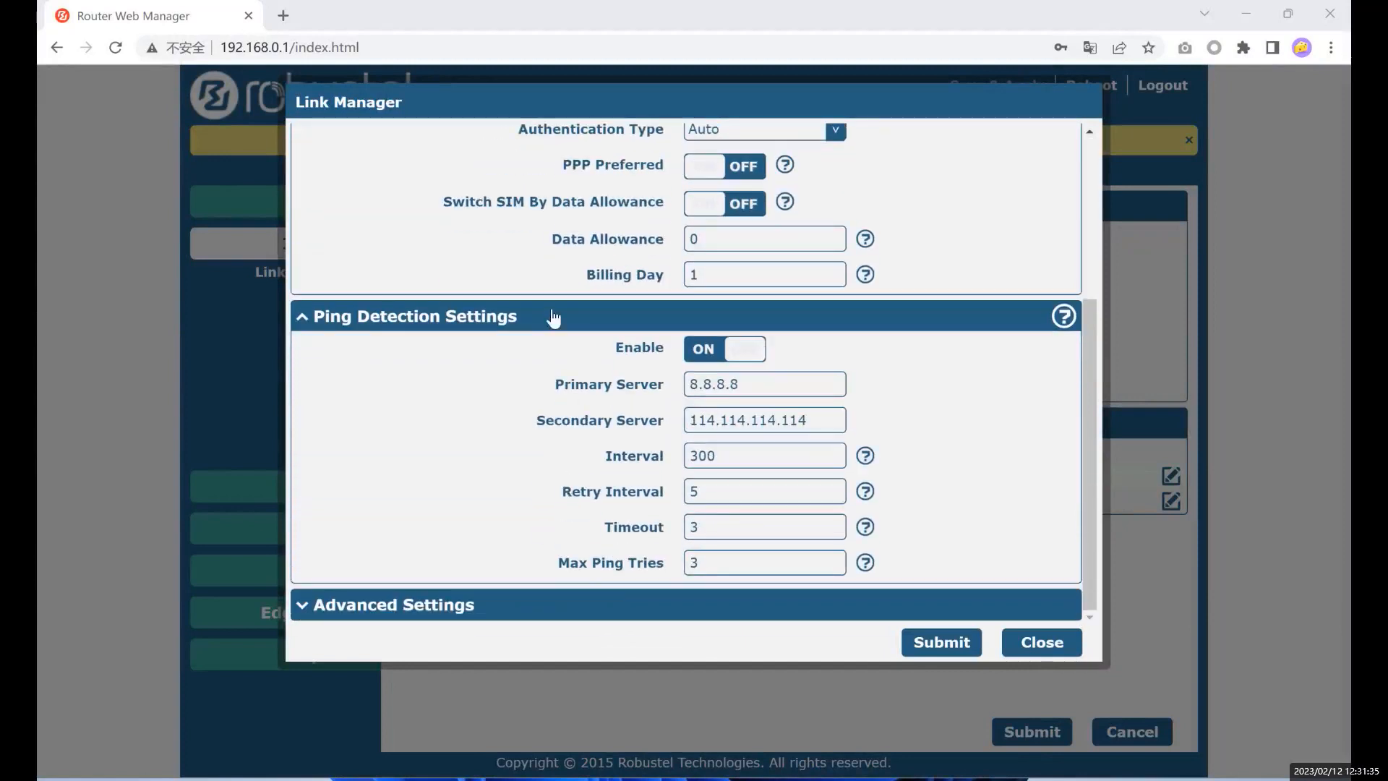
- Collapse WWAN and General Settings, review Ping Detection, close the form, and note WWAN1 as Primary Link
{"action": "scroll", "coordinate": [554, 324], "scroll_direction": "up", "scroll_amount": 3}
{"action": "left_click", "coordinate": [496, 284]}
{"action": "left_click", "coordinate": [496, 139]}
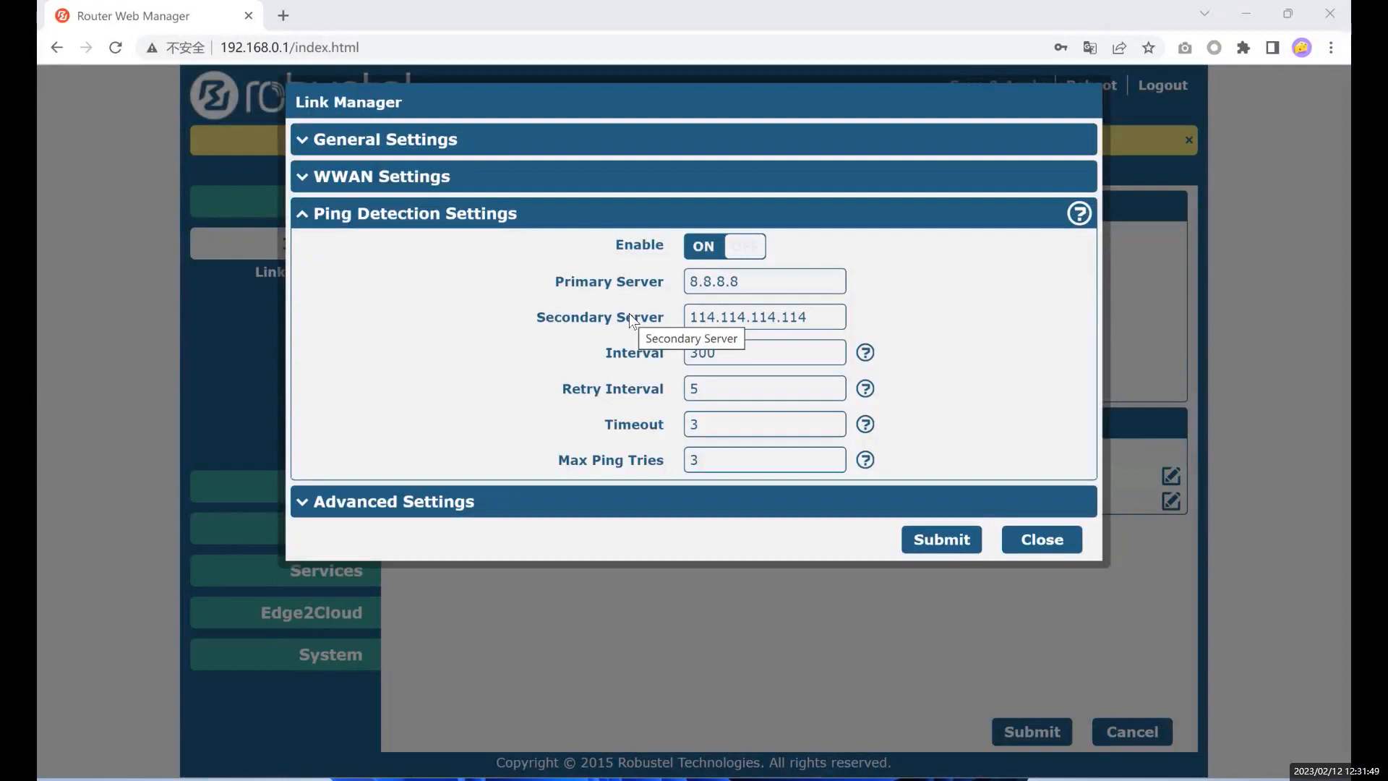
{"action": "left_click_drag", "start_coordinate": [323, 215], "coordinate": [438, 216]}
{"action": "left_click", "coordinate": [439, 215]}
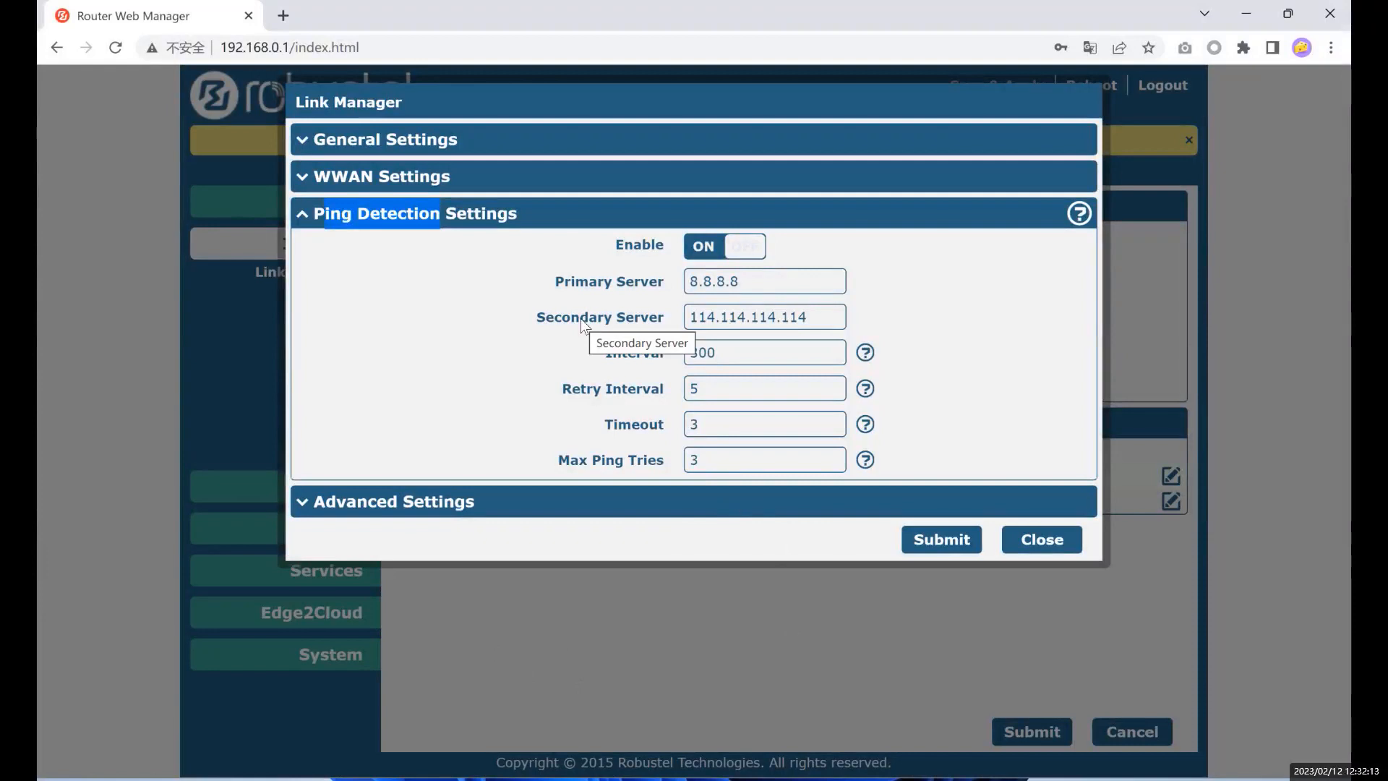
{"action": "left_click", "coordinate": [1104, 519]}
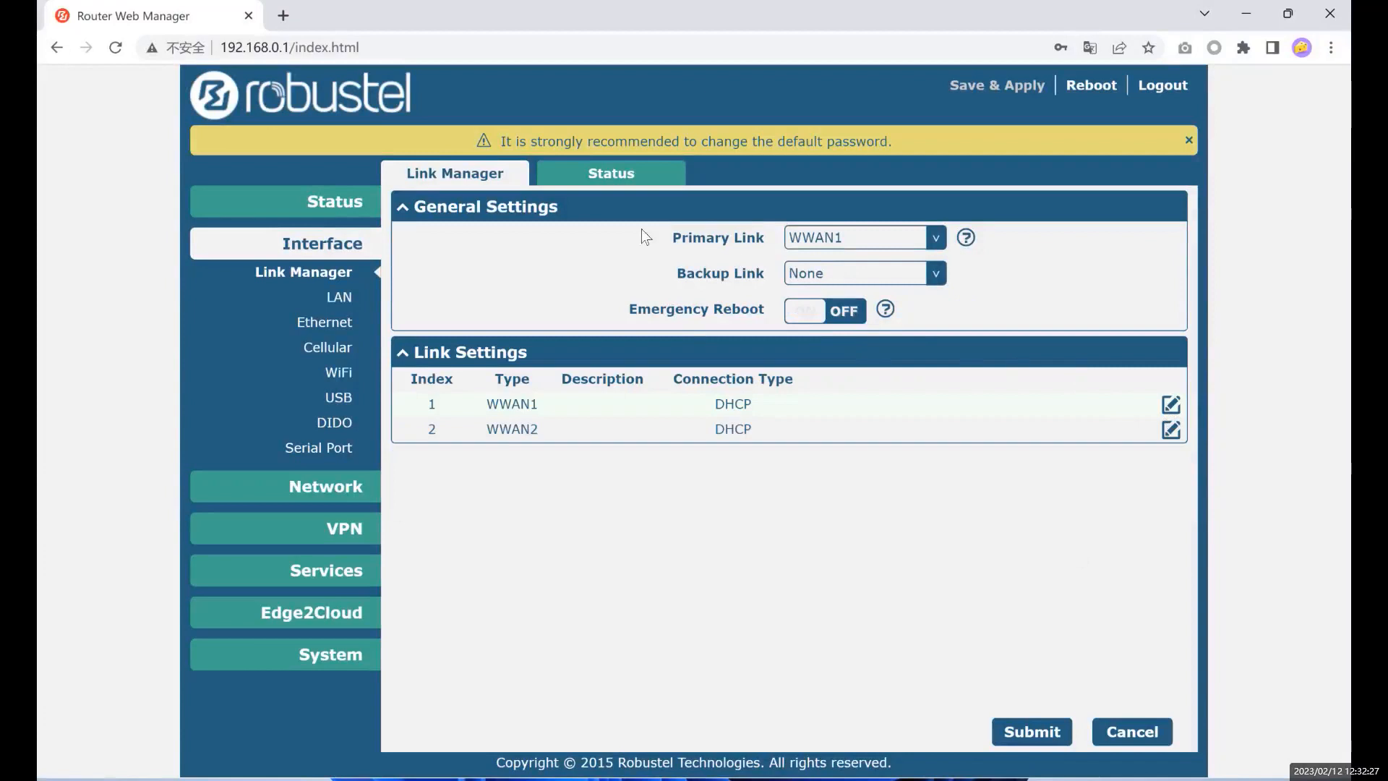
{"action": "left_click_drag", "start_coordinate": [646, 232], "coordinate": [759, 235]}
- Reopen WWAN1 and review ping servers 8.8.8.8 (primary) and 114.114.114.114 (secondary)
{"action": "left_click", "coordinate": [1171, 404]}
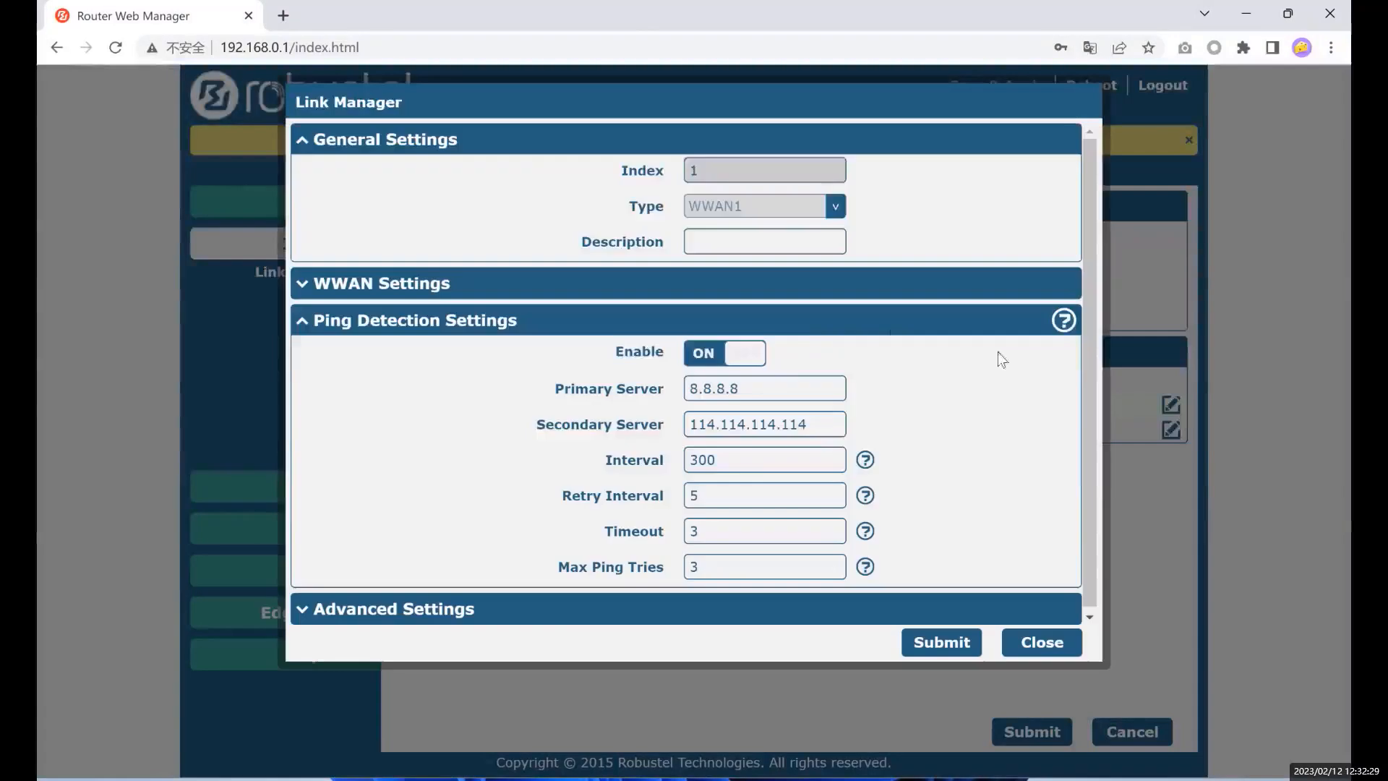
{"action": "left_click", "coordinate": [861, 145]}
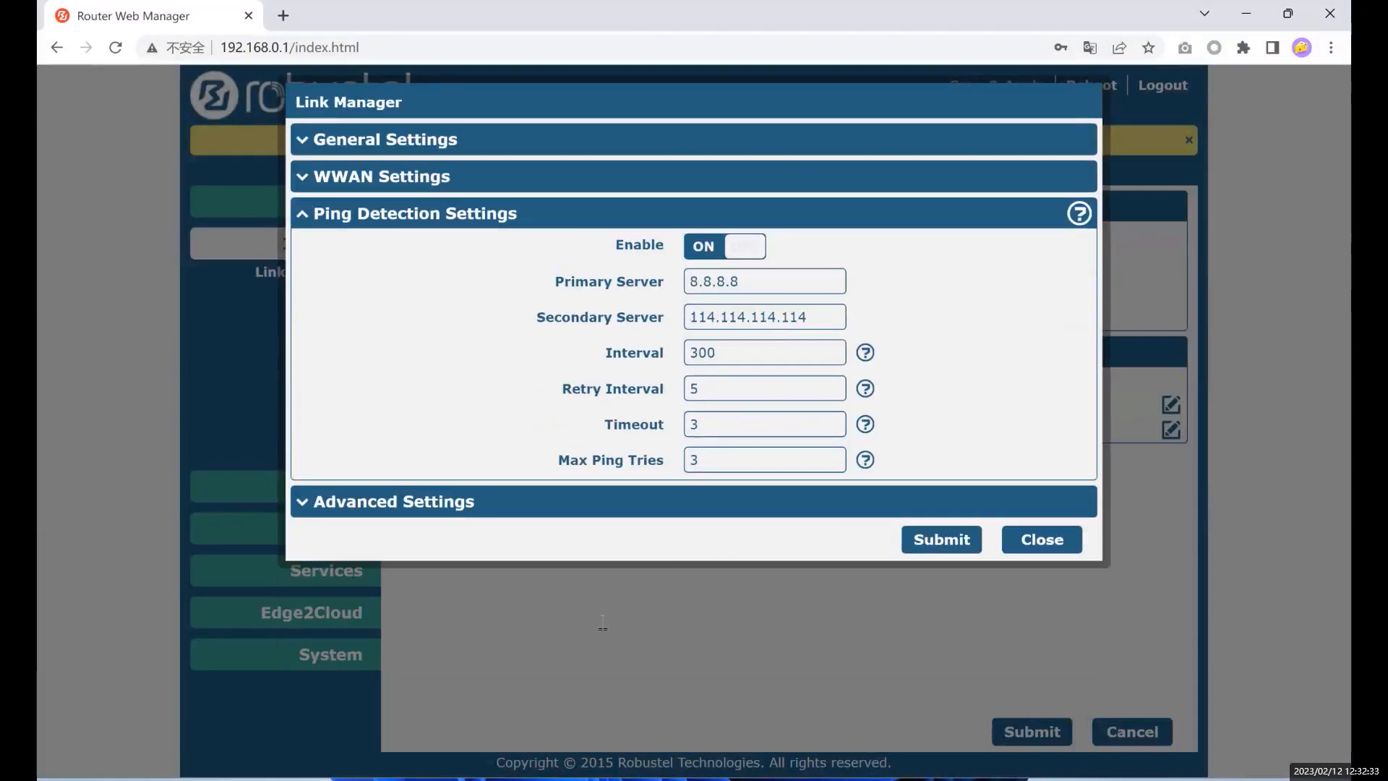
{"action": "left_click", "coordinate": [751, 285]}
{"action": "double_click", "coordinate": [756, 285]}
{"action": "left_click", "coordinate": [793, 287]}
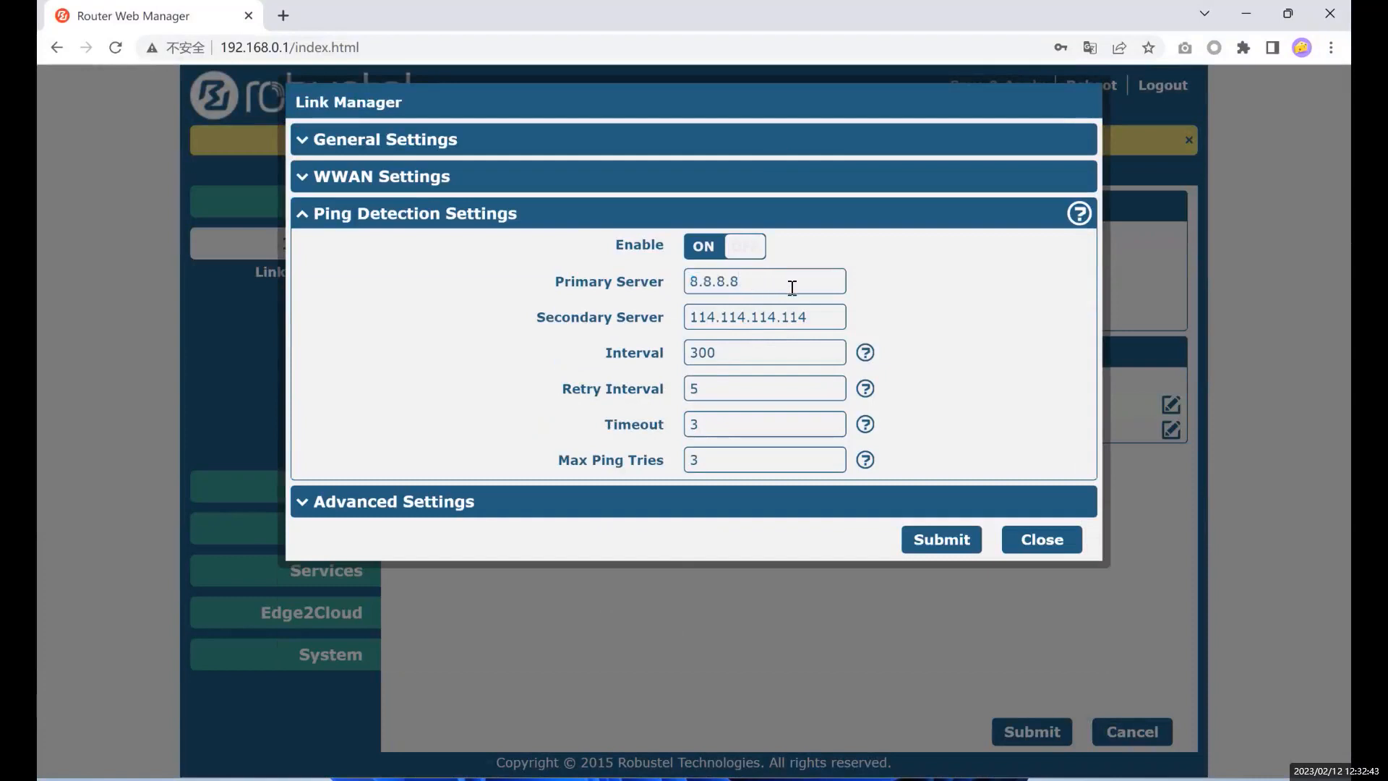
{"action": "double_click", "coordinate": [789, 310]}
{"action": "left_click", "coordinate": [731, 357]}
- Read help for Interval 300 and Retry Interval, review Timeout and Max Ping Tries, then collapse Ping Detection
{"action": "left_click", "coordinate": [866, 354]}
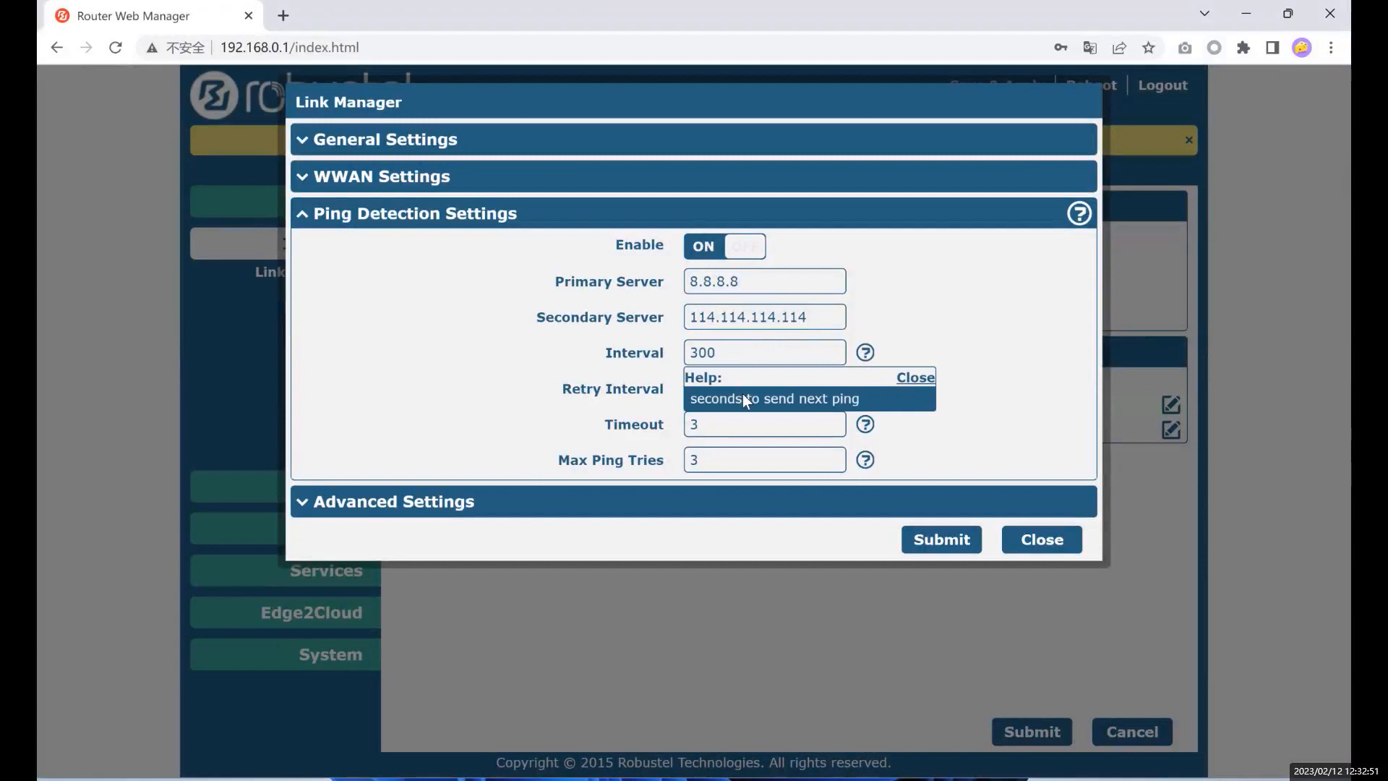
{"action": "left_click_drag", "start_coordinate": [743, 393], "coordinate": [669, 387]}
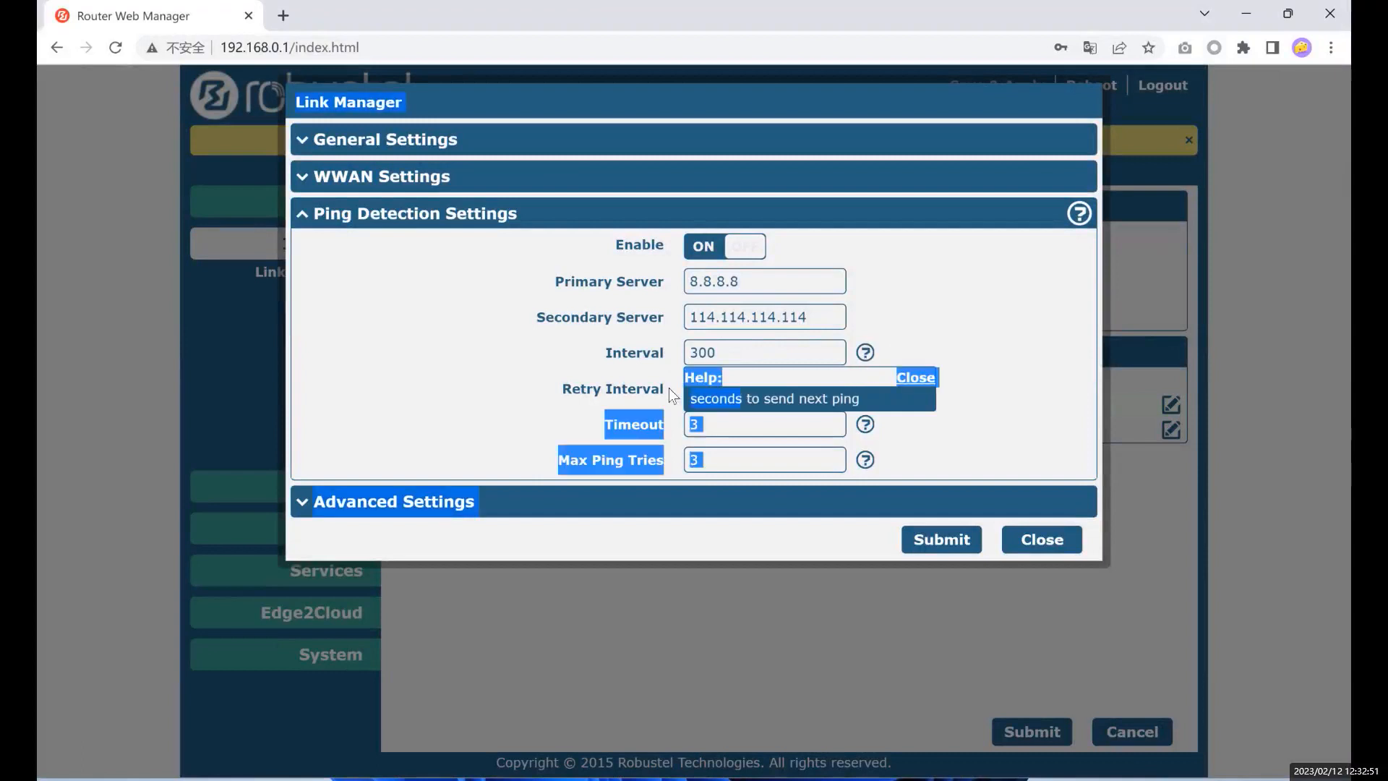
{"action": "left_click", "coordinate": [765, 345]}
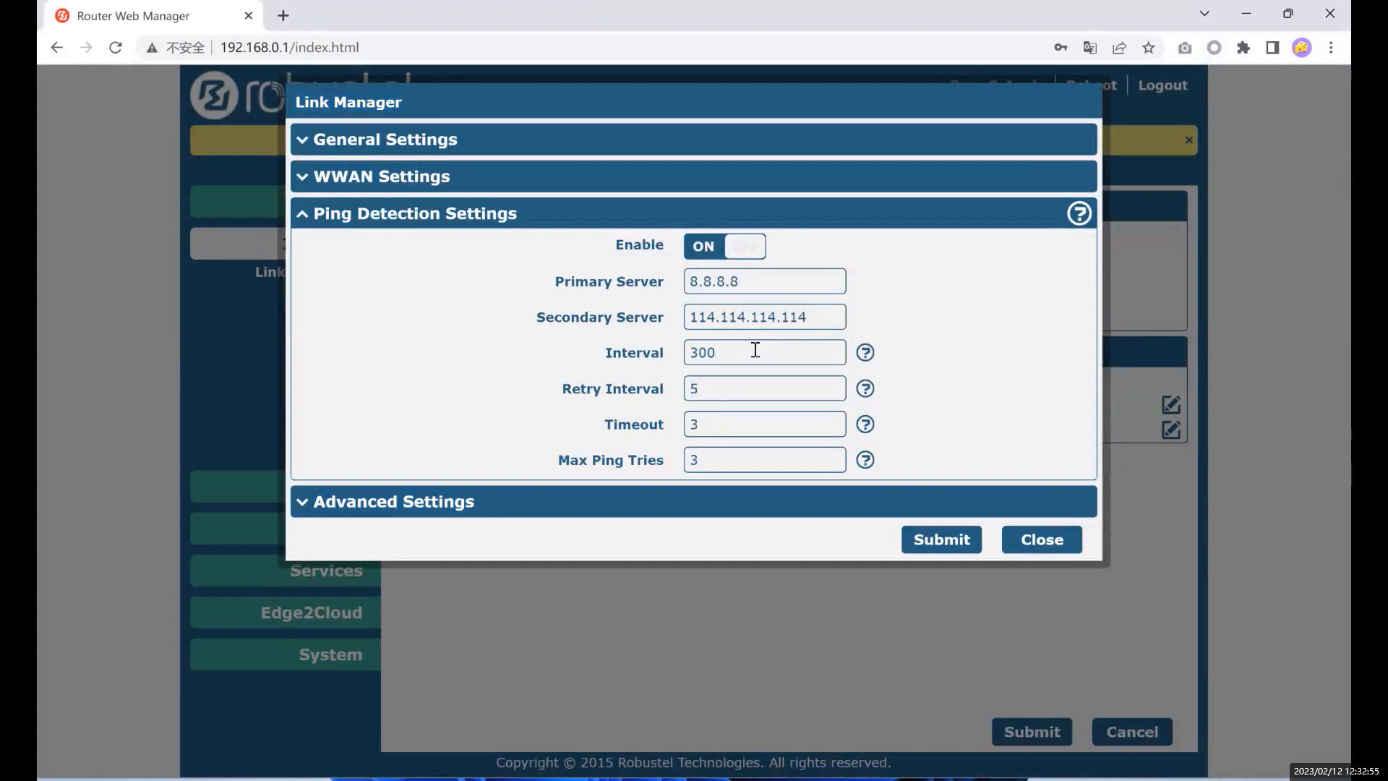
{"action": "left_click", "coordinate": [721, 388]}
{"action": "left_click", "coordinate": [707, 354]}
{"action": "left_click", "coordinate": [721, 390]}
{"action": "left_click", "coordinate": [866, 388]}
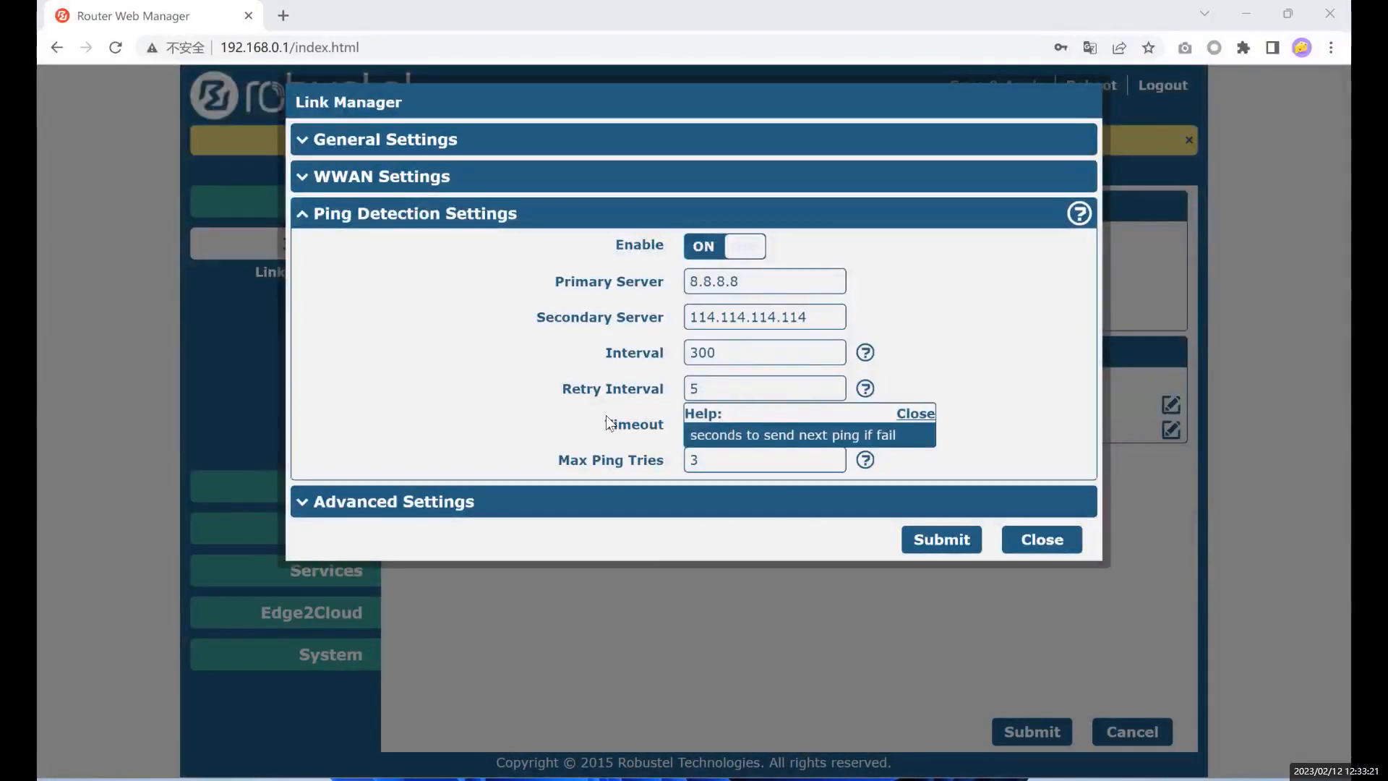
{"action": "left_click_drag", "start_coordinate": [607, 418], "coordinate": [662, 422]}
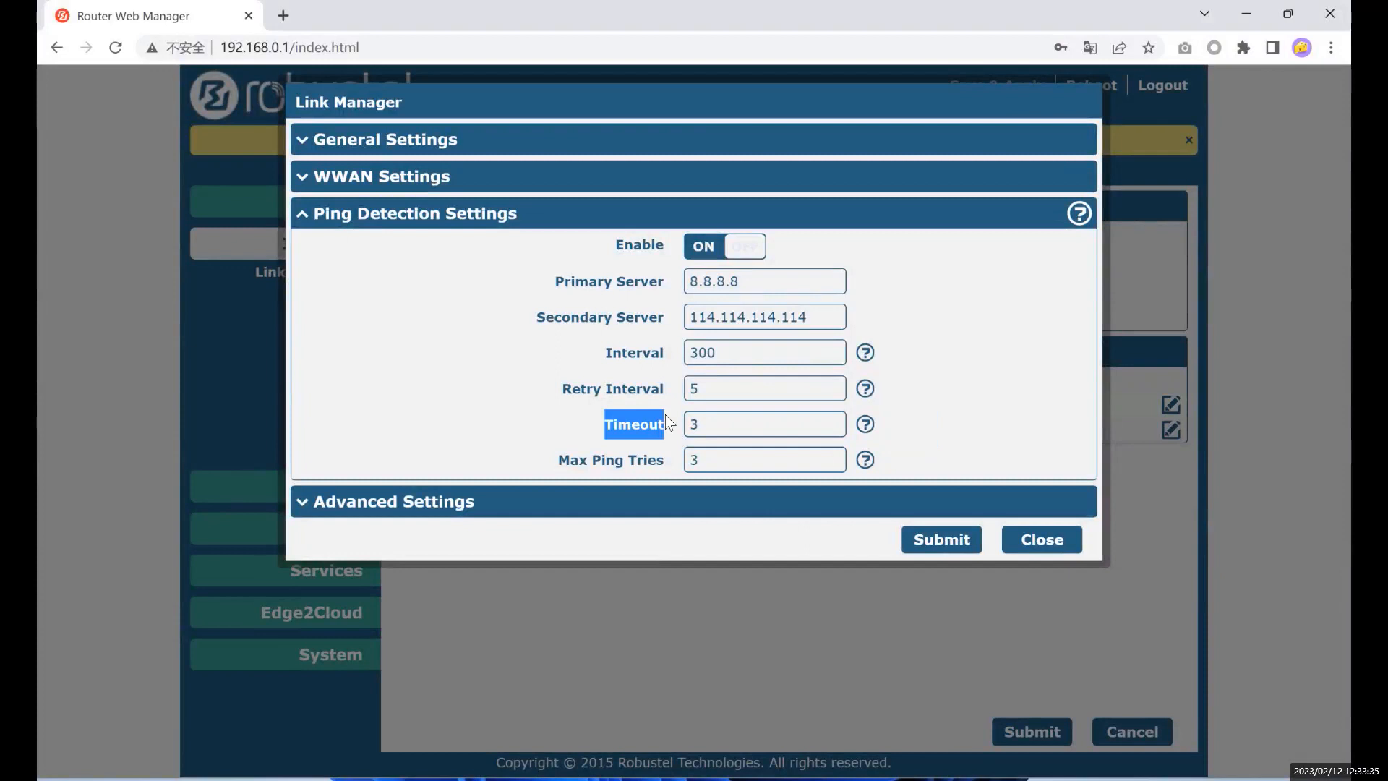
{"action": "left_click_drag", "start_coordinate": [550, 459], "coordinate": [658, 467]}
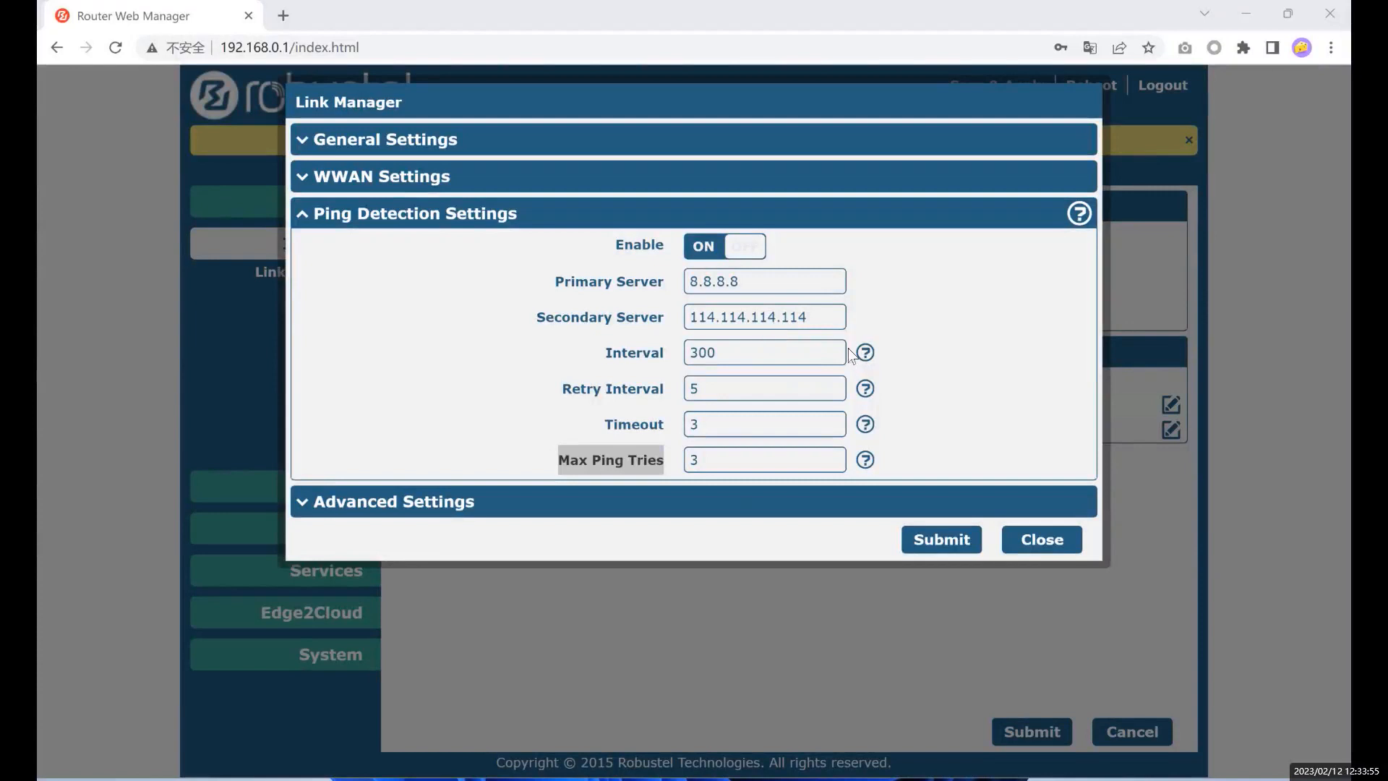
{"action": "left_click", "coordinate": [681, 222]}
- Expand Advanced Settings and toggle NAT Enable off and back on
{"action": "left_click", "coordinate": [575, 262]}
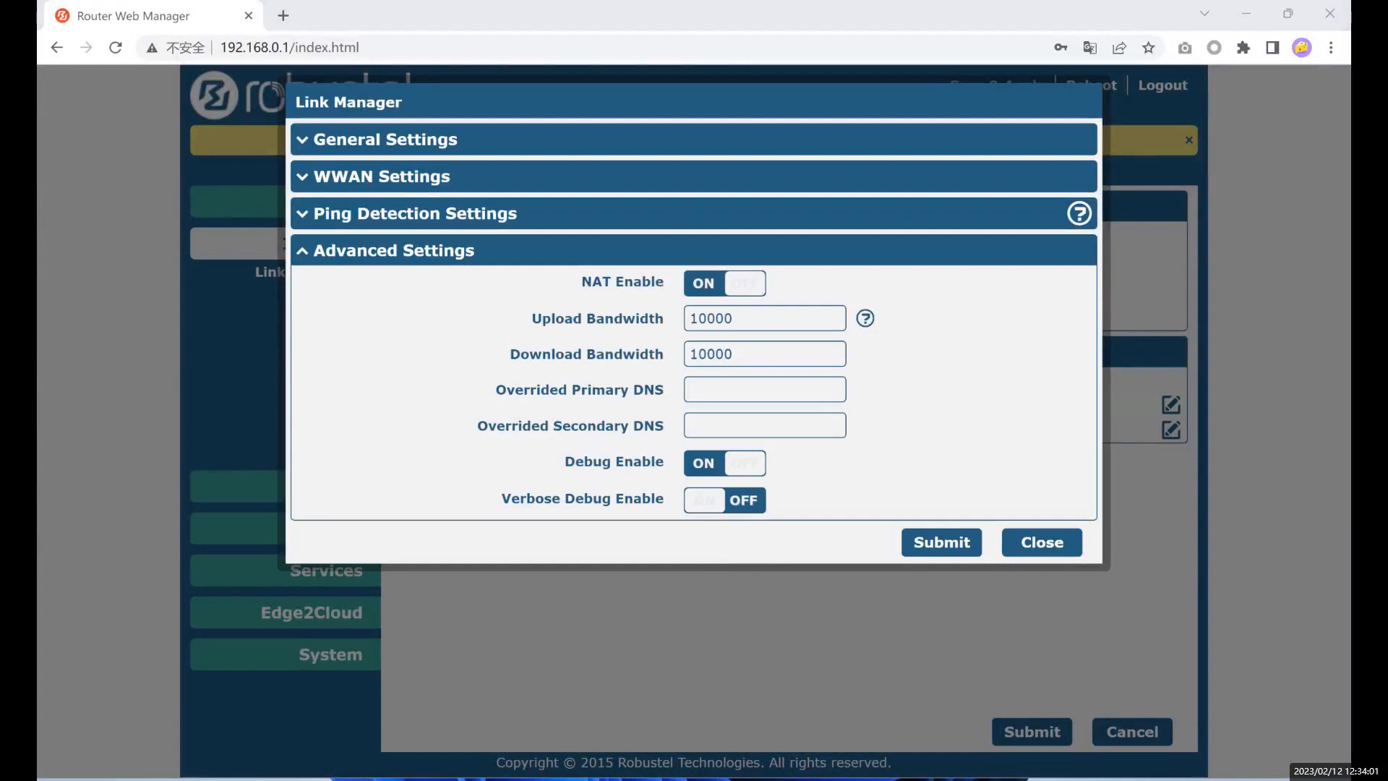
{"action": "left_click_drag", "start_coordinate": [576, 272], "coordinate": [656, 276]}
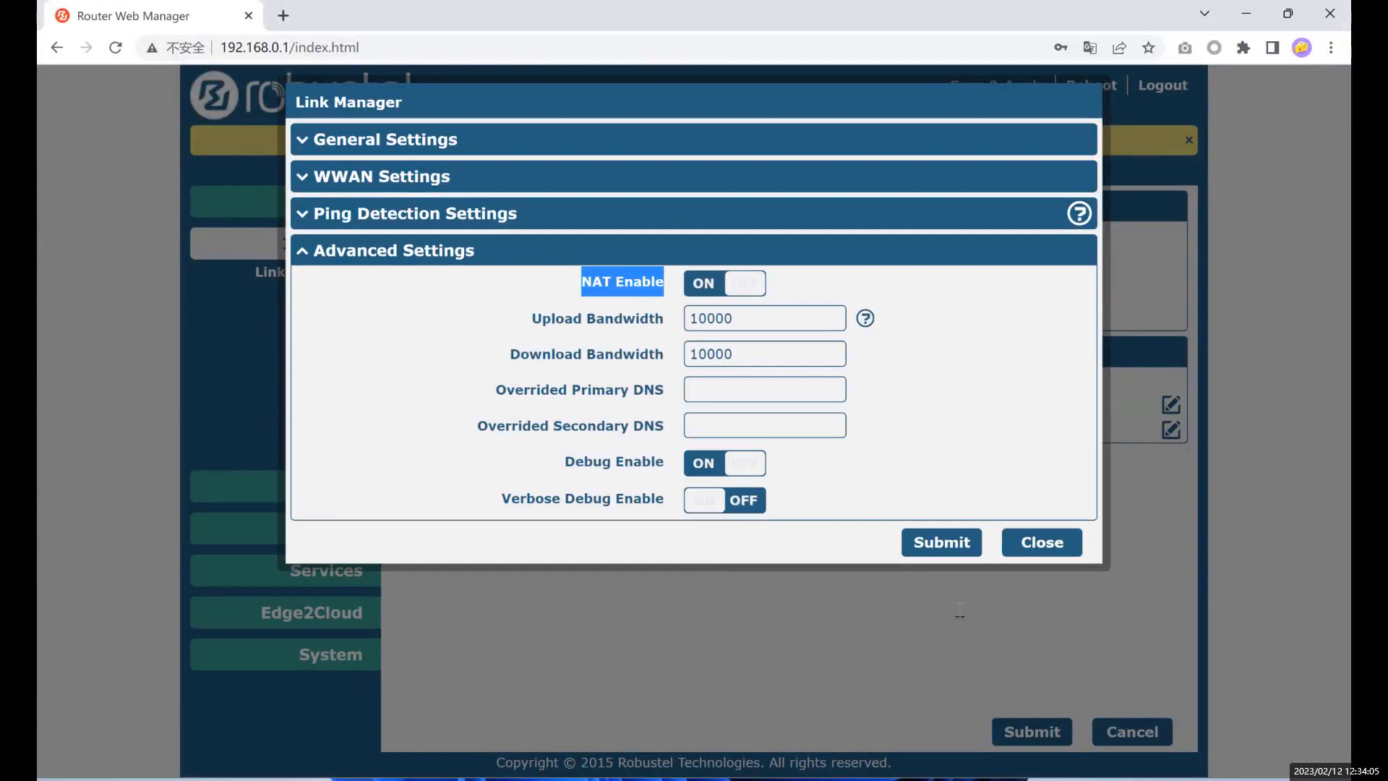
{"action": "left_click", "coordinate": [581, 283]}
{"action": "left_click", "coordinate": [759, 282]}
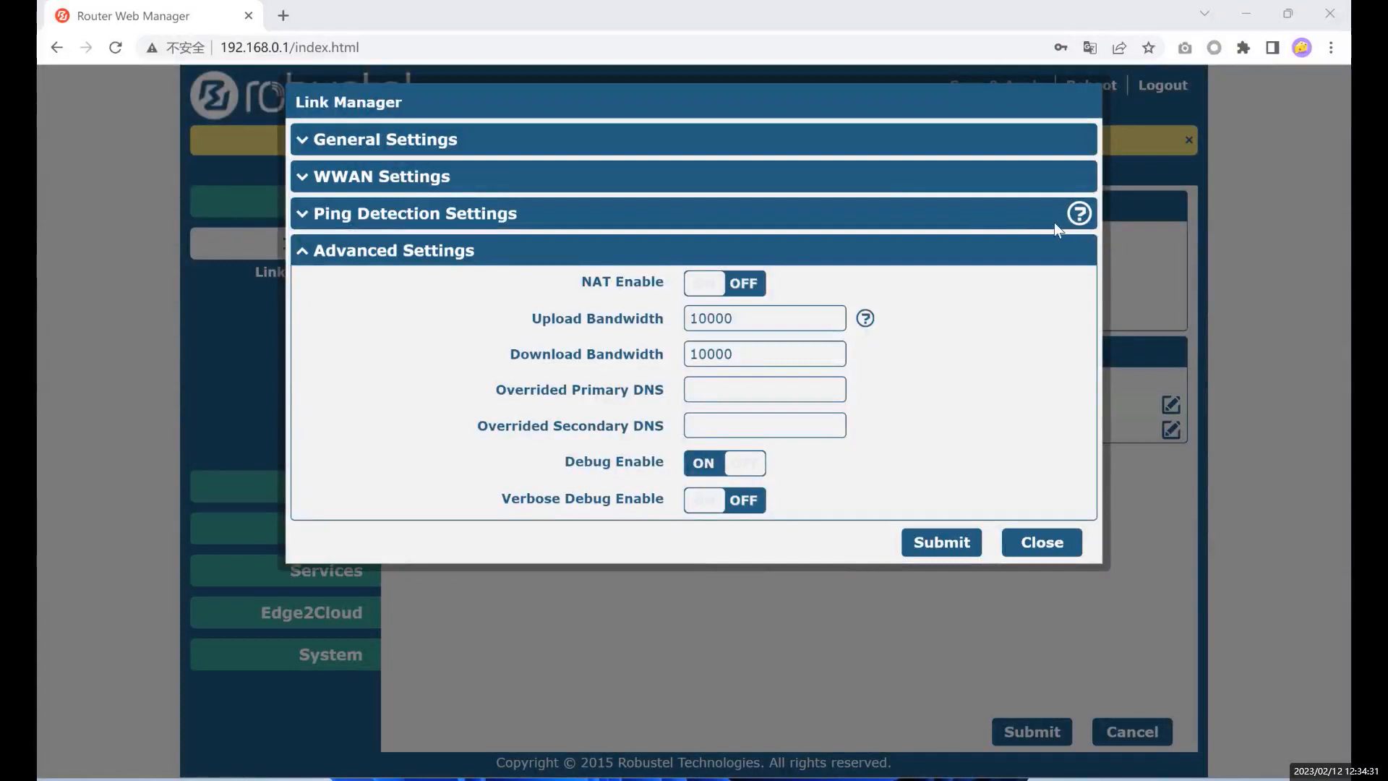
{"action": "left_click", "coordinate": [707, 282]}
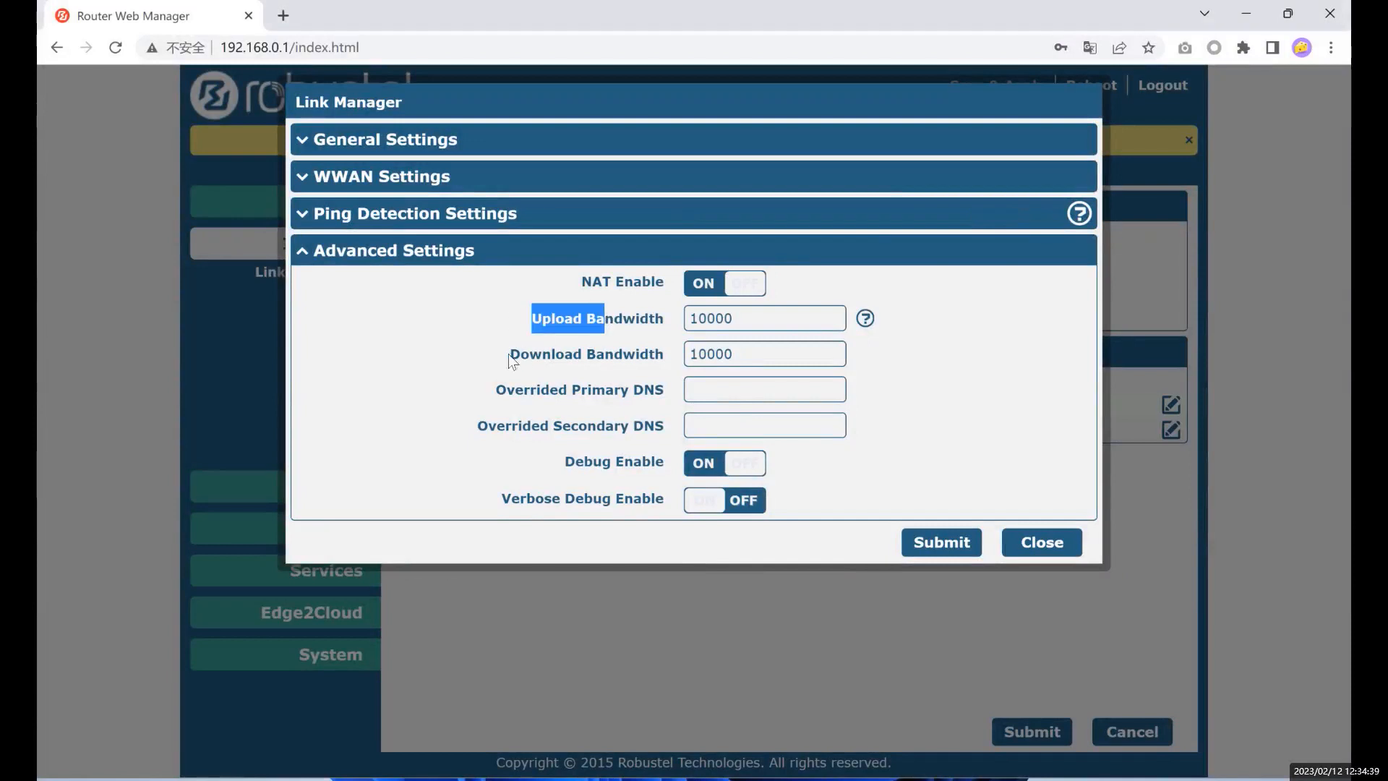
- Read the Upload Bandwidth help and review the bandwidth and Overrided Primary DNS fields
{"action": "left_click_drag", "start_coordinate": [511, 353], "coordinate": [600, 360]}
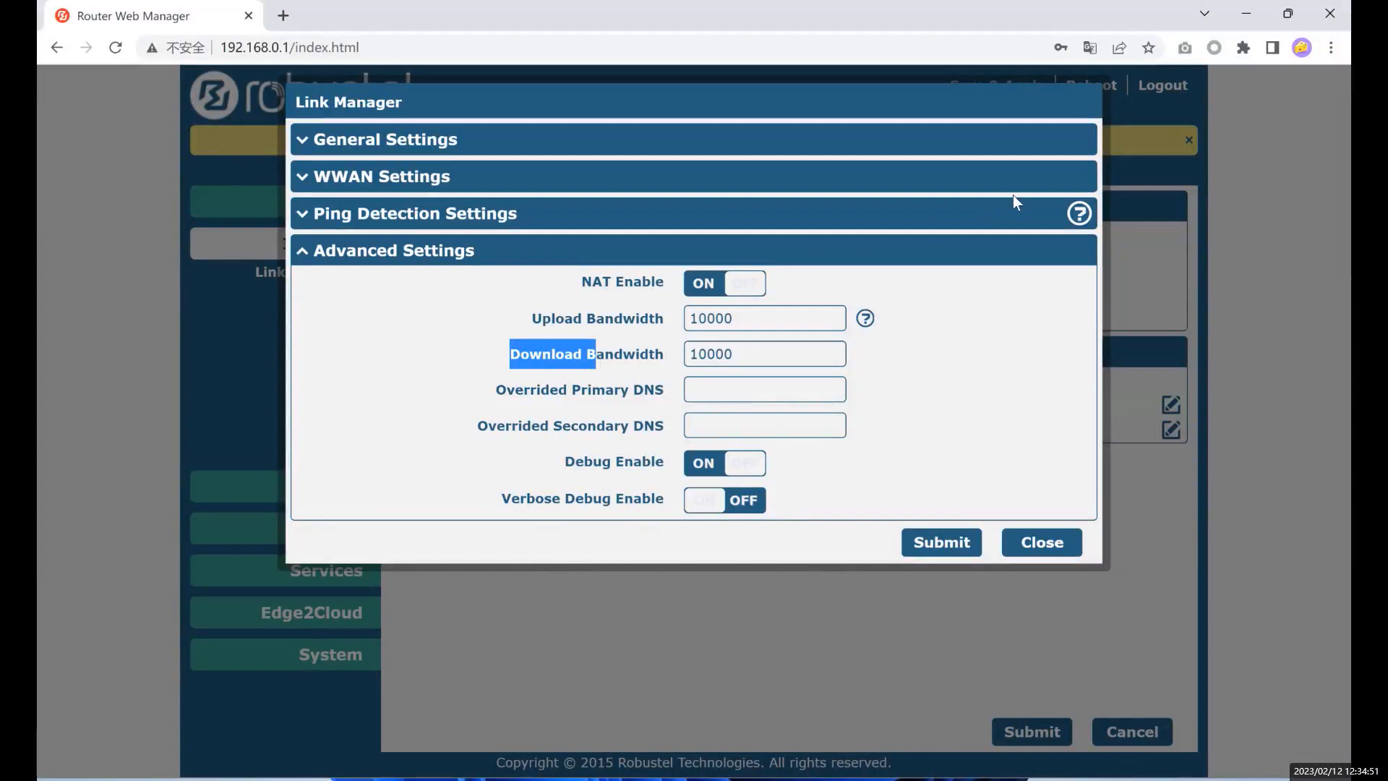
{"action": "left_click", "coordinate": [858, 321]}
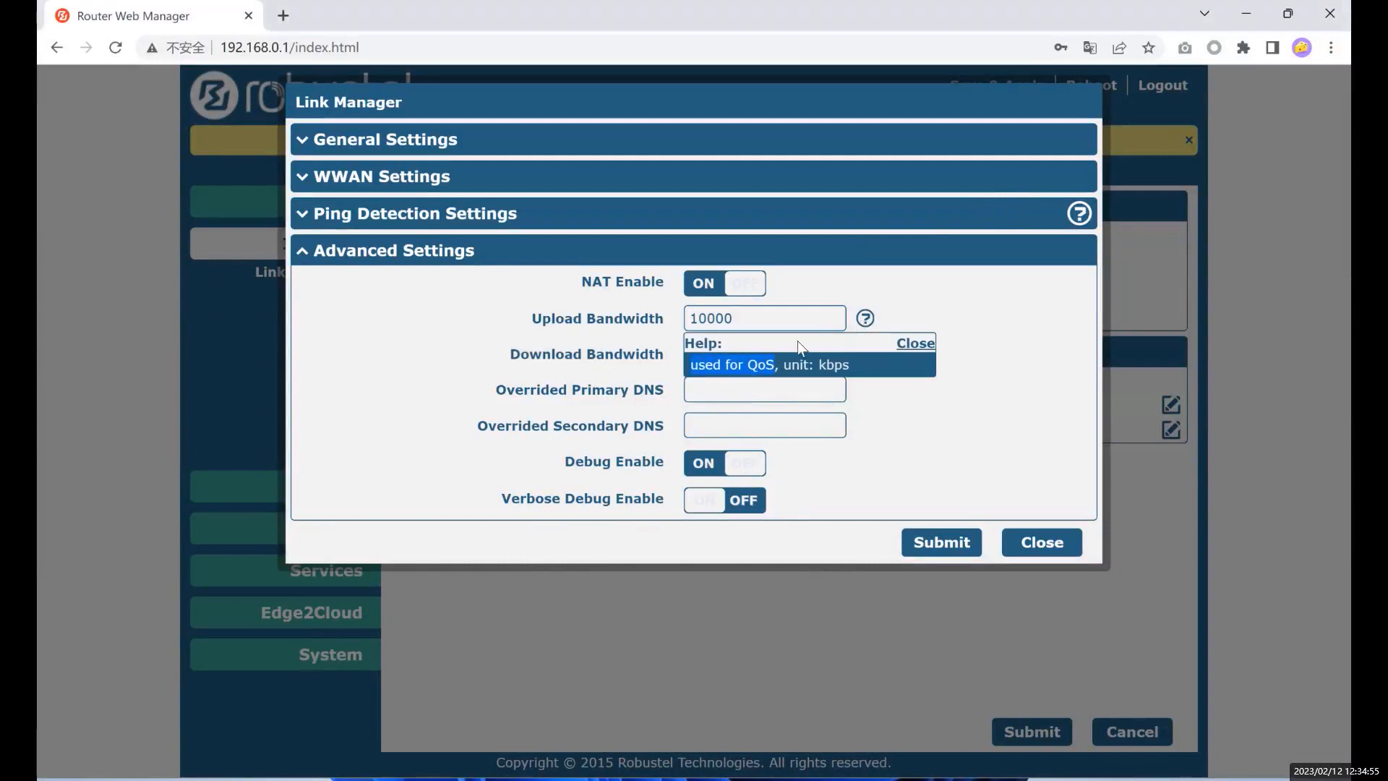
{"action": "left_click", "coordinate": [915, 343]}
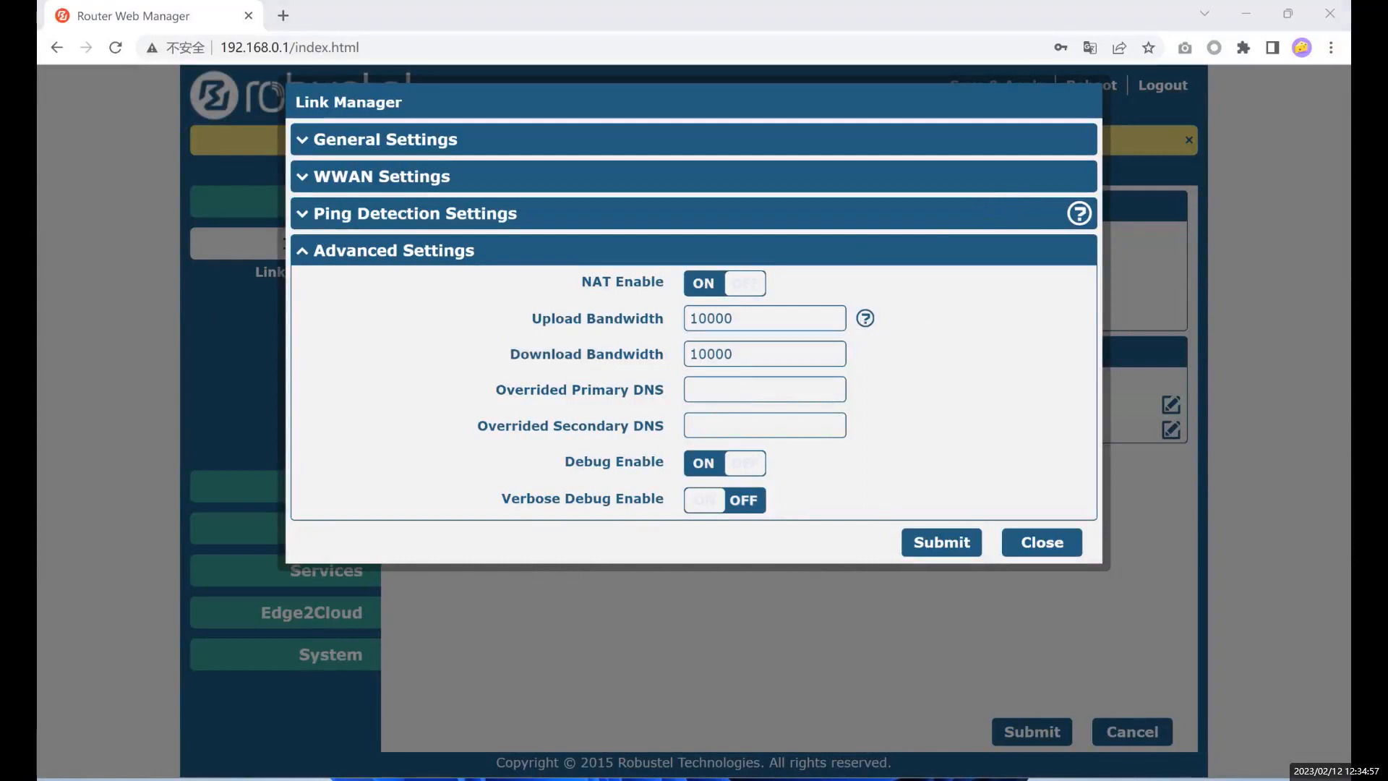
{"action": "left_click", "coordinate": [866, 318]}
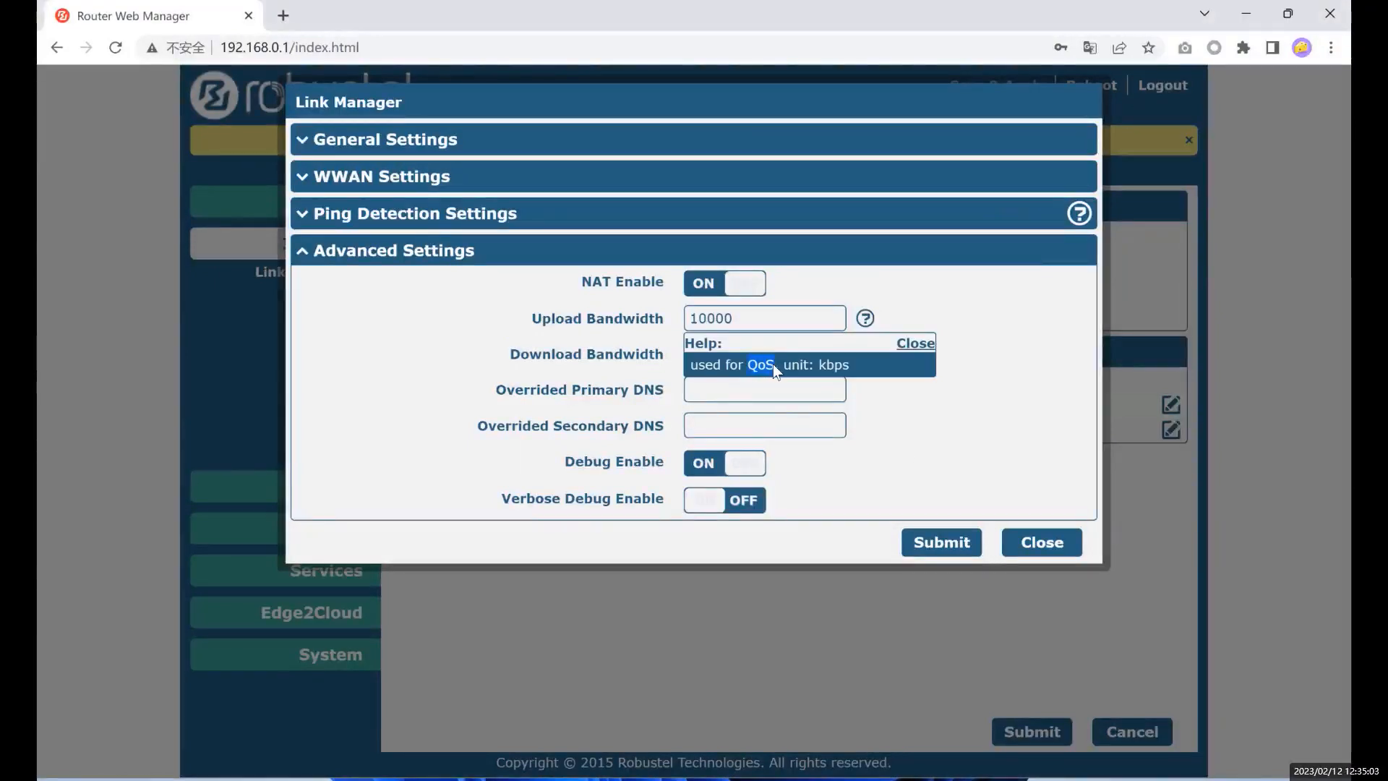
{"action": "left_click_drag", "start_coordinate": [533, 318], "coordinate": [629, 322]}
{"action": "left_click_drag", "start_coordinate": [511, 354], "coordinate": [675, 362]}
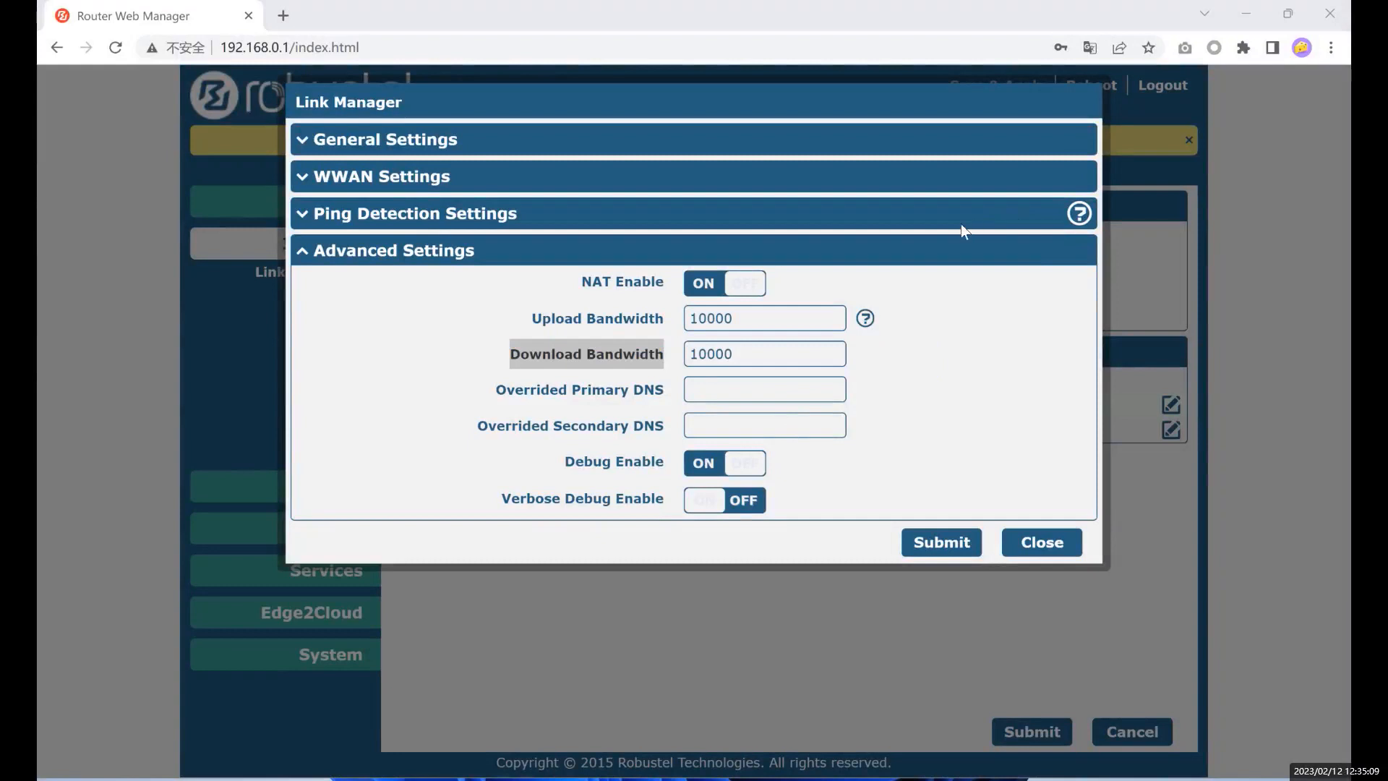
{"action": "left_click", "coordinate": [555, 393]}
{"action": "left_click_drag", "start_coordinate": [496, 391], "coordinate": [620, 394]}
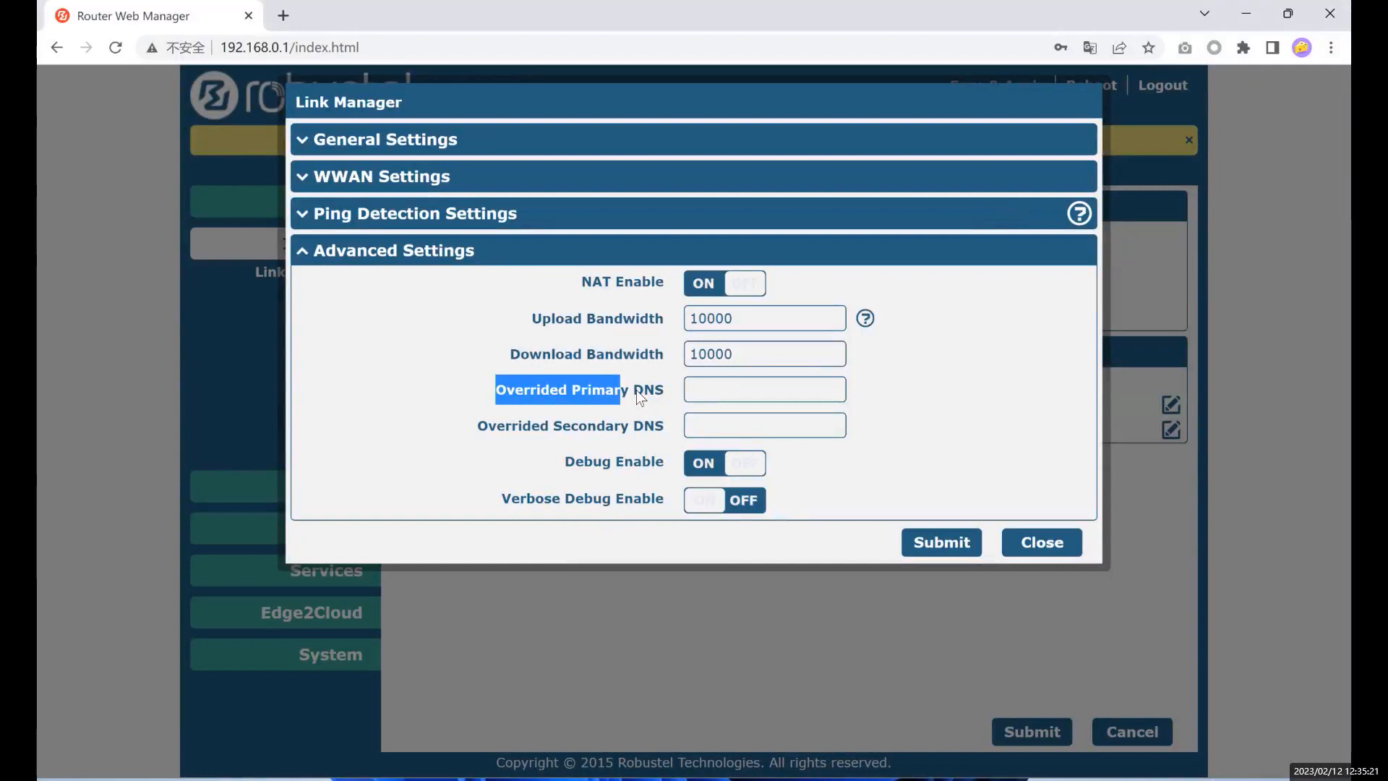
- Toggle Debug Enable off and back on, leaving debug logging enabled
{"action": "left_click", "coordinate": [536, 395]}
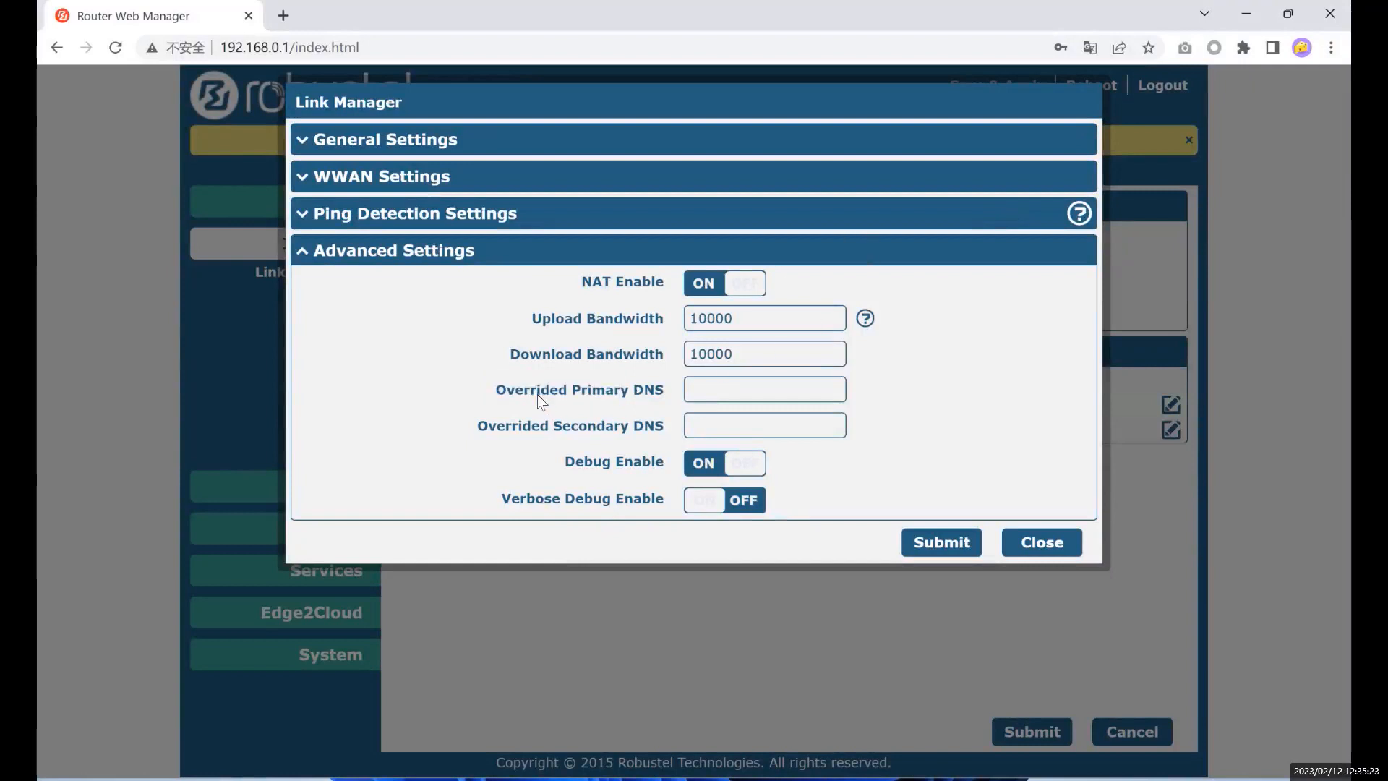
{"action": "left_click_drag", "start_coordinate": [496, 393], "coordinate": [658, 386]}
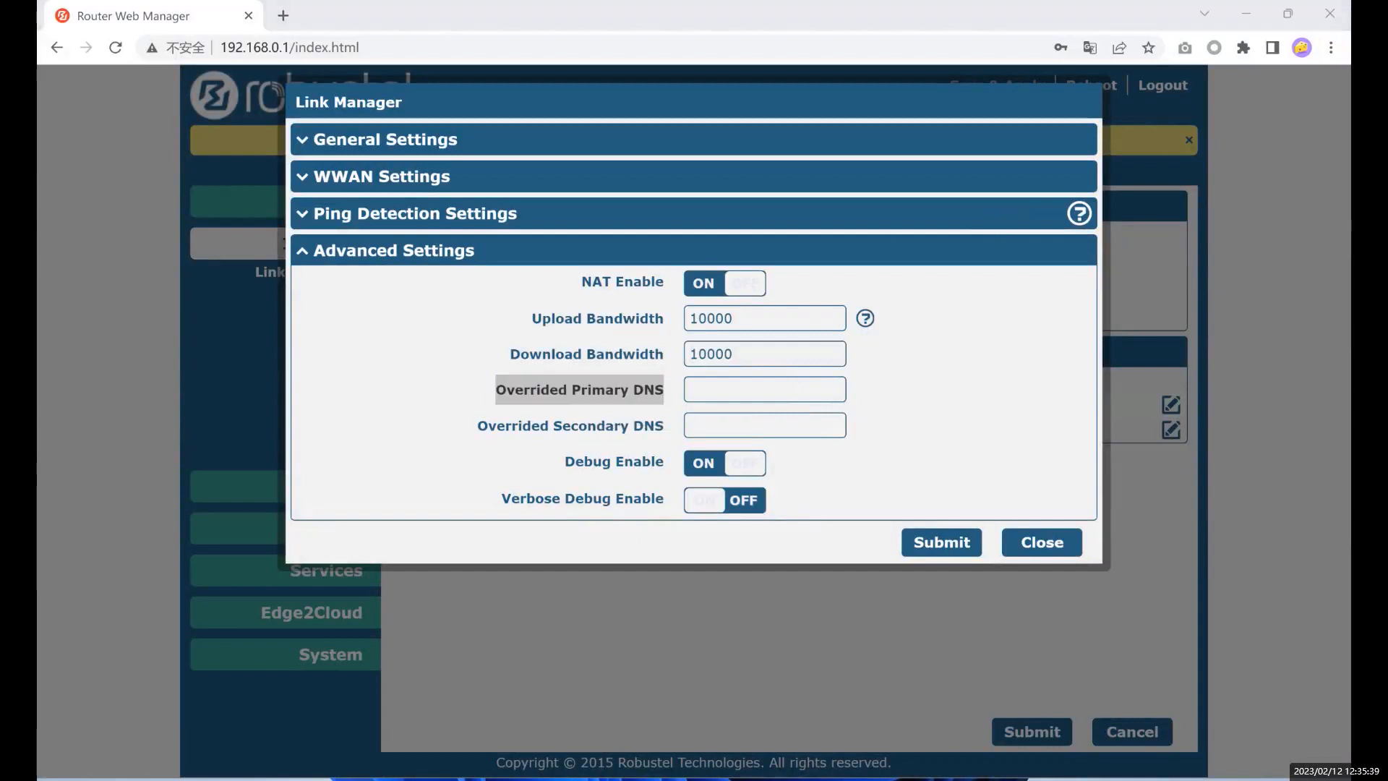
{"action": "left_click", "coordinate": [691, 470]}
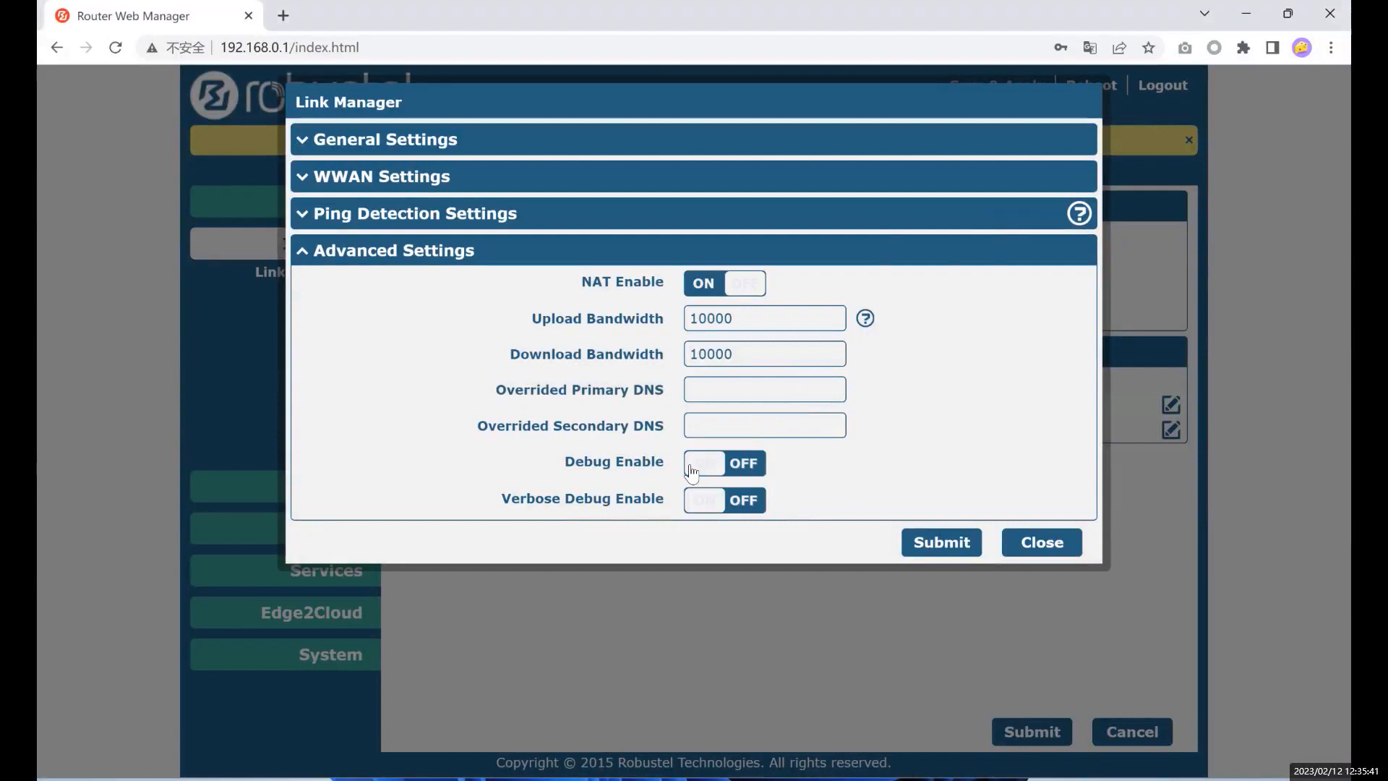
{"action": "left_click", "coordinate": [692, 470]}
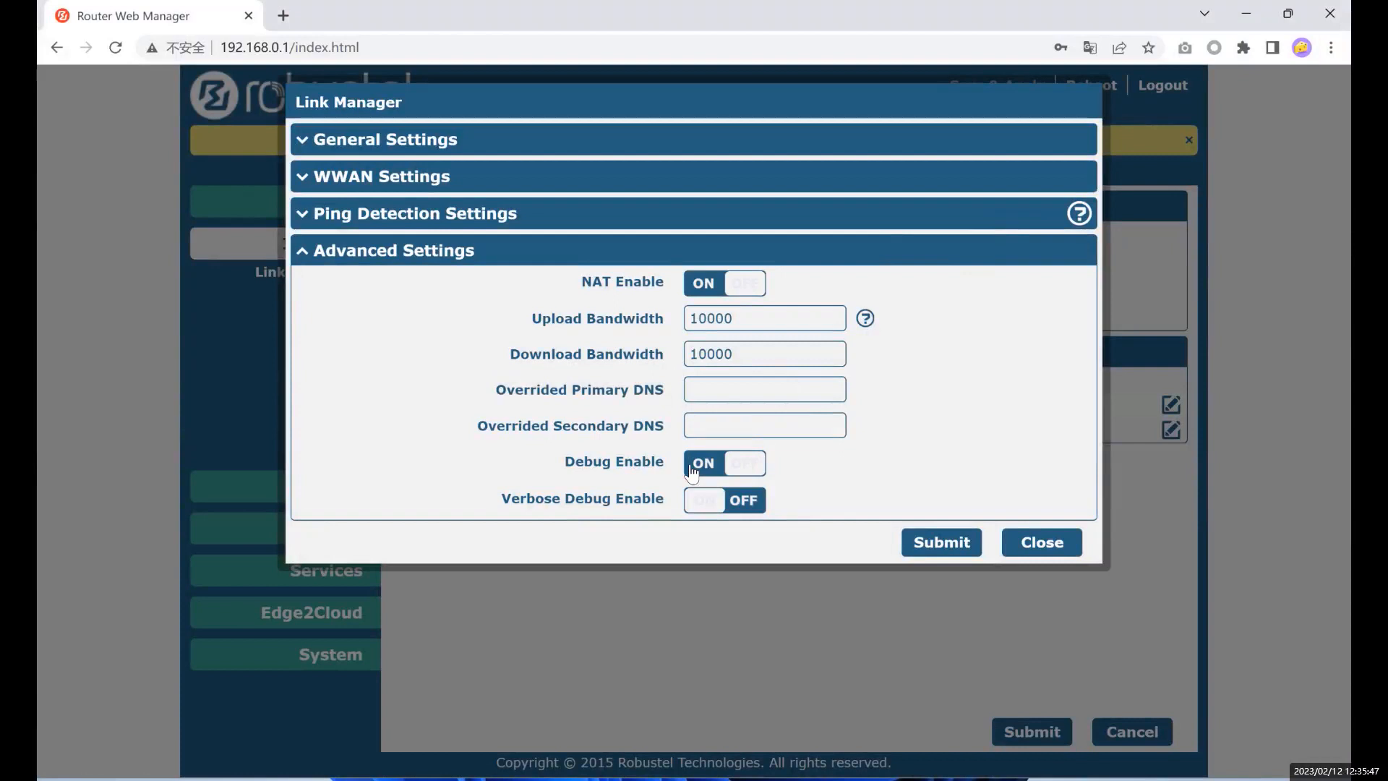
- Close the dialog, inspect link_manager ping entries in the debug syslog, and return to Link Manager
{"action": "left_click", "coordinate": [1061, 542]}
{"action": "mouse_move", "coordinate": [297, 654]}
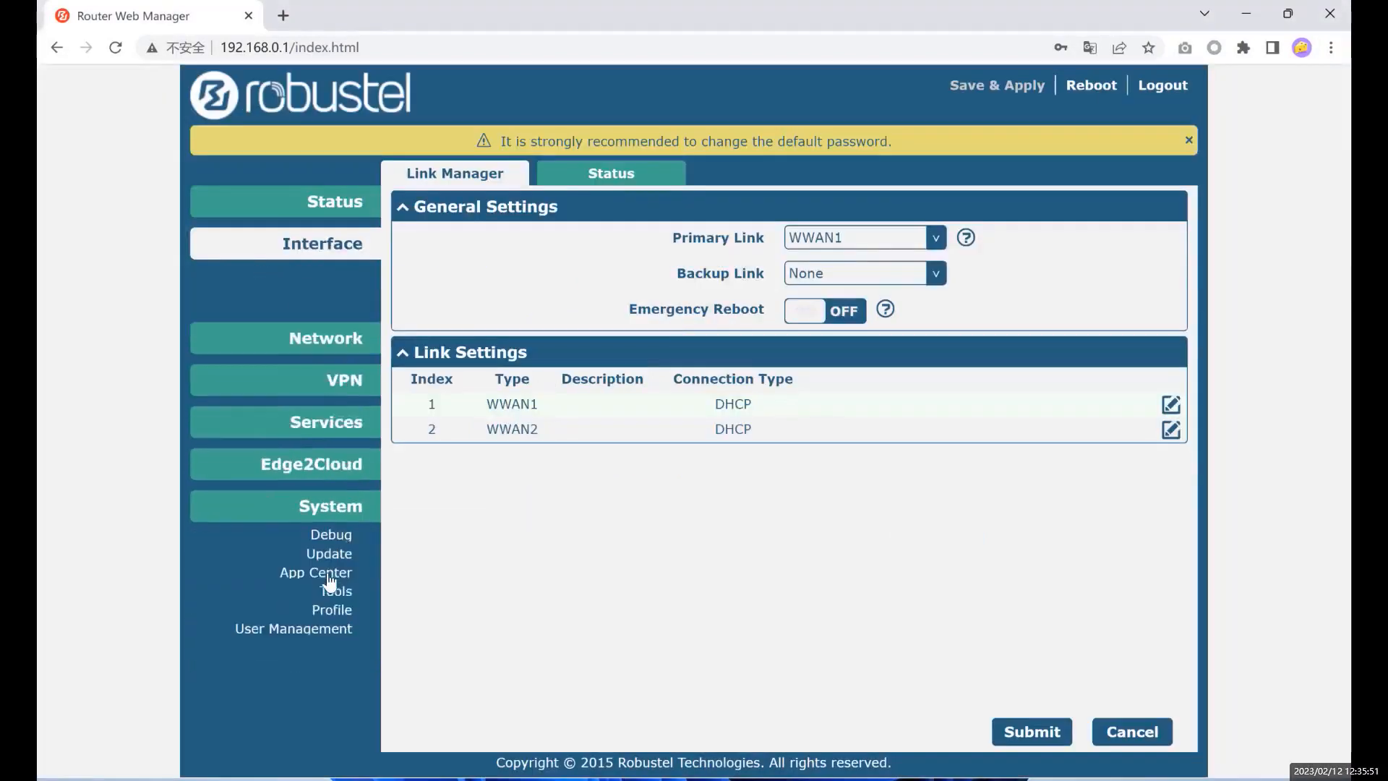
{"action": "left_click", "coordinate": [327, 486]}
{"action": "scroll", "coordinate": [611, 393], "scroll_direction": "down", "scroll_amount": 3}
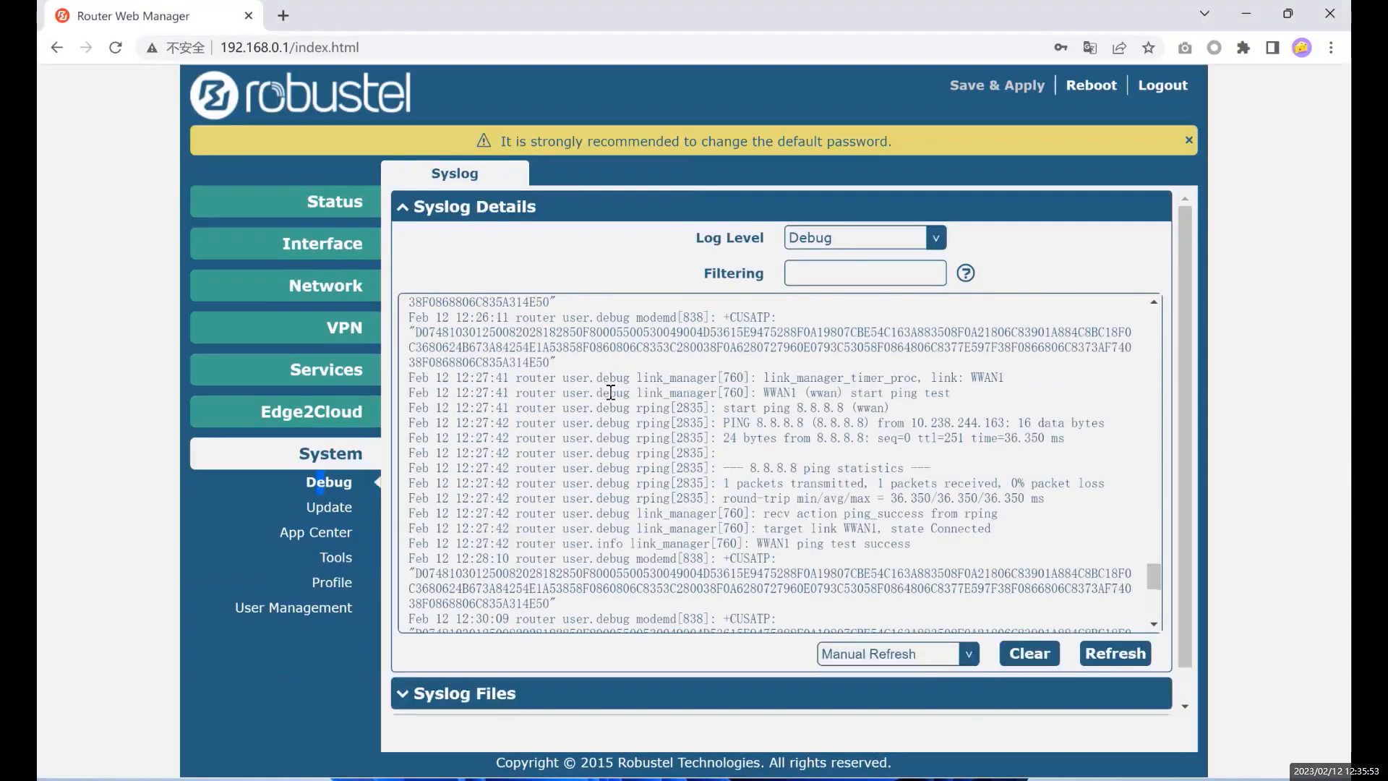
{"action": "left_click_drag", "start_coordinate": [535, 393], "coordinate": [716, 394]}
{"action": "left_click_drag", "start_coordinate": [585, 377], "coordinate": [730, 378]}
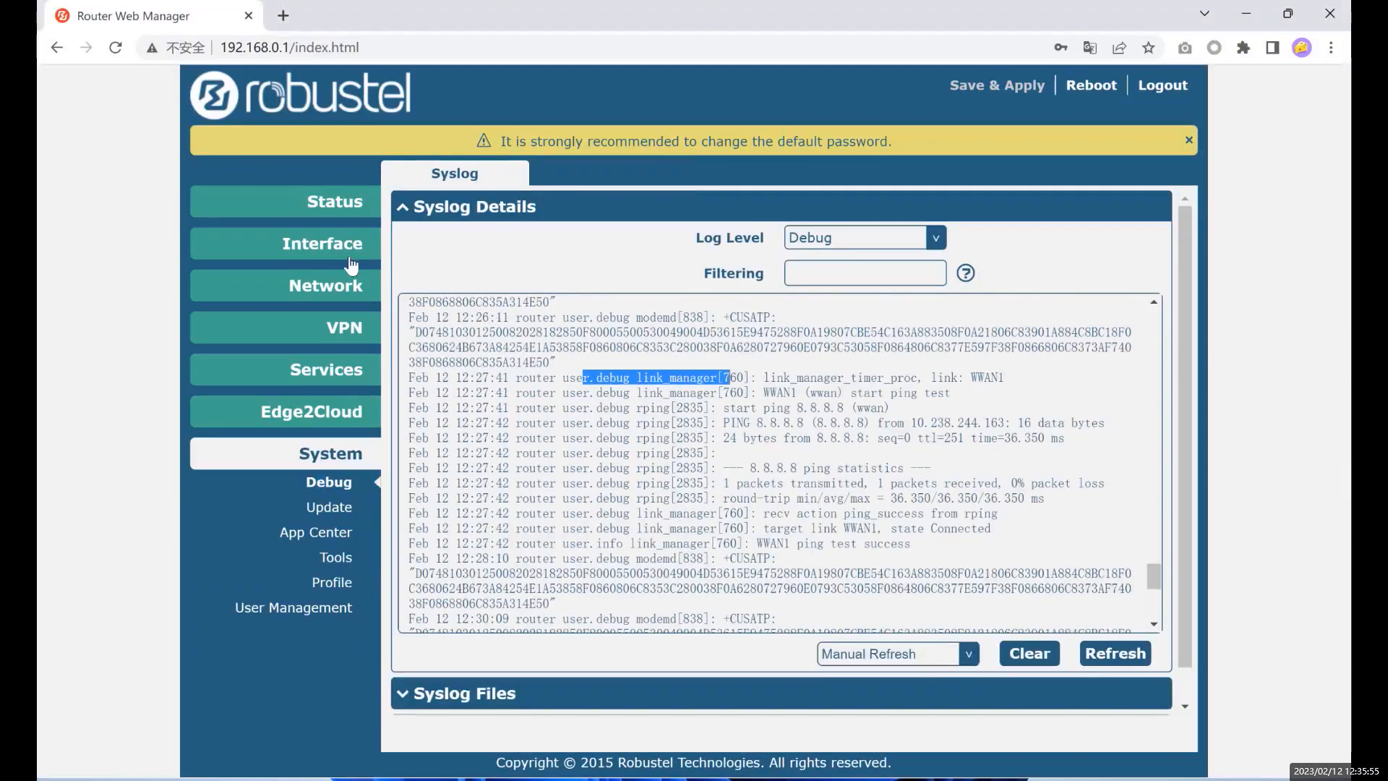
{"action": "mouse_move", "coordinate": [375, 258]}
{"action": "left_click", "coordinate": [319, 273]}
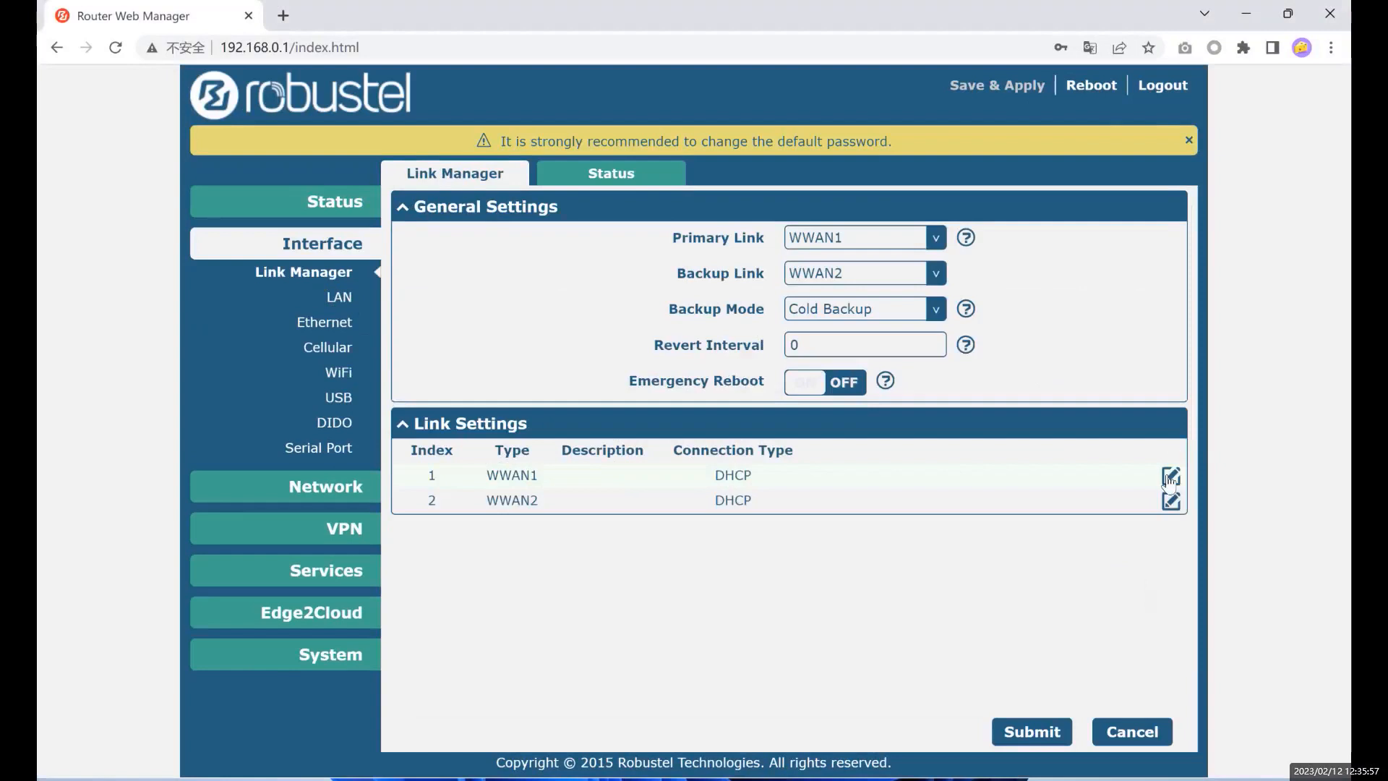
{"action": "left_click", "coordinate": [1169, 479]}
{"action": "left_click", "coordinate": [755, 144]}
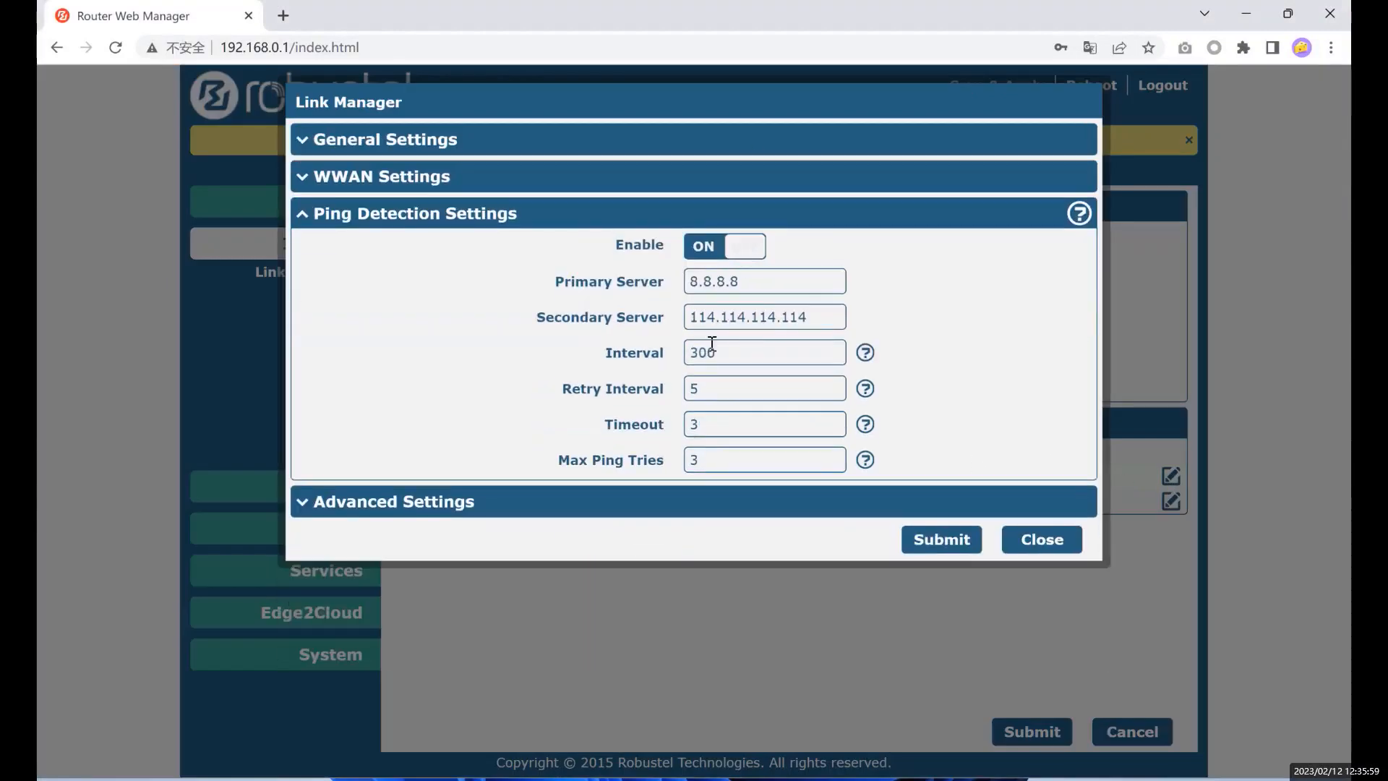
{"action": "left_click", "coordinate": [738, 217]}
{"action": "left_click", "coordinate": [723, 251]}
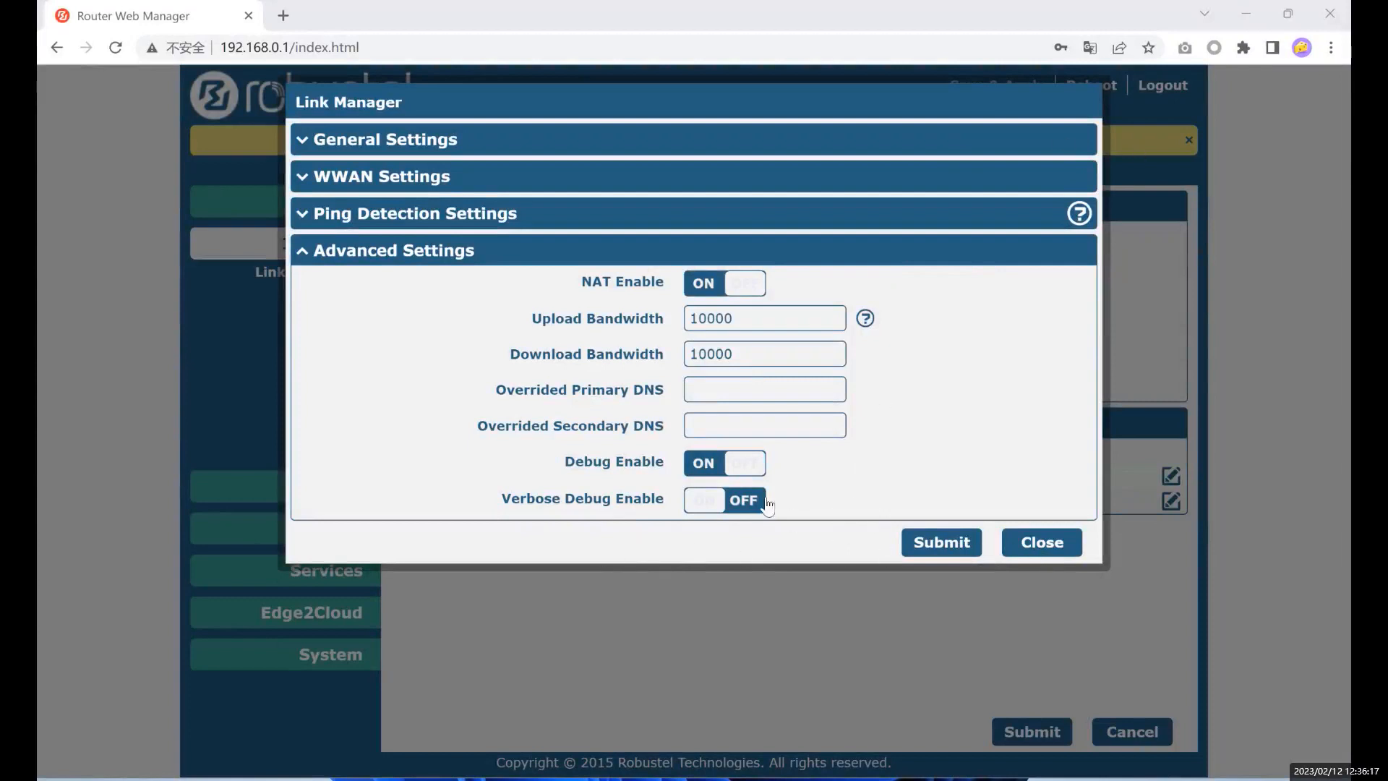
{"action": "left_click", "coordinate": [1042, 543]}
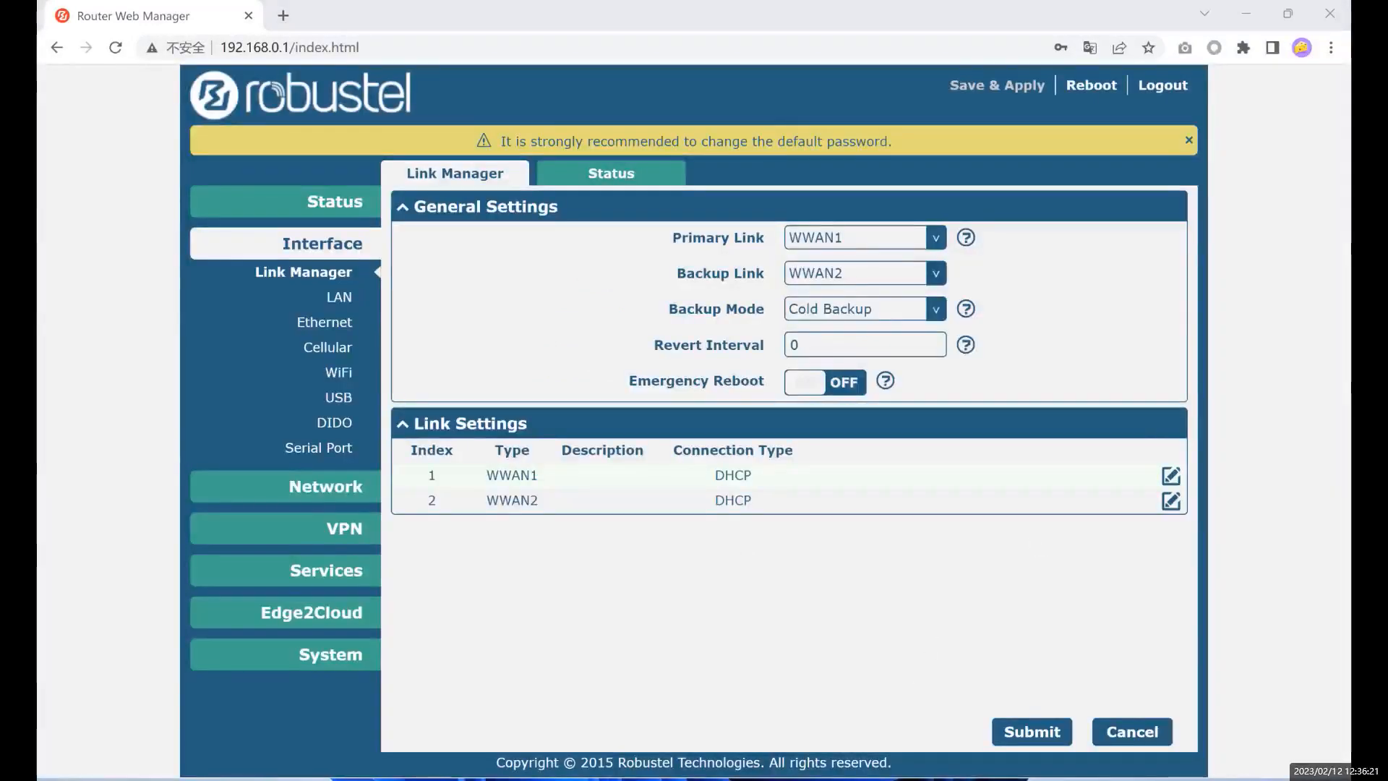
{"action": "left_click", "coordinate": [1169, 502]}
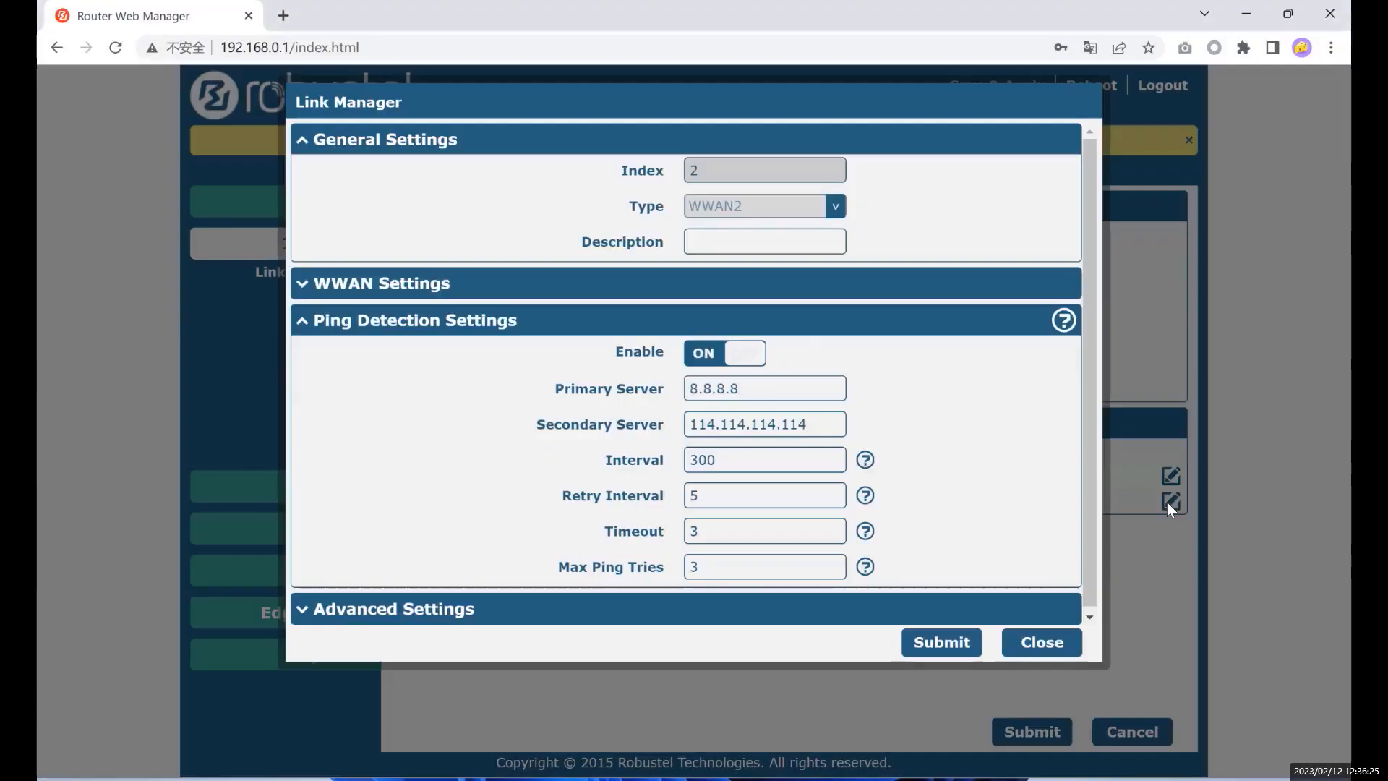
{"action": "left_click", "coordinate": [1063, 647]}
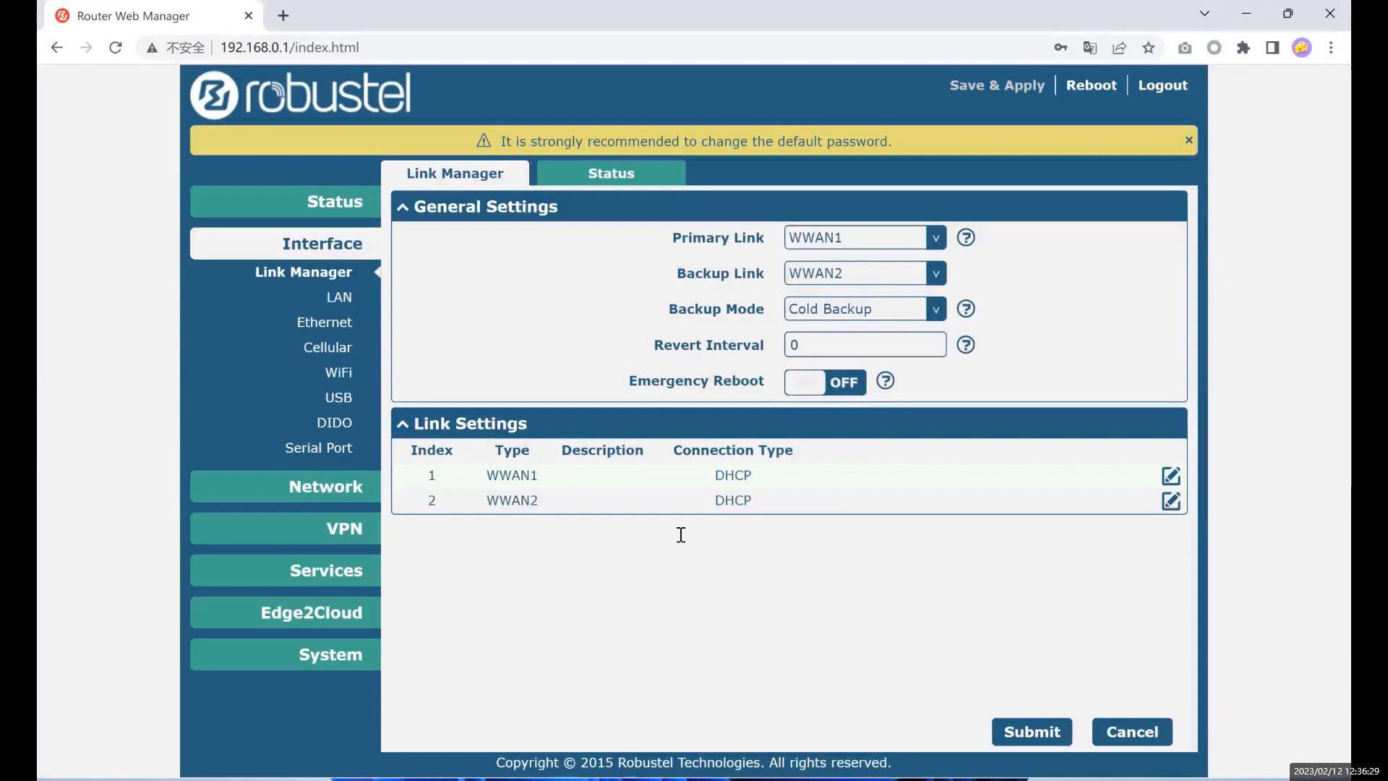